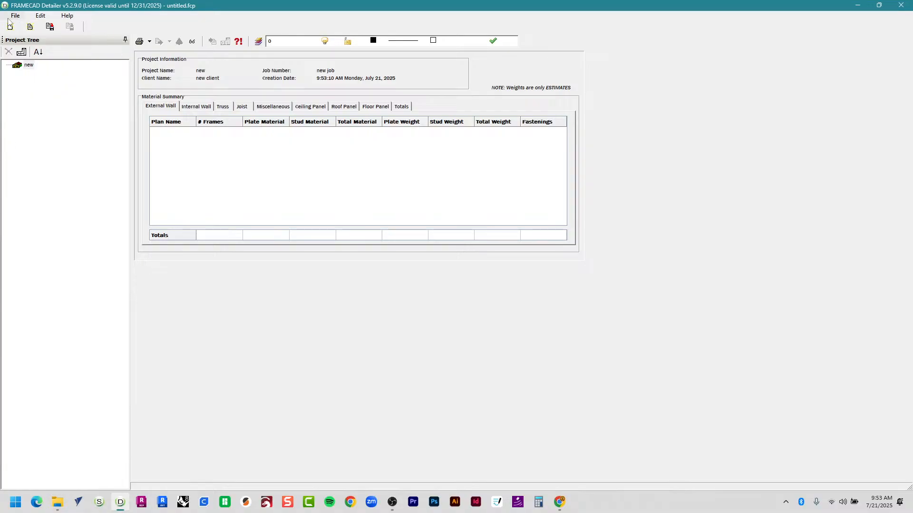
Begin importing 240715 OCC Setup.sups from Downloads, then cancel without loading it.
click(70, 178)
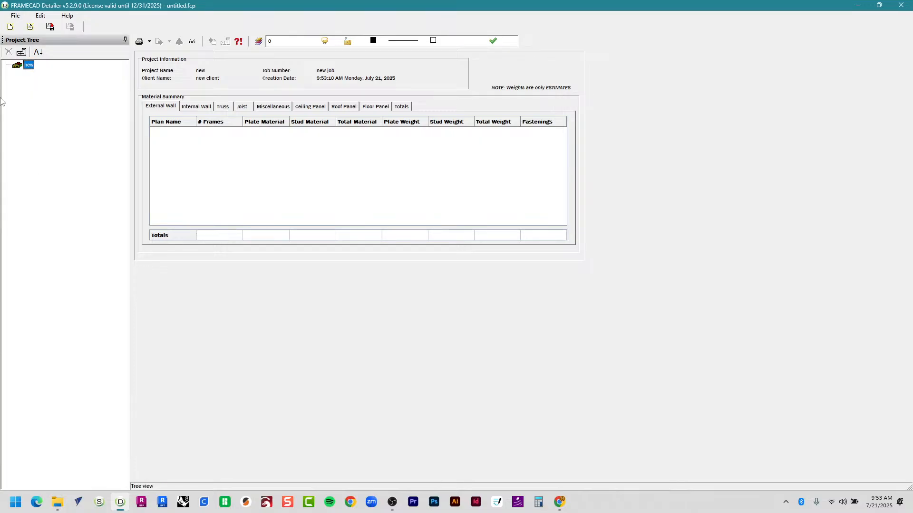
click(15, 16)
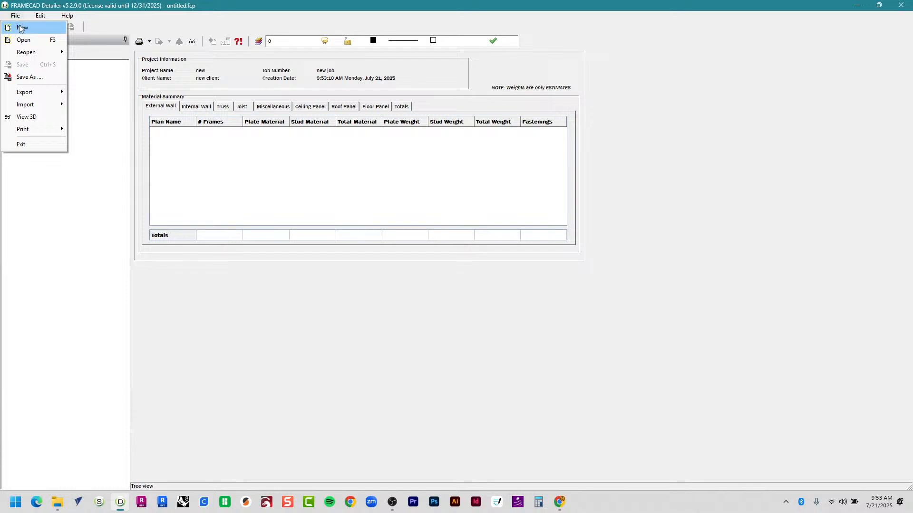
mouse_move(50, 106)
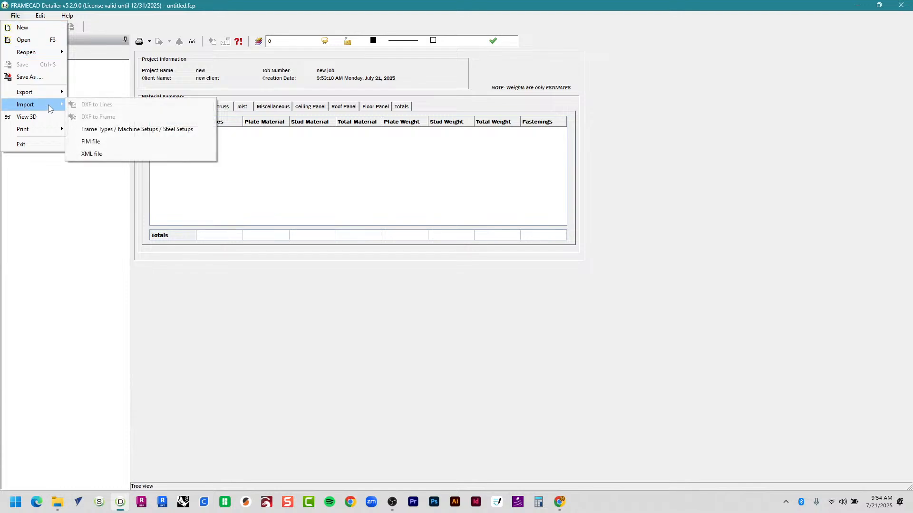
click(128, 136)
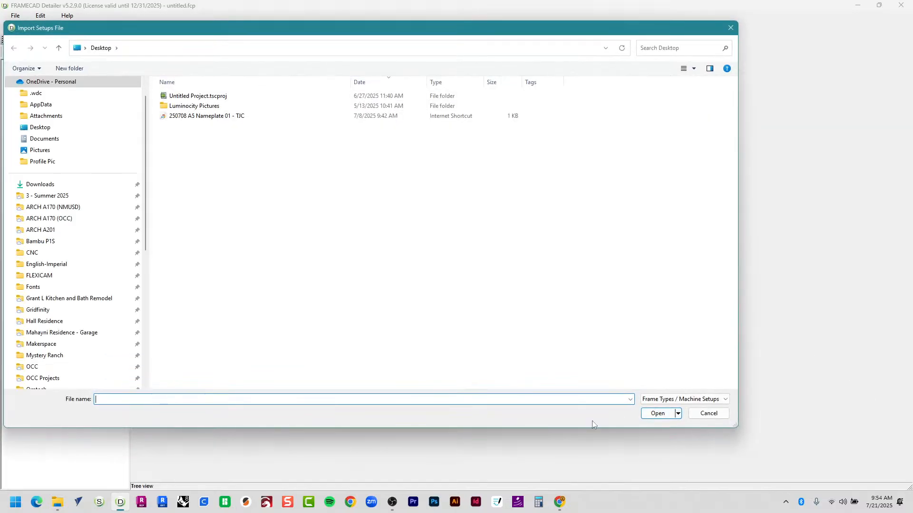
click(75, 185)
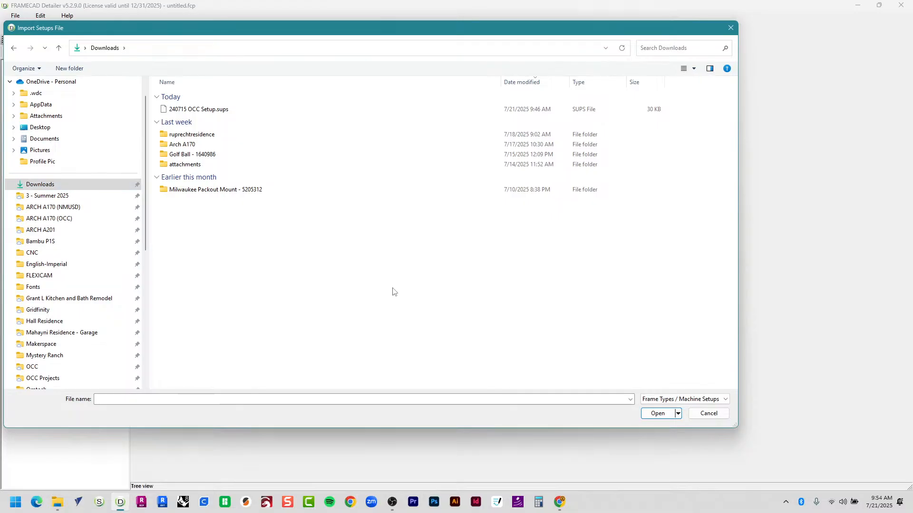
click(324, 117)
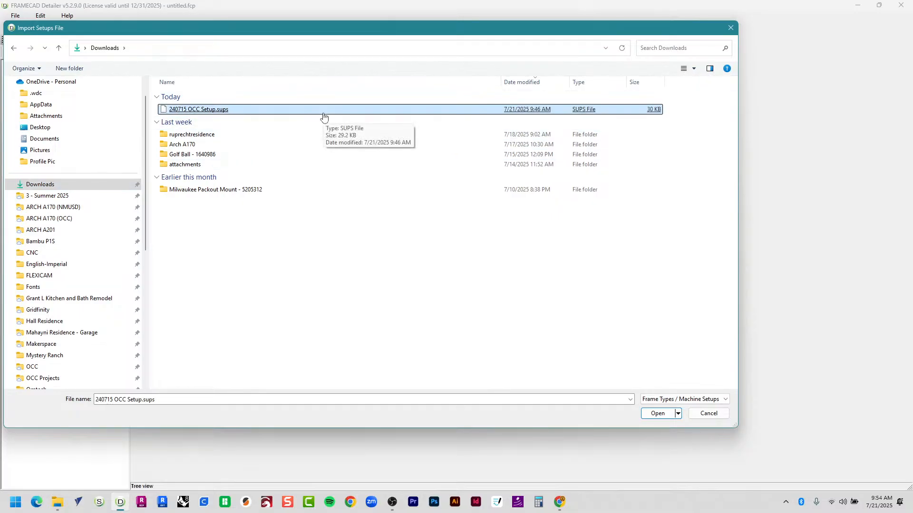
click(353, 261)
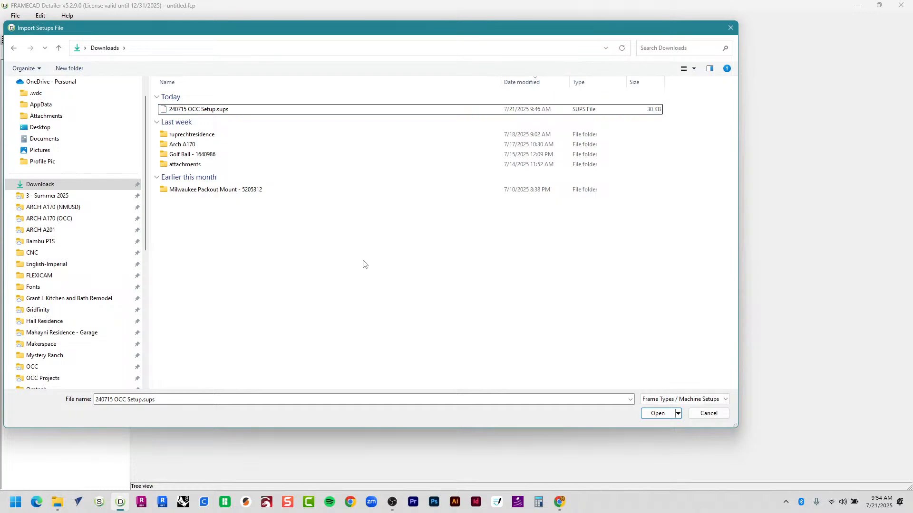
key(Escape)
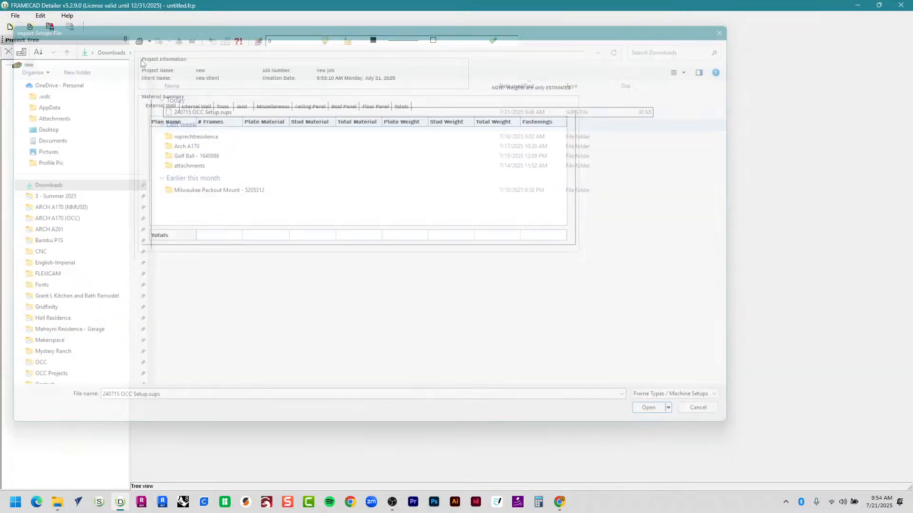
Reopen the machine setups import and dismiss it again without importing anything.
click(15, 16)
mouse_move(28, 104)
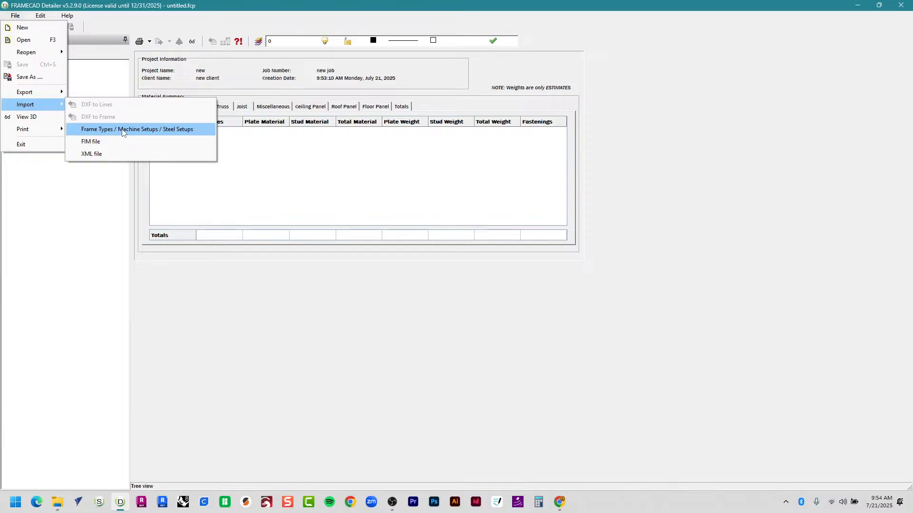
click(122, 129)
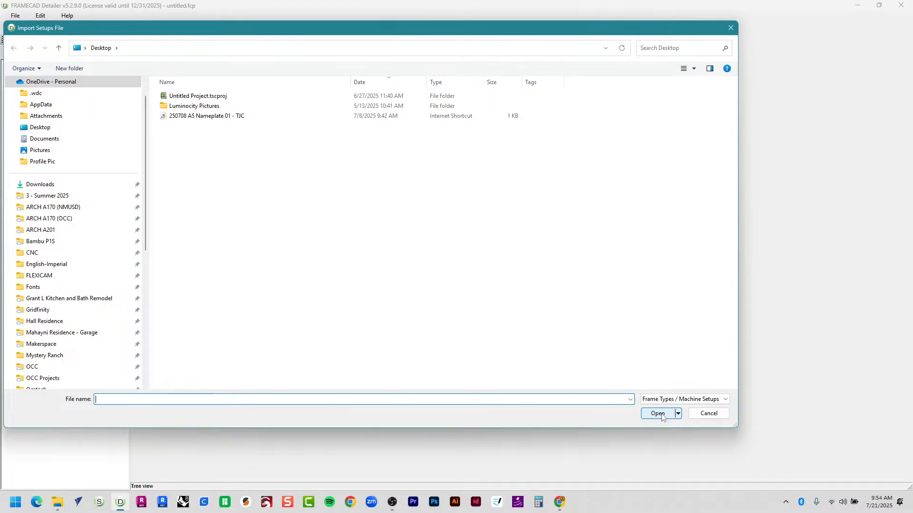
click(718, 415)
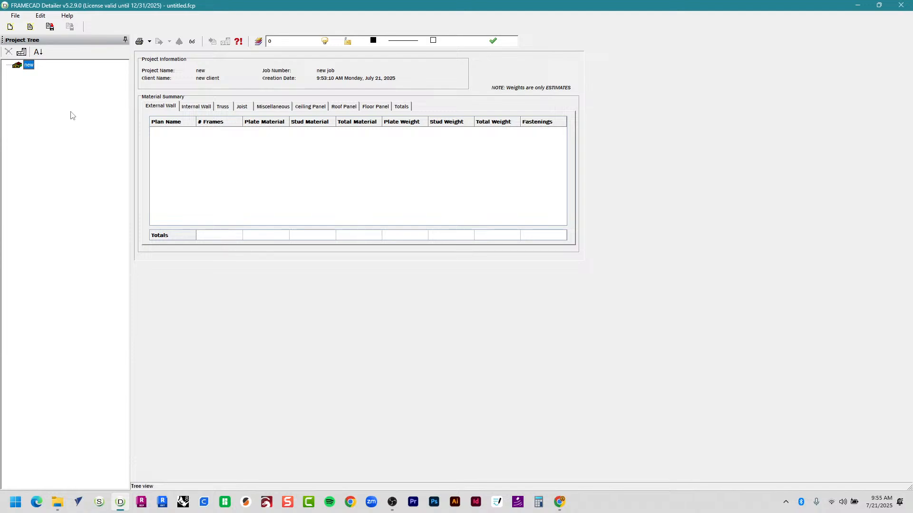
key(alt+Tab)
key(alt+Tab)
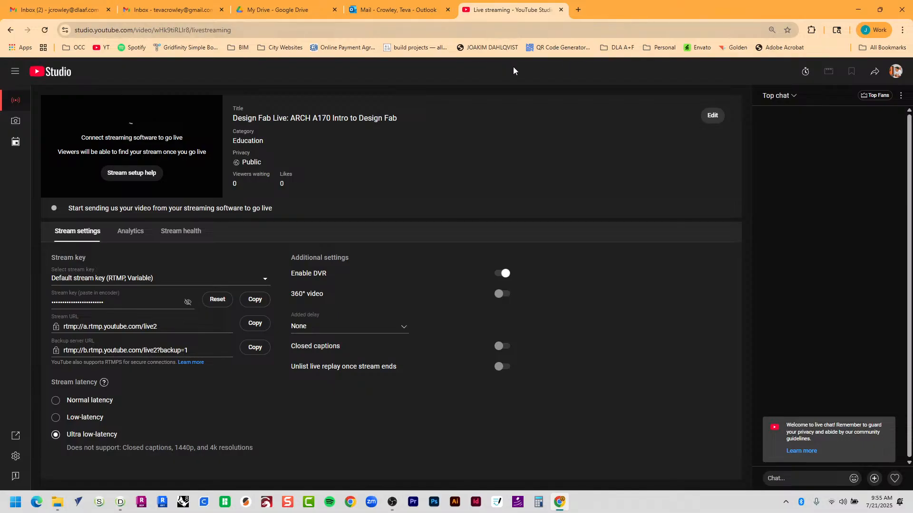
key(alt+Tab)
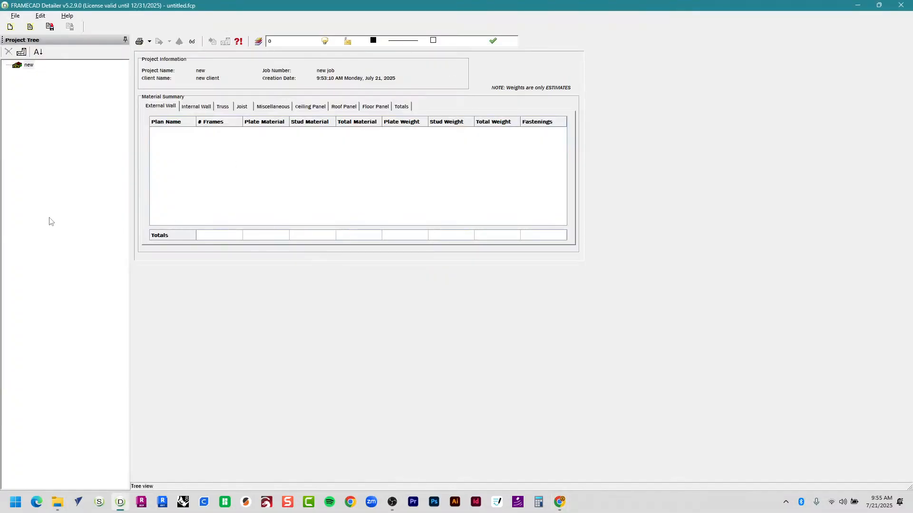
click(15, 15)
mouse_move(33, 104)
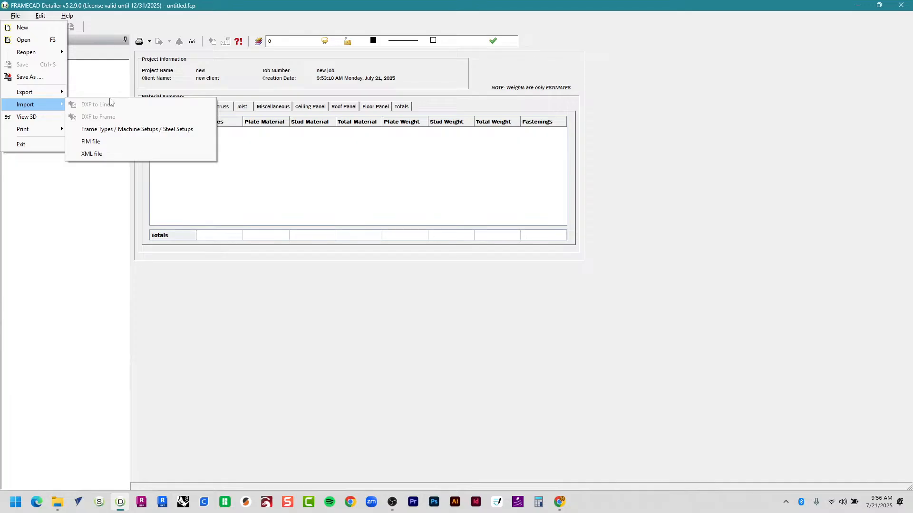
click(70, 235)
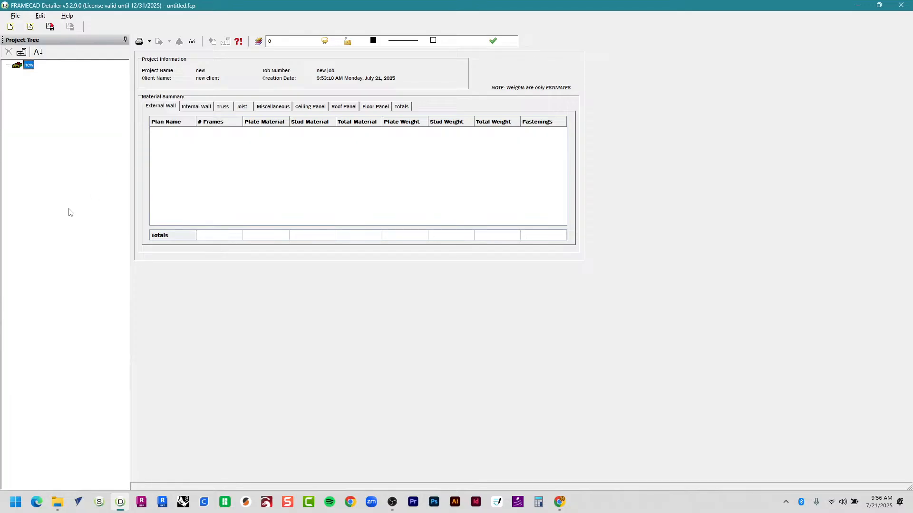
In Edit > Machine Setups, compare the sections of F325iT (Studio) and F325iT (Orange Coast College).
click(43, 17)
click(59, 52)
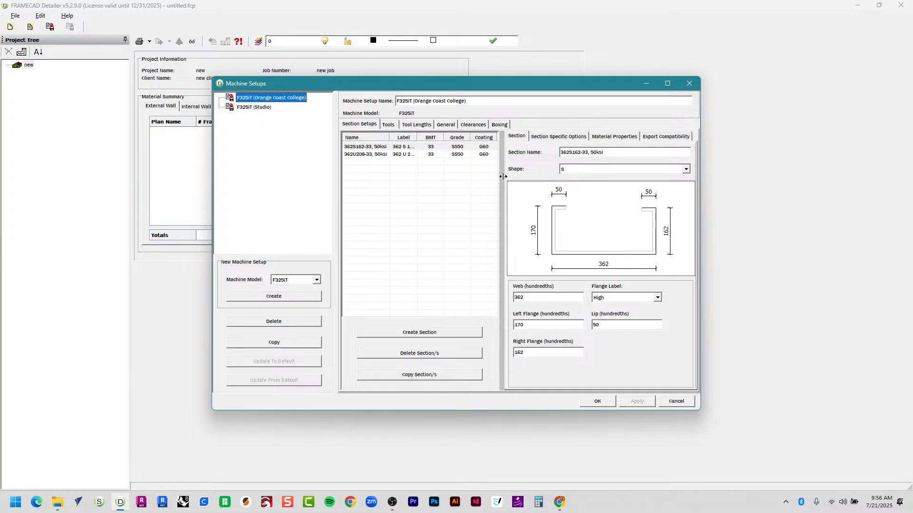
click(686, 86)
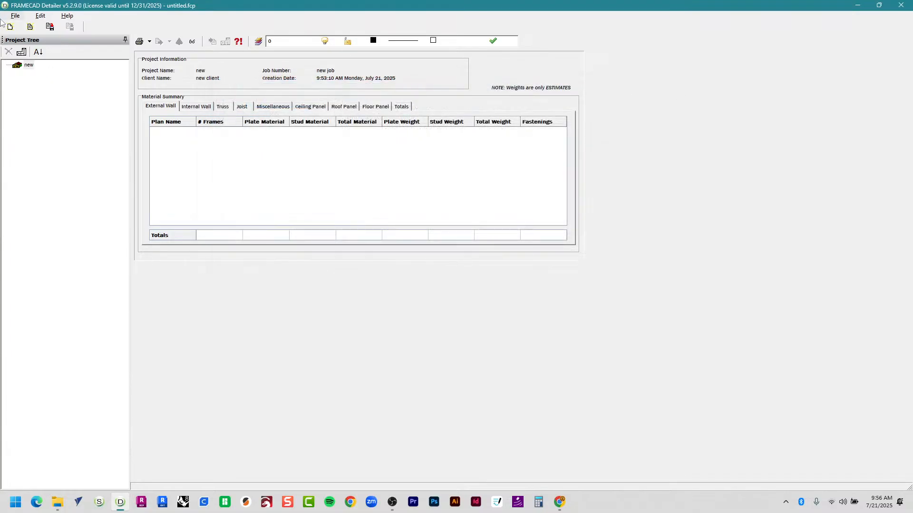
click(34, 17)
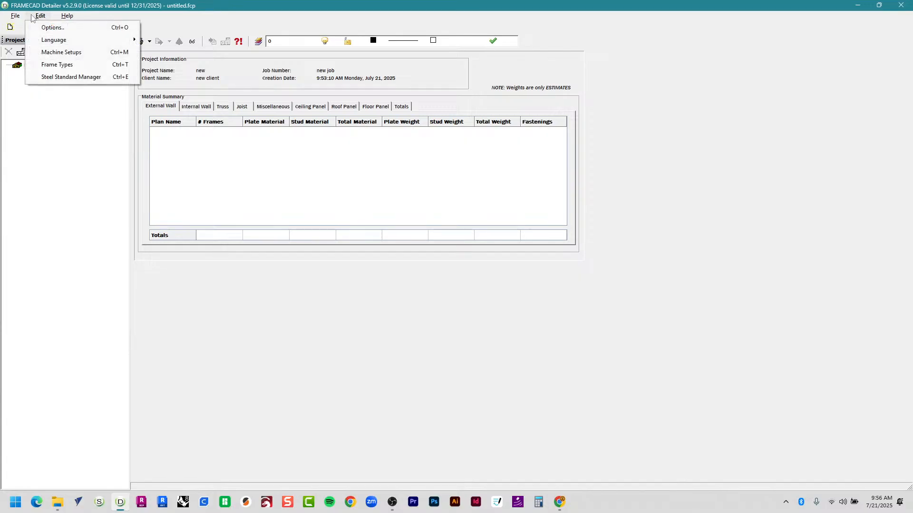
click(82, 52)
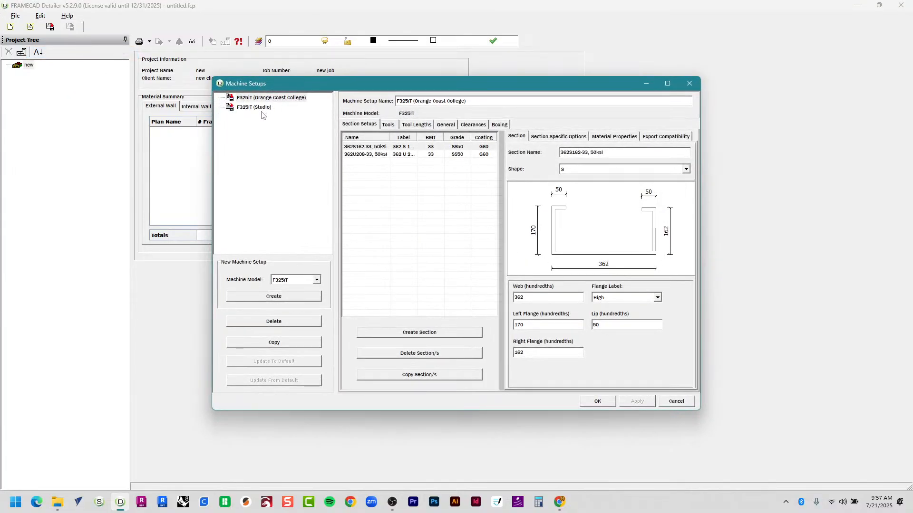
click(262, 107)
click(256, 98)
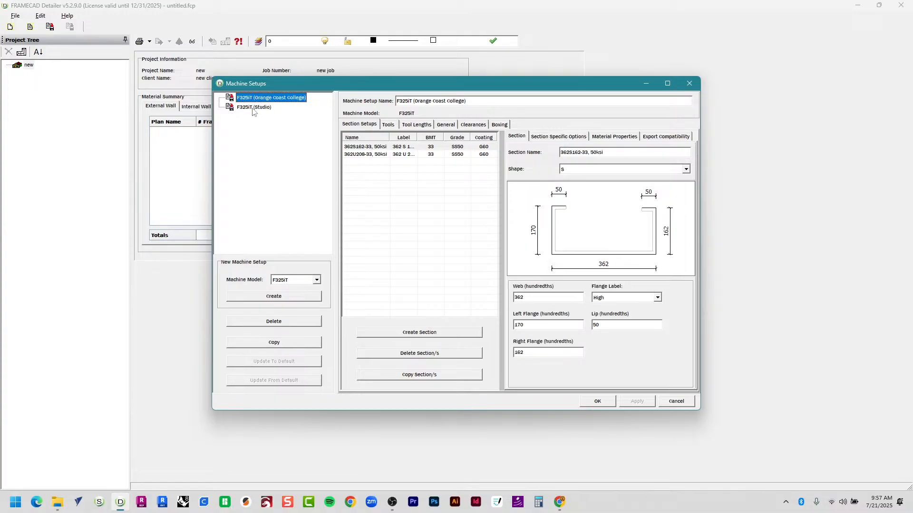
click(252, 109)
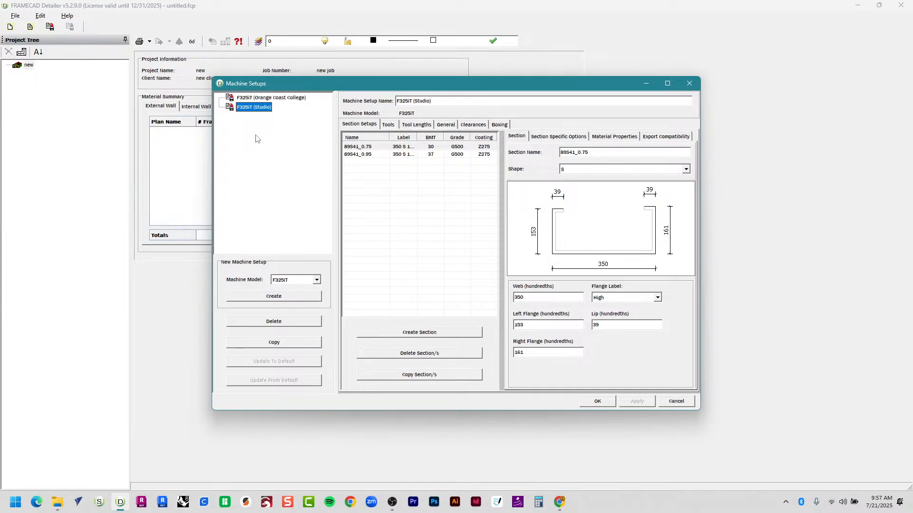
click(271, 98)
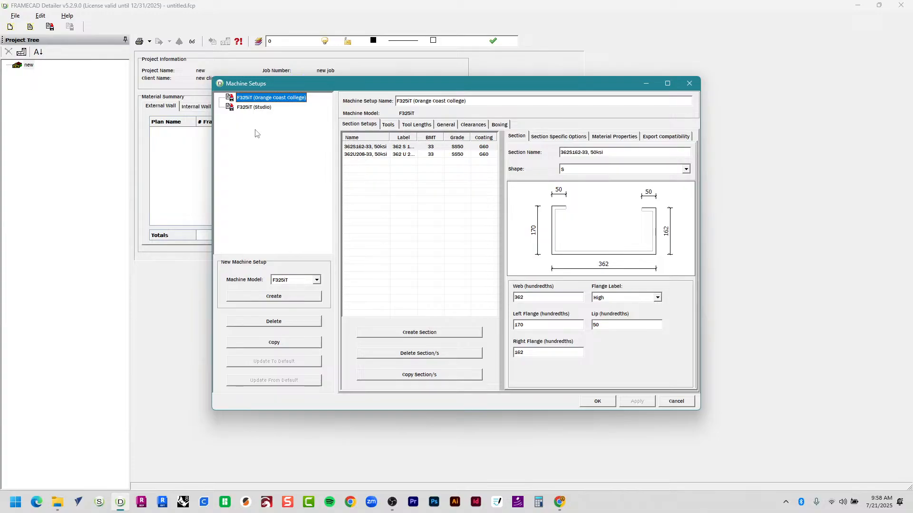
Delete both the Orange Coast College and Studio machine setups and close the empty dialog.
click(289, 323)
click(436, 294)
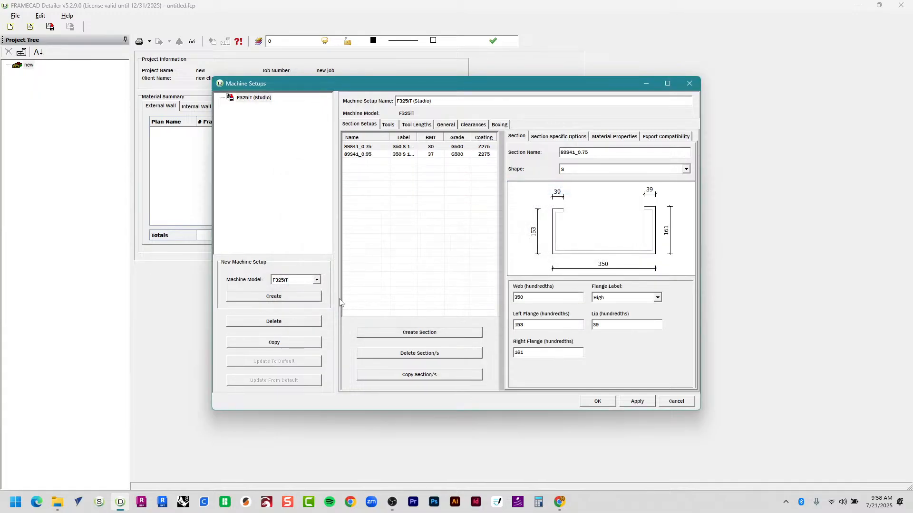
click(306, 321)
click(445, 298)
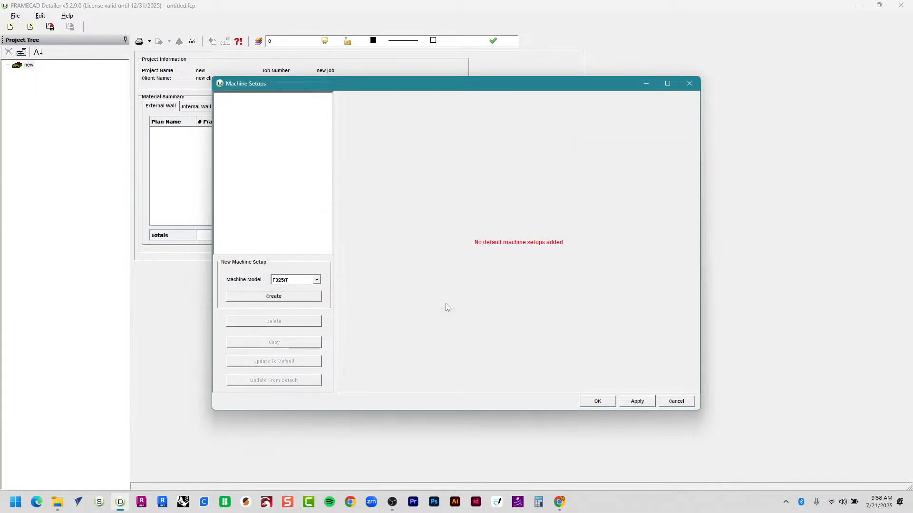
click(596, 401)
Import Downloads\240715 OCC Setup.sups as a machine setup and reopen Machine Setups to verify it.
click(15, 16)
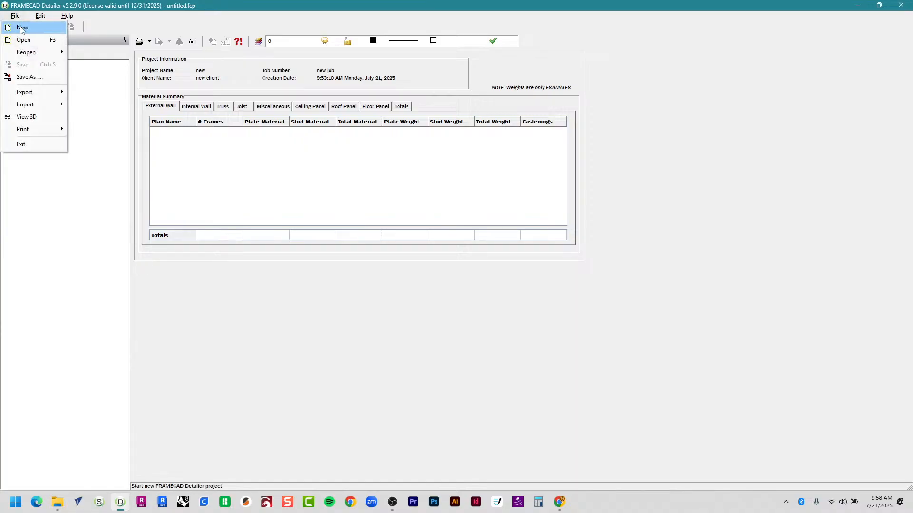
mouse_move(33, 105)
click(118, 130)
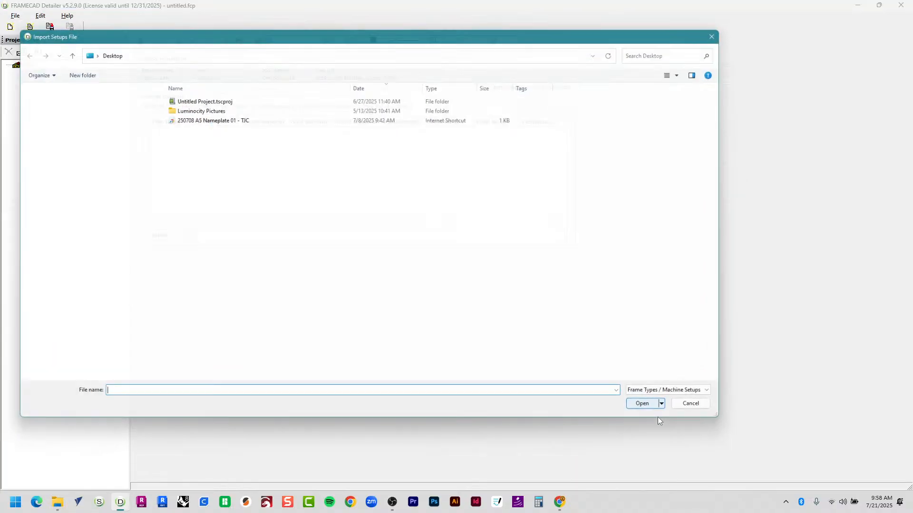
click(125, 187)
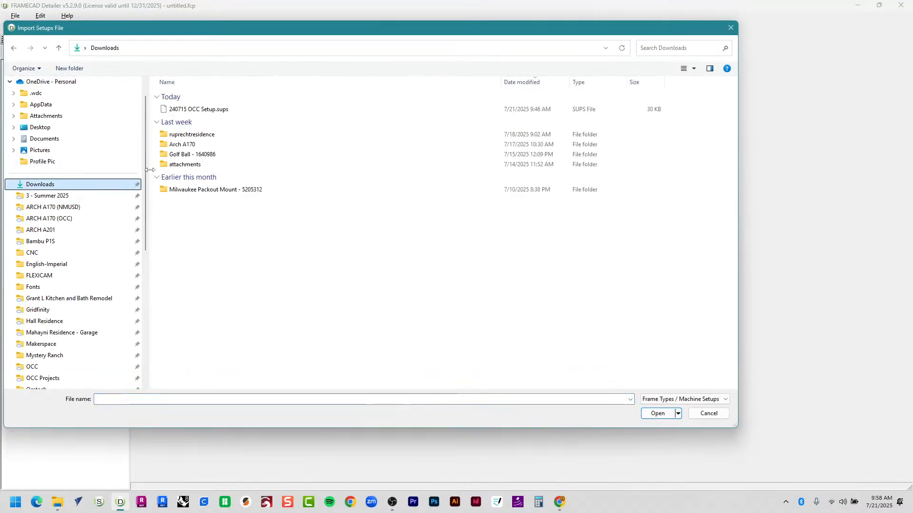
double_click(208, 112)
click(457, 264)
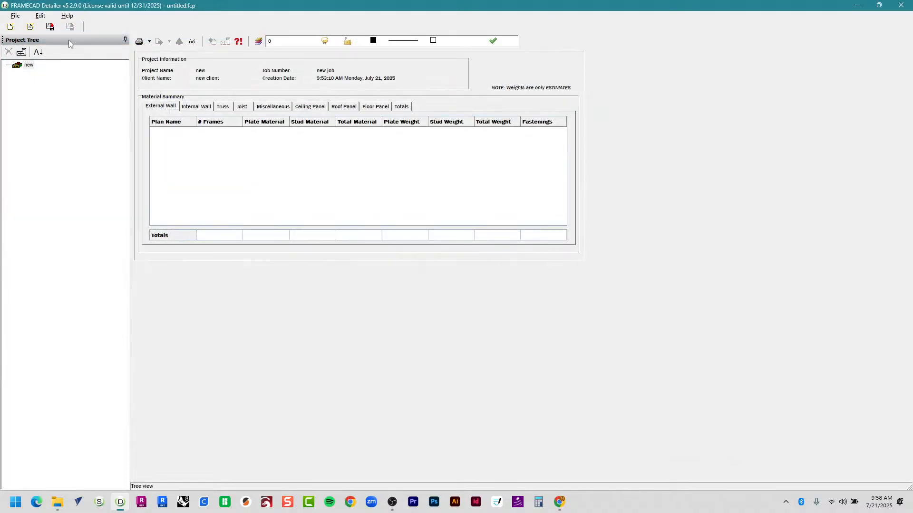
click(41, 15)
click(61, 52)
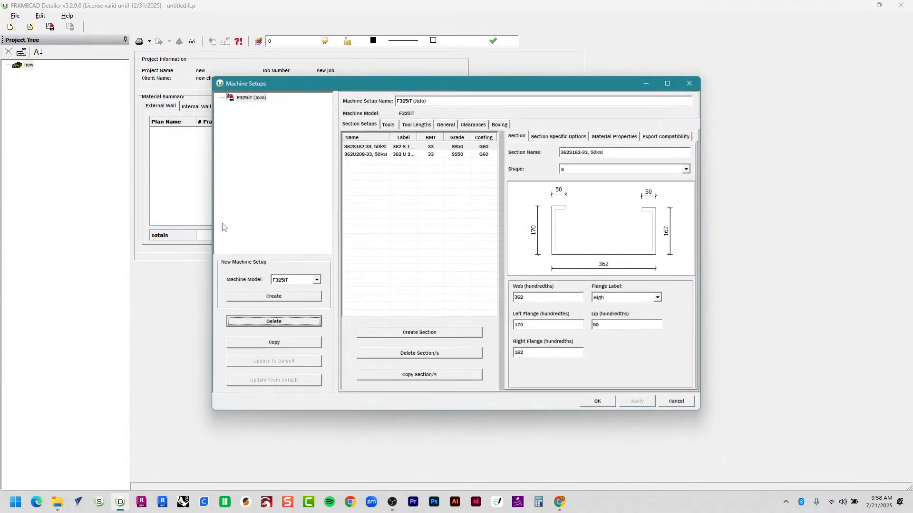
Switch between the 362S162-33 and 362U208-33 sections to compare their S and U profiles.
click(390, 147)
click(389, 156)
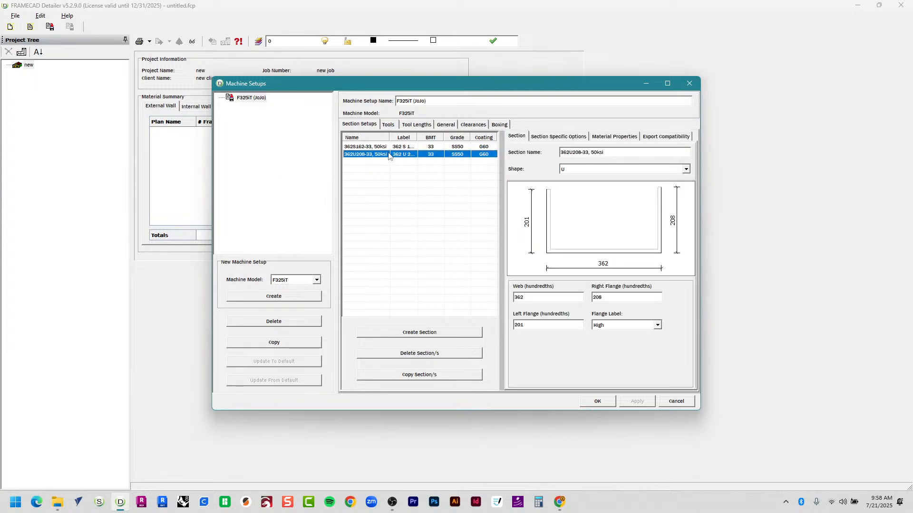
click(396, 148)
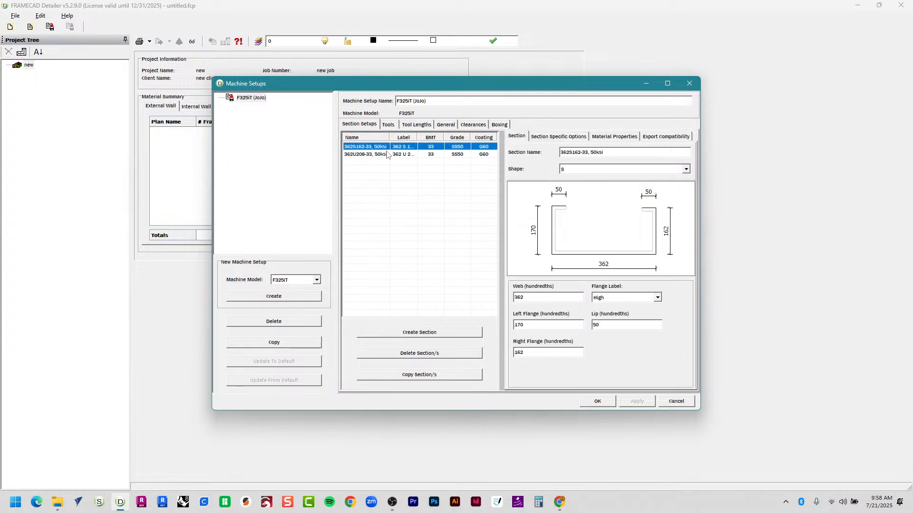
click(389, 154)
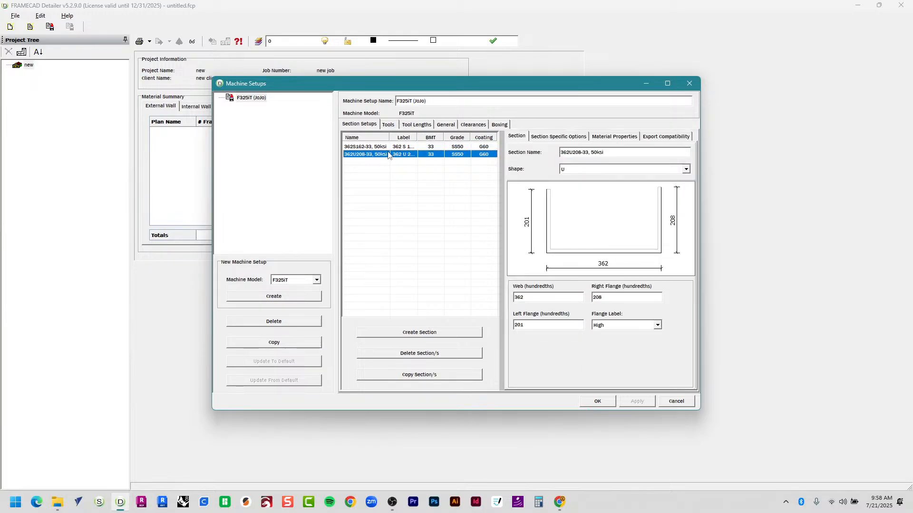
click(386, 147)
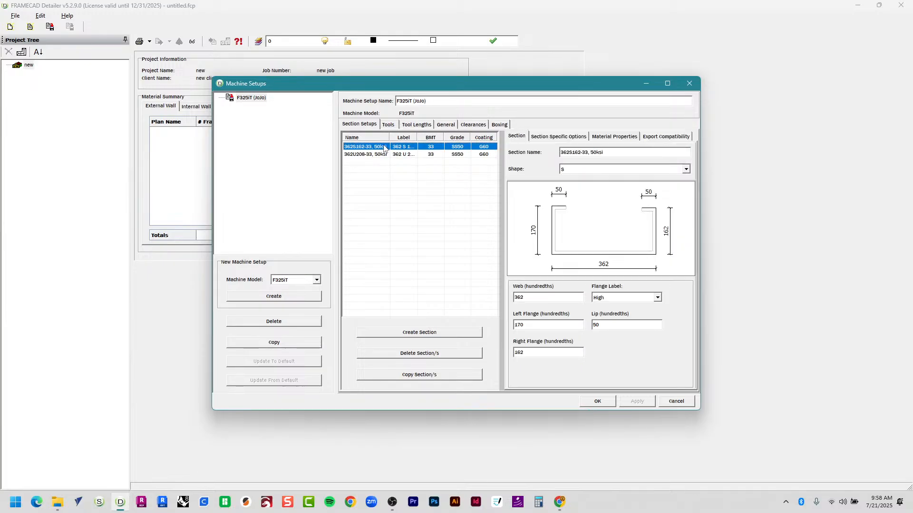
click(383, 160)
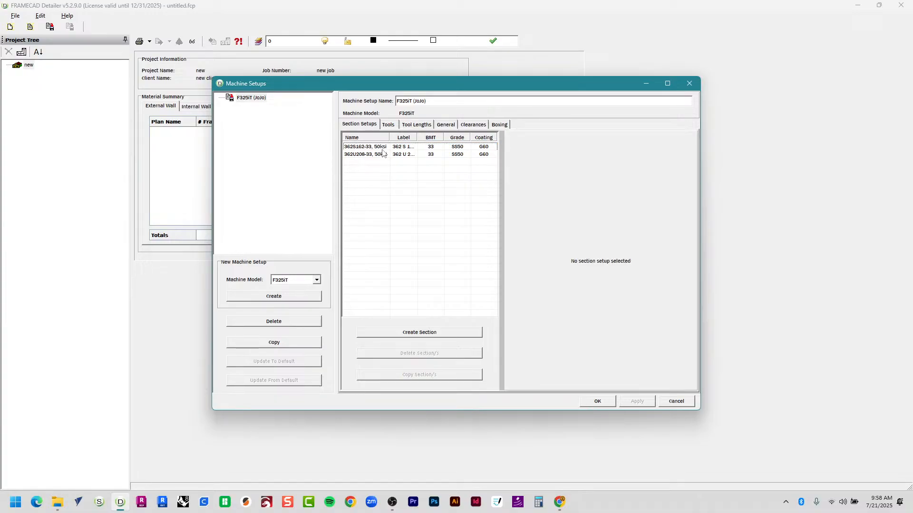
click(383, 147)
click(383, 154)
click(383, 148)
click(382, 154)
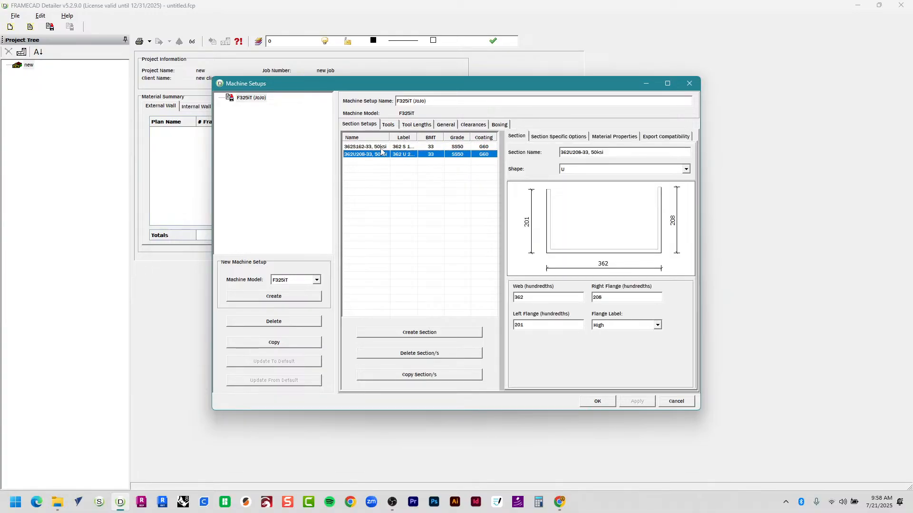
click(381, 148)
click(381, 155)
Close and reopen Machine Setups, then compare the 362S162-33 and 362U208-33 profiles again.
click(676, 401)
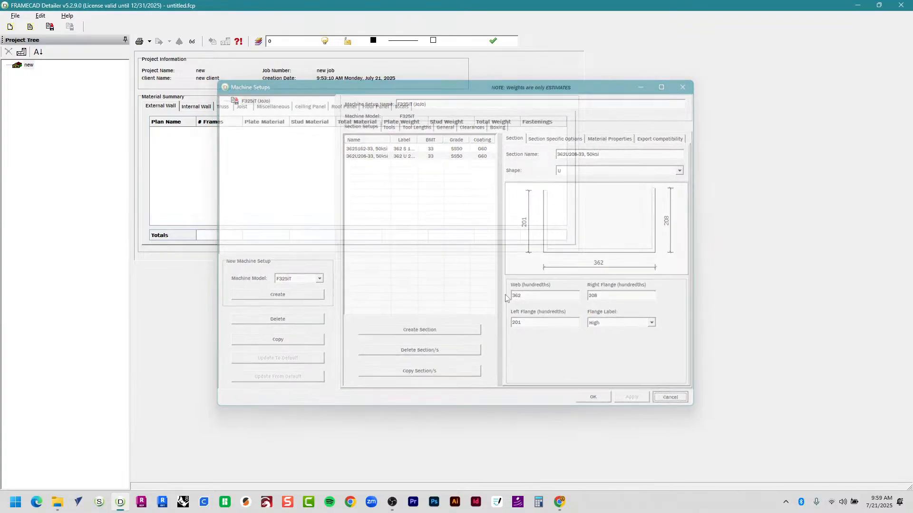
click(41, 16)
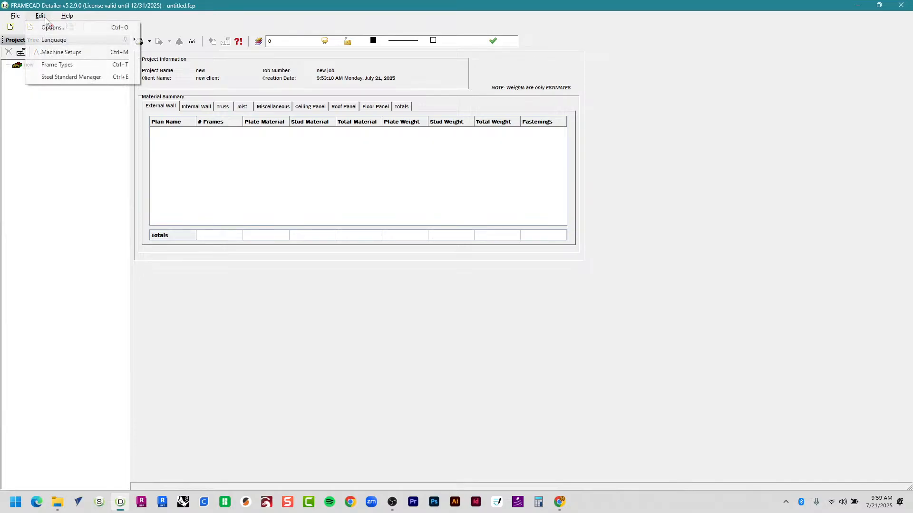
click(65, 56)
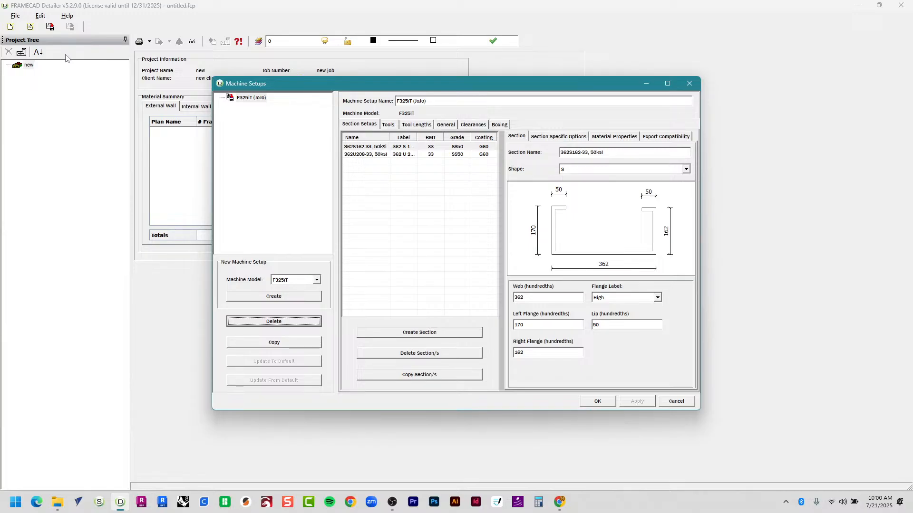
click(363, 147)
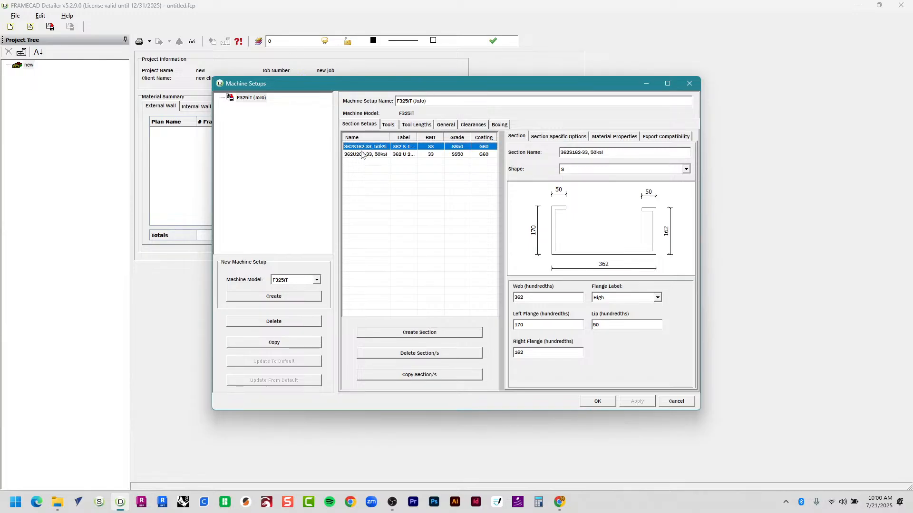
click(363, 155)
click(363, 148)
click(366, 155)
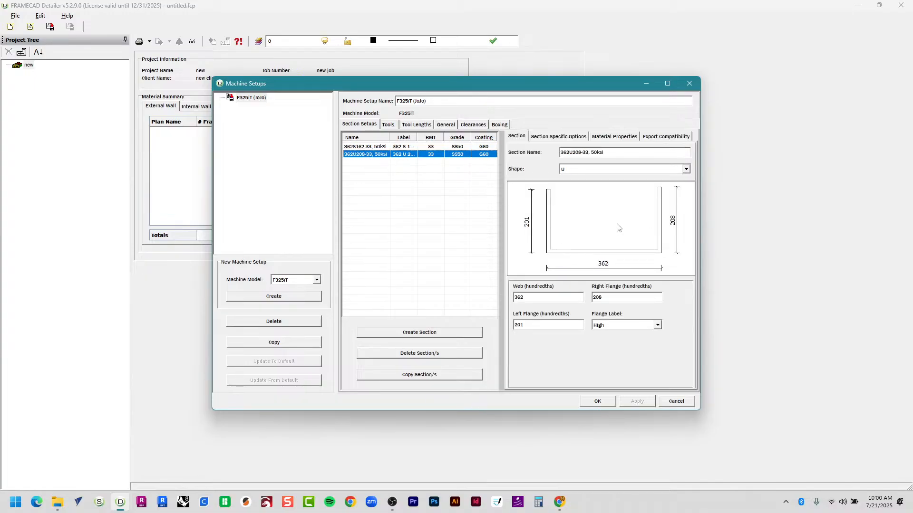
click(348, 149)
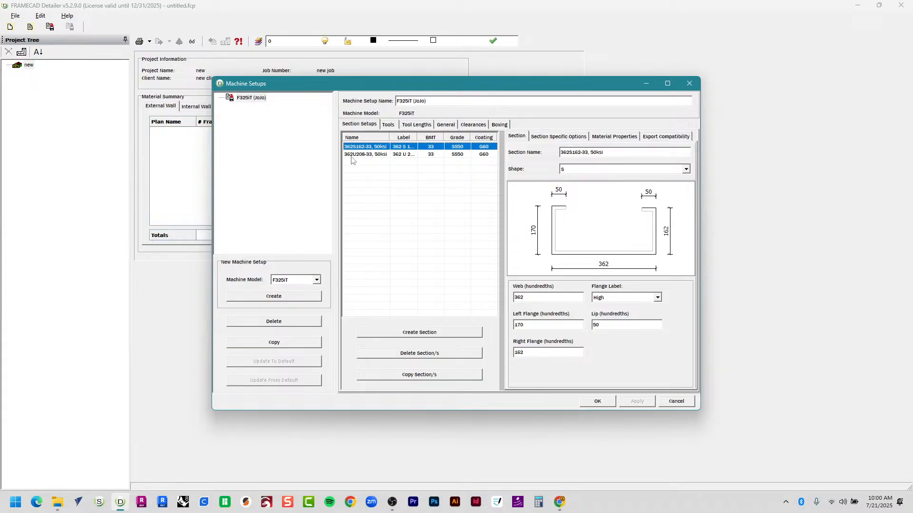
click(354, 157)
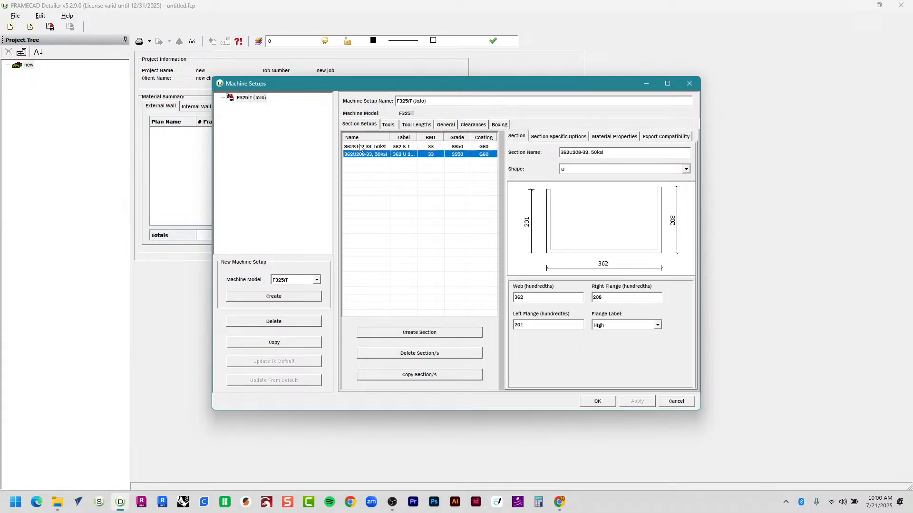
click(361, 148)
click(361, 156)
click(358, 150)
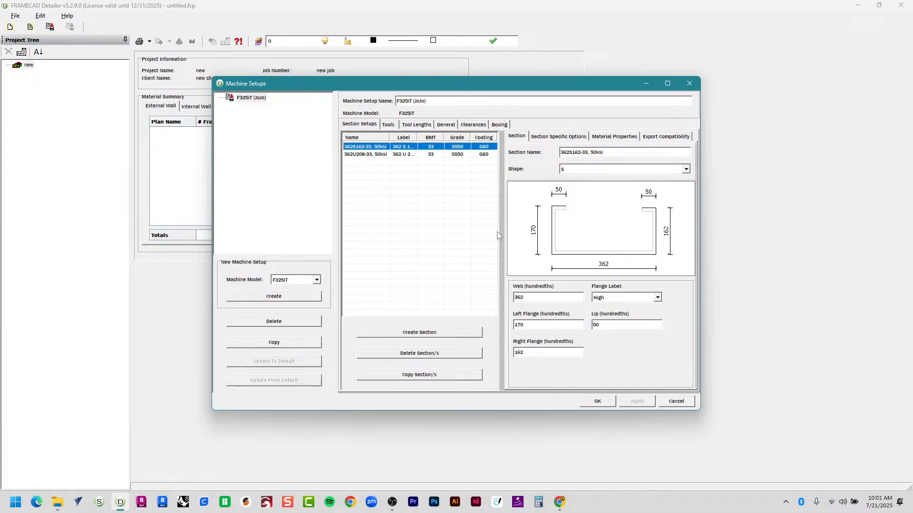
Check the 362U208-33 section's right and left flange widths, then show the setup's tools.
click(426, 154)
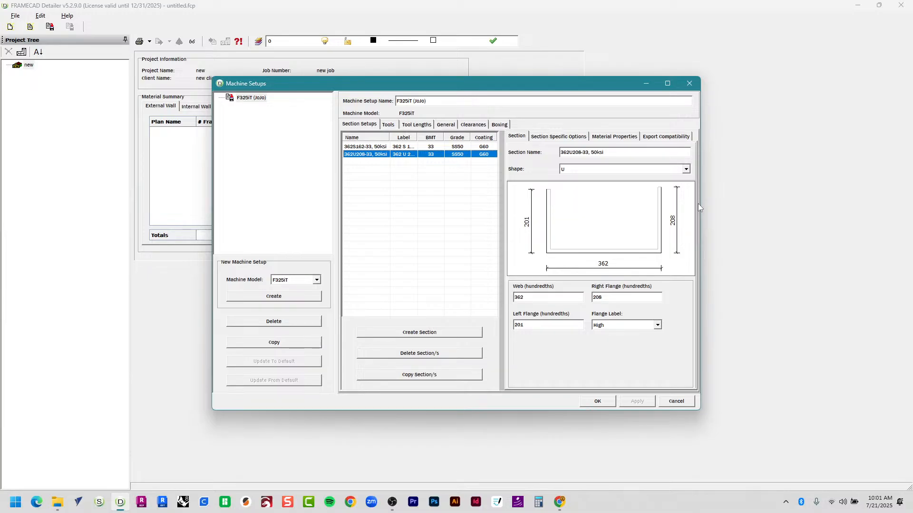
click(646, 300)
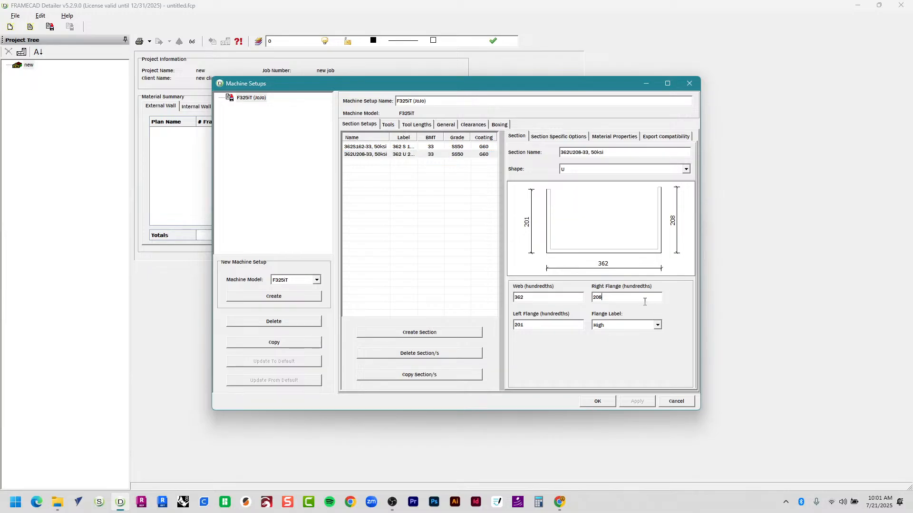
click(568, 326)
click(430, 264)
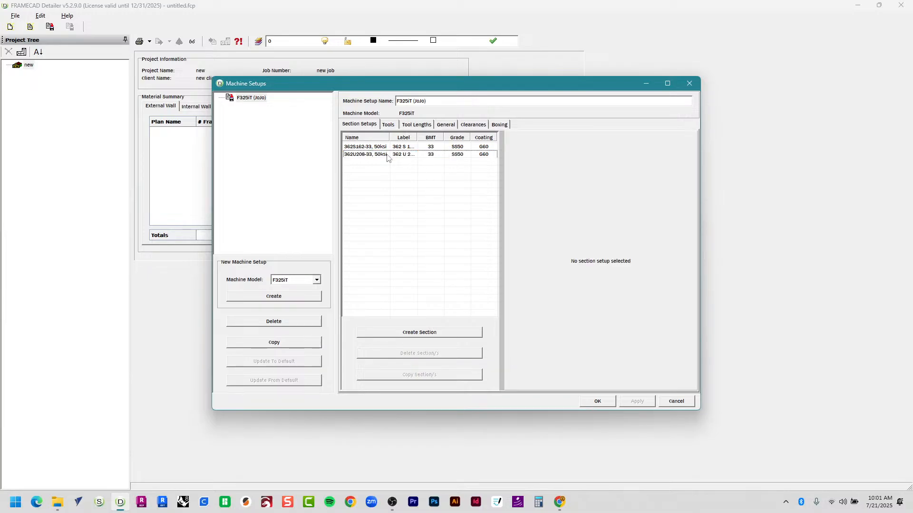
click(388, 124)
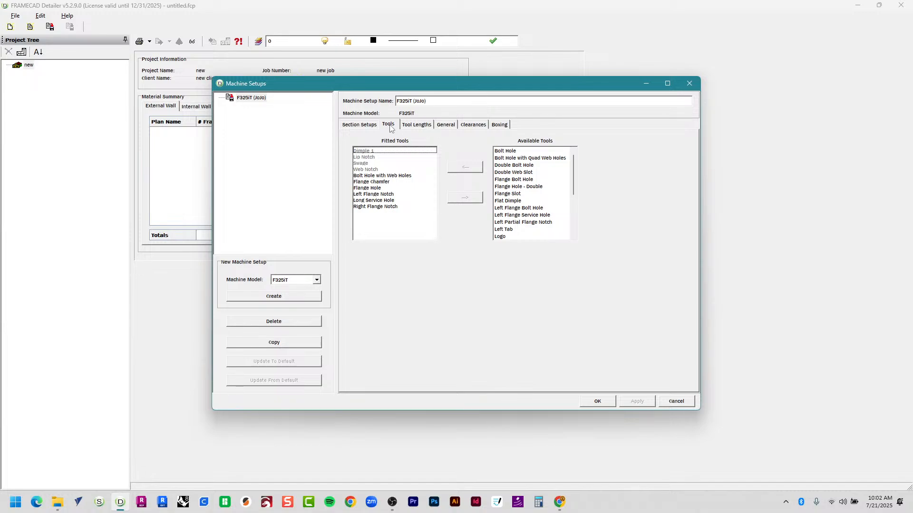
Review Dimple 1, then the Tool Lengths, General, Clearances and Boxing tabs, and accept the setup.
click(370, 152)
mouse_move(572, 172)
mouse_down()
mouse_move(574, 214)
mouse_move(570, 157)
mouse_move(583, 224)
mouse_move(573, 162)
mouse_up()
click(431, 126)
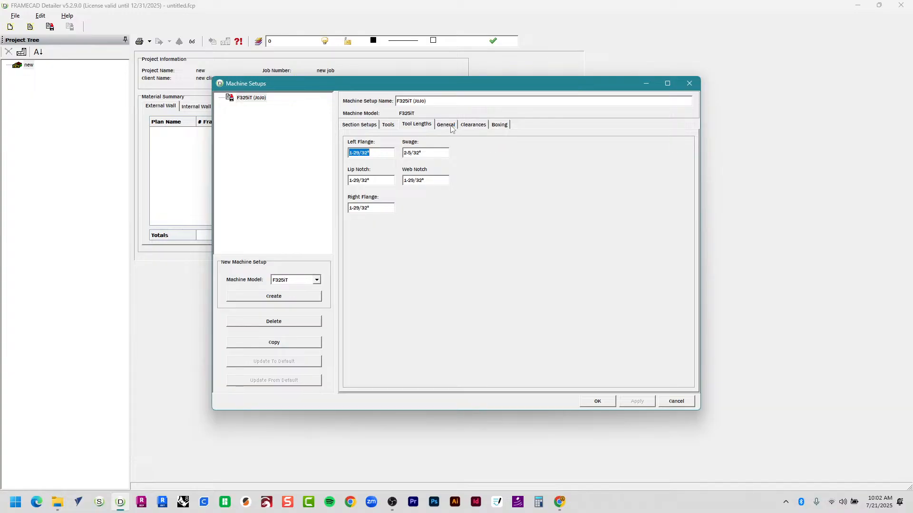
click(451, 129)
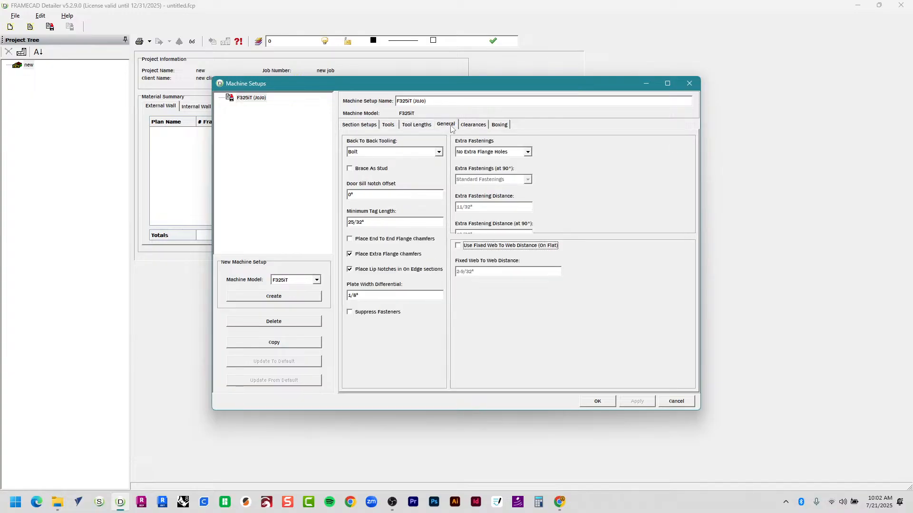
click(479, 128)
click(500, 125)
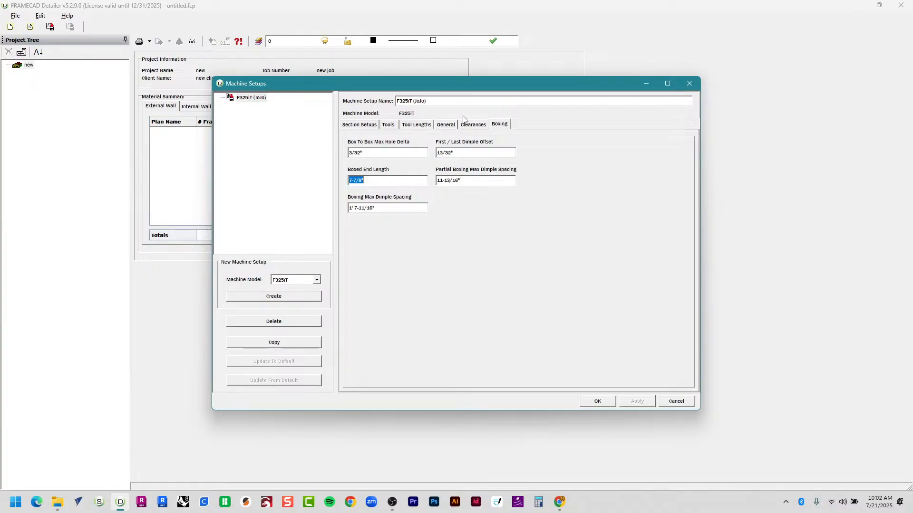
click(472, 125)
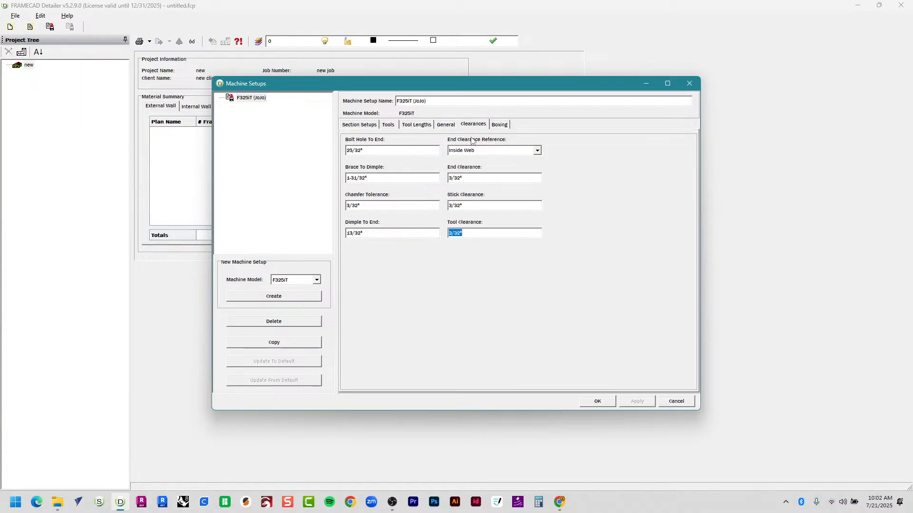
click(597, 402)
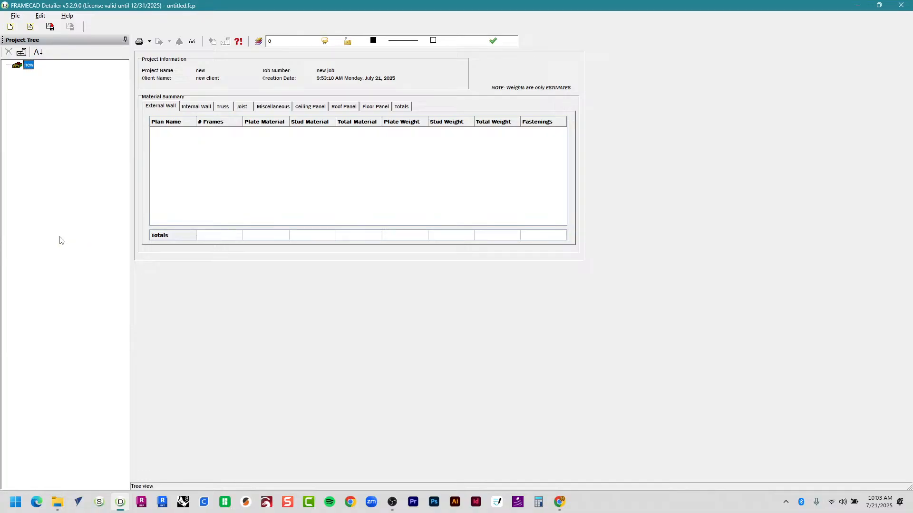
In Project Properties, rename the project to 'Cash Wrap' and enter the client's name.
right_click(27, 66)
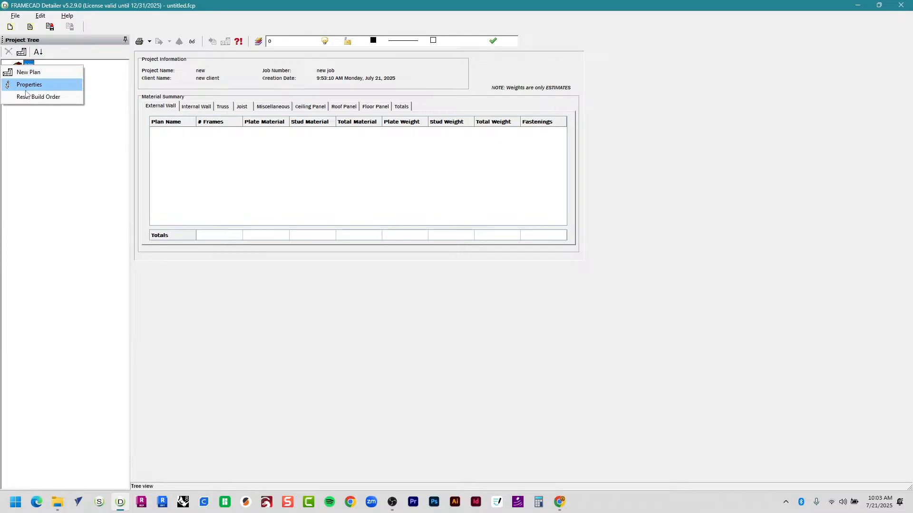
click(27, 85)
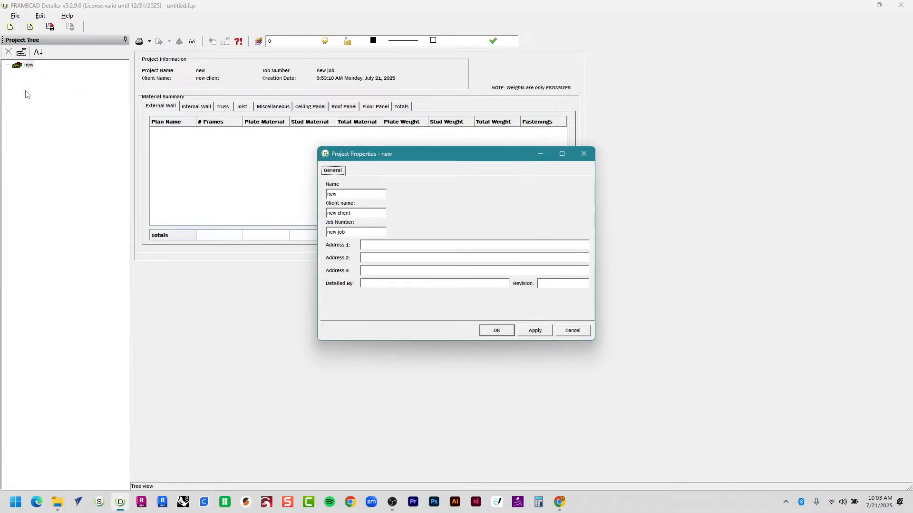
double_click(353, 195)
text(Cash Wrap)
key(Tab)
key(Caps_Lock)
key(Caps_Lock)
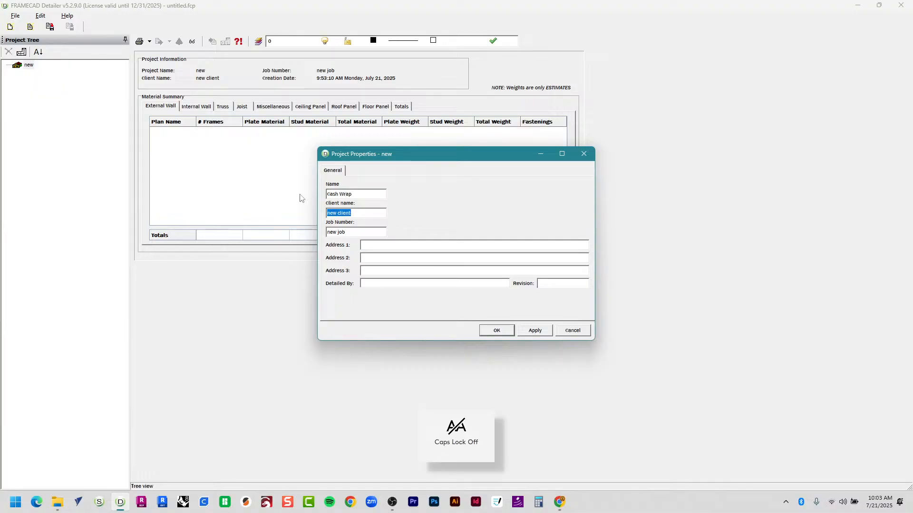
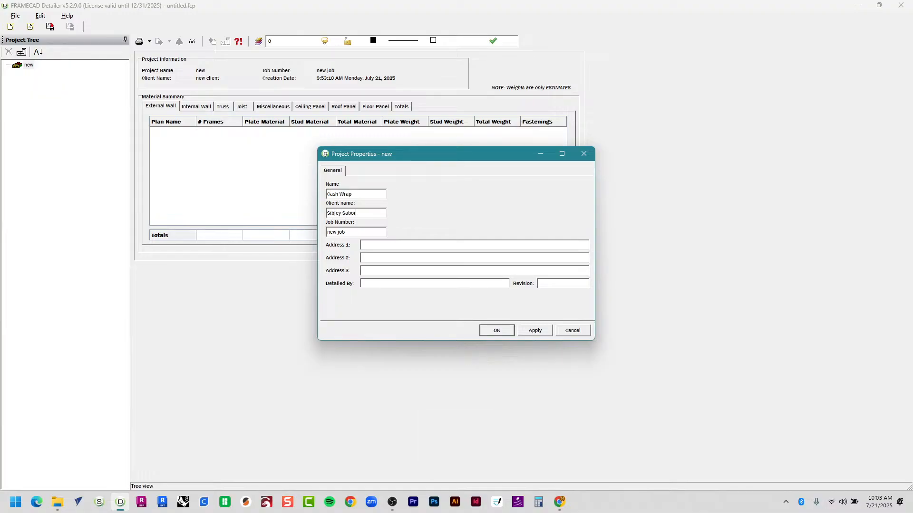
key(Tab)
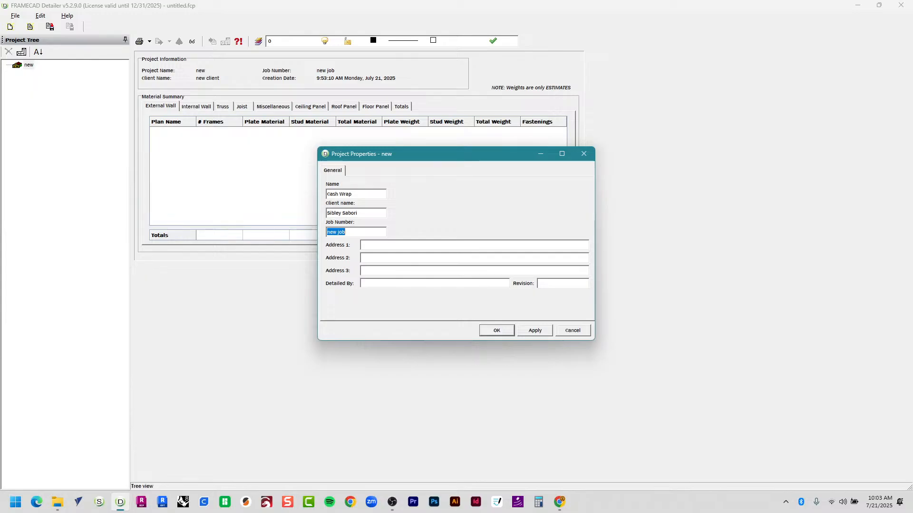
Replace the job number with 250721 and apply the project properties.
key(End)
key(Num_Lock)
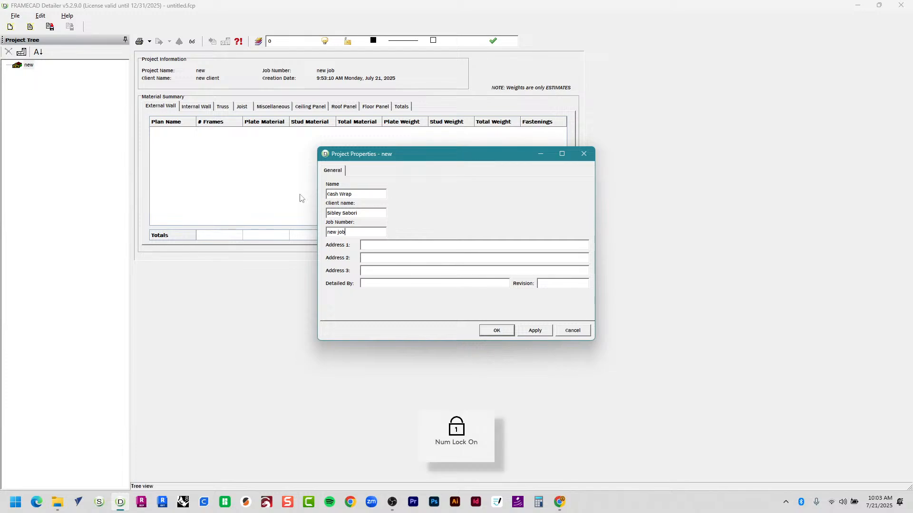
key(BackSpace)
key(BackSpace)
key(BackSpace)
key(BackSpace)
key(BackSpace)
key(BackSpace)
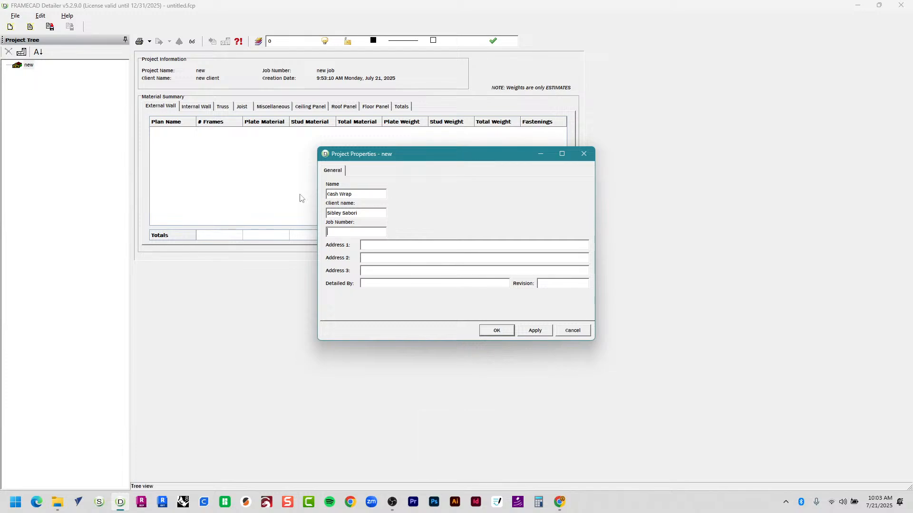
text(250721)
key(Tab)
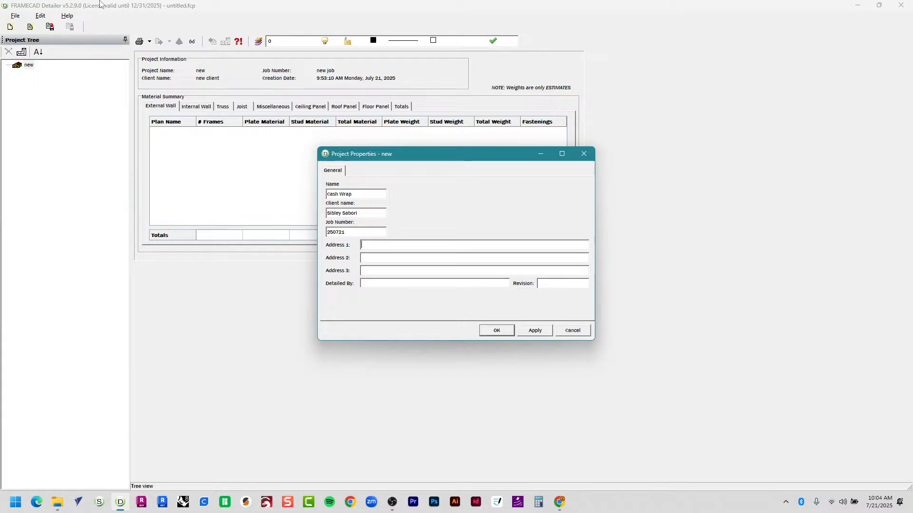
click(485, 332)
click(38, 96)
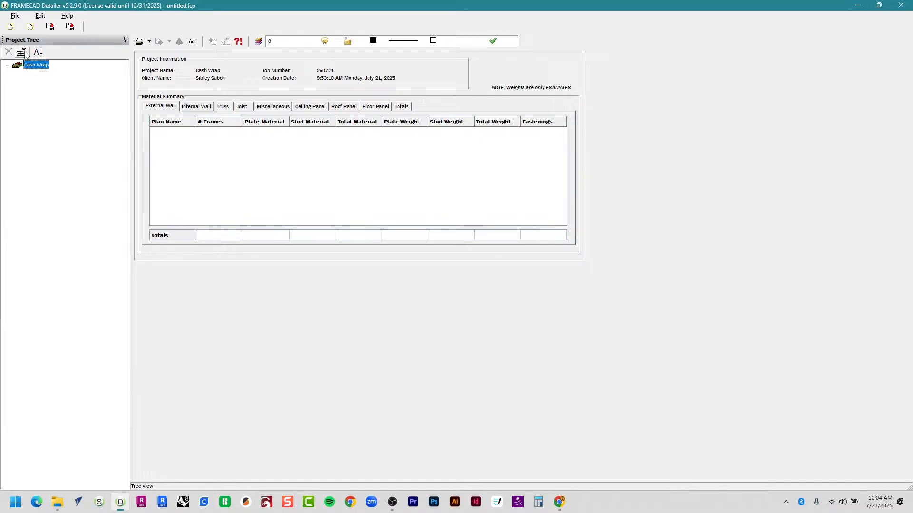
Add a new plan to the Cash Wrap project and open its Plan Properties.
click(24, 53)
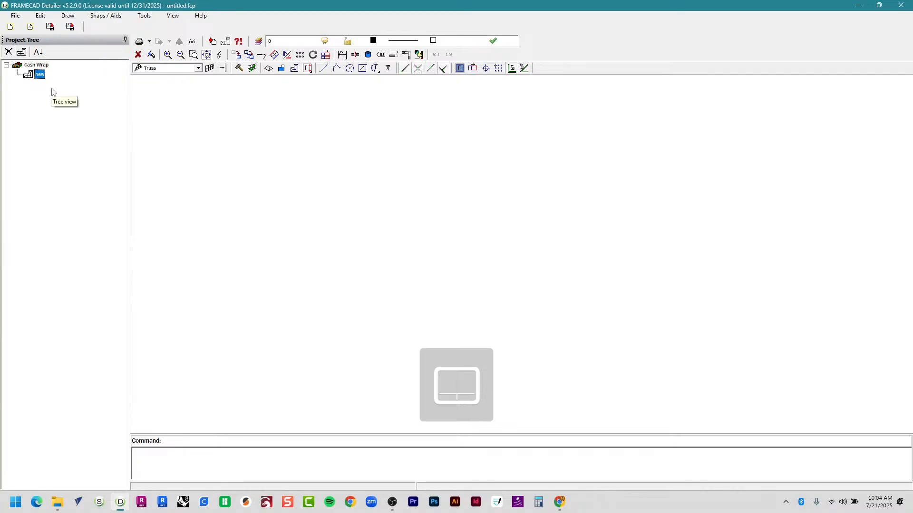
right_click(39, 84)
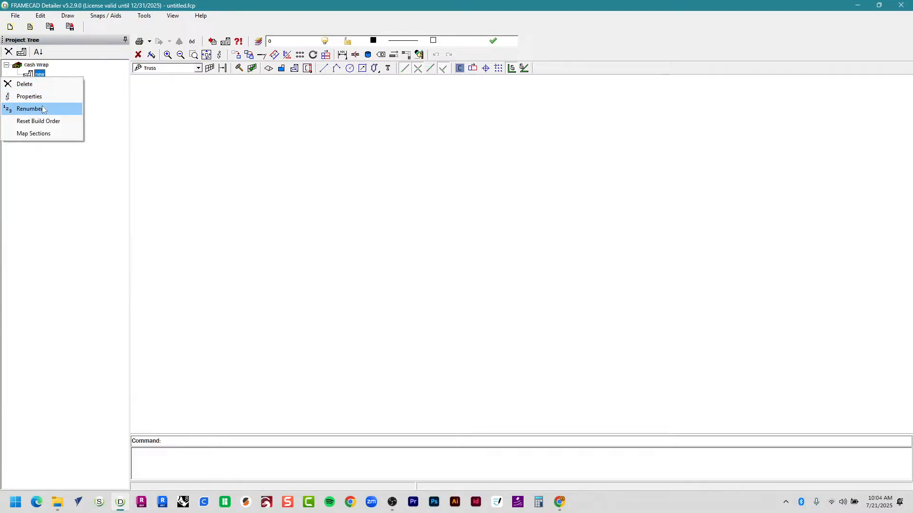
click(44, 96)
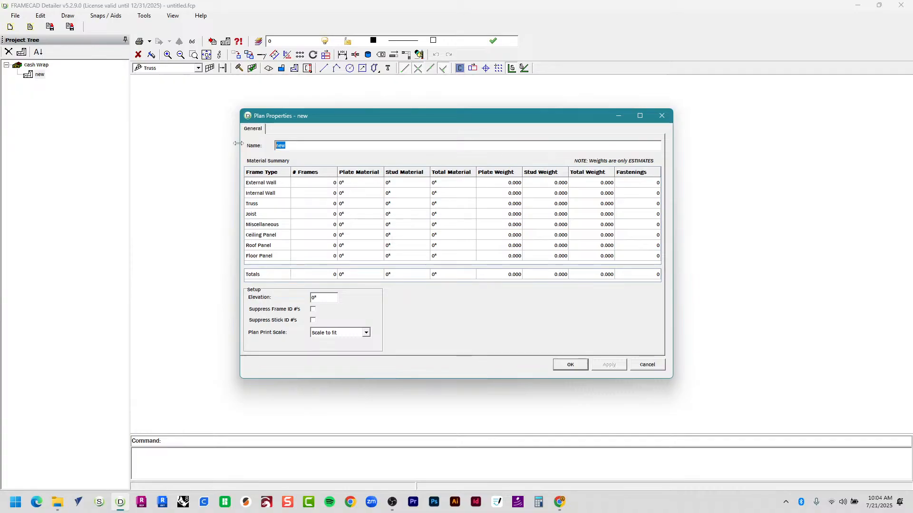
Name the plan 'Plan' in Plan Properties and confirm with OK.
text(Plan)
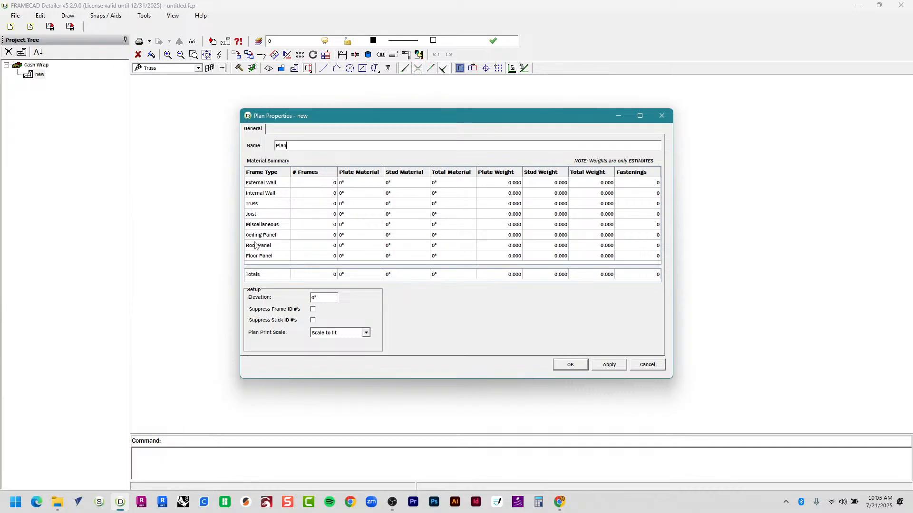
double_click(313, 294)
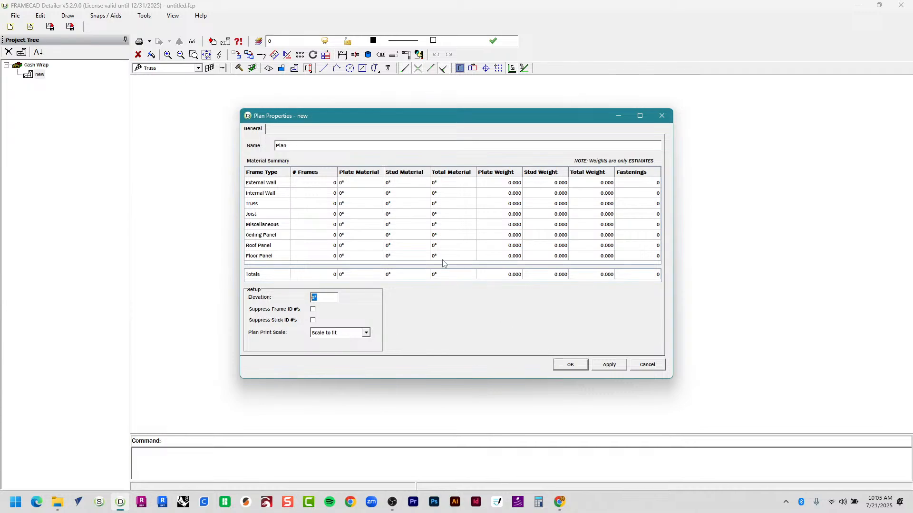
drag(422, 123, 320, 98)
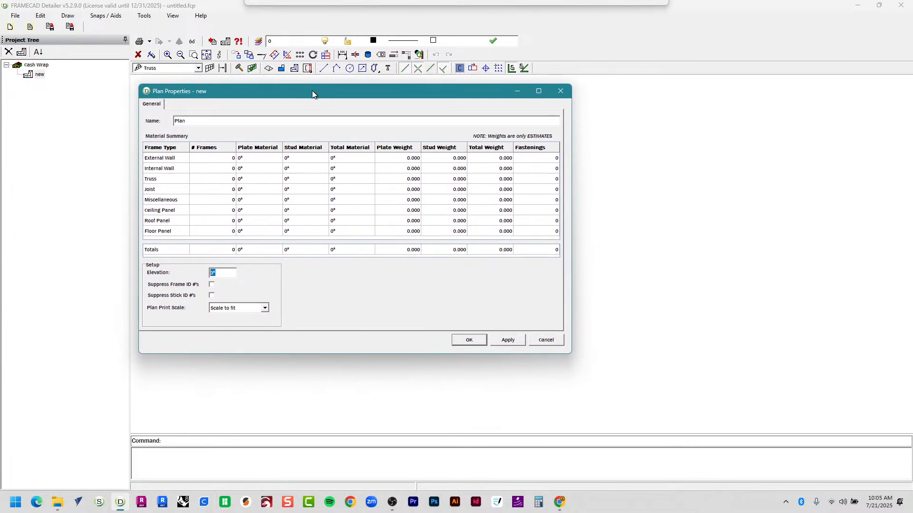
drag(567, 351, 746, 419)
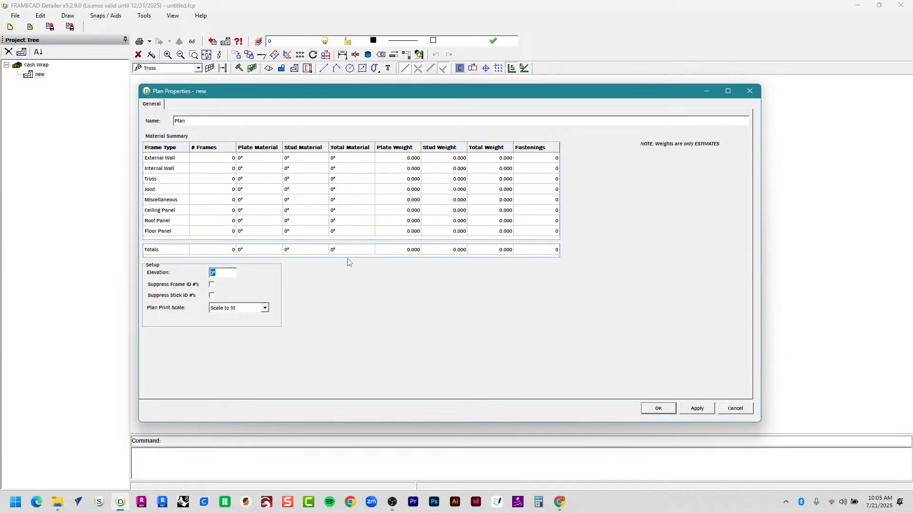
click(658, 409)
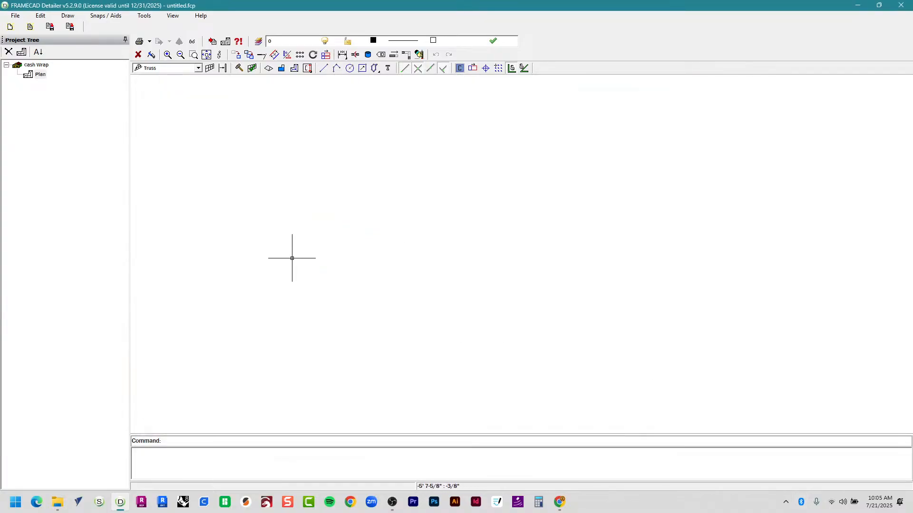
click(143, 69)
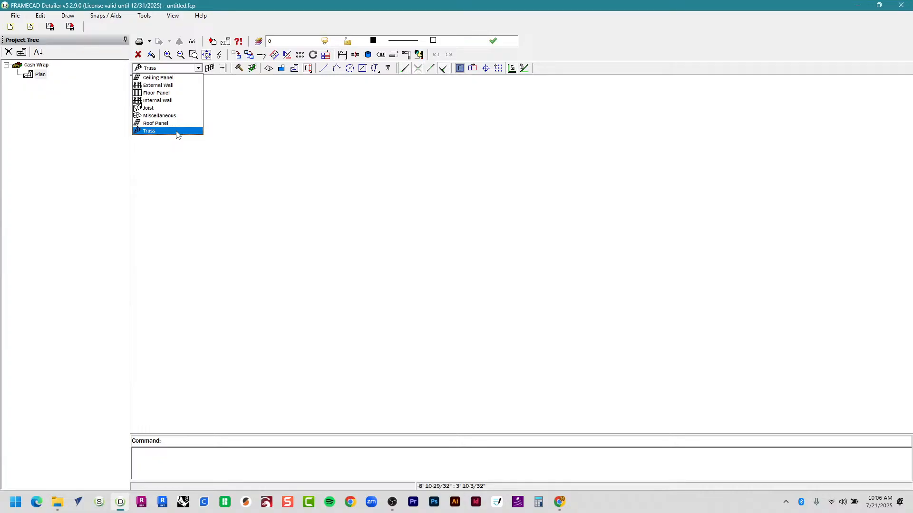
Choose External Wall from the toolbar's frame type list.
click(181, 88)
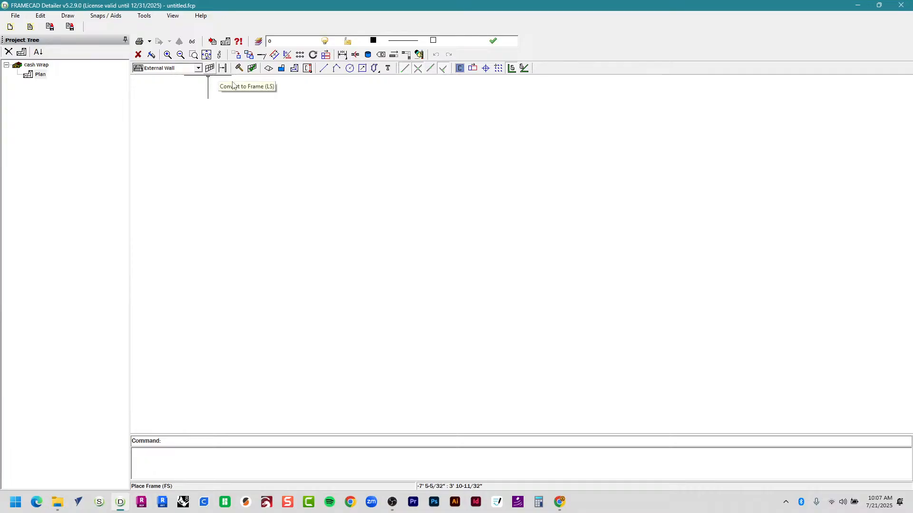
Start the FRAME command with the Place Frame (FS) button.
click(210, 69)
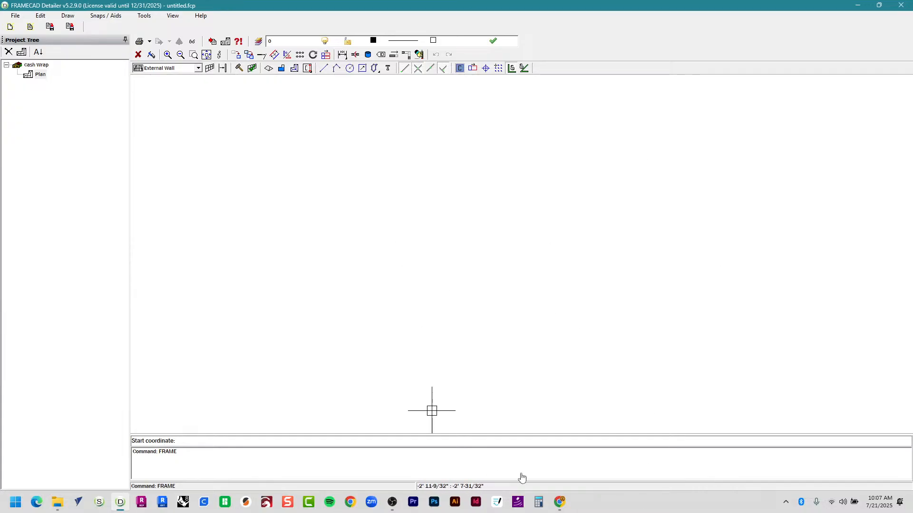
Draw wall Ex1 from a point near the canvas centre to an end point on the right, then pick its grip side.
click(431, 240)
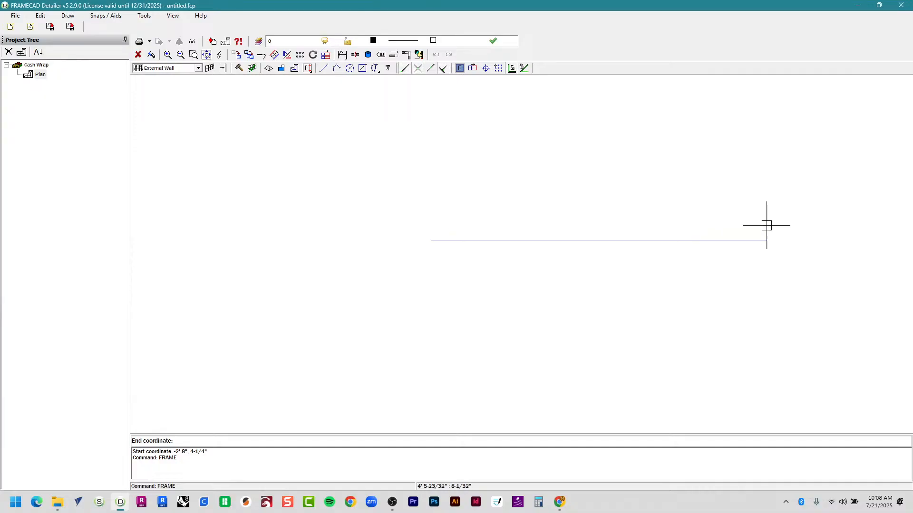
click(741, 251)
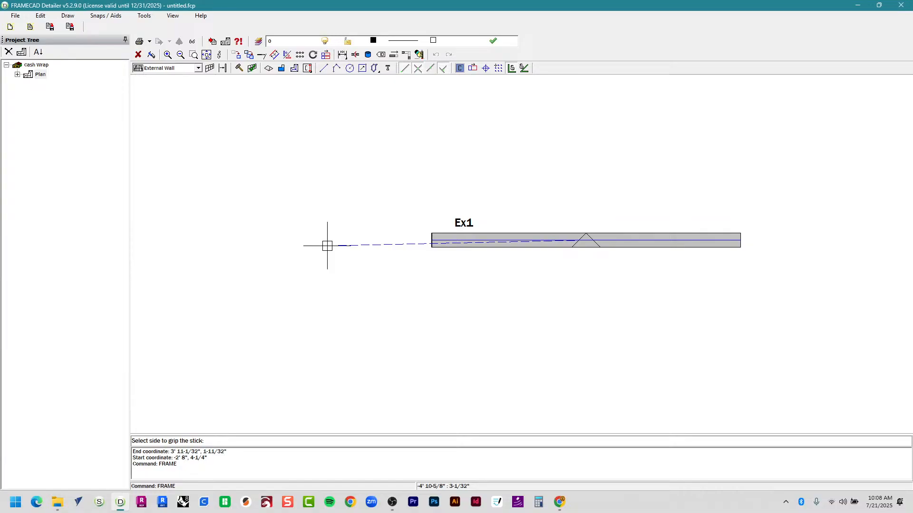
click(327, 243)
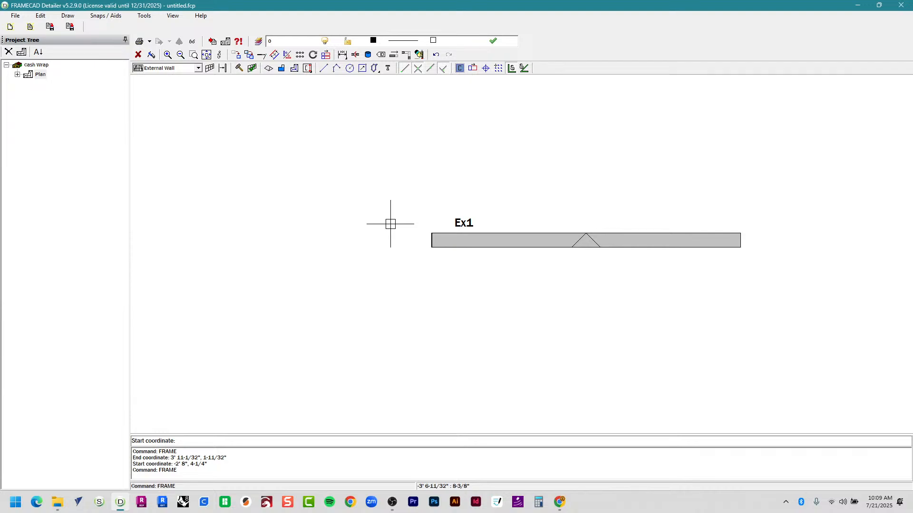
Zoom out, start a second frame, then cancel it with Esc.
middle_drag(483, 214, 363, 210)
scroll(369, 228, down, 1)
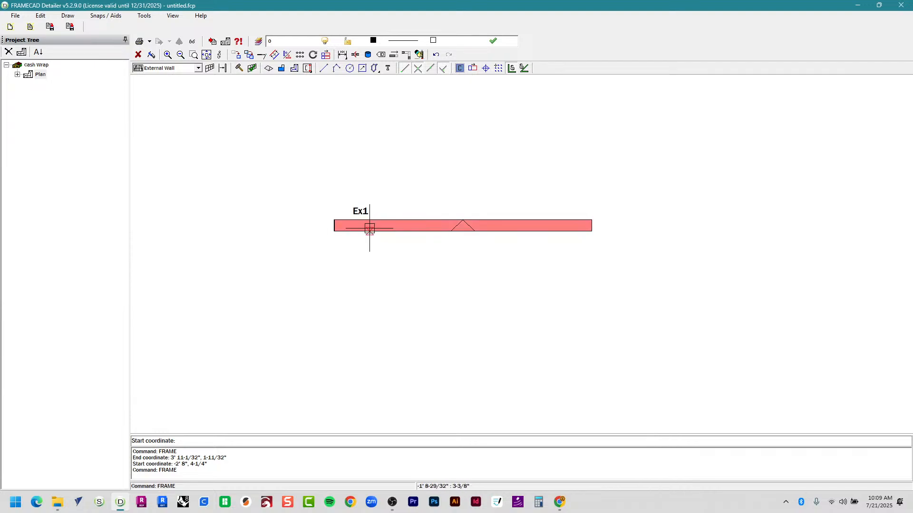
click(370, 228)
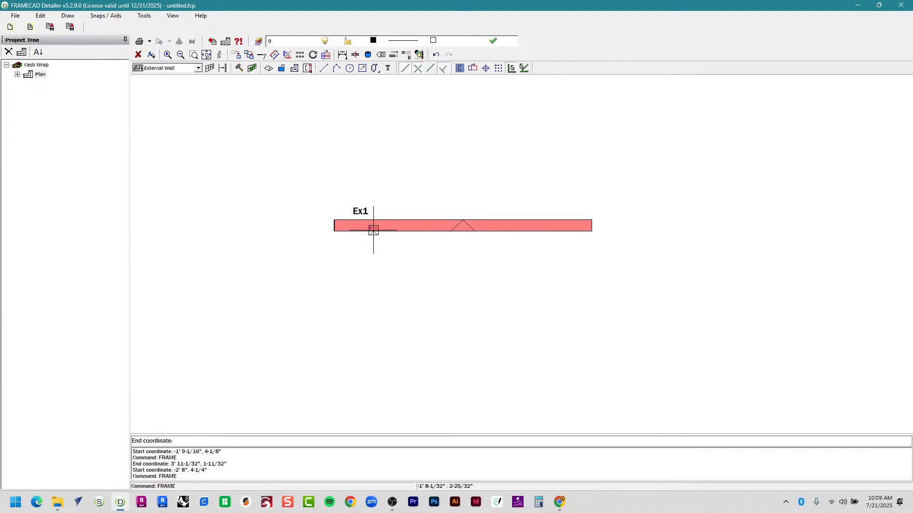
key(Escape)
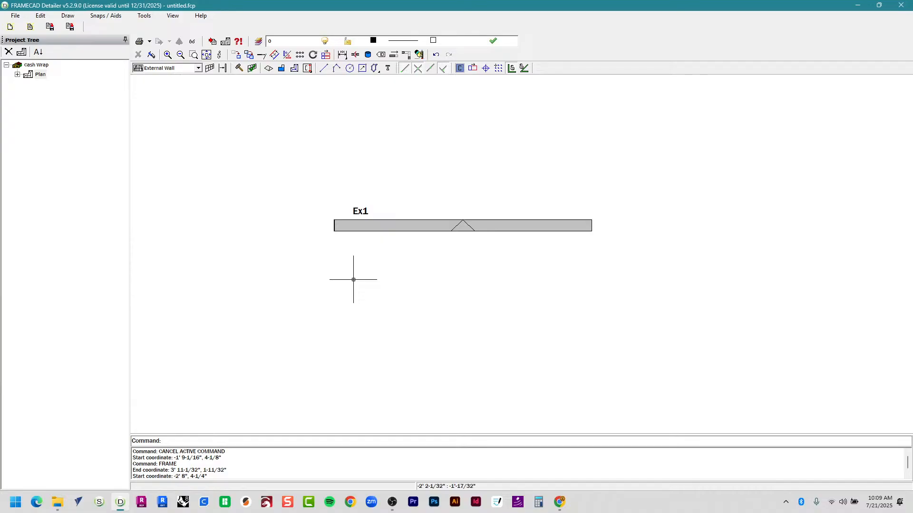
Open Frame Properties for wall Ex1 and view its Main tab dimensions.
click(380, 223)
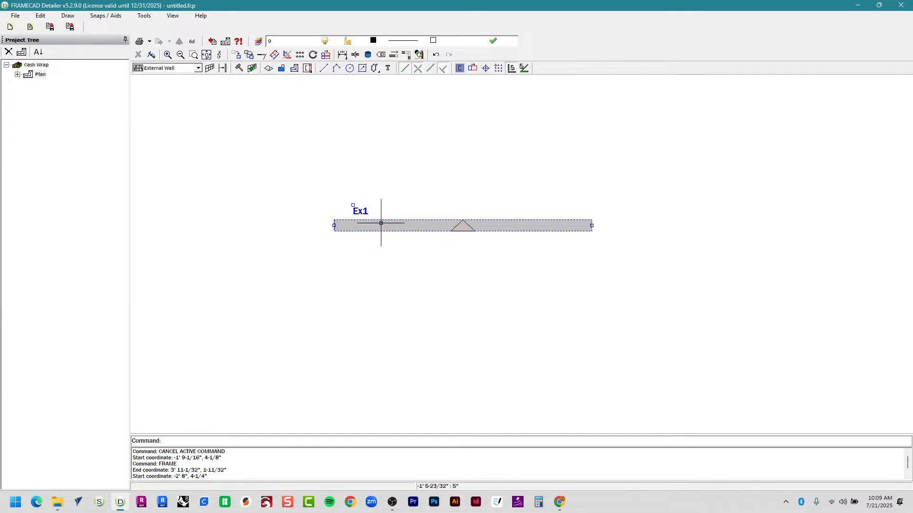
right_click(385, 226)
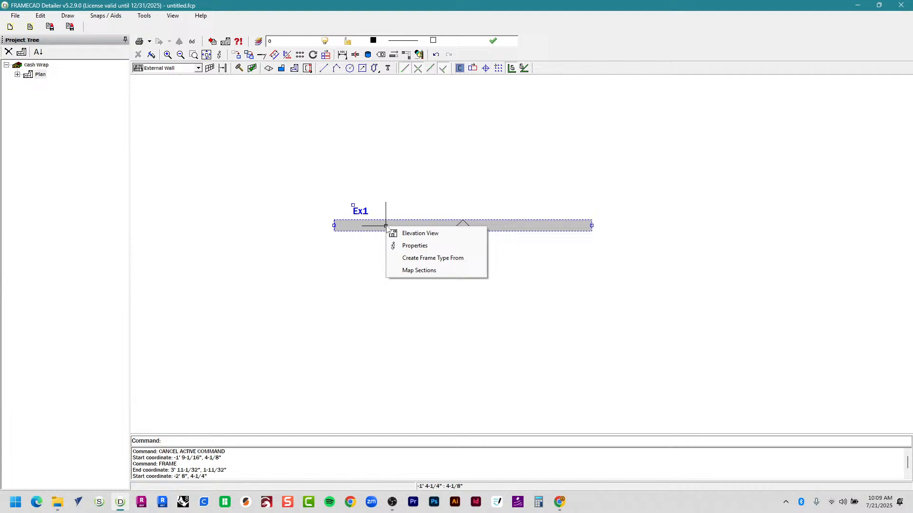
click(402, 246)
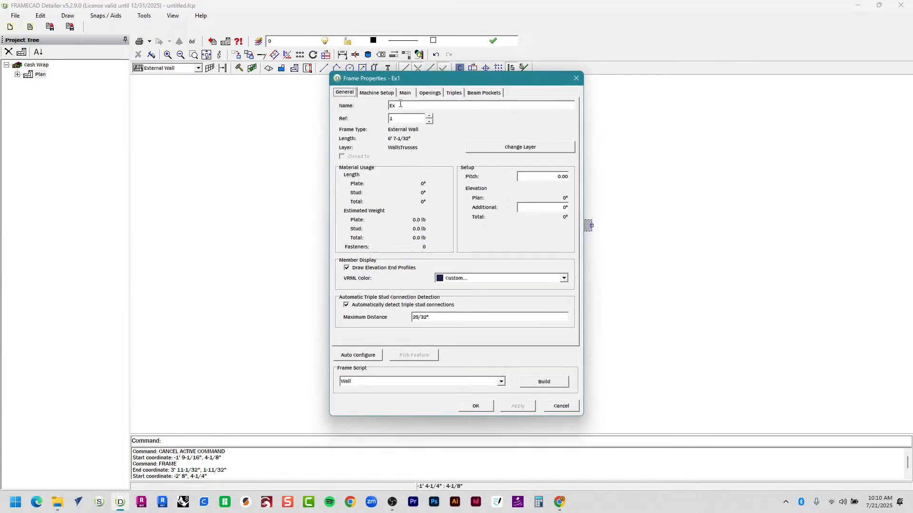
click(405, 92)
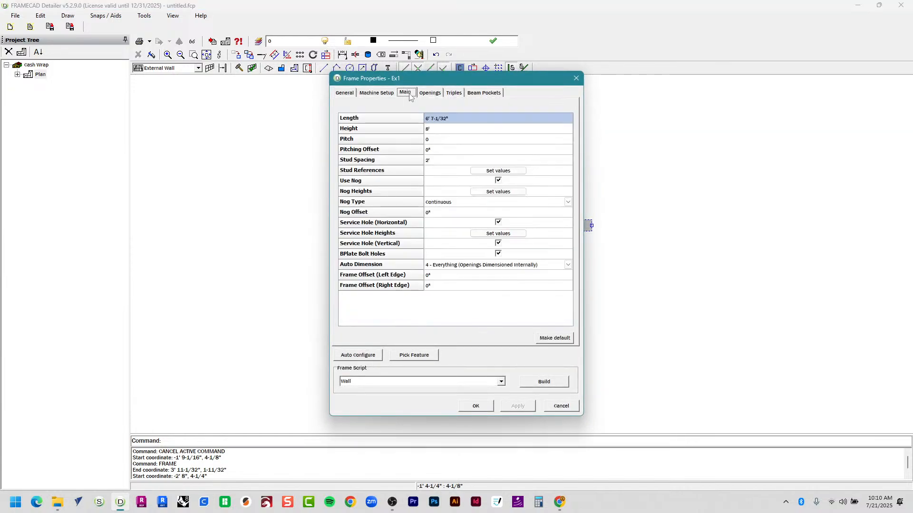
Check the 2' stud spacing, toggle nogs off and back on, and keep nog type Continuous.
click(453, 141)
click(461, 163)
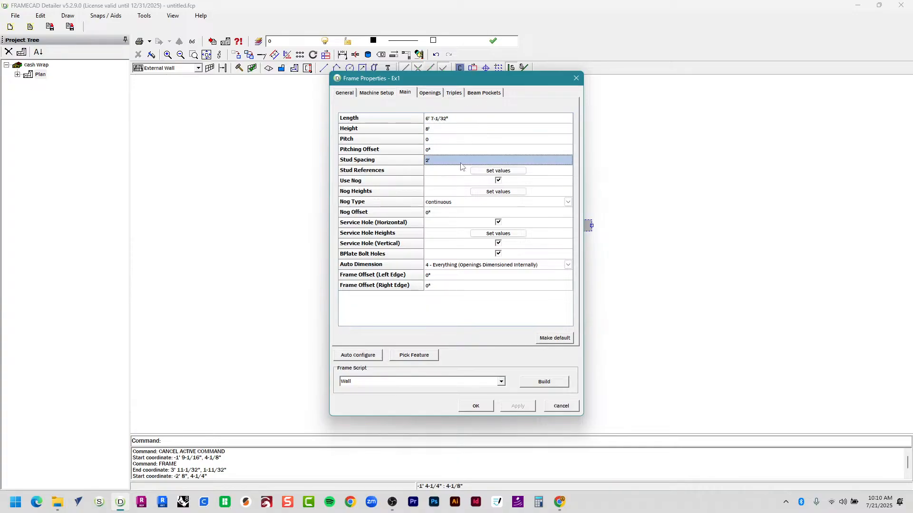
click(434, 162)
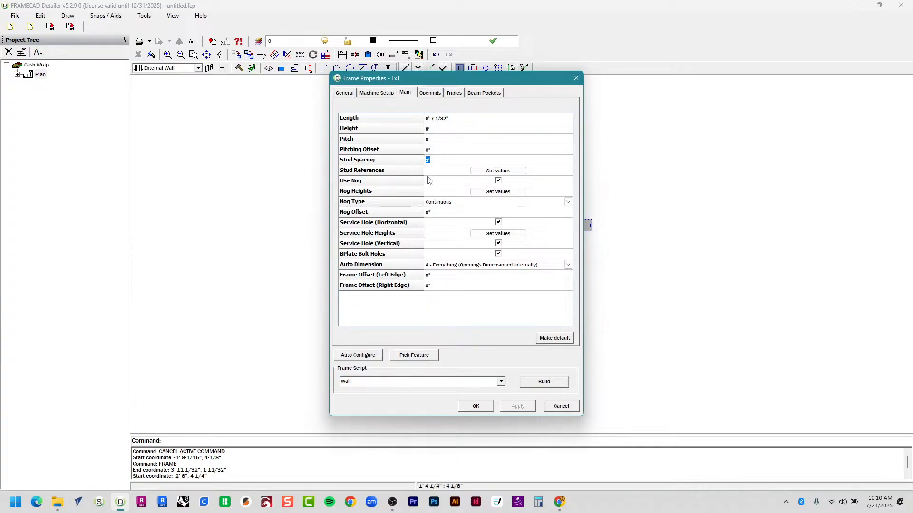
click(427, 182)
click(458, 186)
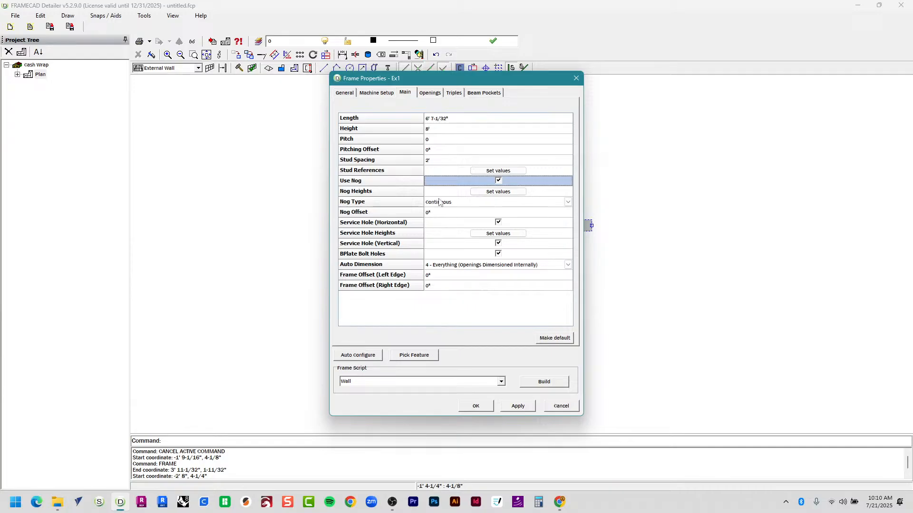
click(567, 203)
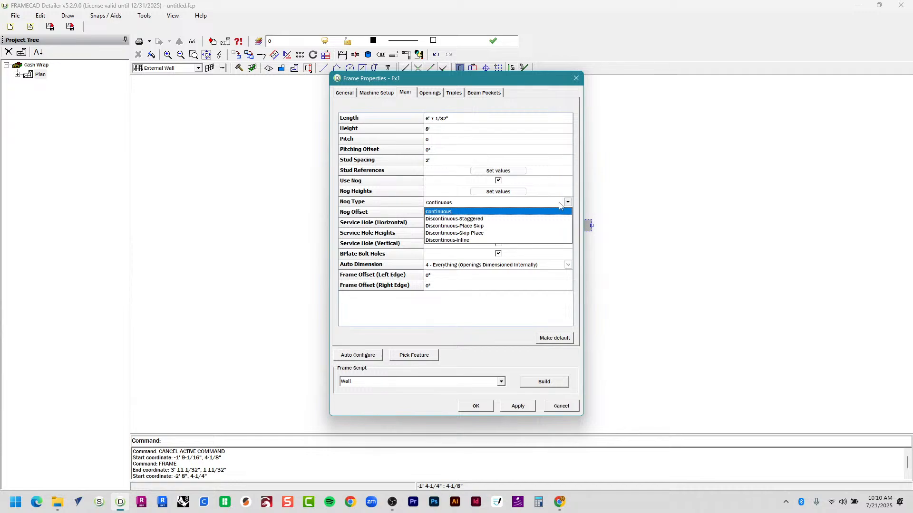
click(560, 205)
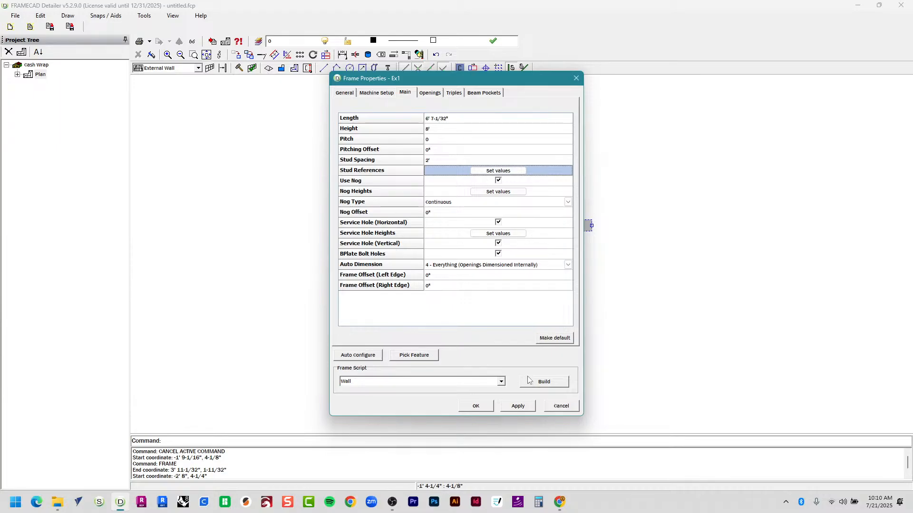
Build wall Ex1 into its elevation and zoom in on the top plate and upper studs.
click(545, 382)
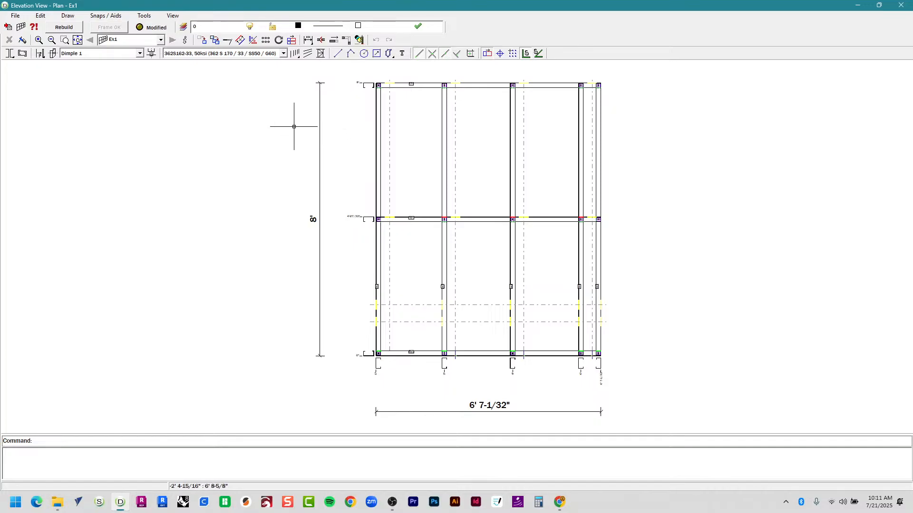
scroll(467, 414, up, 5)
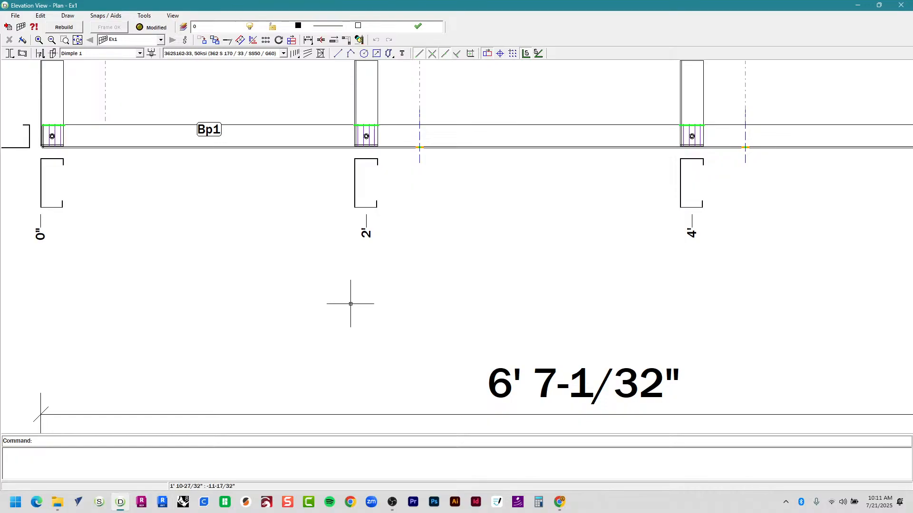
scroll(351, 304, down, 3)
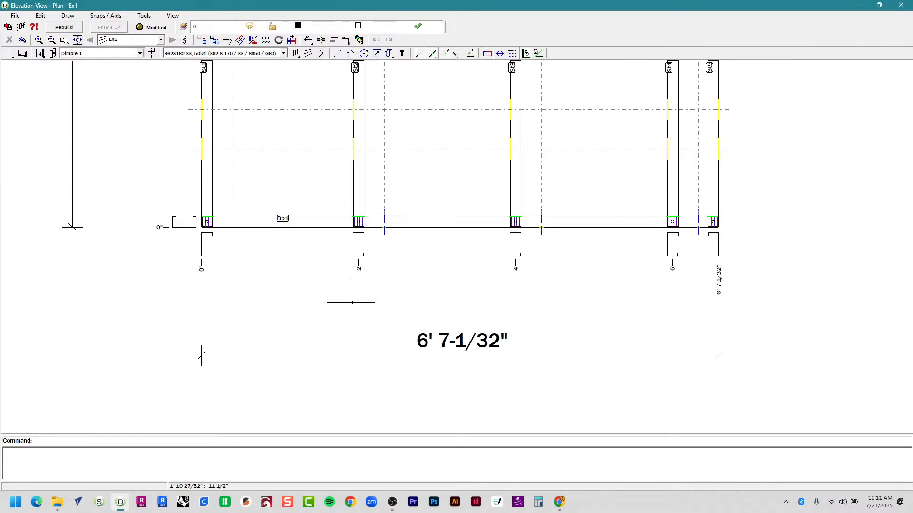
scroll(351, 303, down, 3)
mouse_move(326, 194)
middle_down()
mouse_move(268, 351)
mouse_move(236, 279)
middle_up()
scroll(268, 366, up, 1)
scroll(268, 365, up, 2)
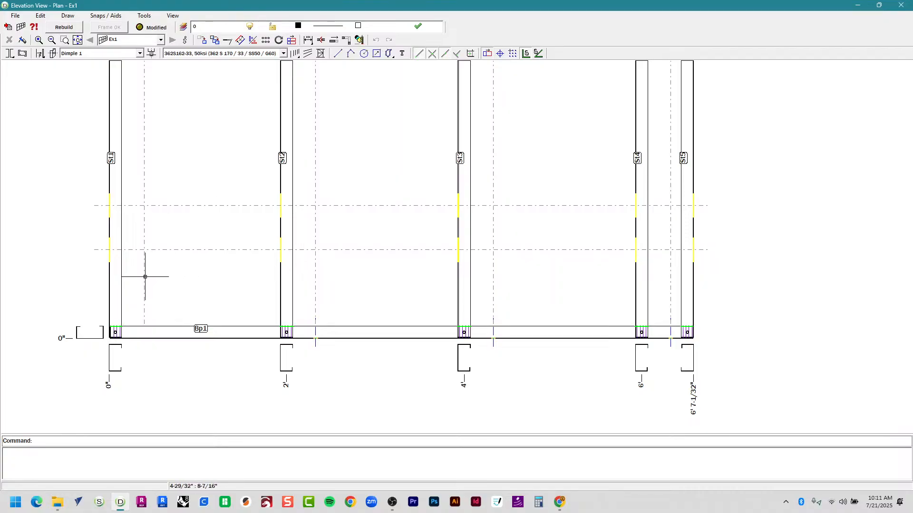
scroll(145, 286, down, 3)
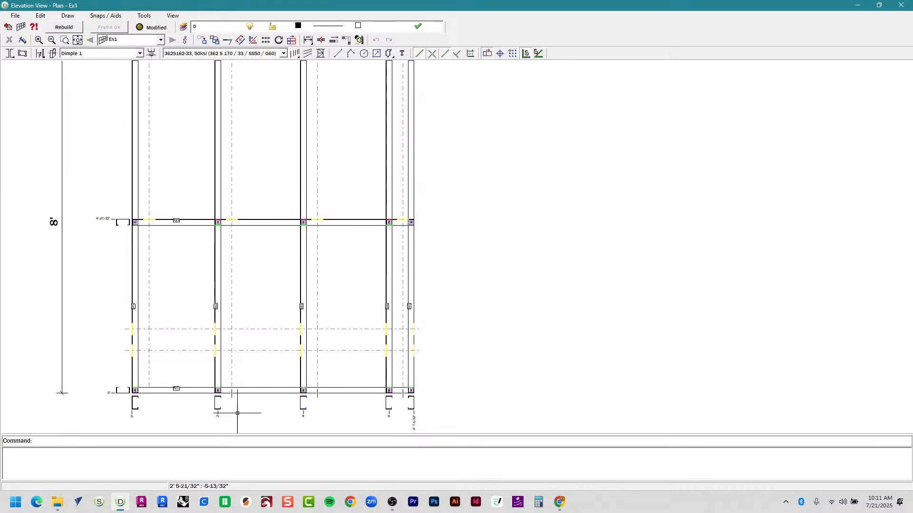
scroll(231, 407, up, 3)
scroll(230, 401, down, 1)
Inspect studs 0, 2 and 4 and follow the bottom plate in close-up.
middle_drag(235, 380, 445, 306)
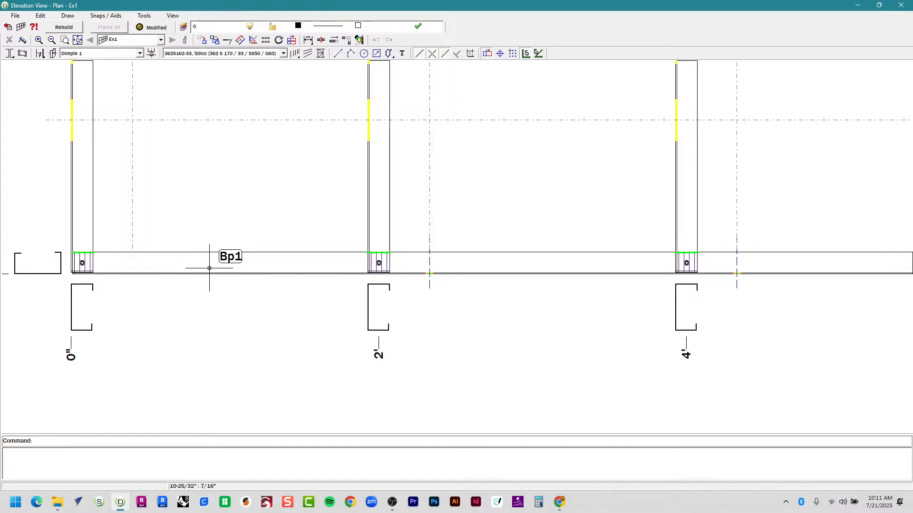
scroll(438, 281, down, 1)
scroll(428, 281, up, 4)
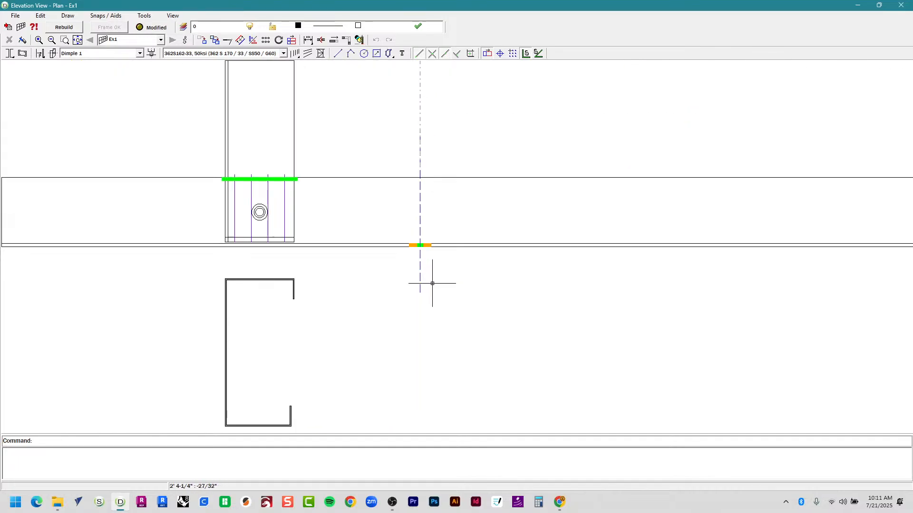
scroll(411, 193, up, 4)
middle_drag(398, 231, 421, 168)
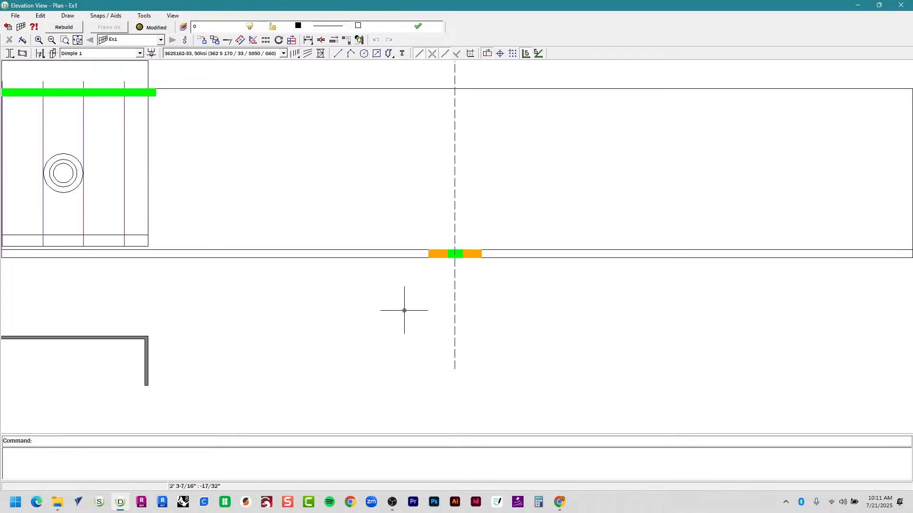
scroll(404, 311, down, 6)
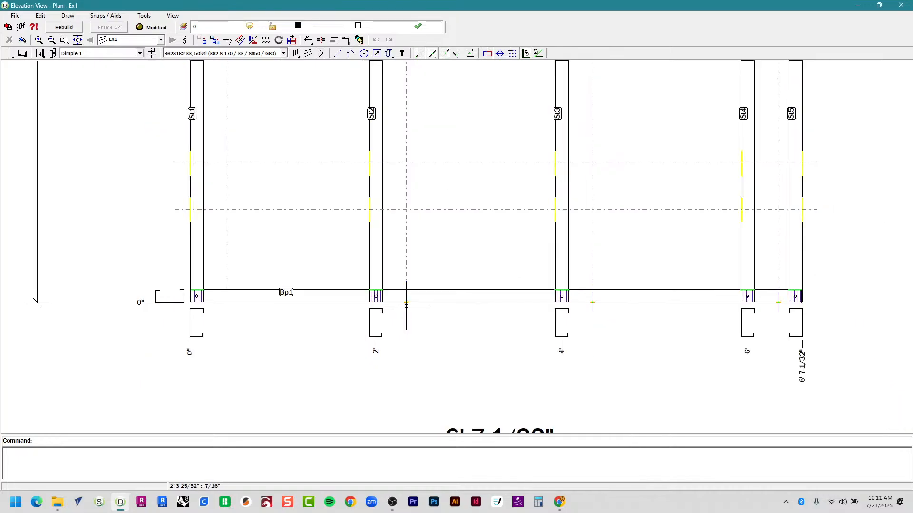
scroll(406, 306, down, 3)
Pan between the top and bottom plates and zoom in on the frame's joints.
middle_drag(450, 198, 440, 355)
middle_drag(442, 263, 433, 370)
middle_drag(449, 280, 450, 298)
scroll(452, 408, up, 1)
mouse_move(452, 407)
middle_down()
mouse_move(398, 251)
mouse_move(345, 190)
middle_up()
scroll(380, 278, down, 1)
middle_drag(381, 278, 371, 261)
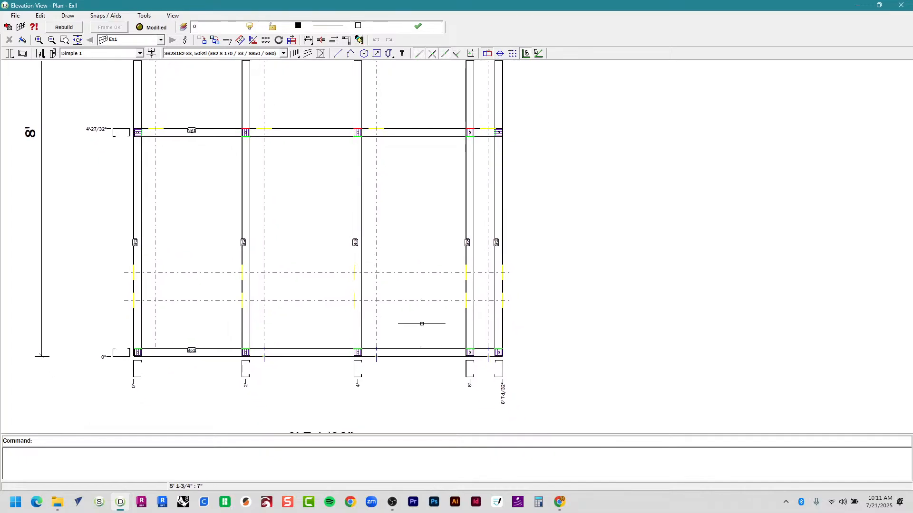
scroll(476, 133, up, 1)
scroll(483, 109, up, 4)
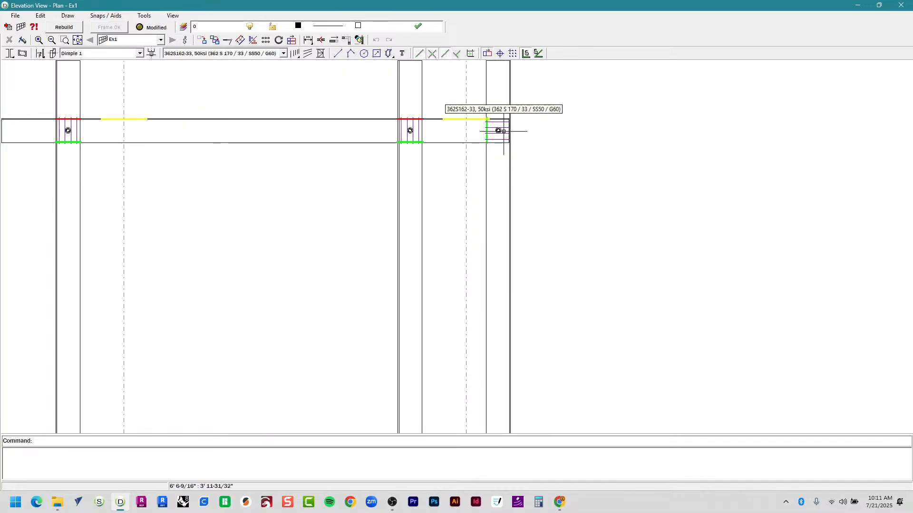
scroll(479, 105, up, 1)
scroll(454, 119, up, 3)
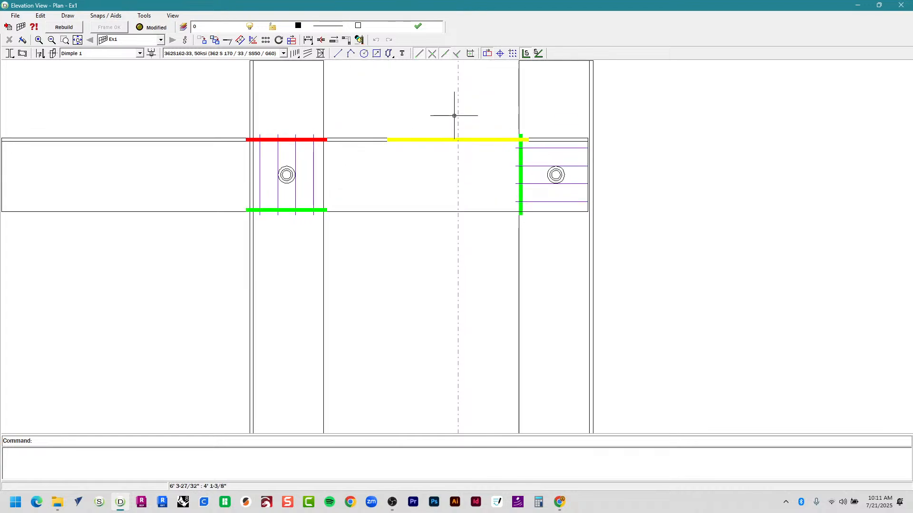
middle_drag(472, 141, 511, 187)
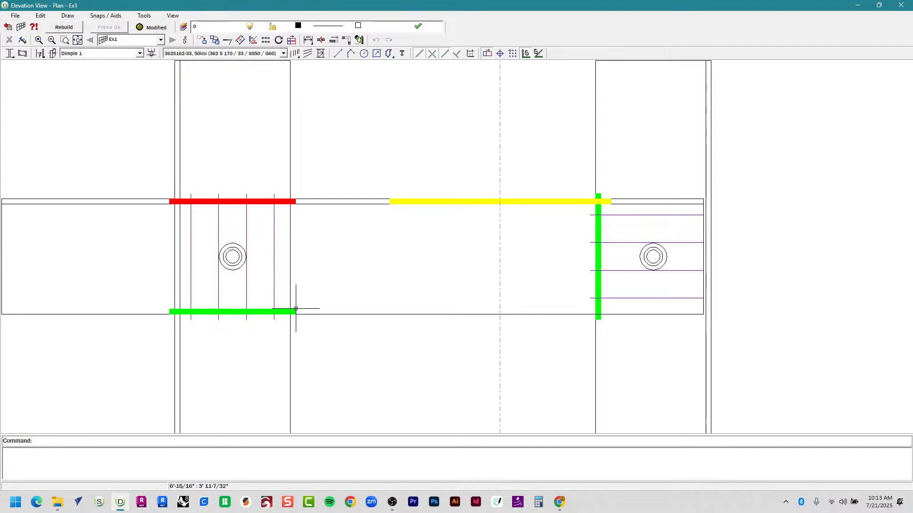
scroll(362, 255, down, 5)
scroll(326, 265, up, 2)
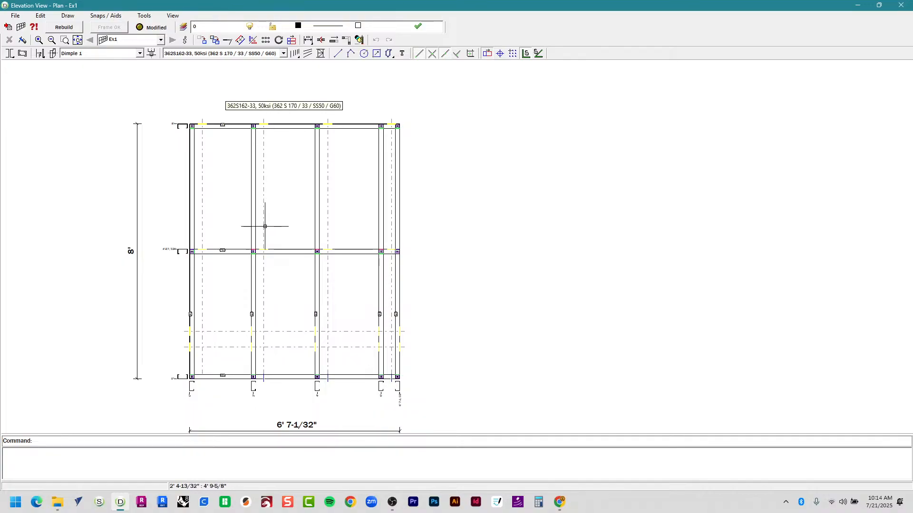
click(277, 253)
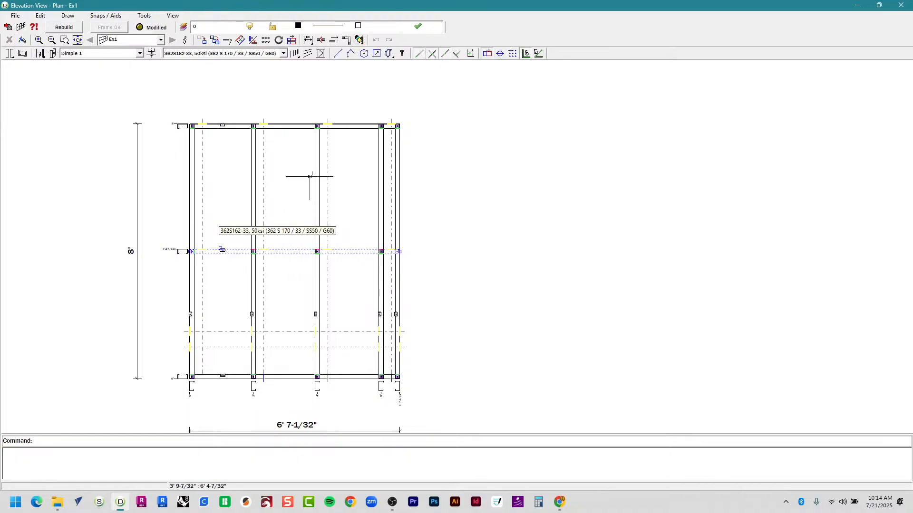
scroll(343, 261, up, 5)
scroll(261, 213, up, 5)
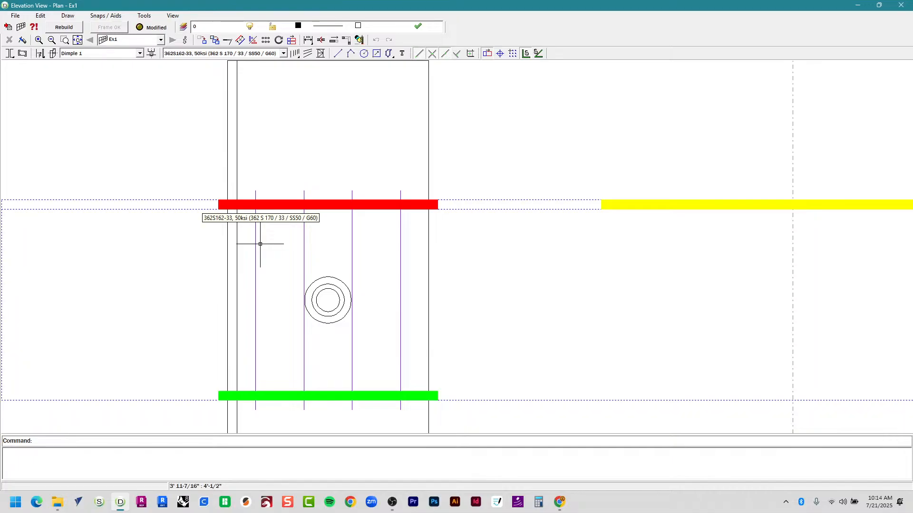
scroll(169, 272, down, 3)
middle_drag(138, 285, 251, 196)
scroll(251, 196, down, 2)
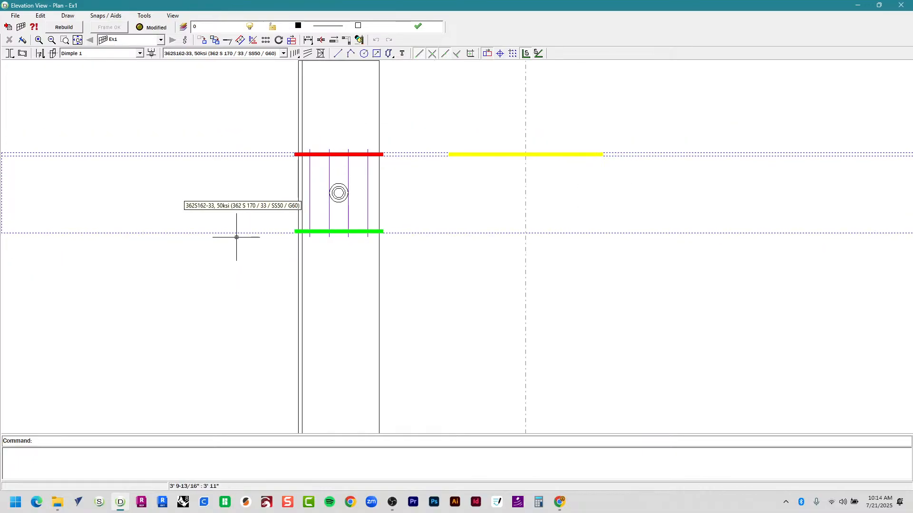
key(Escape)
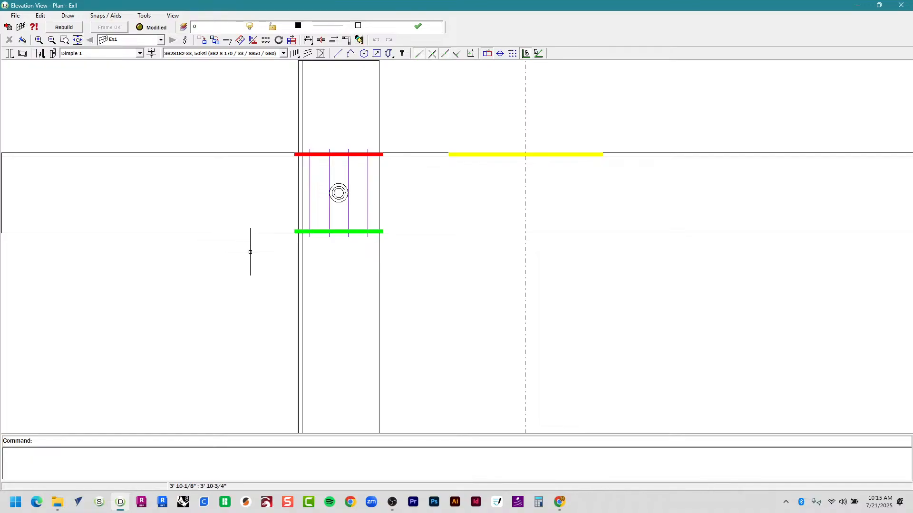
Sketch a polyline below the nog with .5 and 31 segments, then return to the plan.
text(pl)
key(Return)
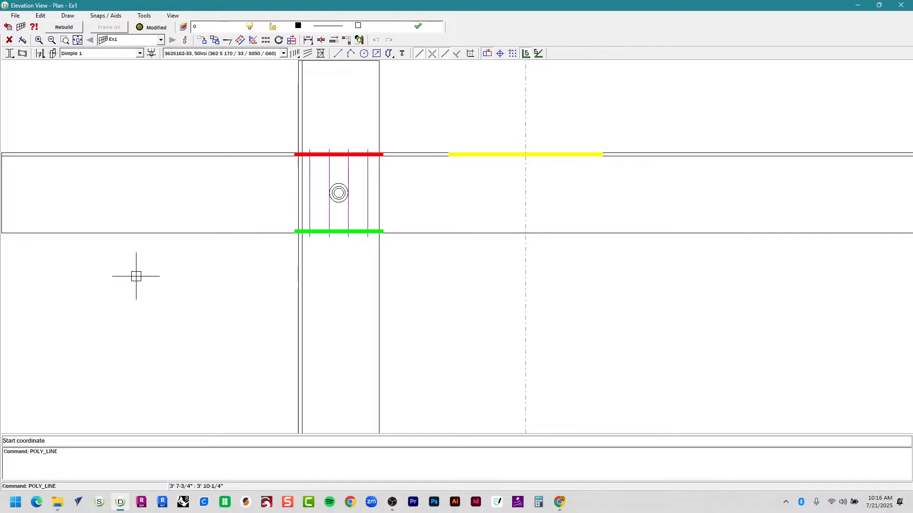
middle_drag(116, 302, 177, 267)
click(184, 266)
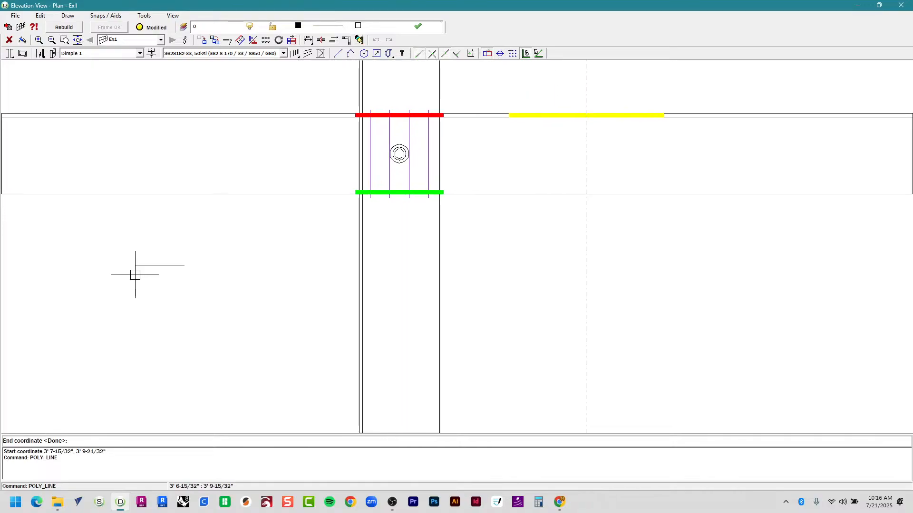
text(.5)
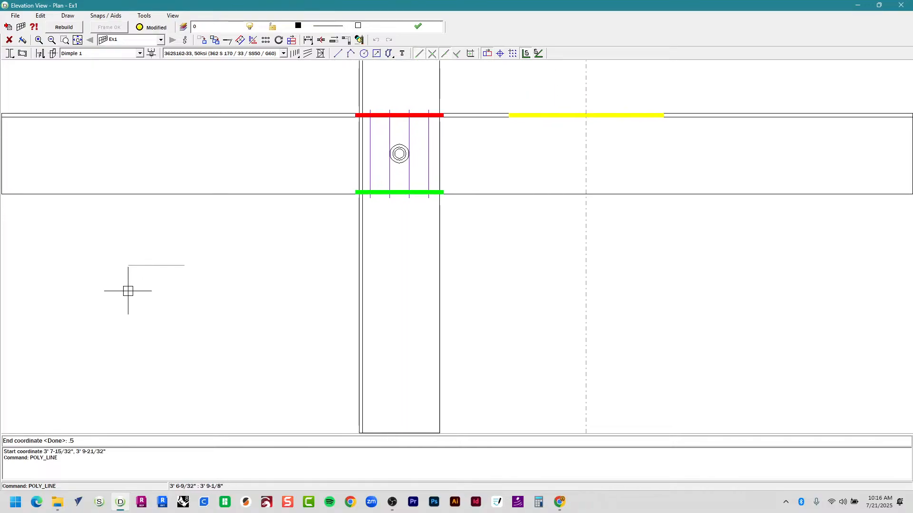
key(Return)
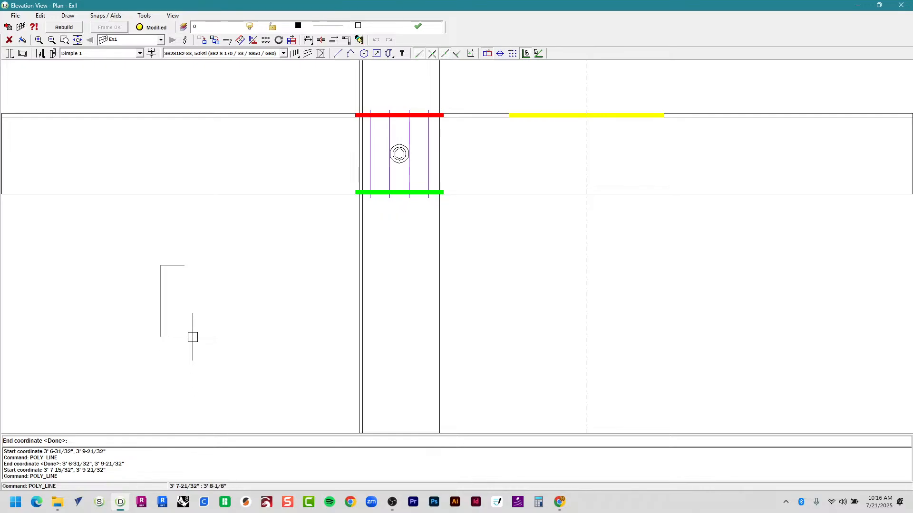
text(31)
key(Return)
key(Escape)
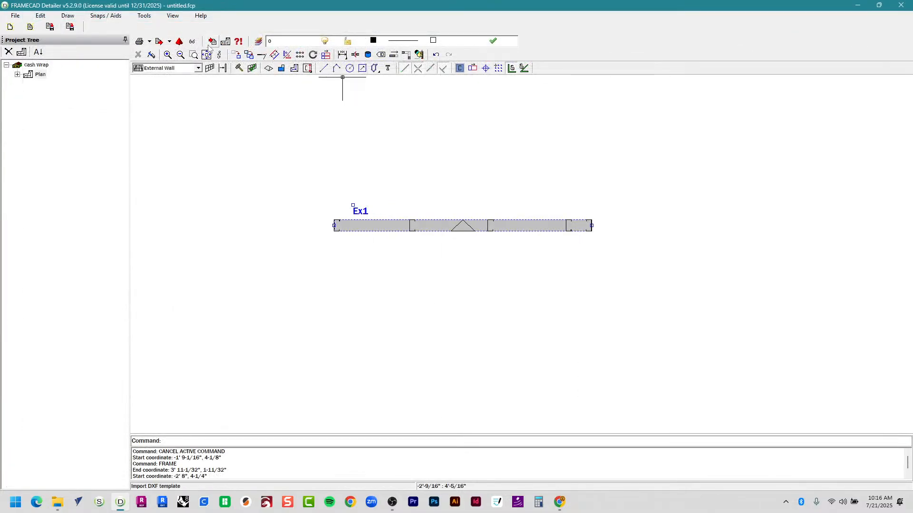
click(41, 15)
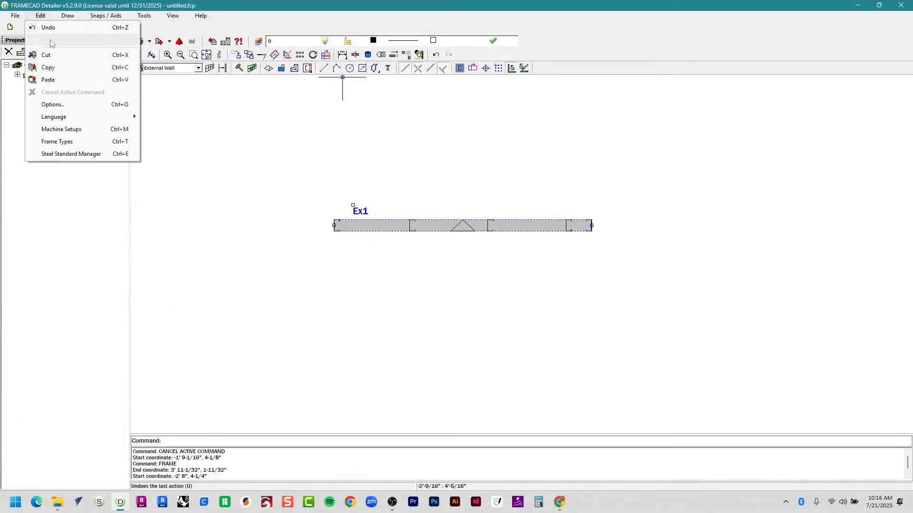
Review the F325iT section setups in the Machine Setups window, then close it.
click(76, 128)
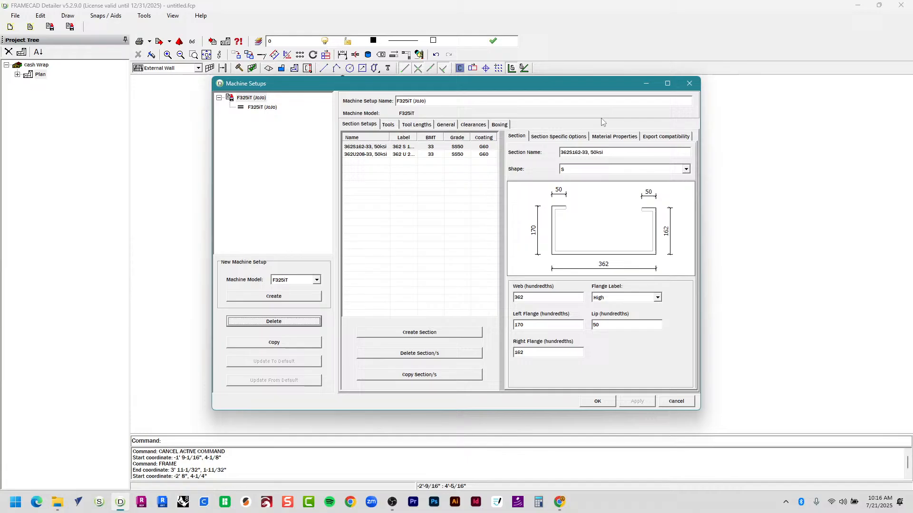
click(667, 83)
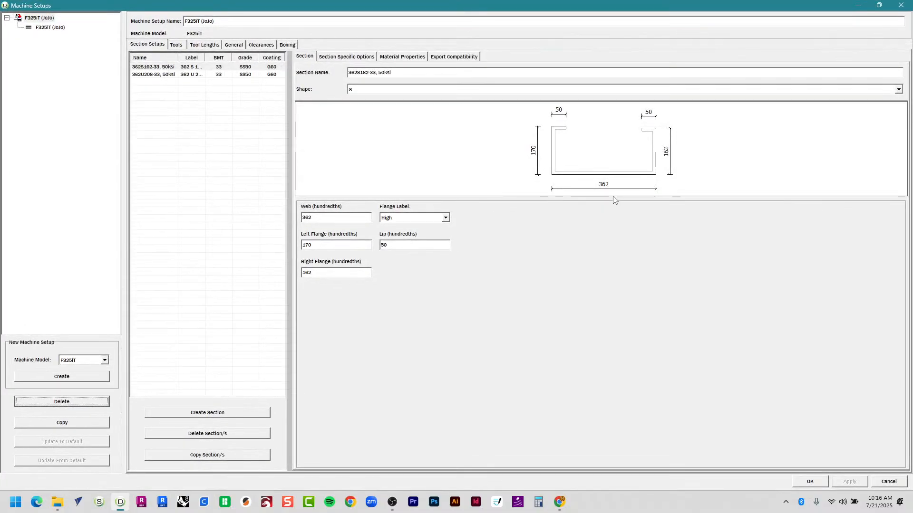
click(879, 5)
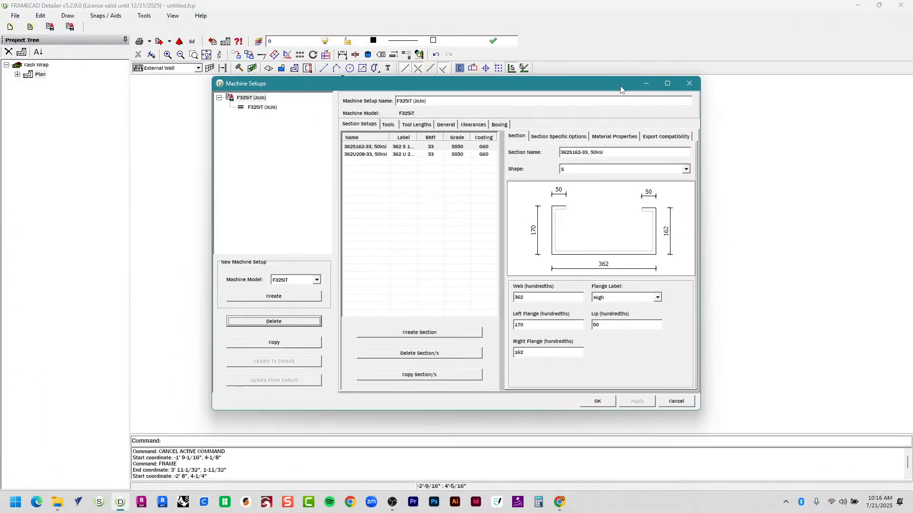
drag(620, 87, 583, 61)
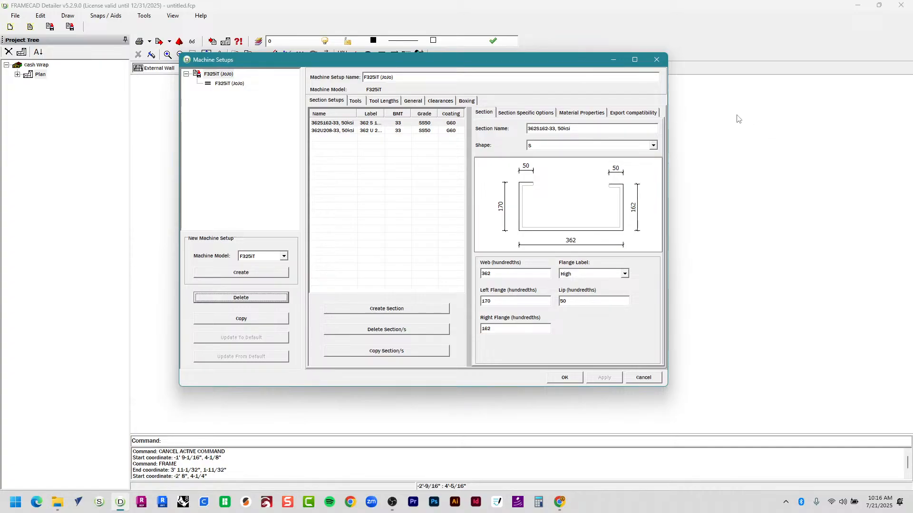
click(656, 59)
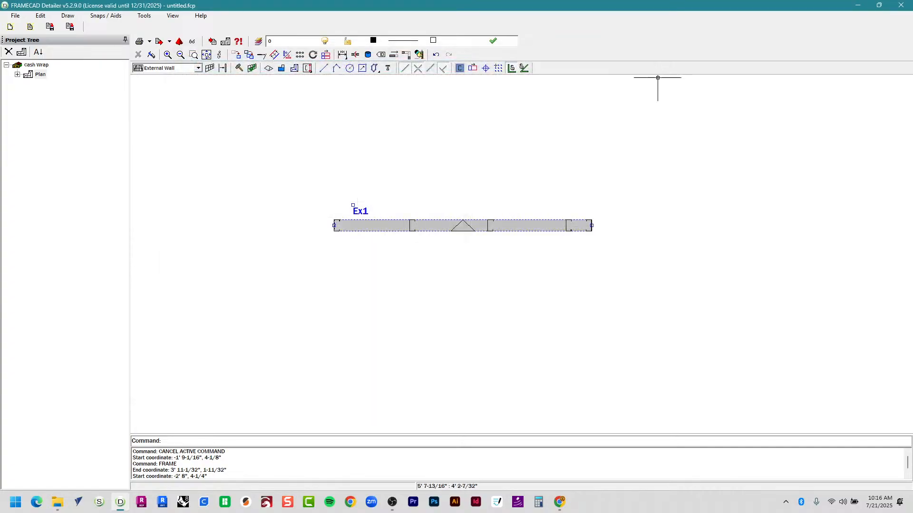
Open Ex1's elevation, zoom in and delete the stray L-shaped line.
double_click(454, 225)
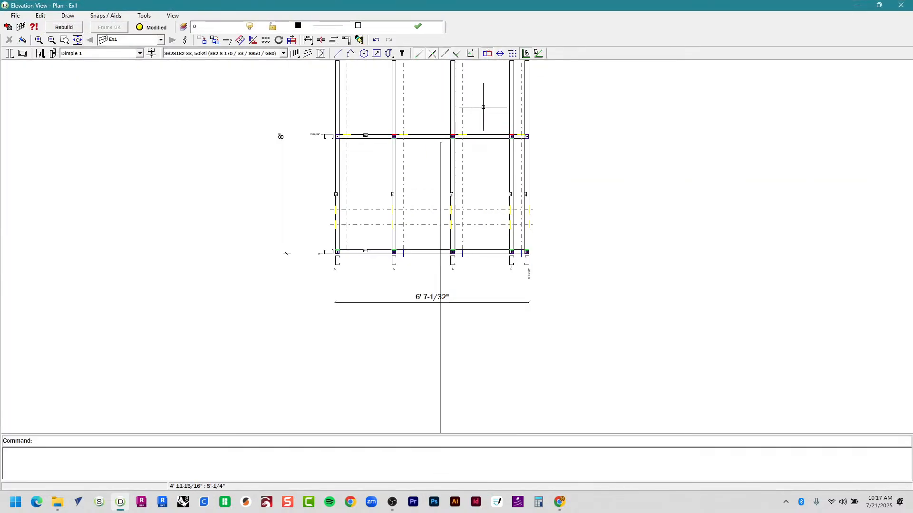
scroll(483, 107, up, 4)
scroll(234, 173, up, 2)
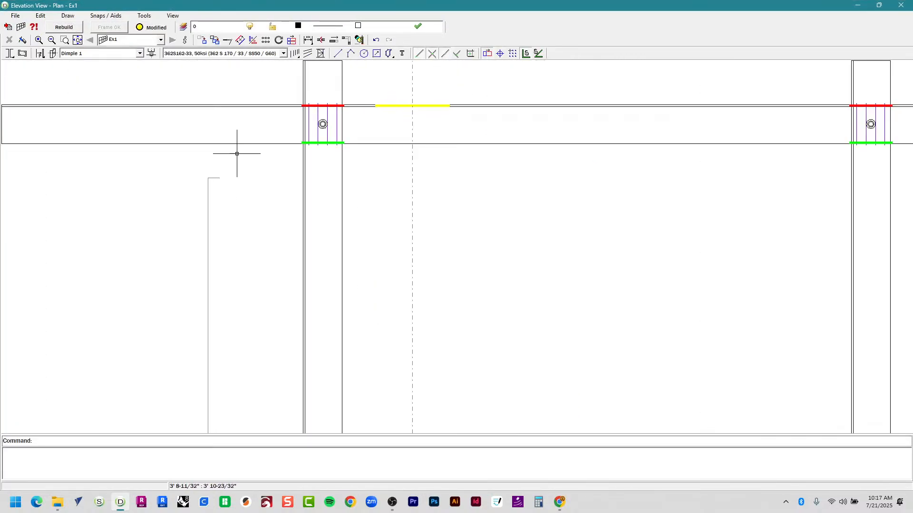
drag(242, 153, 141, 218)
key(Delete)
Zoom on the left stud's nog connection and try selecting its green and red bars.
middle_drag(677, 158, 336, 250)
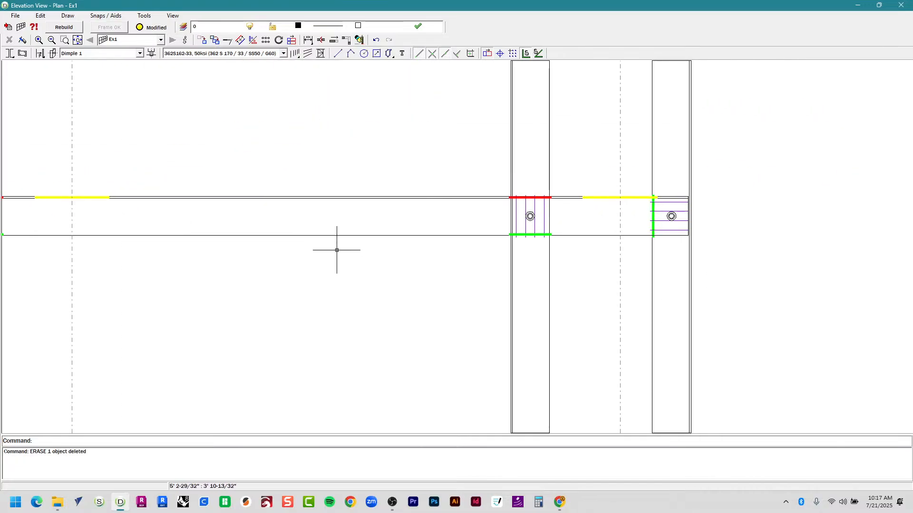
middle_drag(584, 261, 417, 249)
scroll(359, 224, up, 5)
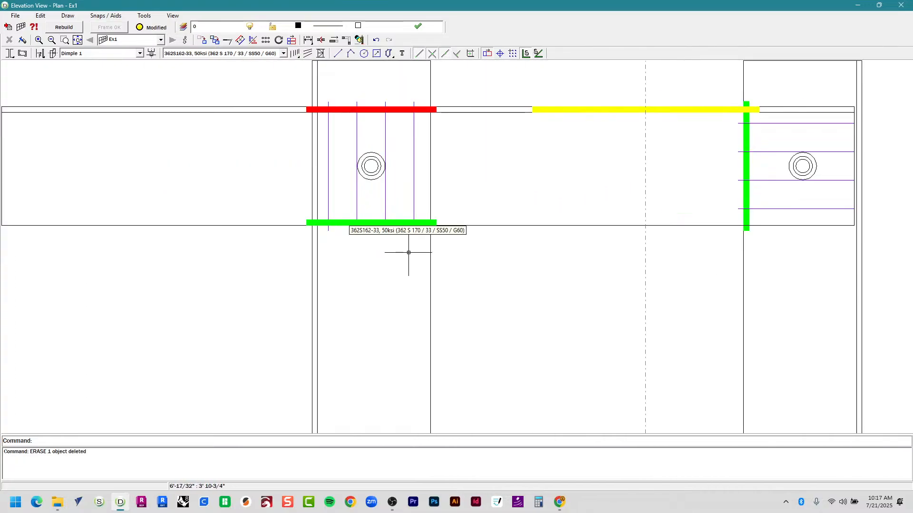
drag(281, 271, 476, 189)
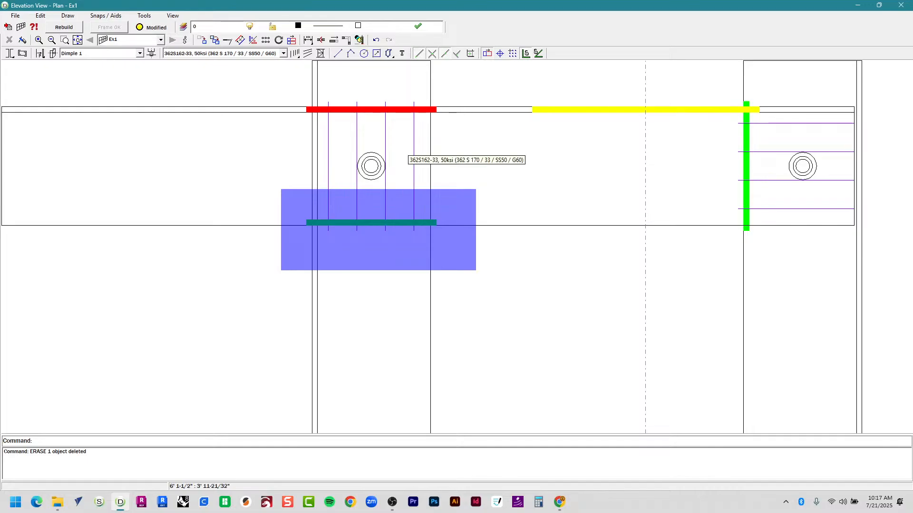
drag(476, 189, 300, 238)
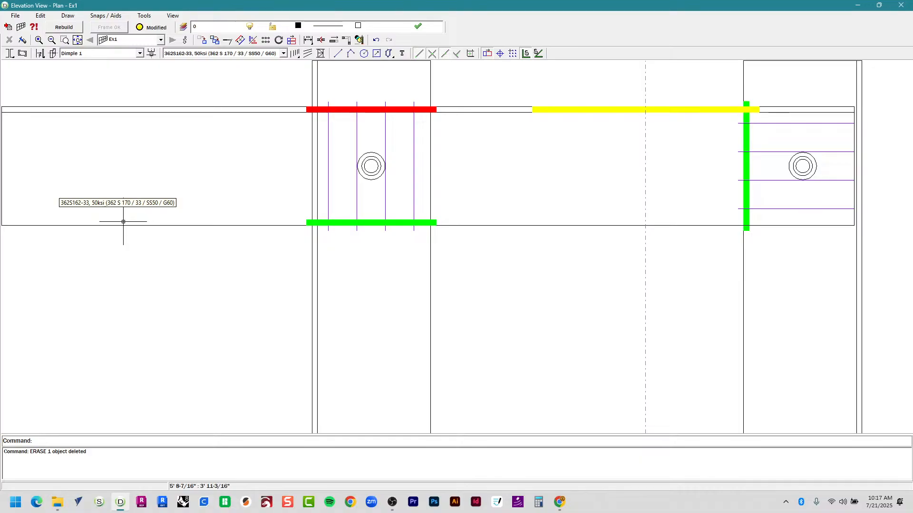
drag(257, 76, 499, 135)
drag(259, 267, 472, 199)
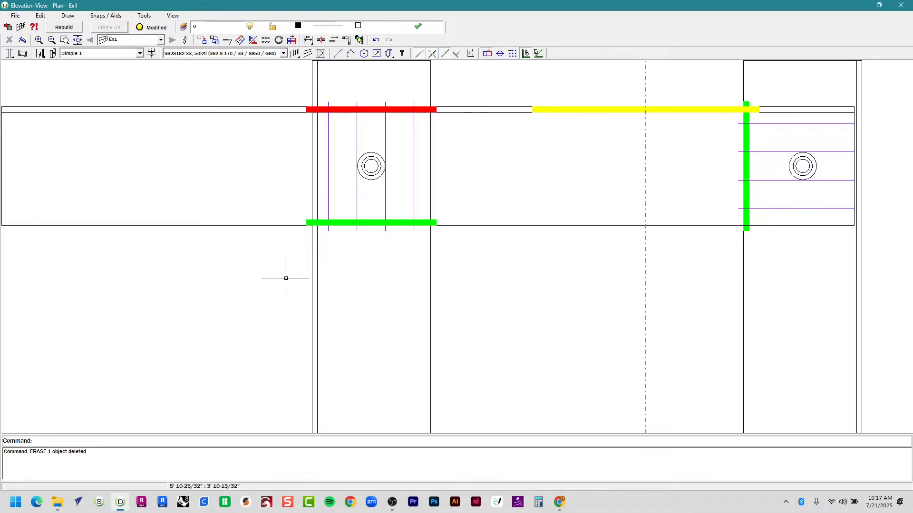
scroll(163, 163, down, 8)
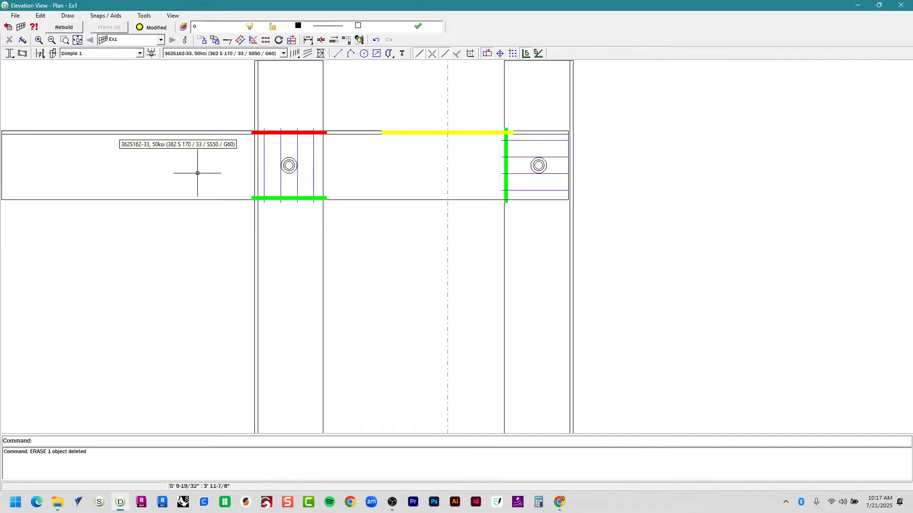
middle_drag(107, 284, 372, 244)
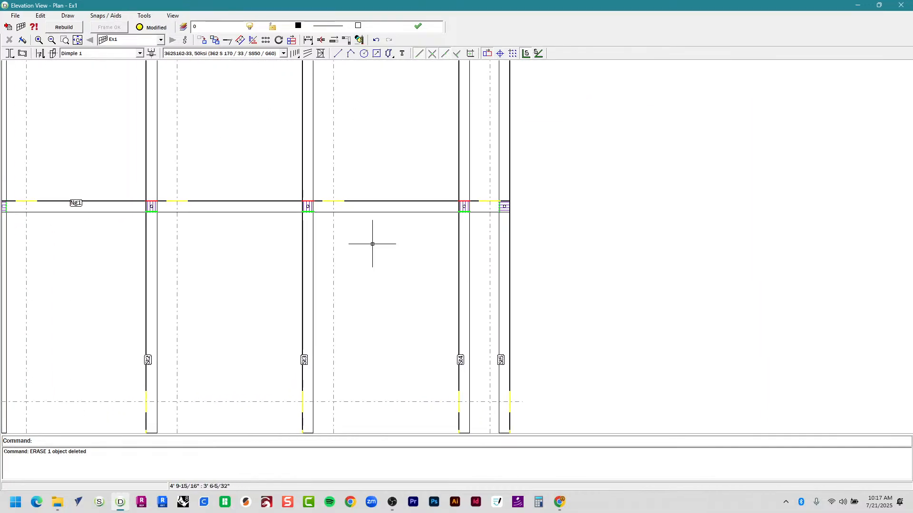
click(368, 204)
scroll(345, 298, down, 1)
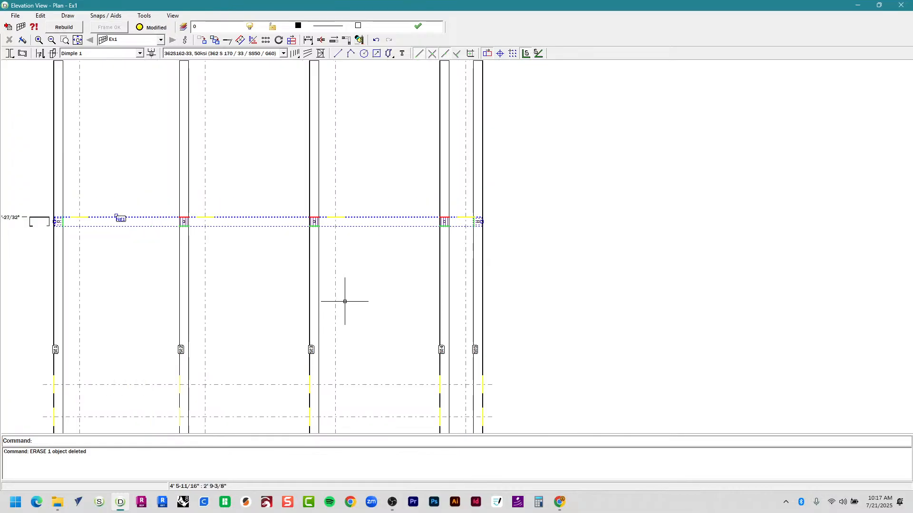
scroll(119, 221, up, 6)
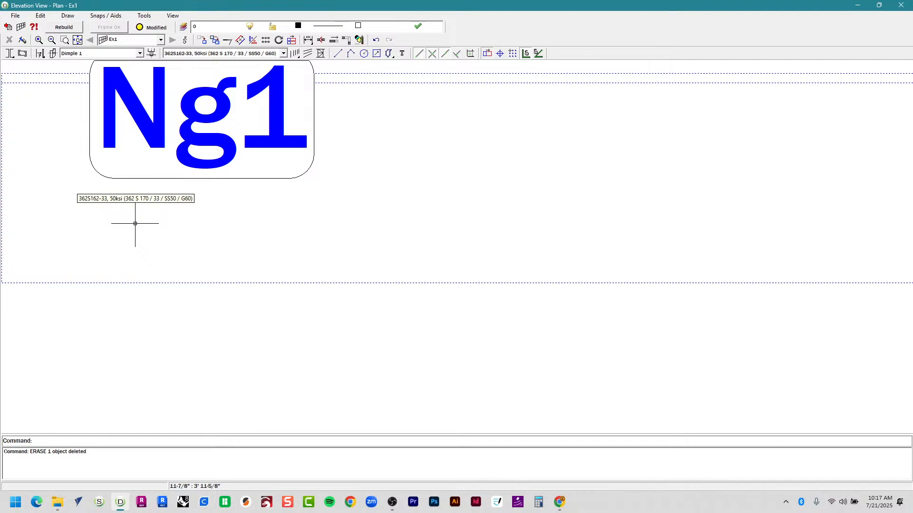
scroll(149, 252, down, 8)
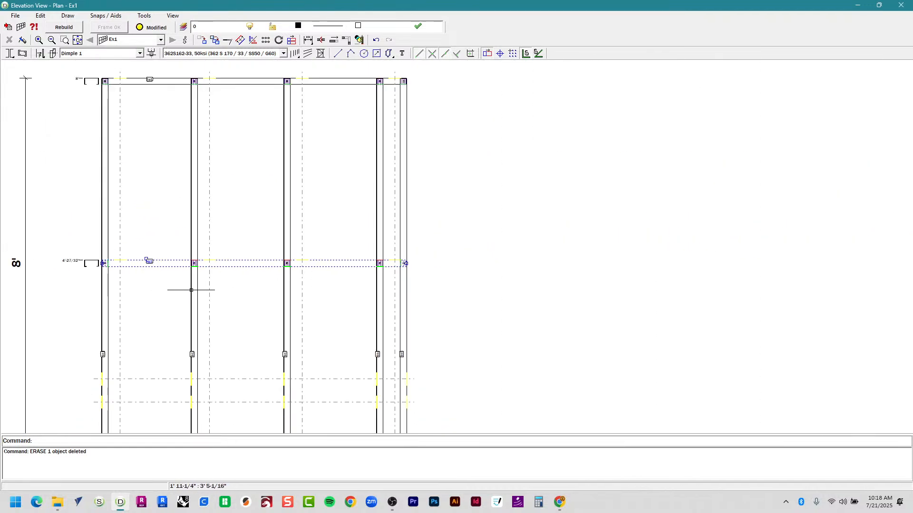
scroll(191, 290, down, 1)
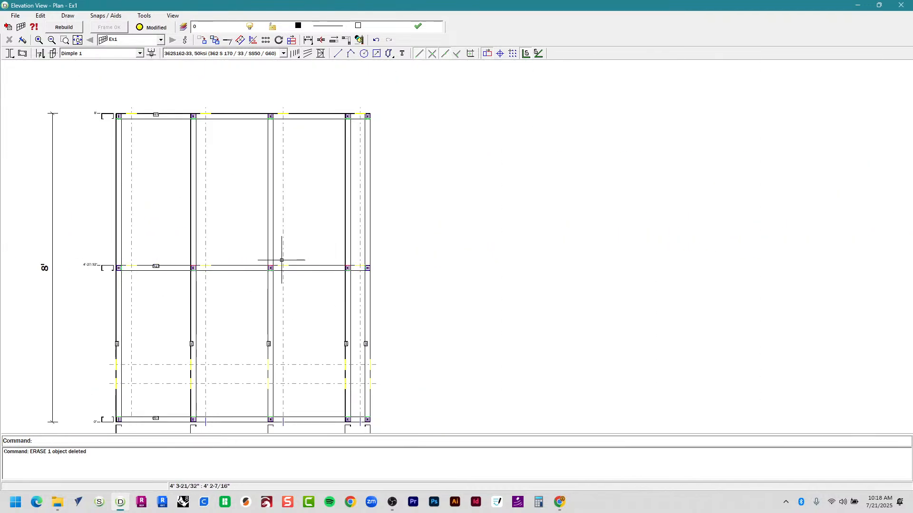
scroll(282, 260, up, 4)
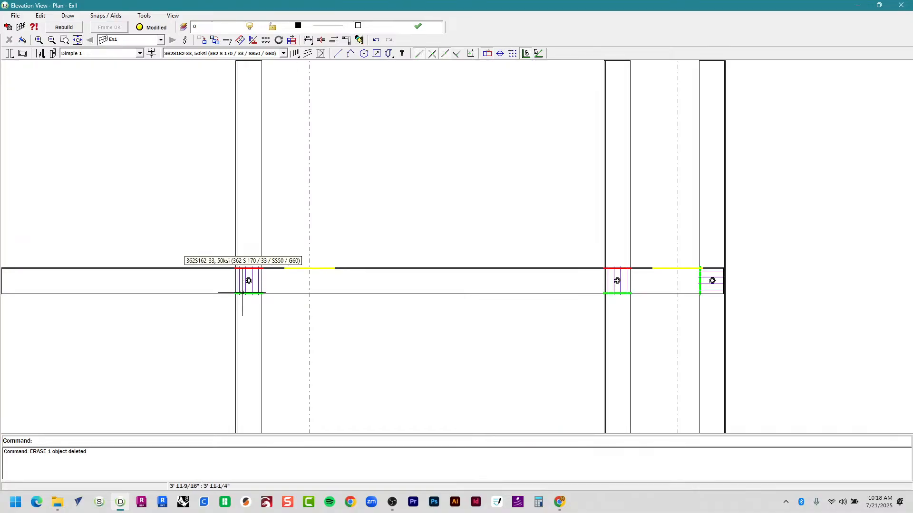
scroll(245, 316, up, 4)
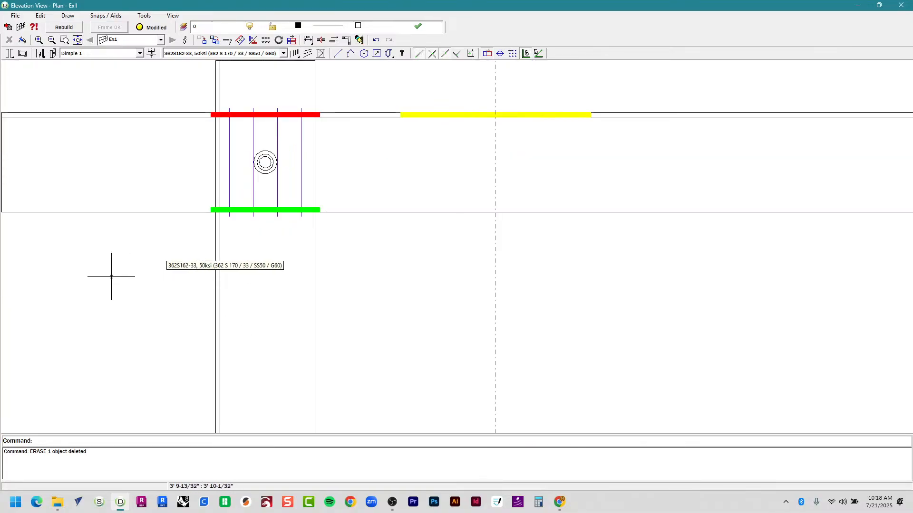
drag(177, 94, 403, 151)
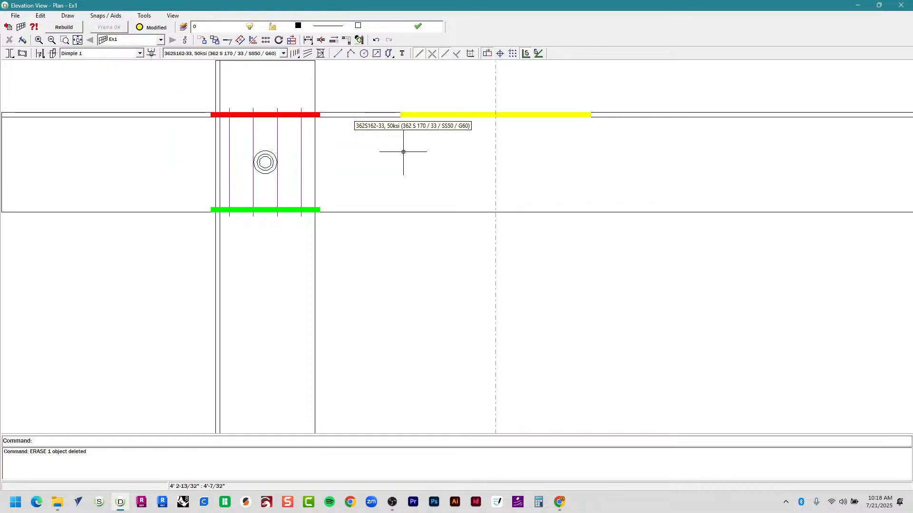
drag(170, 230, 381, 164)
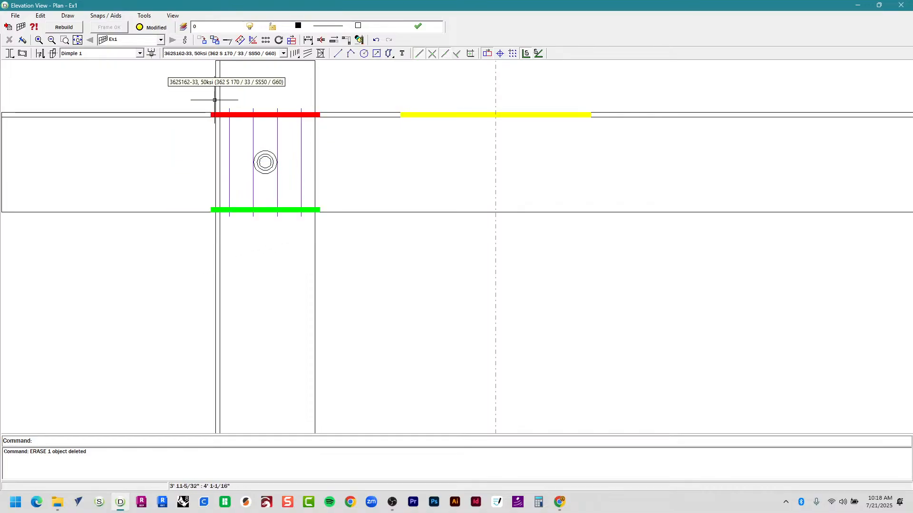
drag(171, 92, 387, 173)
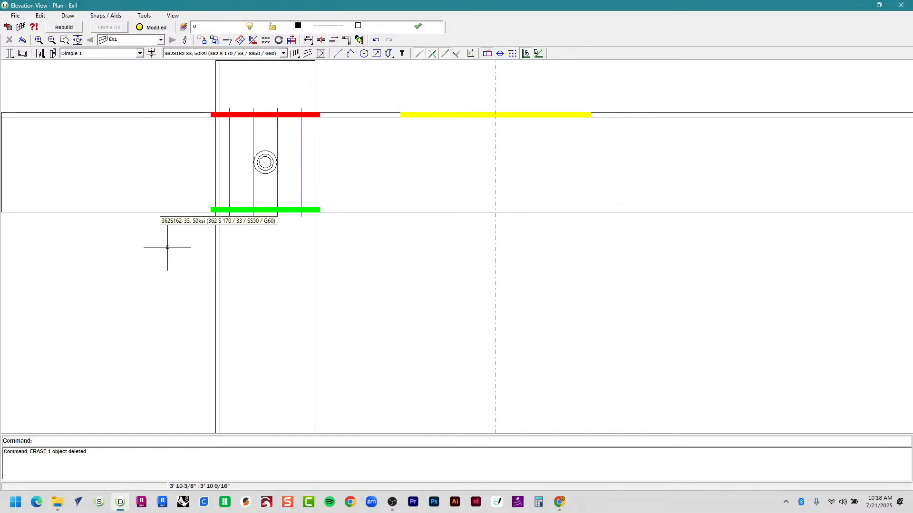
drag(167, 248, 375, 185)
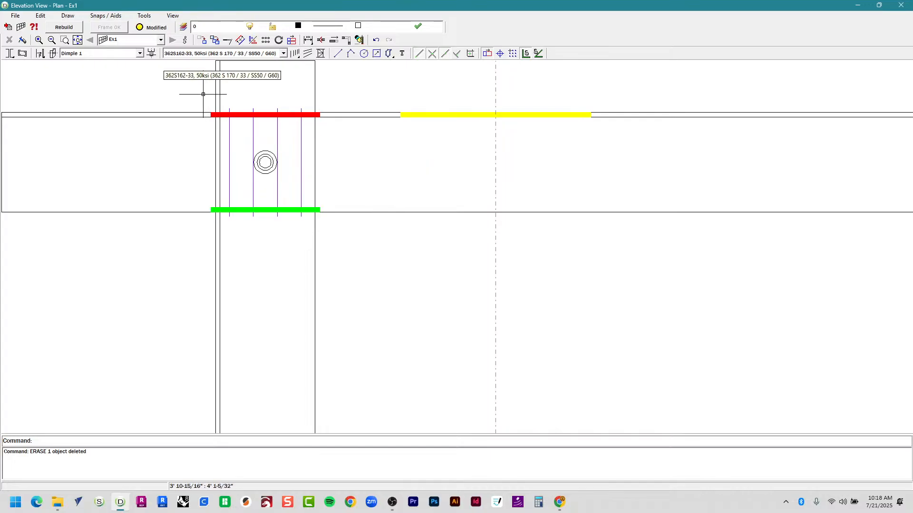
drag(203, 94, 409, 176)
drag(172, 231, 366, 184)
drag(186, 92, 359, 142)
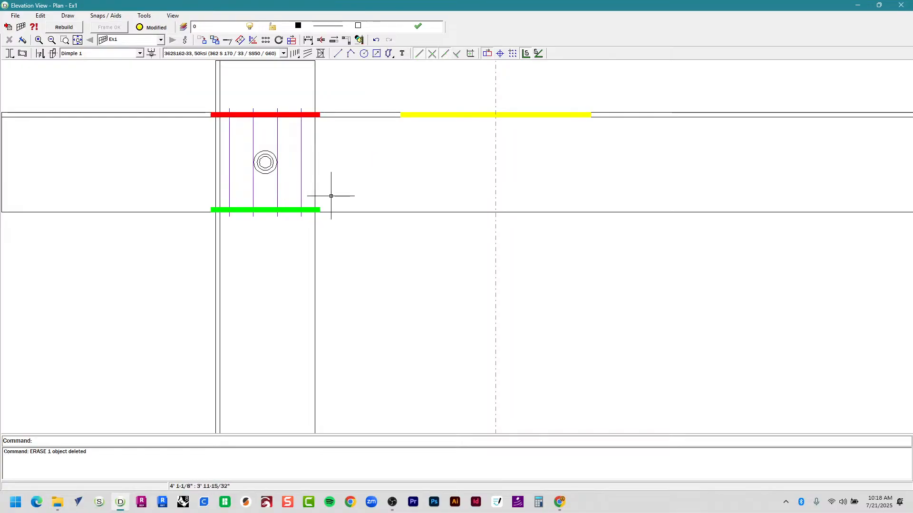
drag(143, 259, 378, 191)
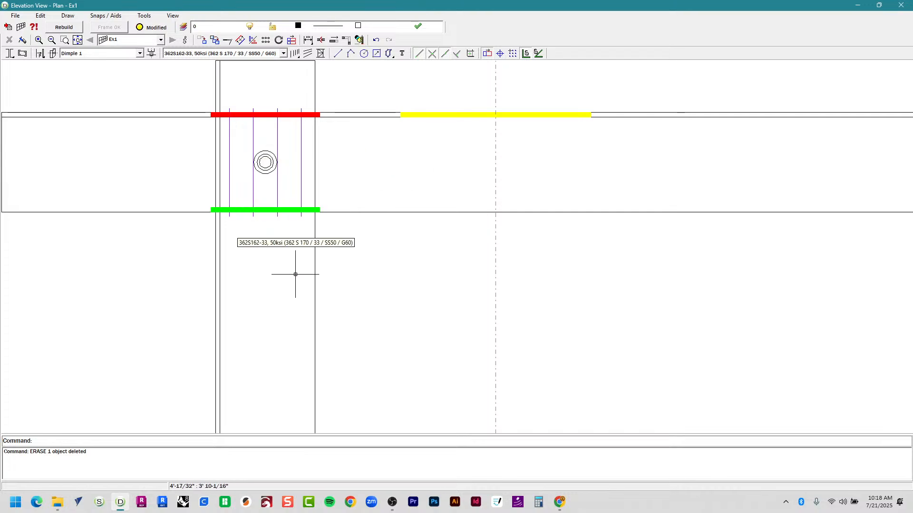
scroll(324, 328, down, 2)
scroll(291, 283, up, 3)
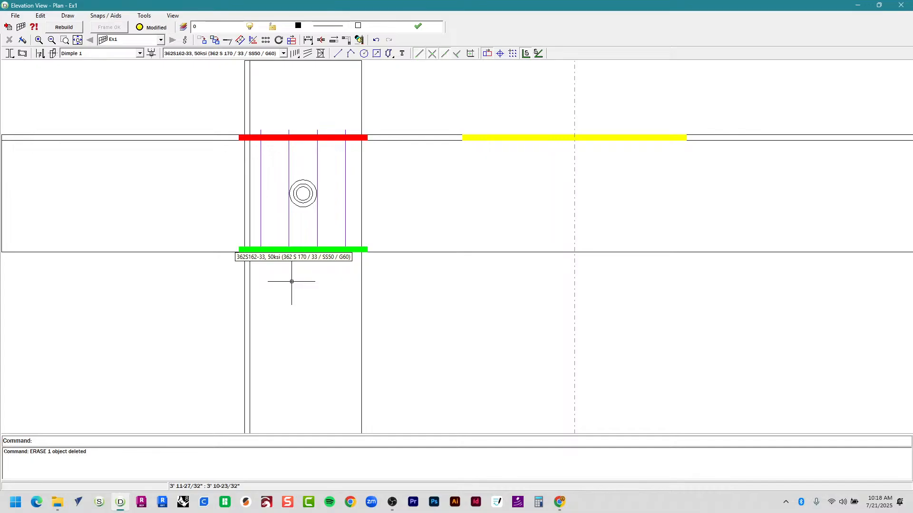
scroll(285, 282, down, 5)
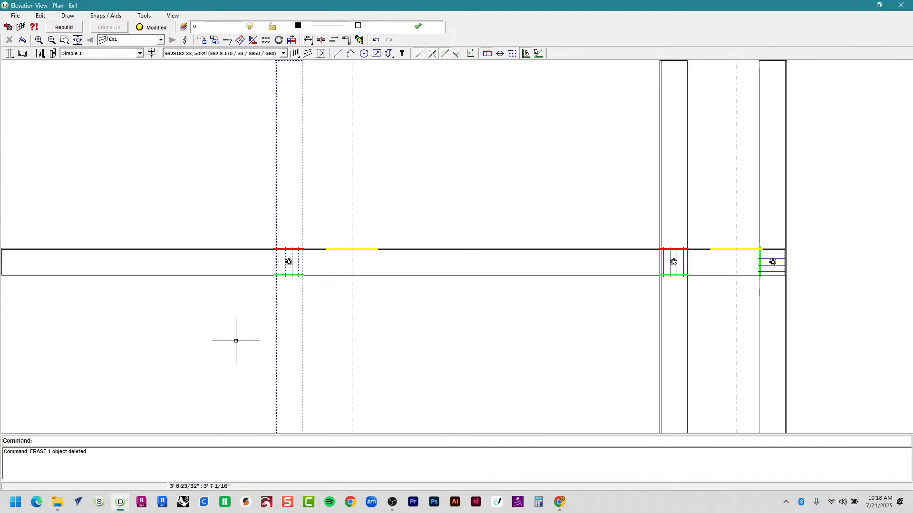
scroll(257, 306, up, 5)
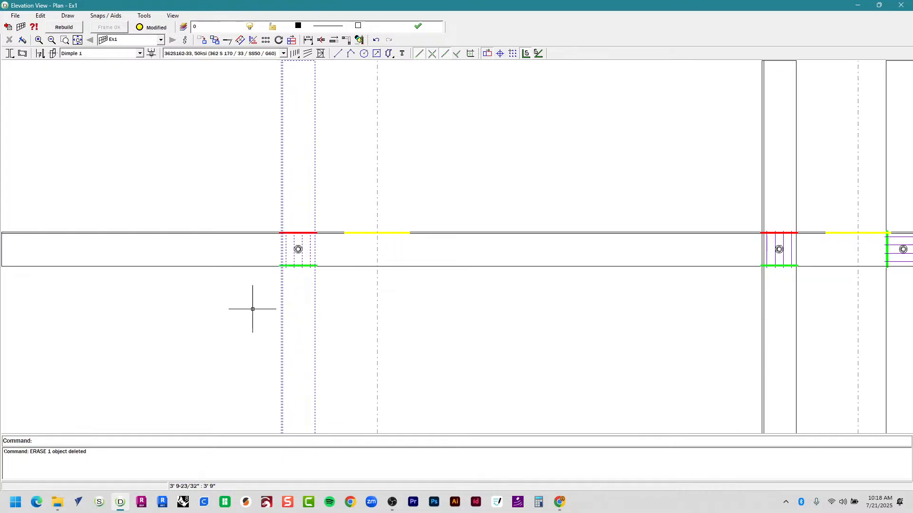
scroll(294, 154, up, 1)
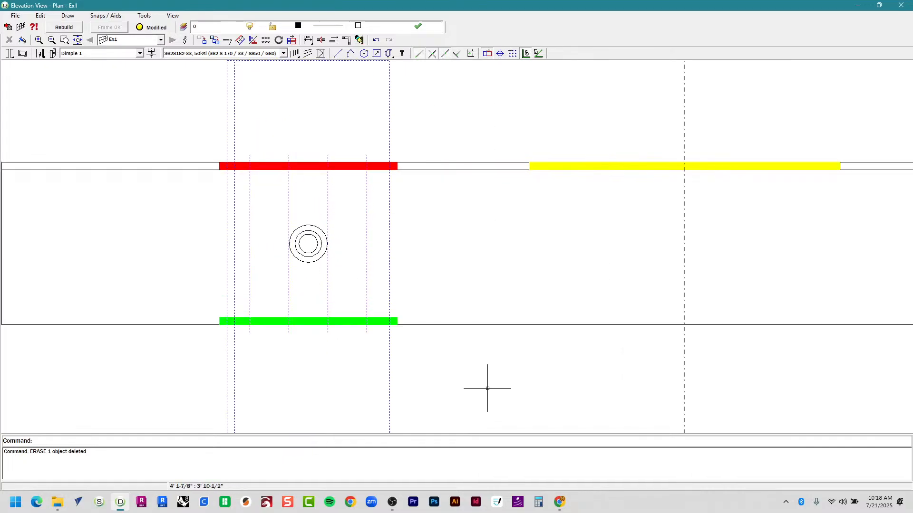
scroll(488, 389, up, 1)
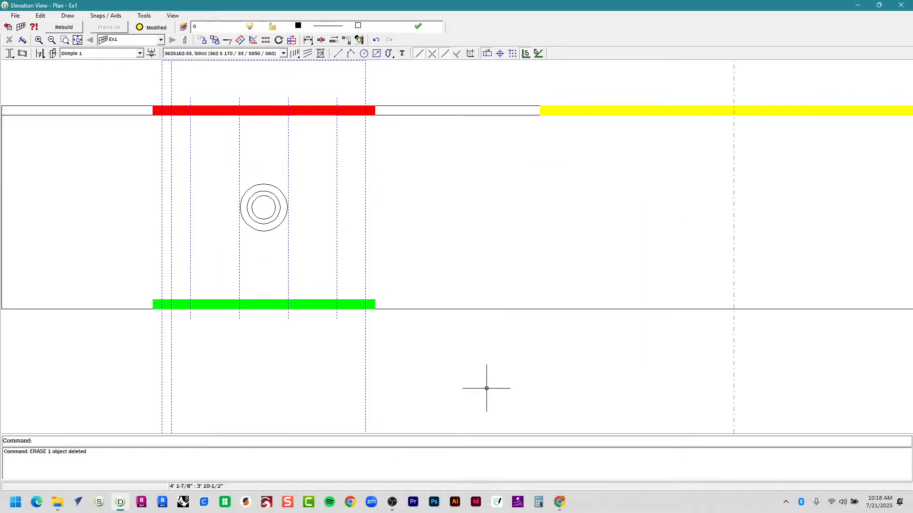
key(Escape)
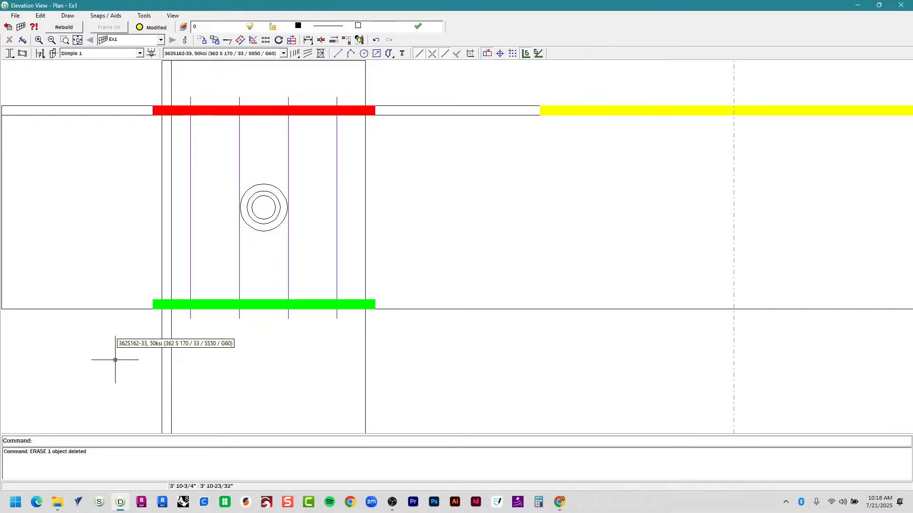
scroll(114, 360, down, 2)
mouse_move(114, 360)
middle_down()
mouse_move(262, 320)
mouse_move(256, 331)
middle_up()
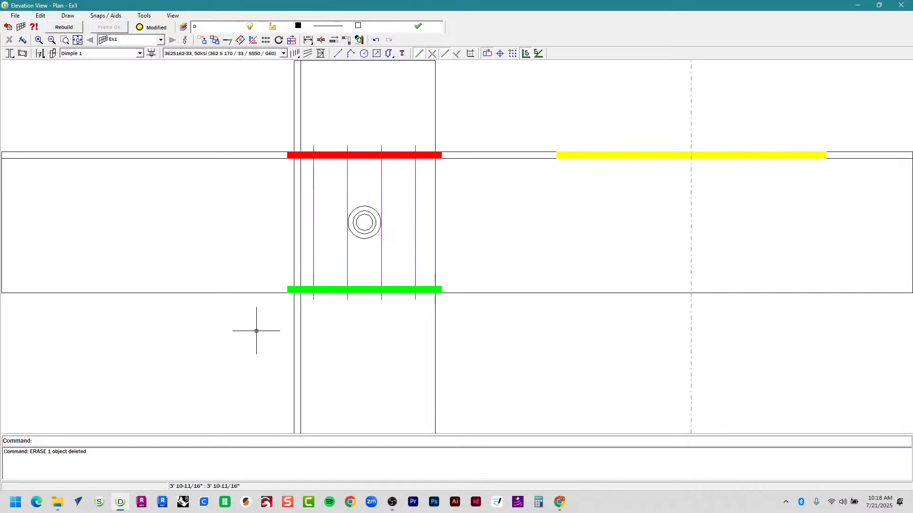
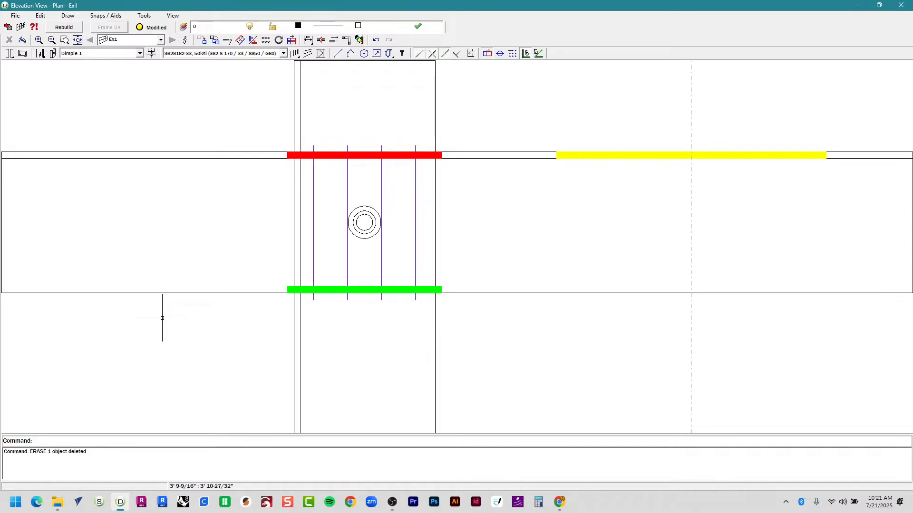
Try twice to window-select the nog's yellow segment, cancelling both attempts.
scroll(483, 230, down, 8)
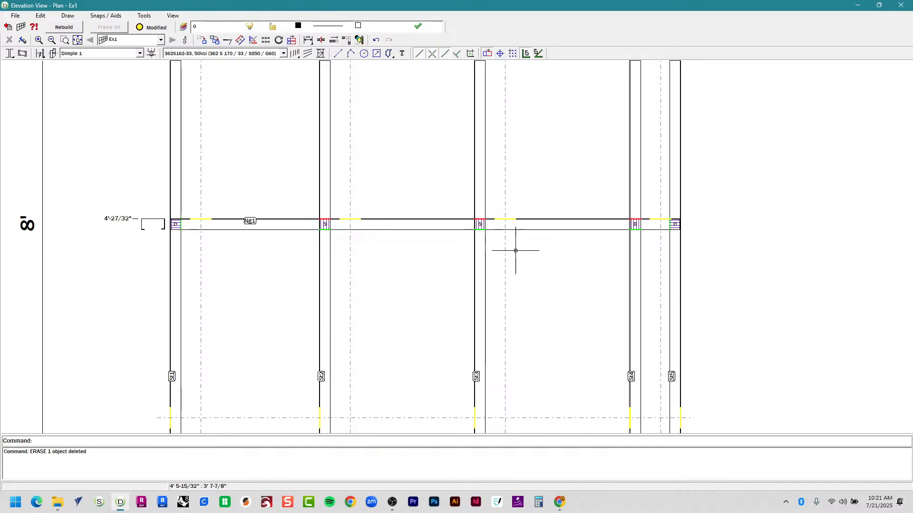
scroll(500, 236, up, 4)
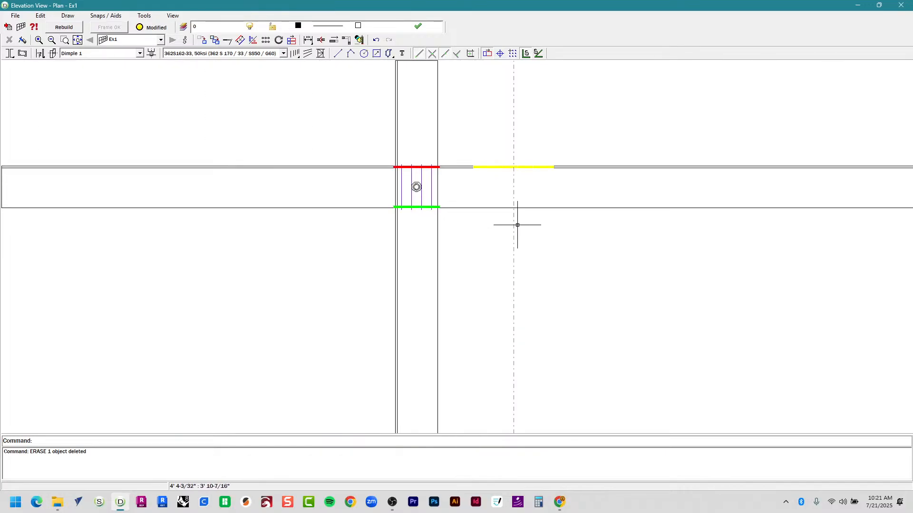
scroll(515, 163, up, 3)
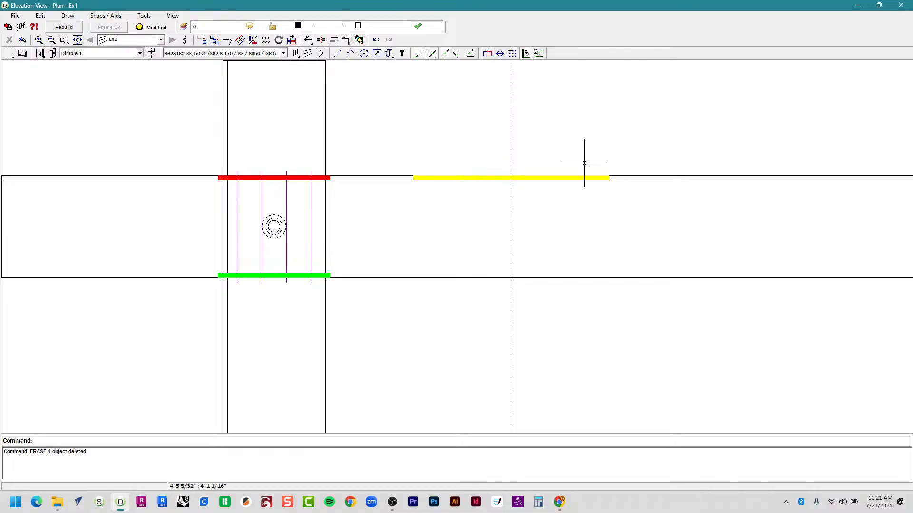
drag(394, 143, 650, 193)
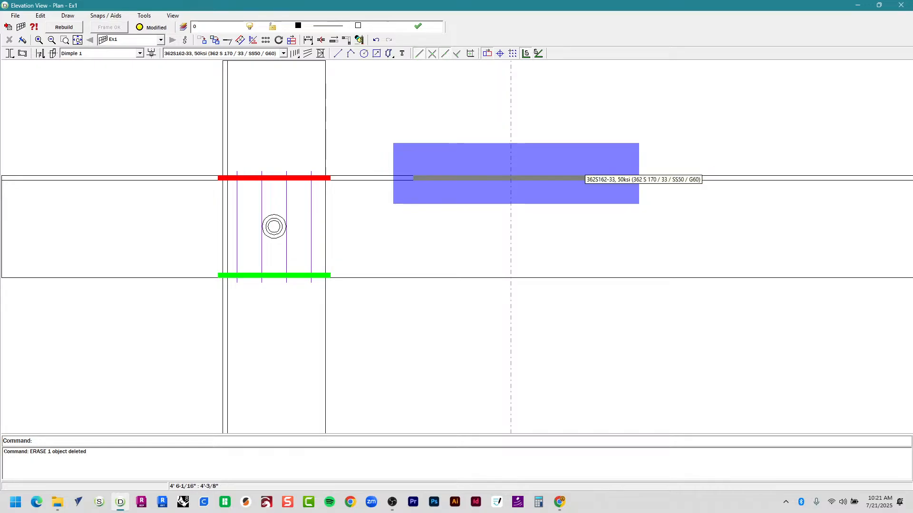
key(Escape)
drag(398, 143, 664, 194)
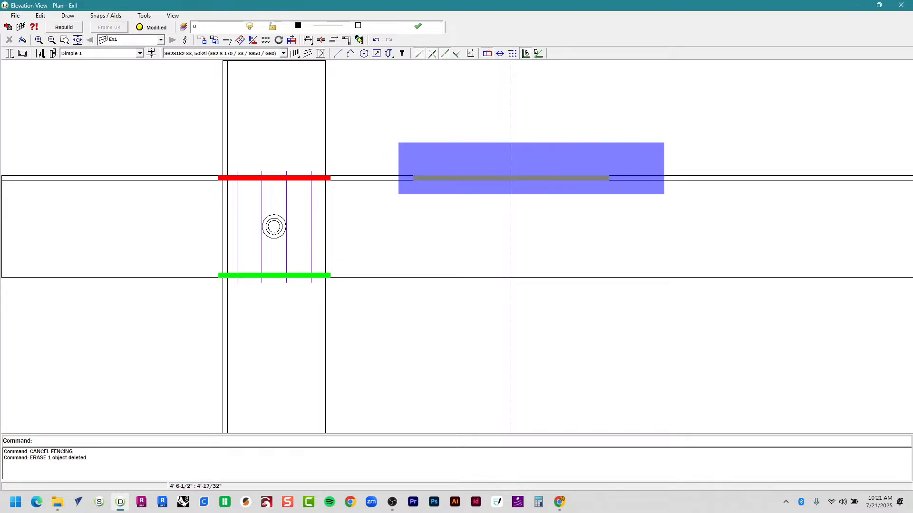
key(Escape)
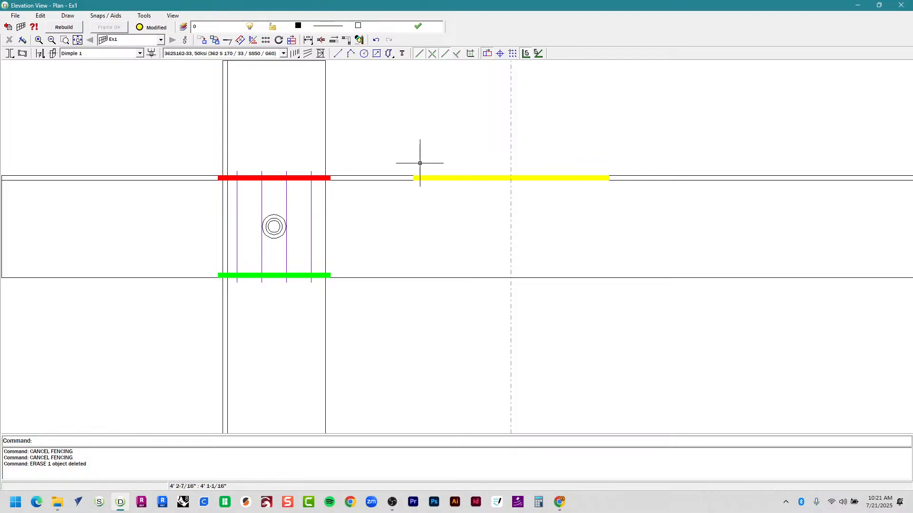
scroll(420, 163, down, 3)
scroll(309, 179, down, 1)
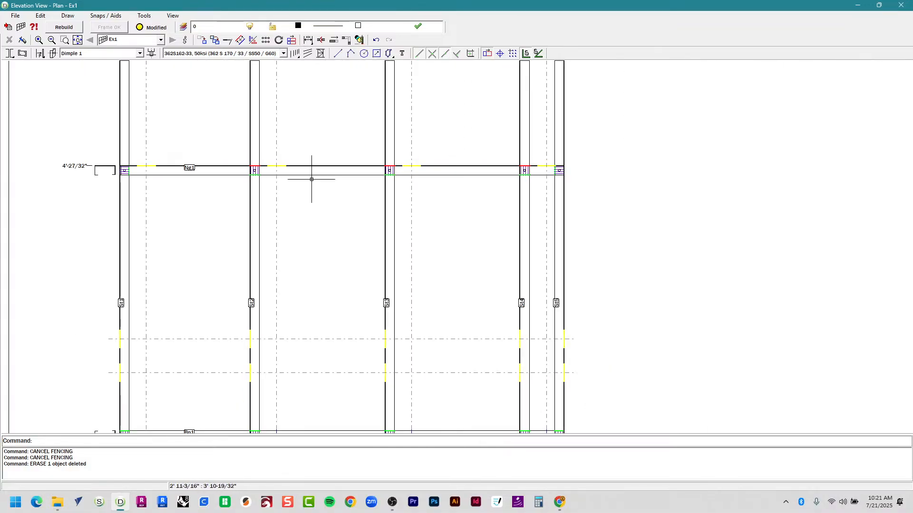
scroll(406, 171, up, 4)
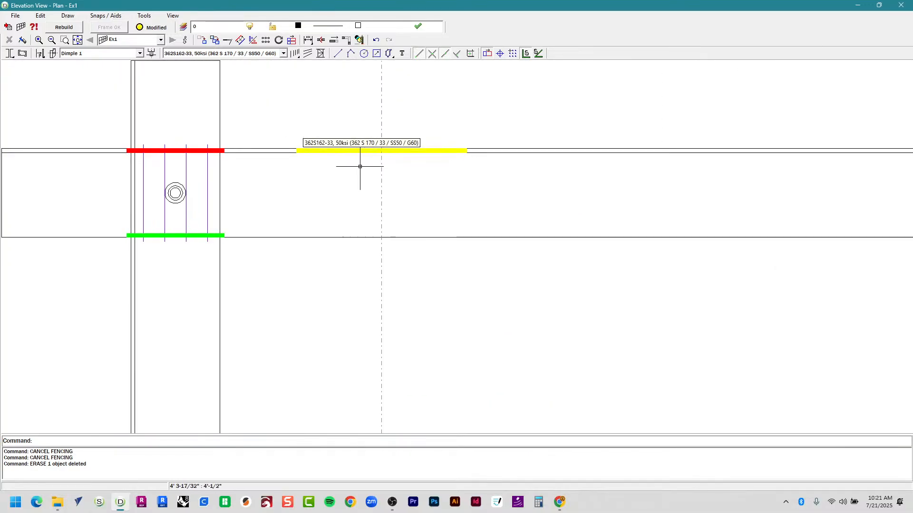
scroll(365, 172, up, 2)
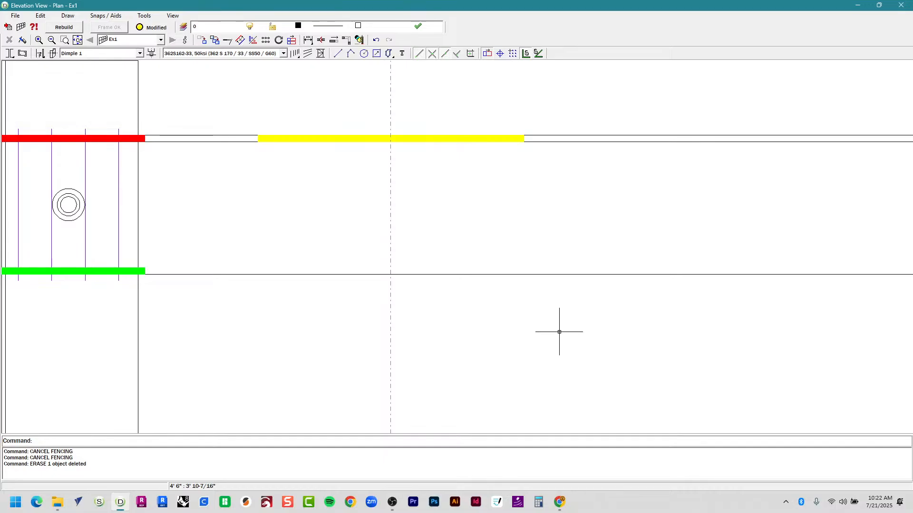
Zoom and pan to bring the nog's end stud section into view.
scroll(633, 313, down, 1)
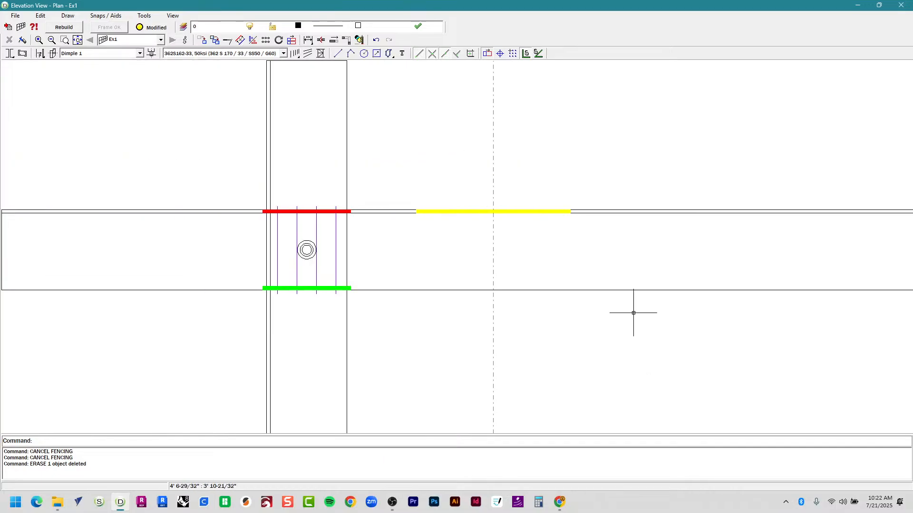
scroll(634, 313, down, 3)
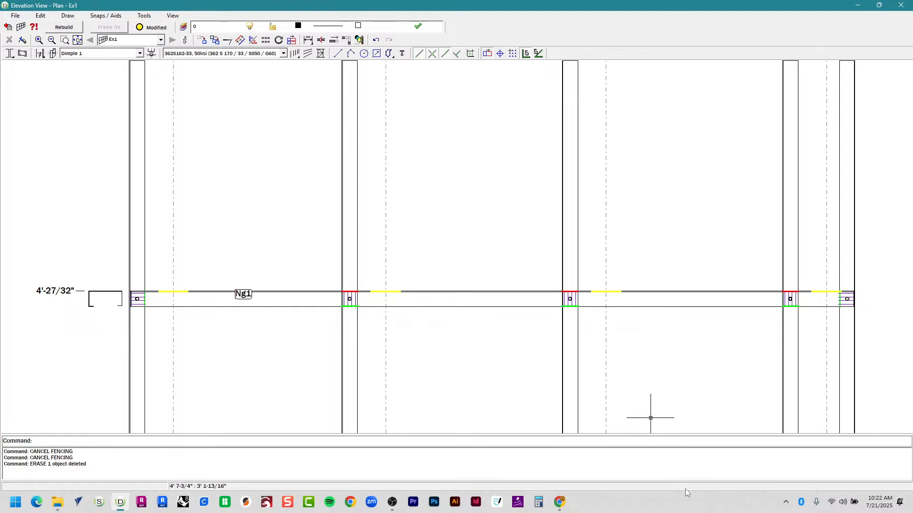
scroll(79, 321, up, 2)
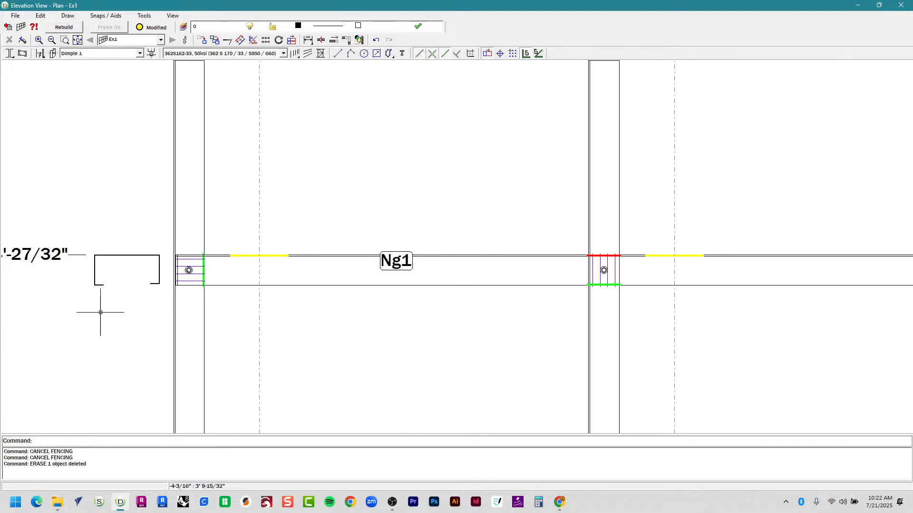
scroll(91, 300, down, 1)
scroll(83, 305, up, 4)
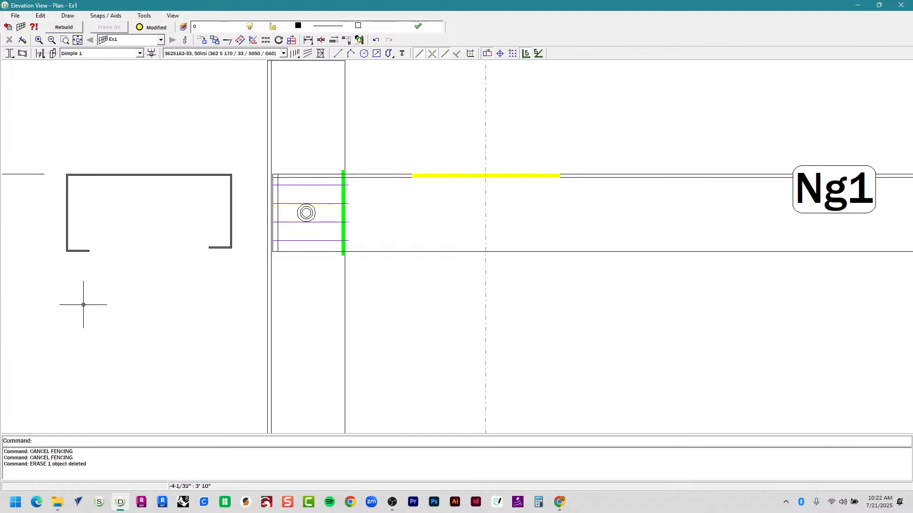
scroll(88, 222, up, 2)
middle_drag(65, 193, 164, 227)
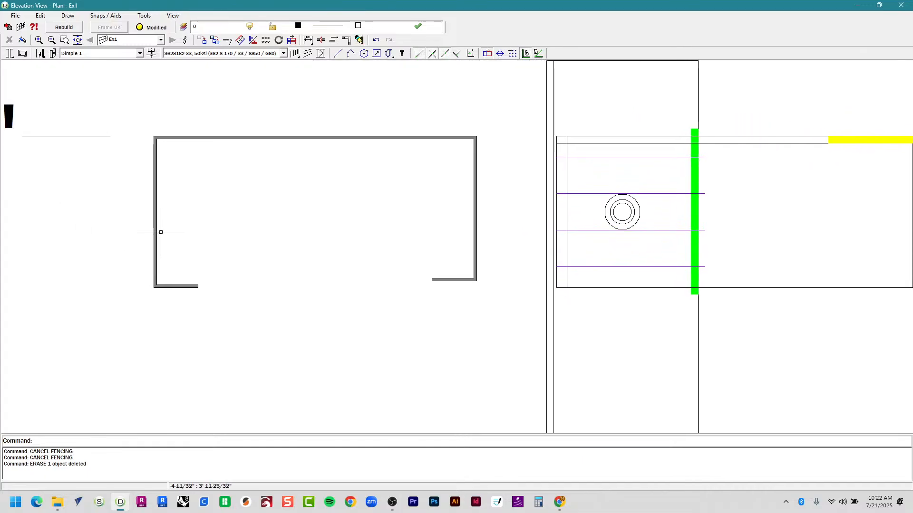
scroll(162, 231, down, 3)
scroll(172, 228, down, 6)
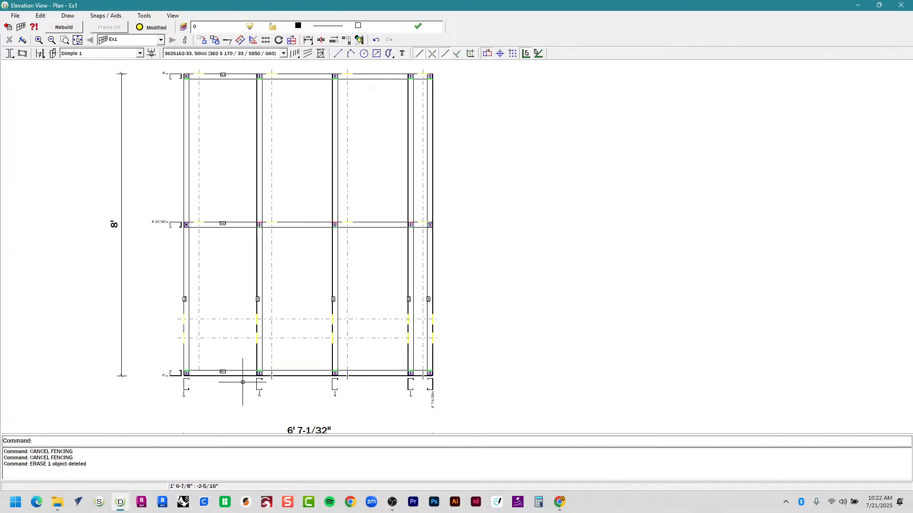
scroll(212, 399, up, 5)
scroll(212, 398, up, 2)
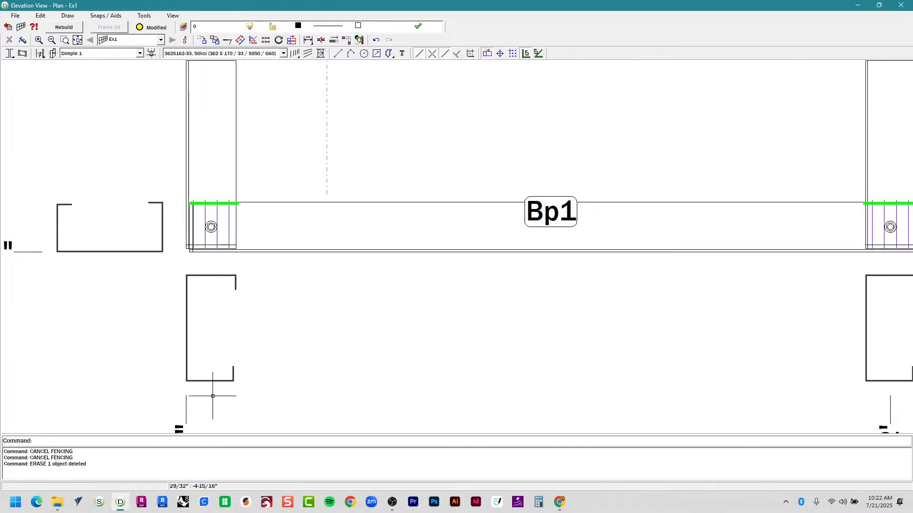
Pan along the Bp1 bottom plate to the 4' stud, then back to the mid-height nog.
mouse_move(373, 366)
middle_down()
mouse_move(228, 354)
mouse_move(182, 378)
middle_up()
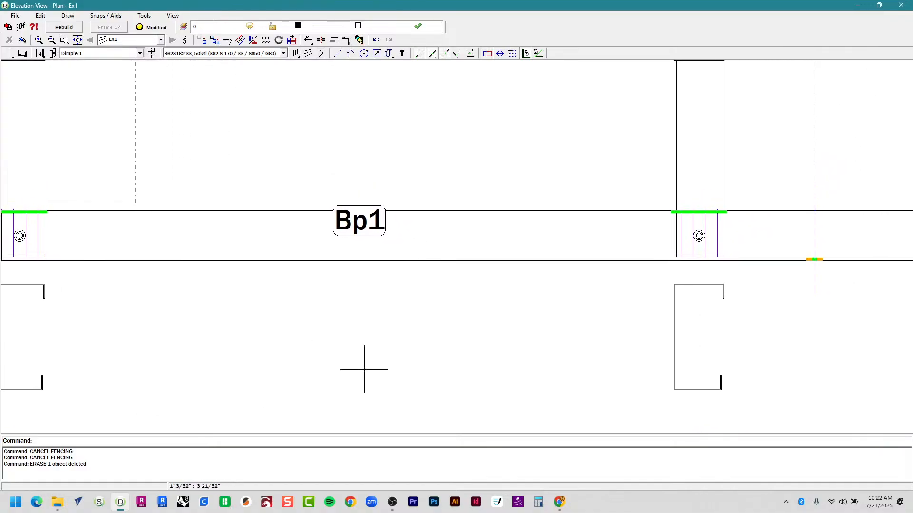
middle_drag(477, 383, 244, 371)
middle_drag(453, 359, 191, 323)
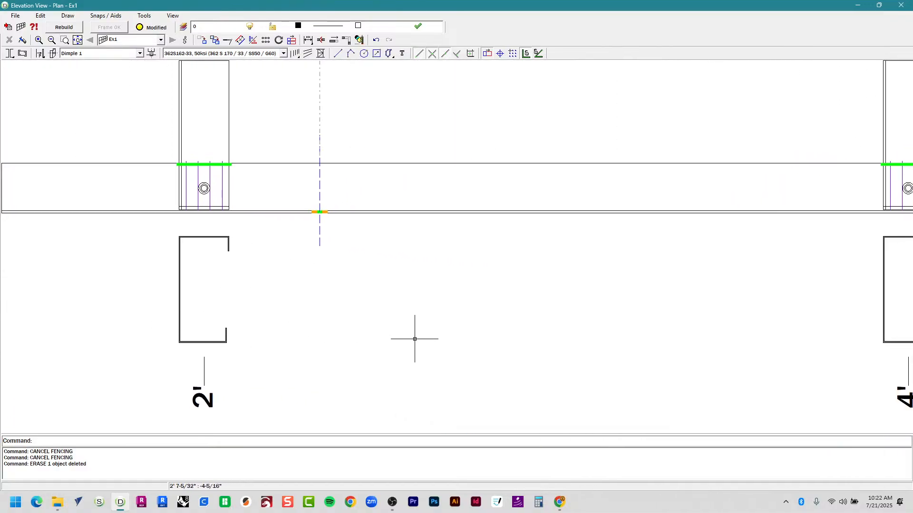
middle_drag(415, 338, 163, 358)
middle_drag(420, 346, 151, 326)
scroll(230, 310, down, 4)
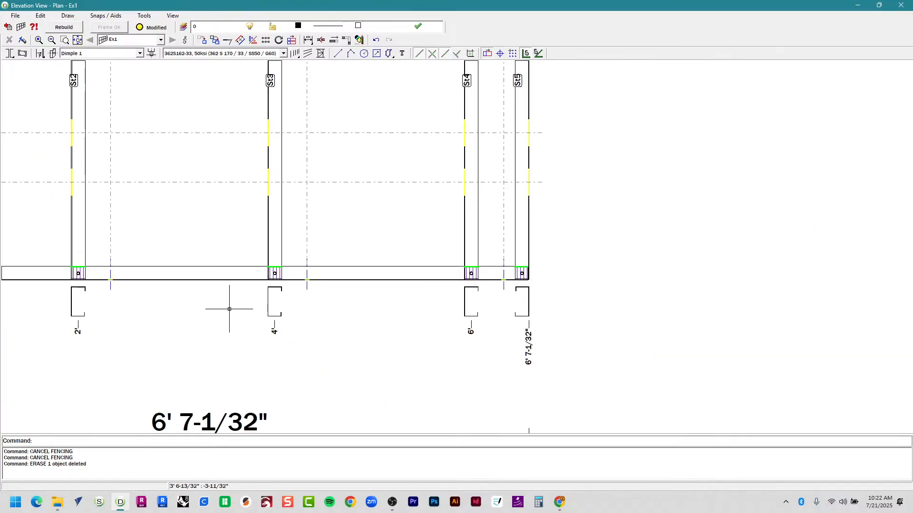
middle_drag(266, 200, 278, 352)
middle_drag(297, 211, 308, 361)
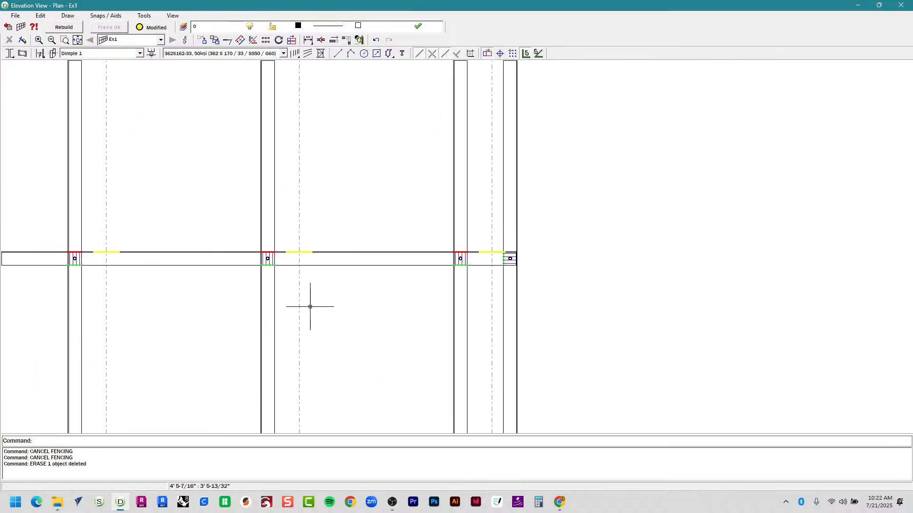
scroll(302, 255, up, 5)
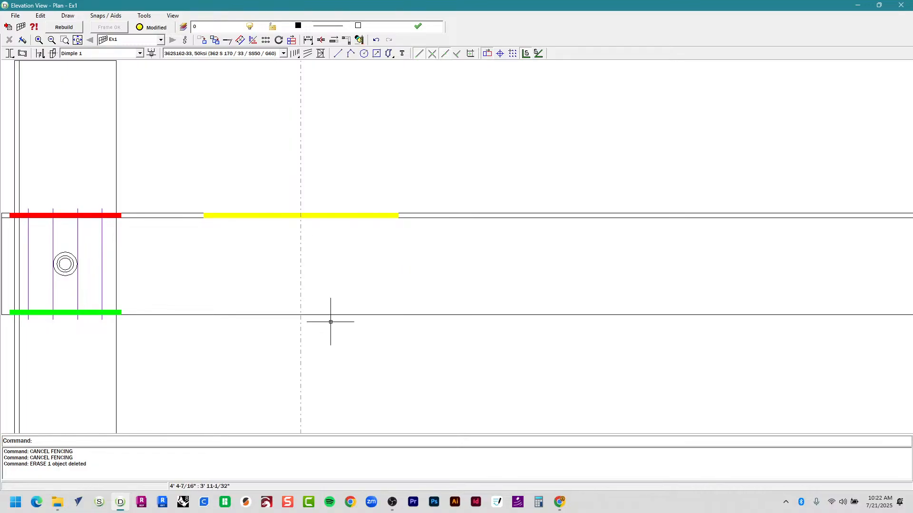
Check the Rhino cash-wrap model's Page 3 layout, then return to the Ex1 elevation.
click(183, 199)
click(184, 502)
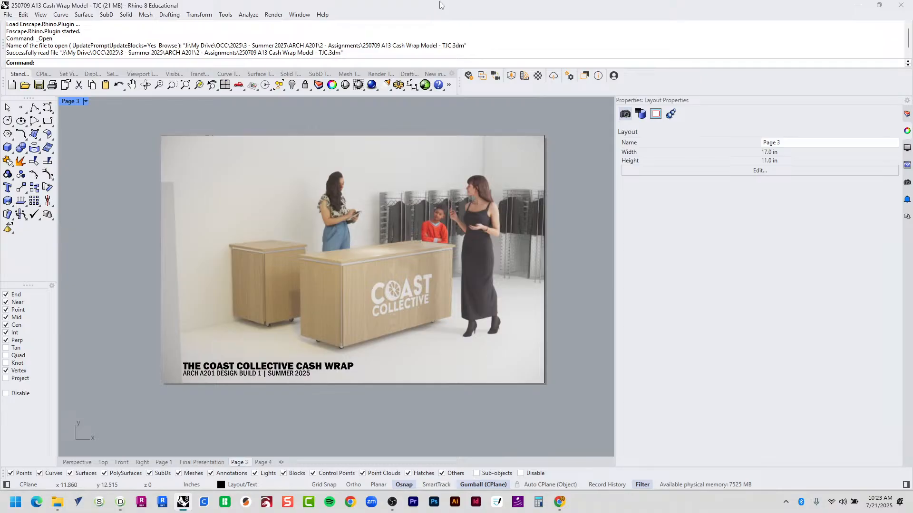
click(857, 5)
Select the left stud and the nog's yellow segment, then window over the section's top.
scroll(458, 194, down, 3)
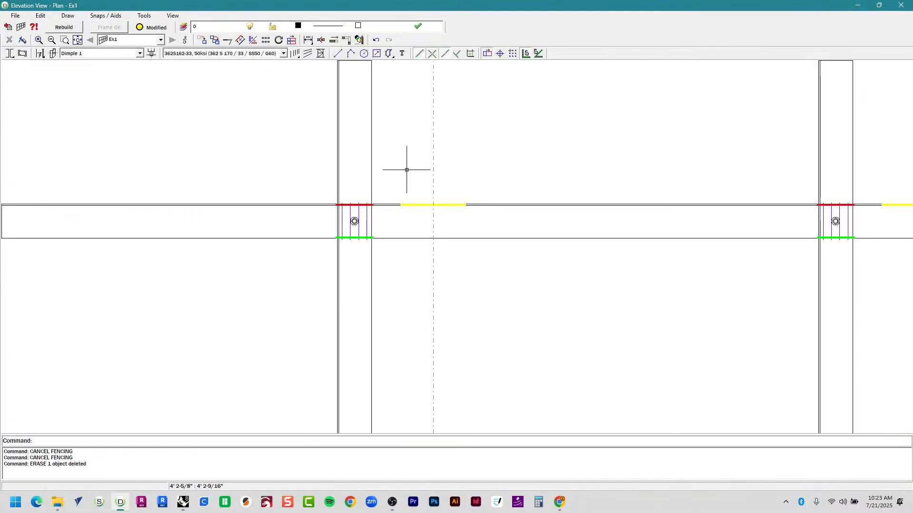
scroll(420, 204, up, 5)
scroll(175, 200, down, 2)
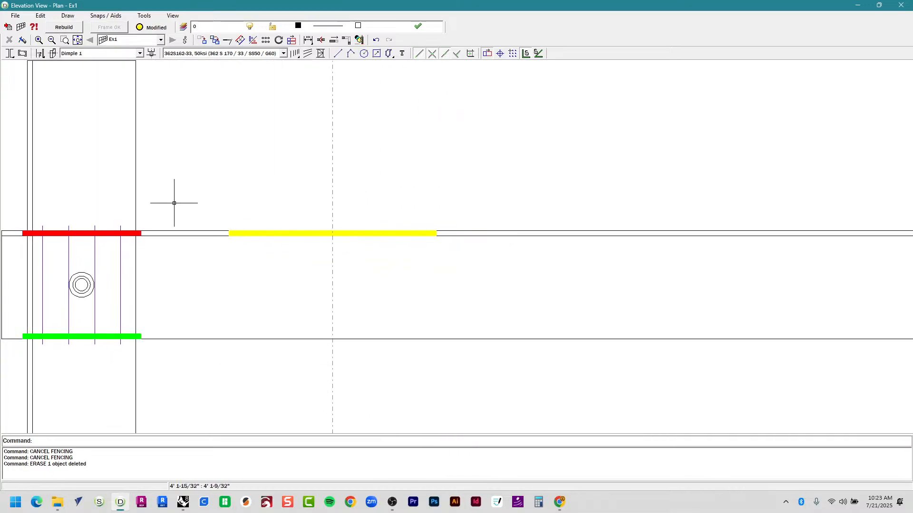
mouse_move(22, 203)
mouse_down()
mouse_move(51, 218)
mouse_move(218, 256)
mouse_up()
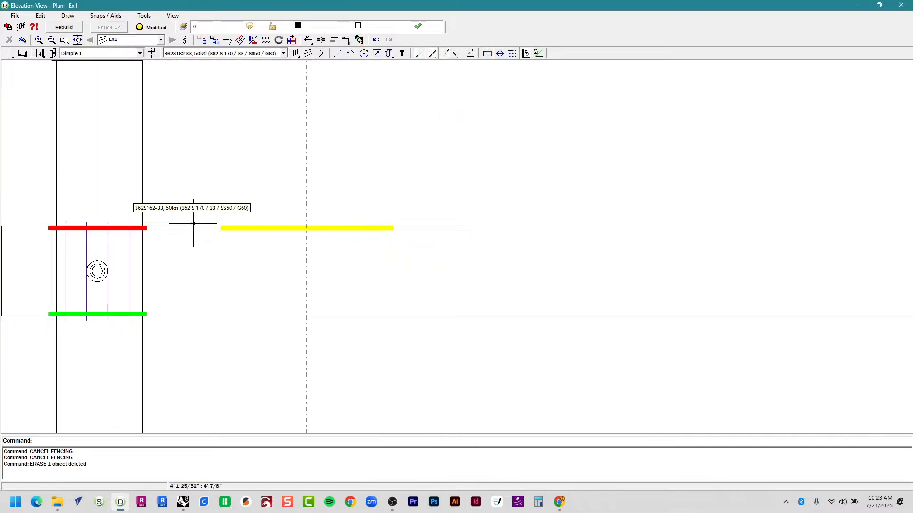
drag(196, 207, 427, 253)
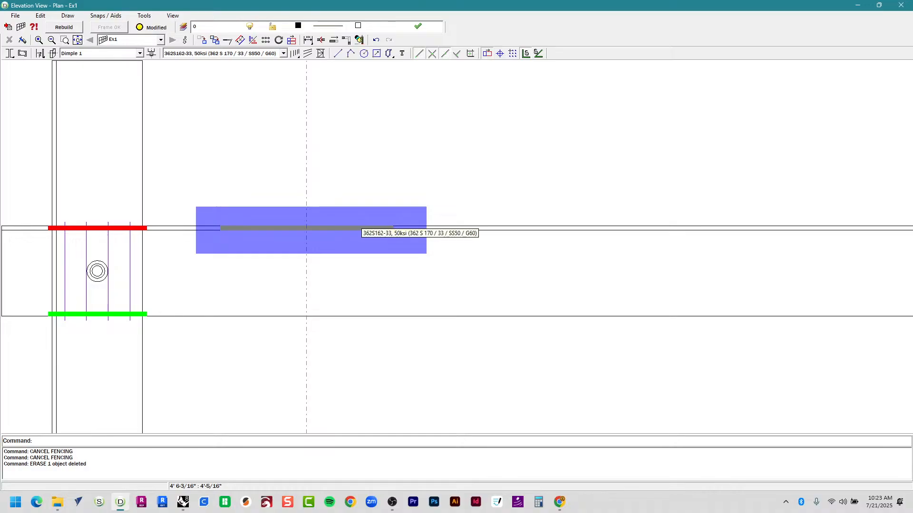
drag(426, 253, 430, 255)
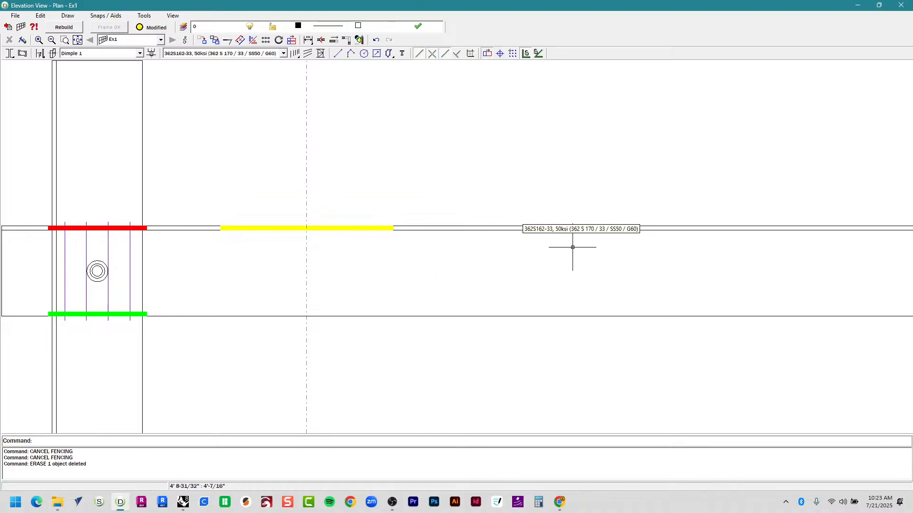
scroll(490, 224, down, 5)
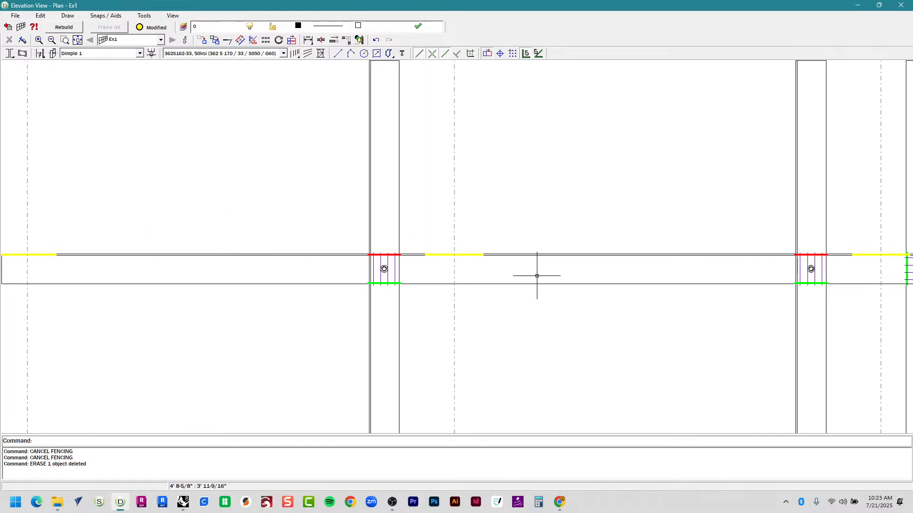
scroll(163, 272, up, 3)
scroll(163, 272, up, 4)
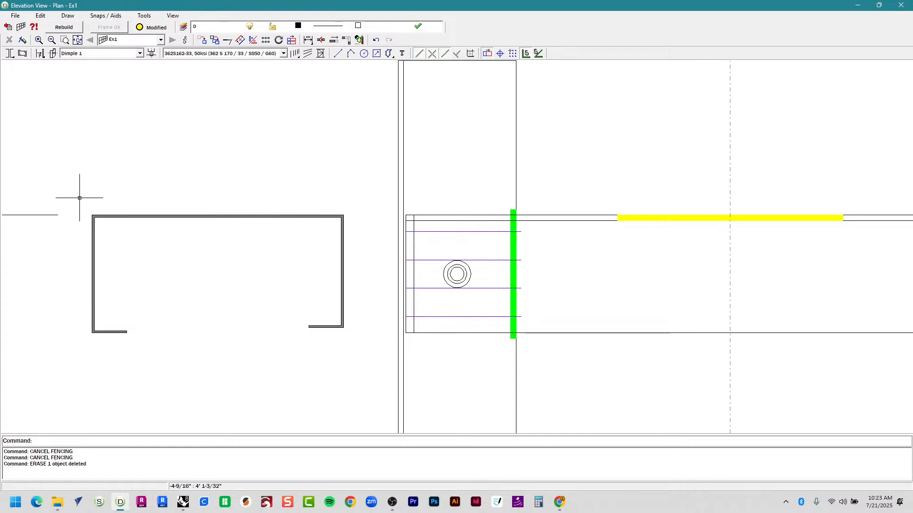
drag(71, 195, 396, 247)
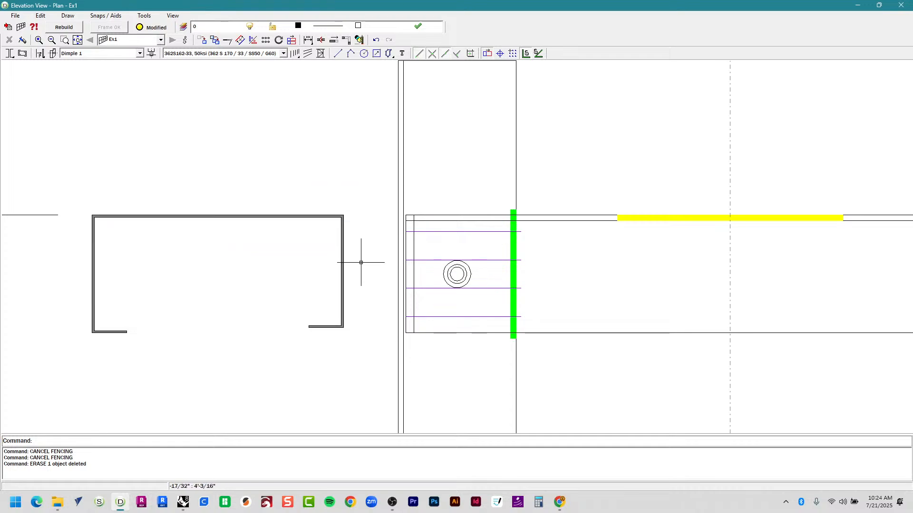
Place a size-10 WEB label above the profile and centre it over the web.
text(text)
key(Return)
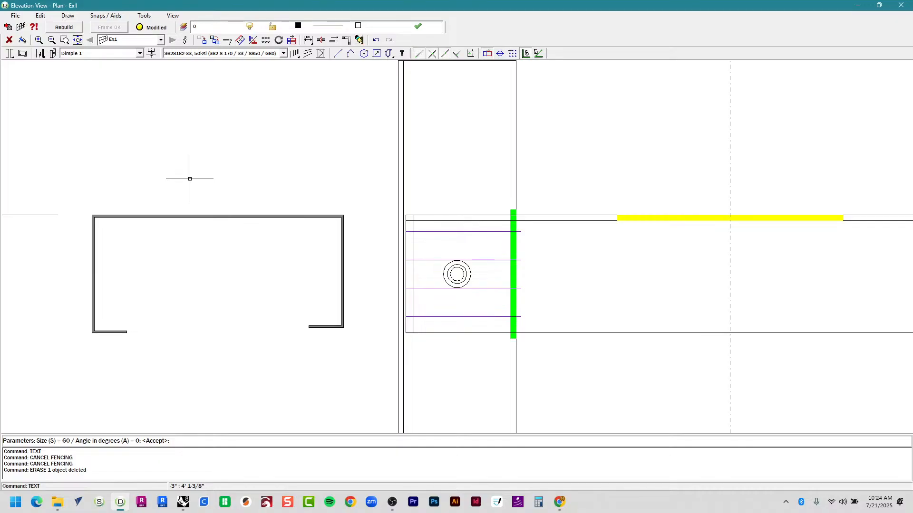
text(10)
key(Return)
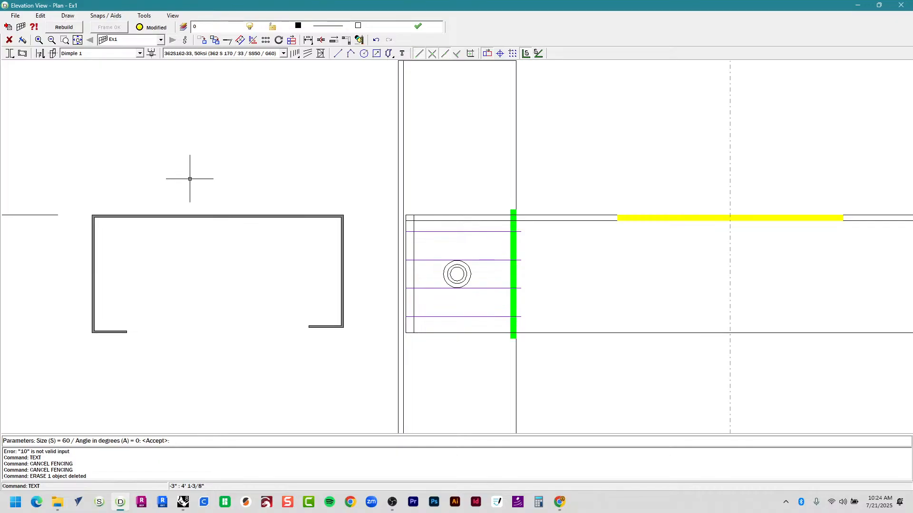
key(Escape)
key(Return)
text(s)
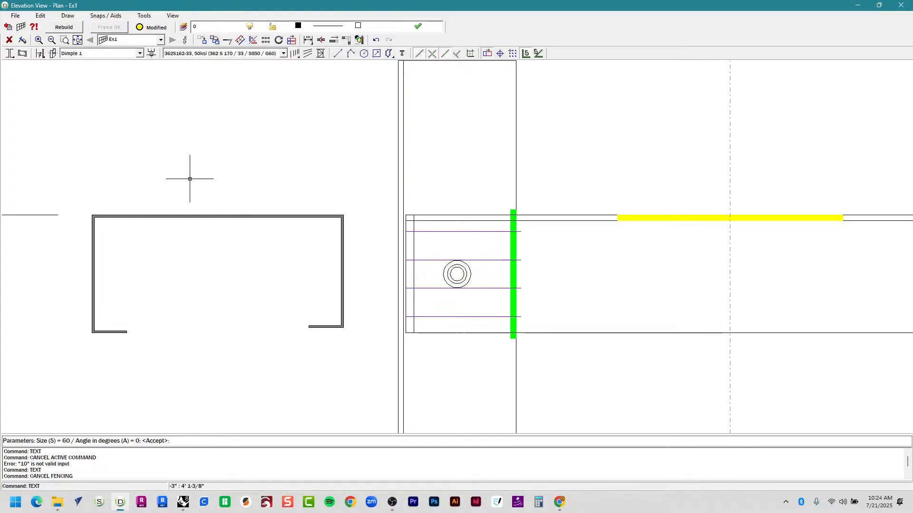
key(Return)
key(Return)
key(Return)
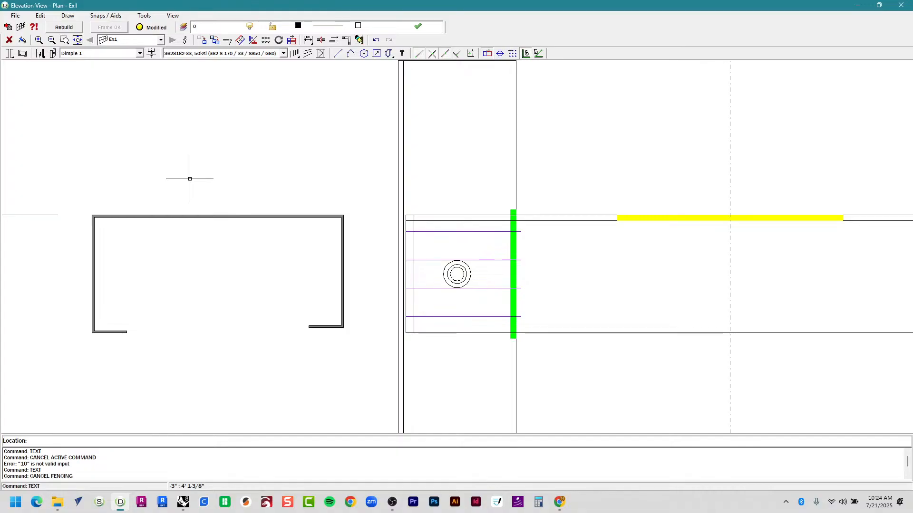
click(162, 178)
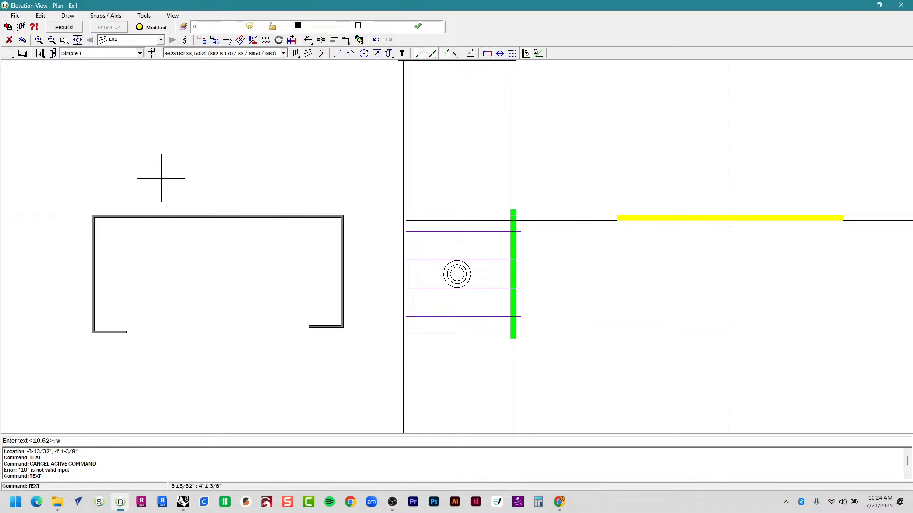
key(Caps_Lock)
key(BackSpace)
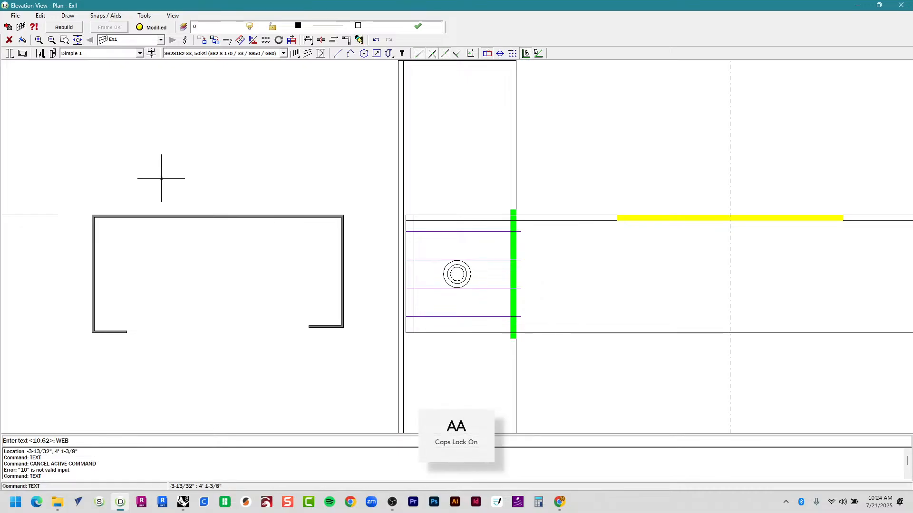
key(Return)
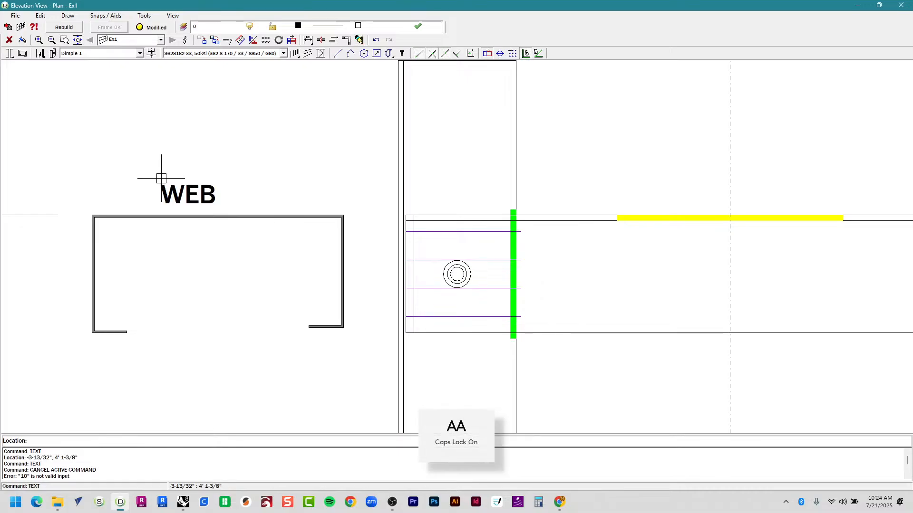
key(Escape)
click(206, 195)
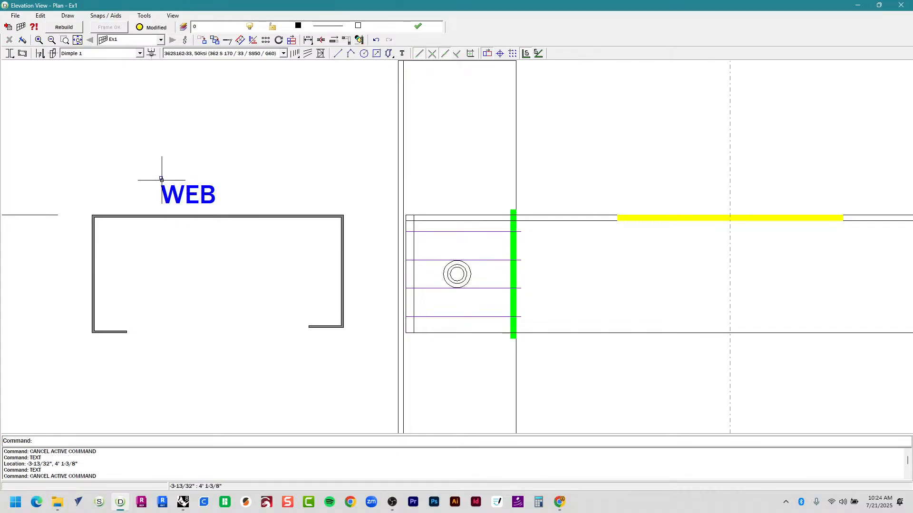
drag(163, 179, 199, 184)
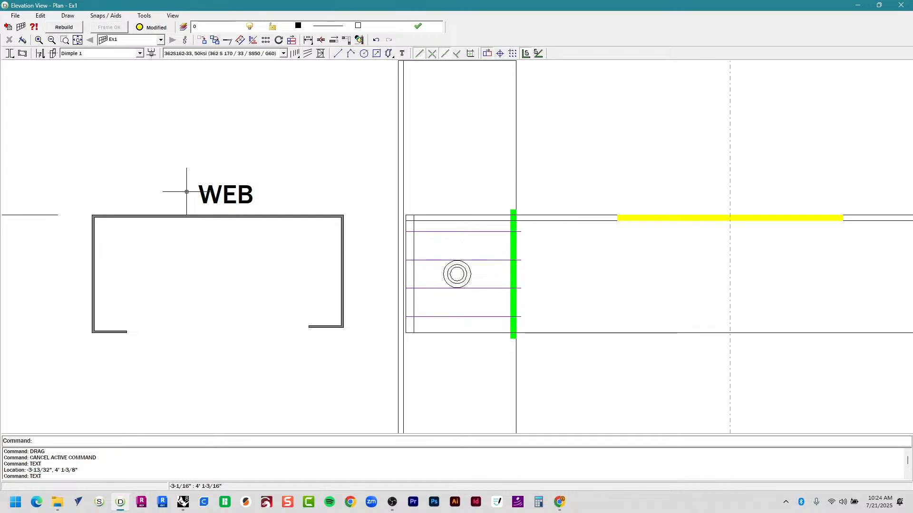
Copy WEB below the profile's lips and change its text to LIPS.
click(204, 194)
key(ctrl+c)
key(ctrl+v)
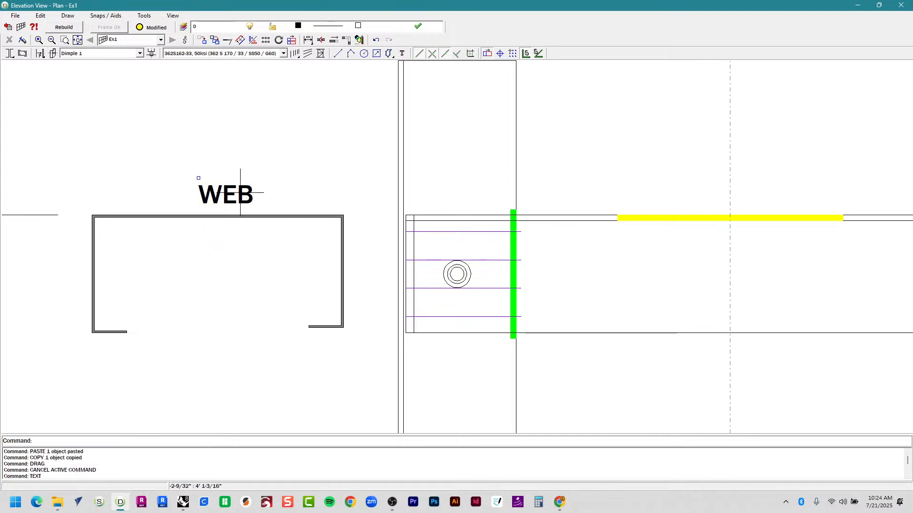
text(COPY)
key(Return)
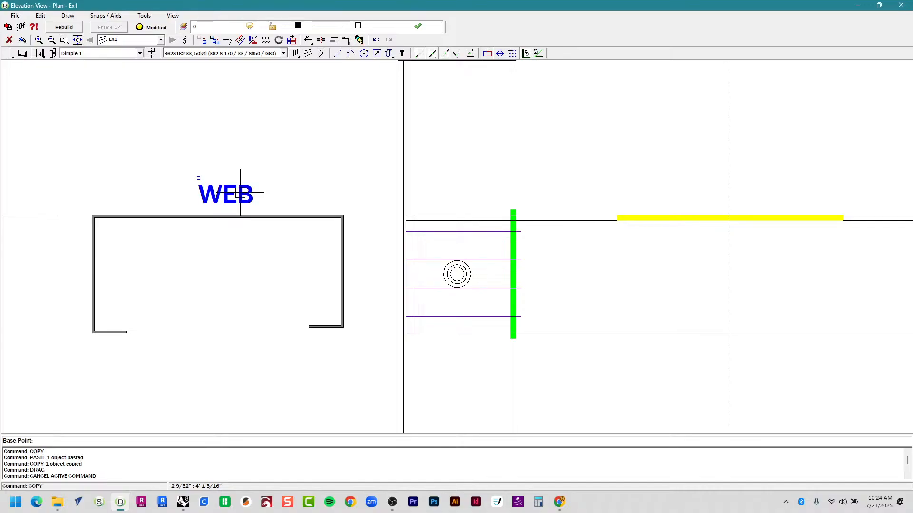
click(229, 265)
click(235, 410)
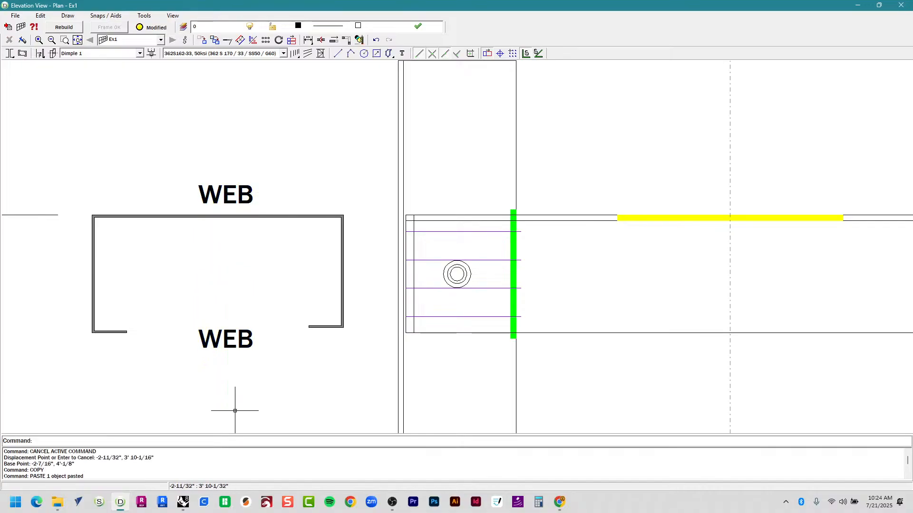
click(236, 337)
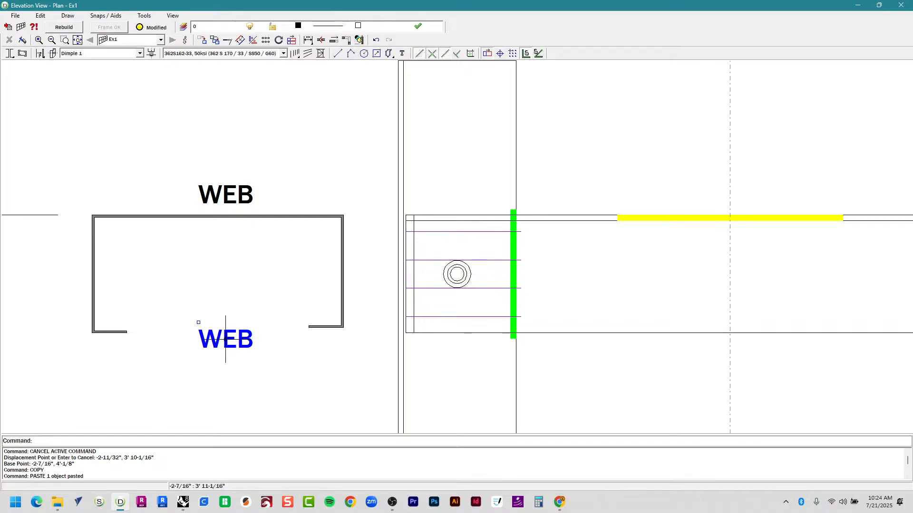
double_click(214, 339)
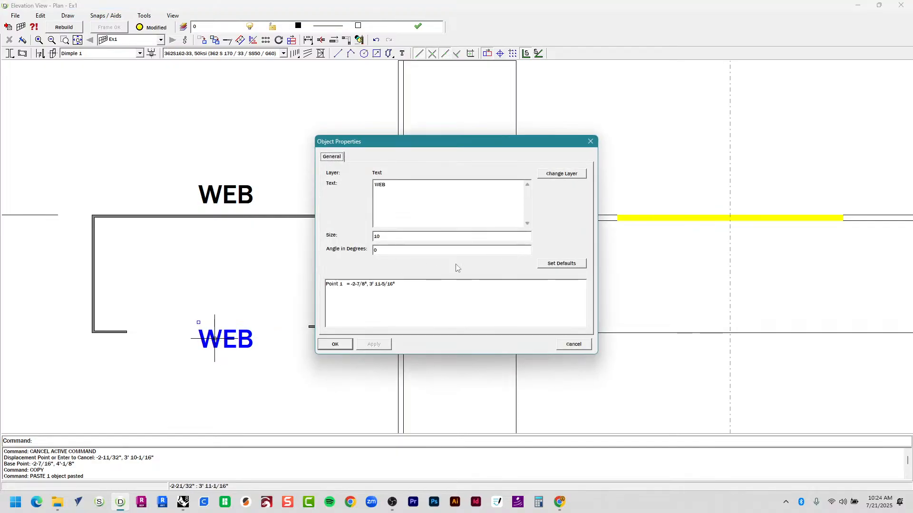
drag(390, 185, 299, 201)
text(LIPS)
click(335, 344)
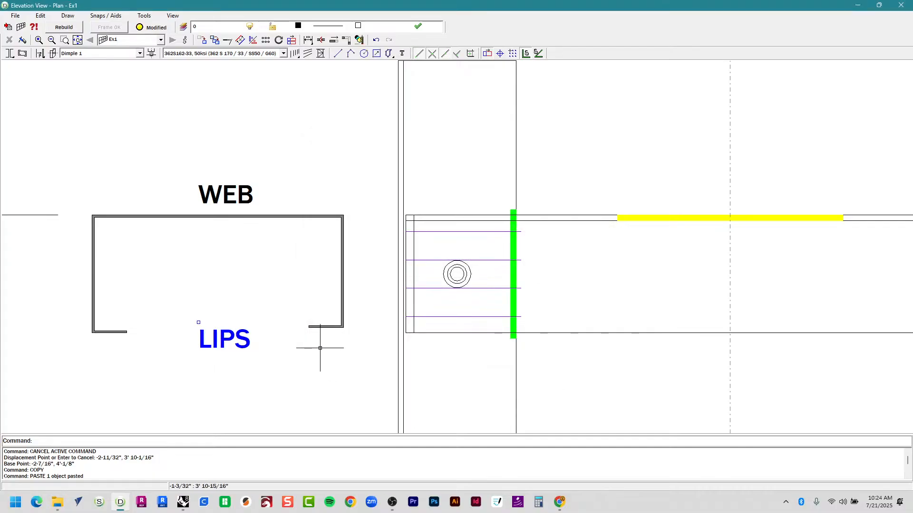
Copy LIPS to the left side and change its text to FLANGE.
click(218, 339)
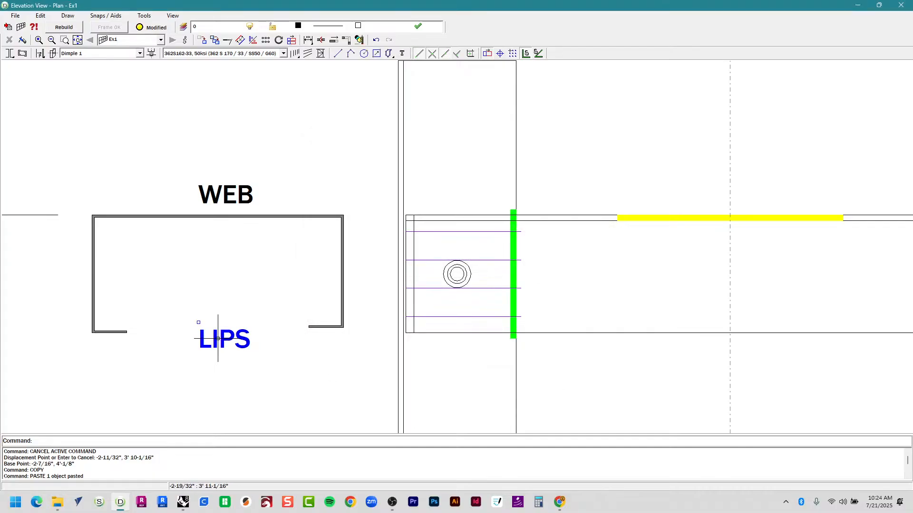
text(COPY)
key(Return)
scroll(218, 338, up, 2)
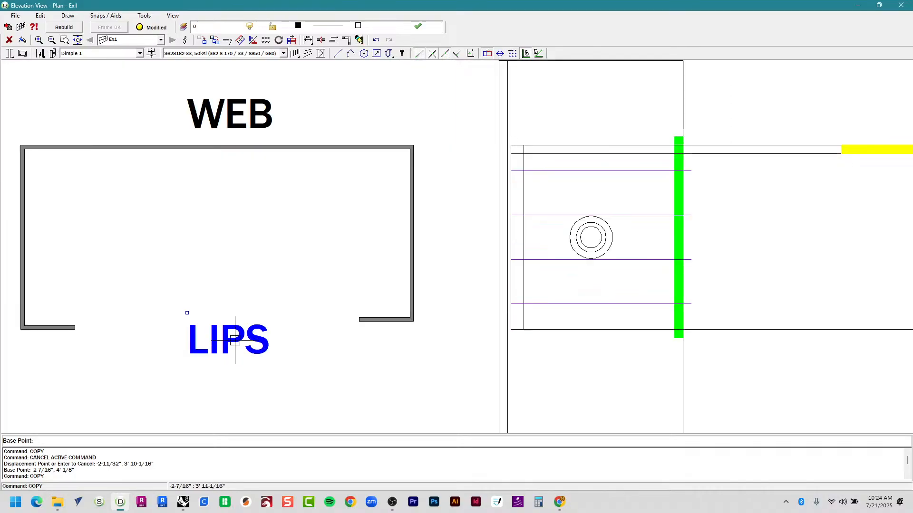
scroll(249, 324, down, 3)
click(251, 328)
click(92, 333)
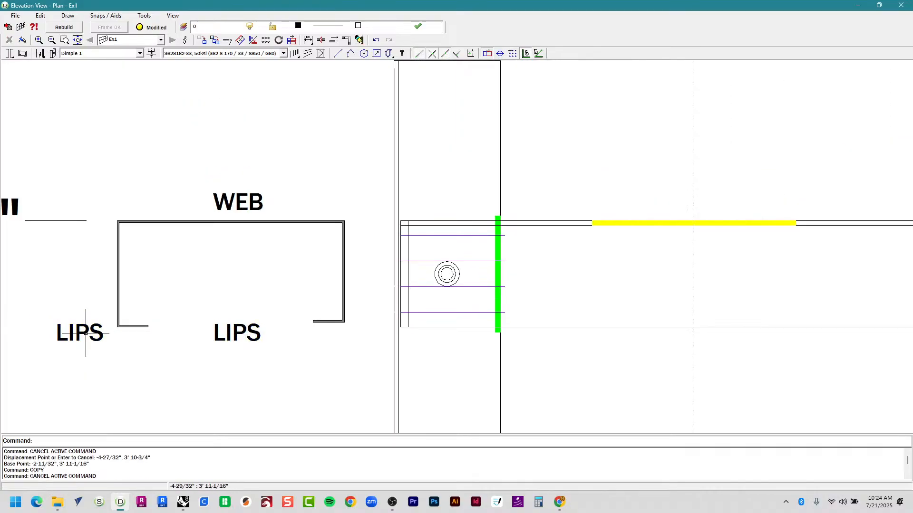
double_click(87, 335)
click(474, 191)
text(FL)
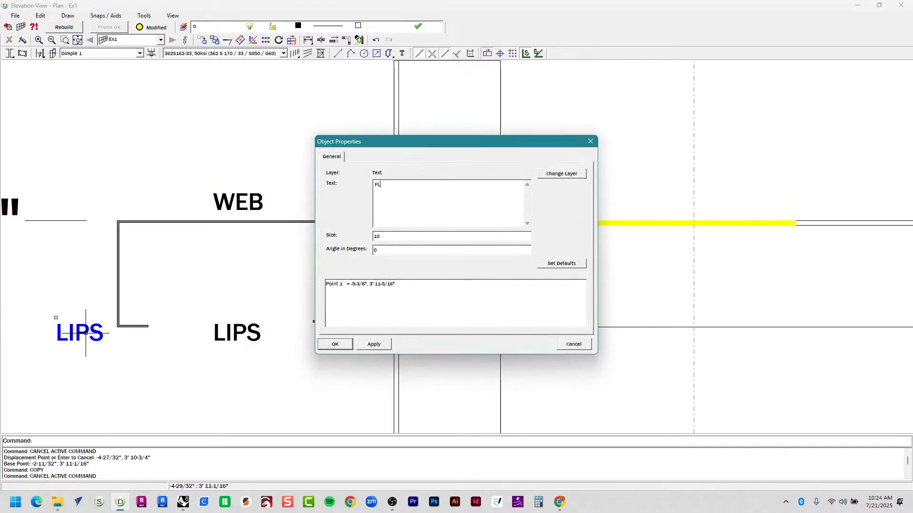
text(ANGE)
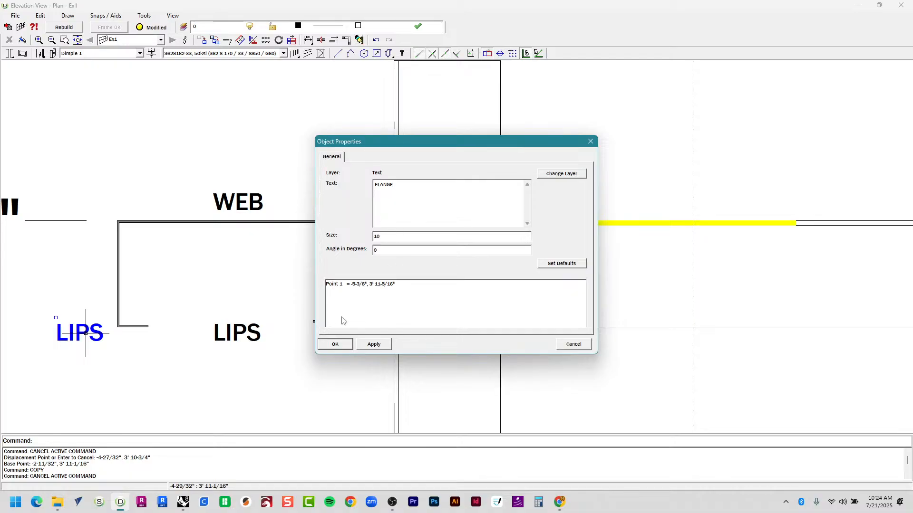
click(335, 344)
Move FLANGE up beside the left flange, clear of the profile.
click(79, 343)
text(M)
key(Return)
click(100, 371)
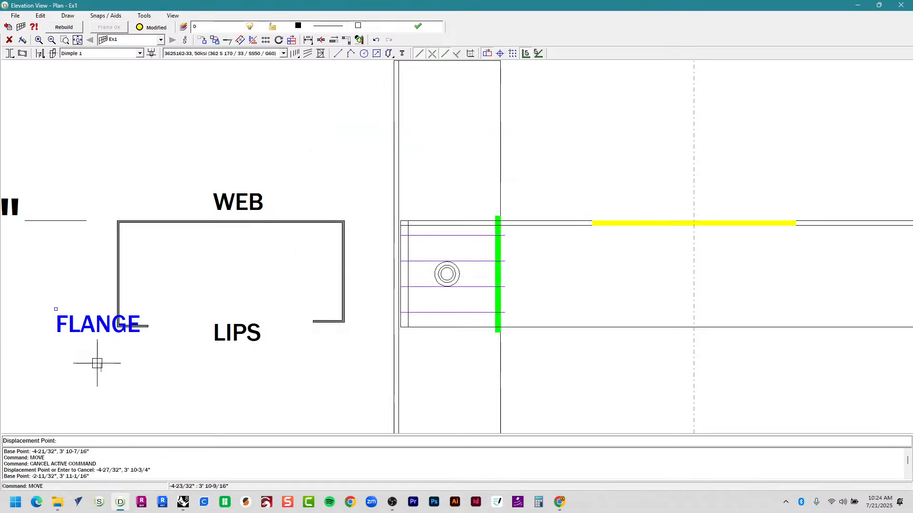
click(69, 313)
key(Return)
click(86, 305)
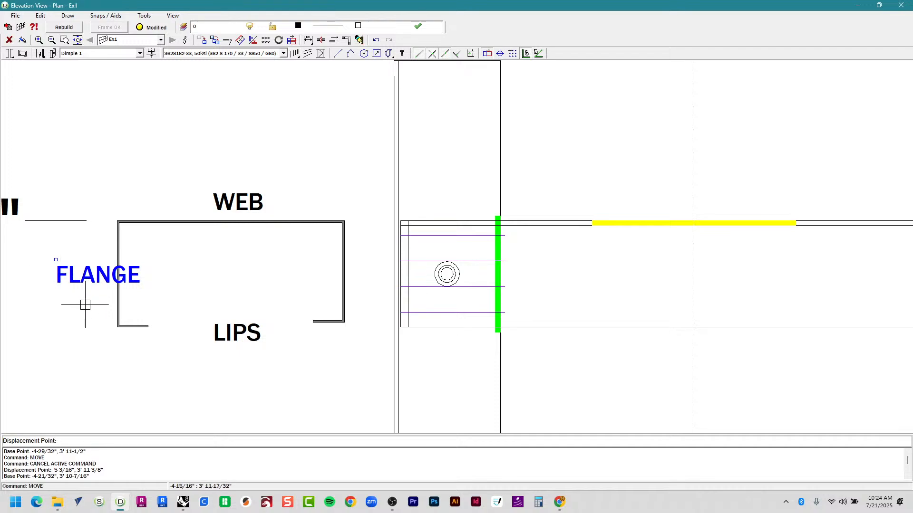
click(58, 303)
middle_drag(137, 341, 320, 336)
scroll(314, 333, up, 2)
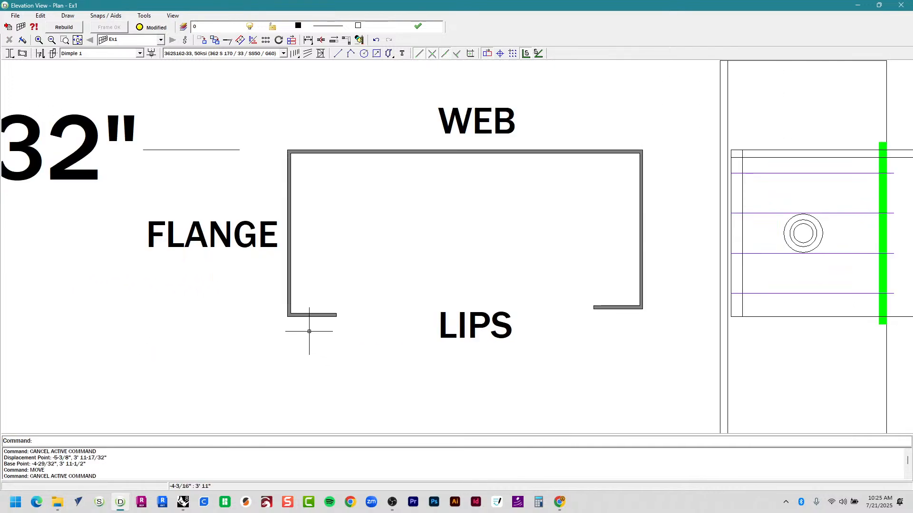
scroll(373, 218, up, 1)
middle_drag(373, 219, 295, 265)
scroll(281, 286, up, 1)
scroll(173, 269, down, 2)
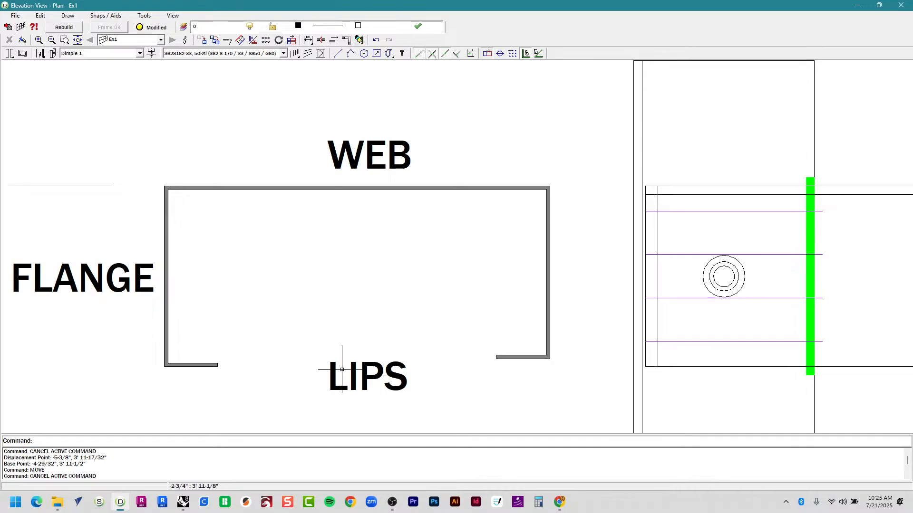
Look over the 8' by 6' 7-1/32" Ex1 frame elevation, then close it.
drag(162, 372, 580, 347)
scroll(226, 181, down, 5)
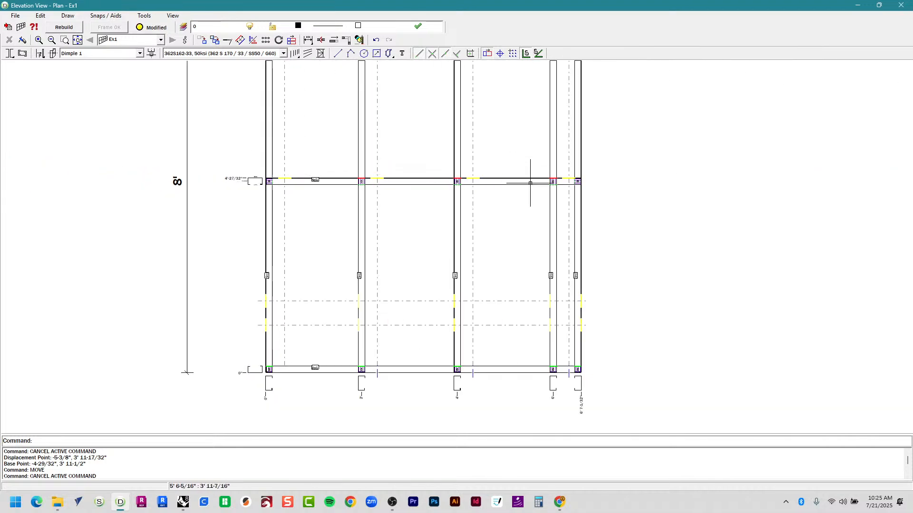
scroll(530, 183, up, 5)
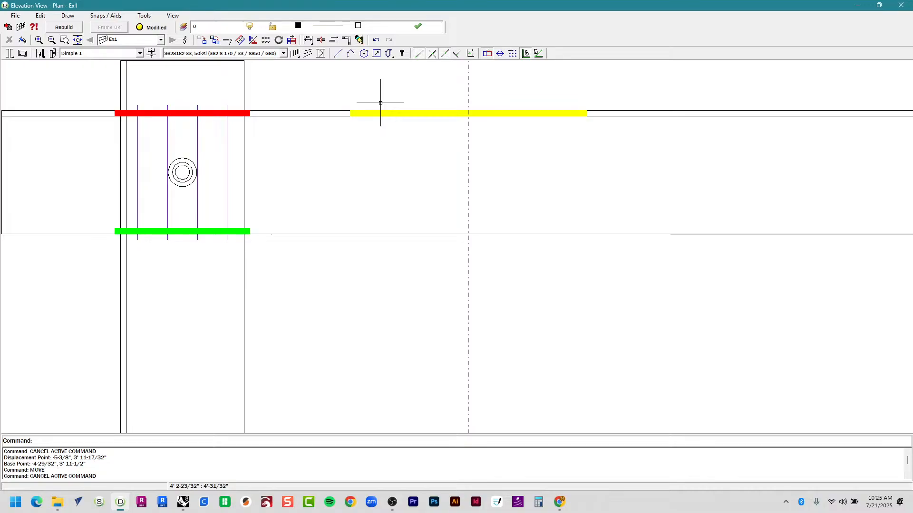
scroll(526, 145, down, 2)
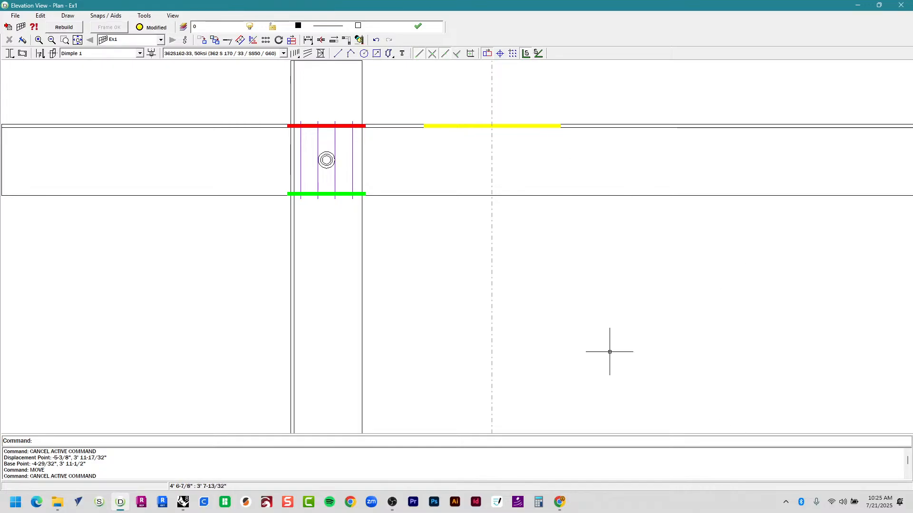
middle_drag(578, 249, 542, 313)
scroll(533, 330, down, 5)
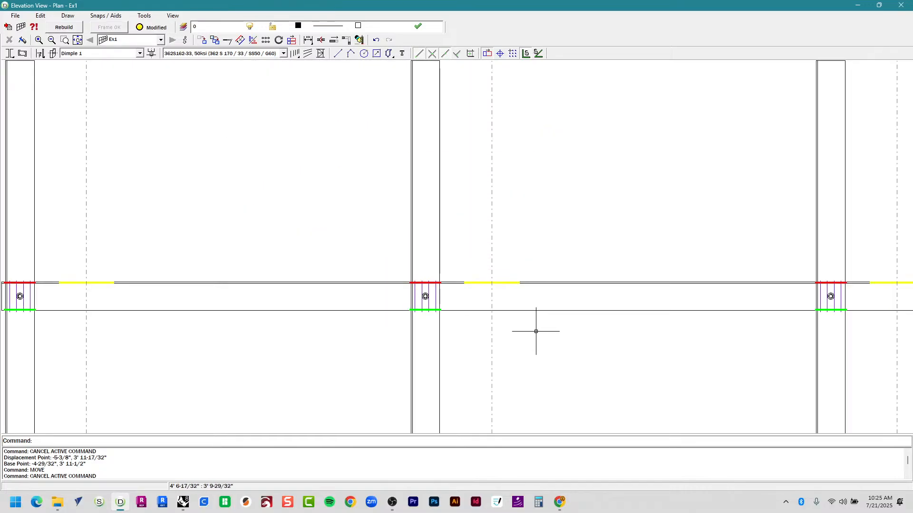
scroll(543, 330, up, 3)
scroll(534, 316, down, 2)
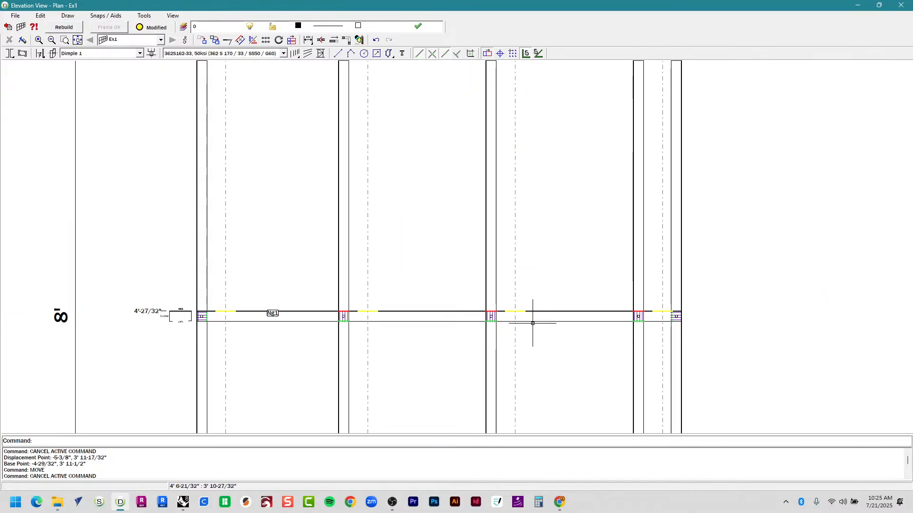
middle_drag(510, 124, 509, 146)
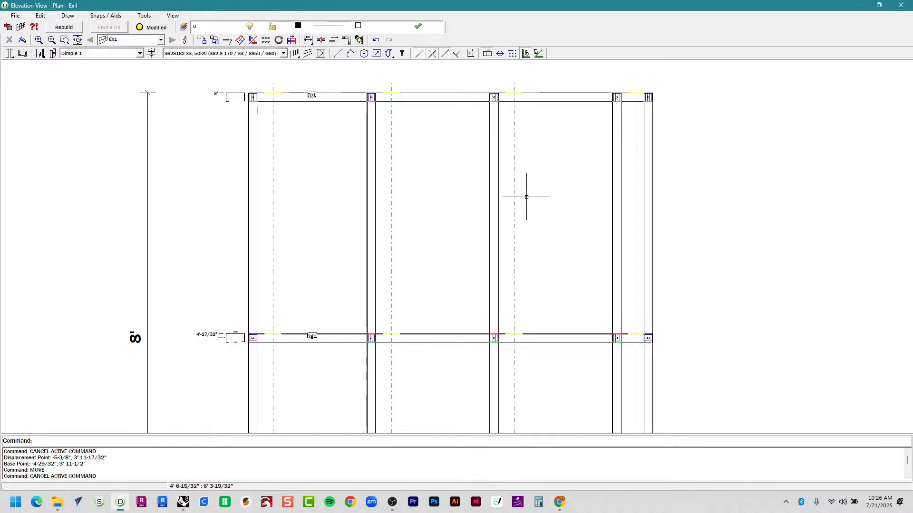
scroll(608, 327, down, 6)
middle_drag(604, 335, 506, 233)
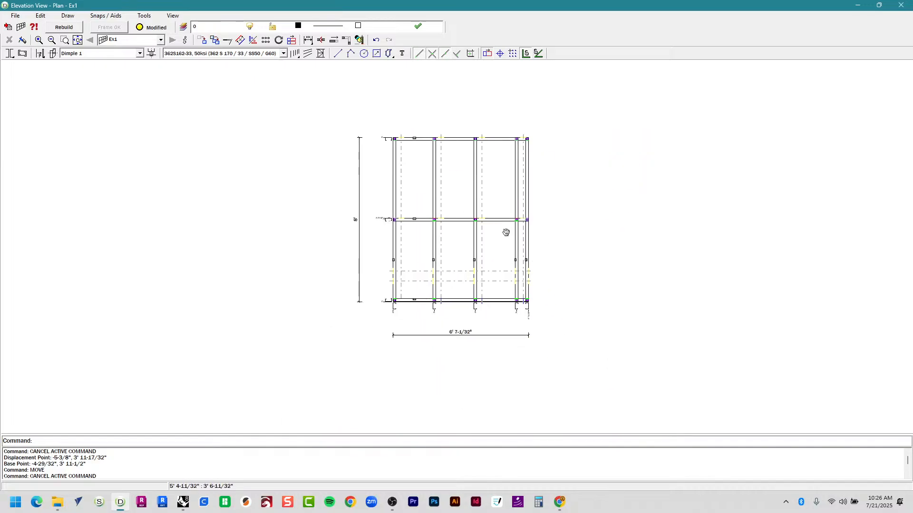
scroll(465, 240, up, 2)
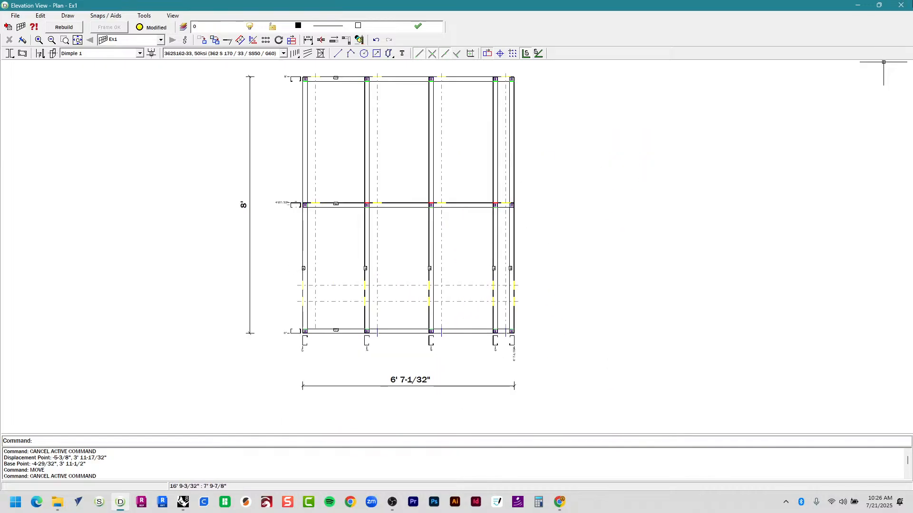
click(901, 4)
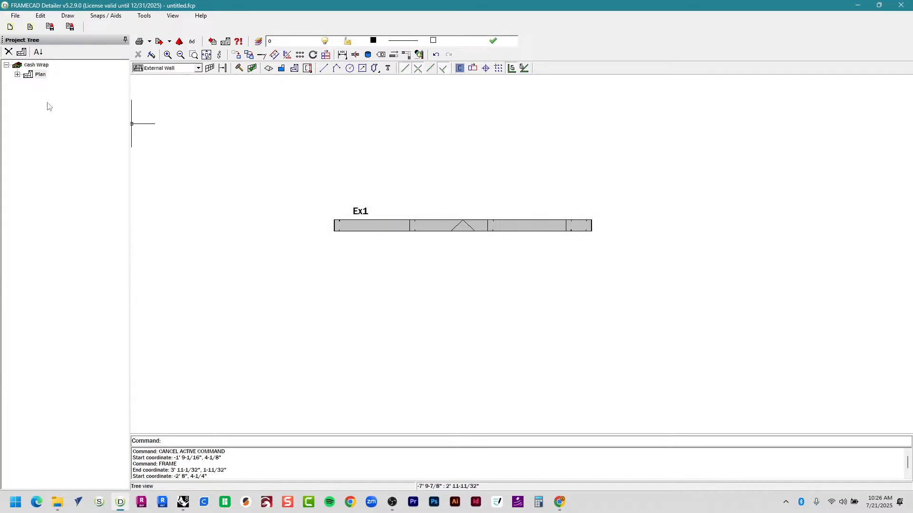
Open Ex1's elevation from the wall's right-click menu, reposition the window, then close it.
double_click(517, 226)
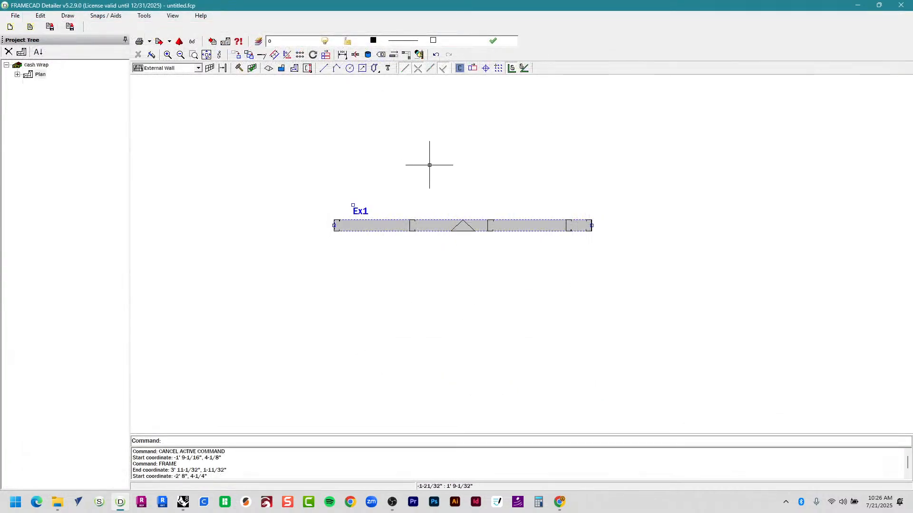
right_click(462, 225)
click(483, 236)
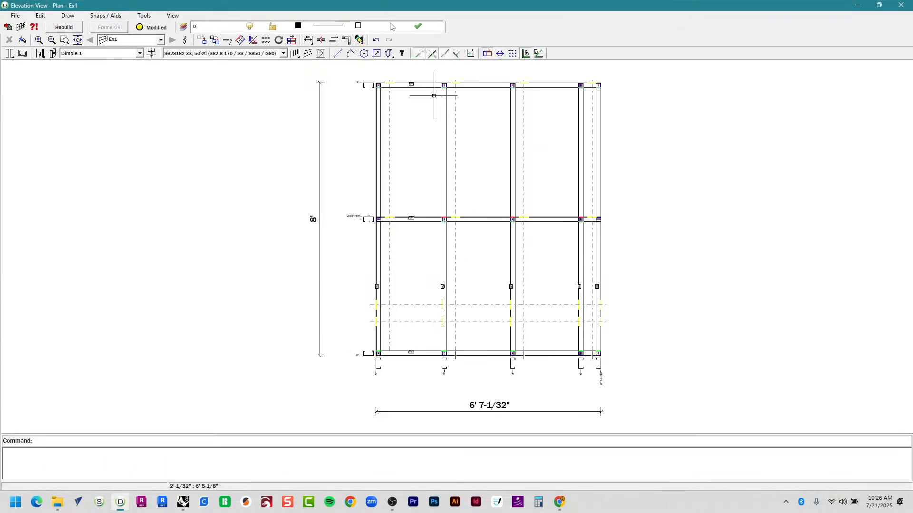
drag(386, 5, 384, 107)
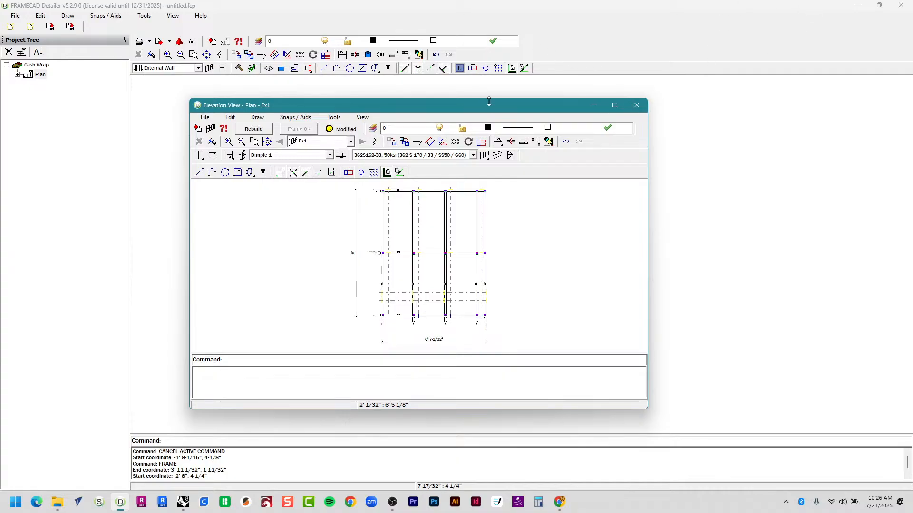
drag(492, 104, 653, 183)
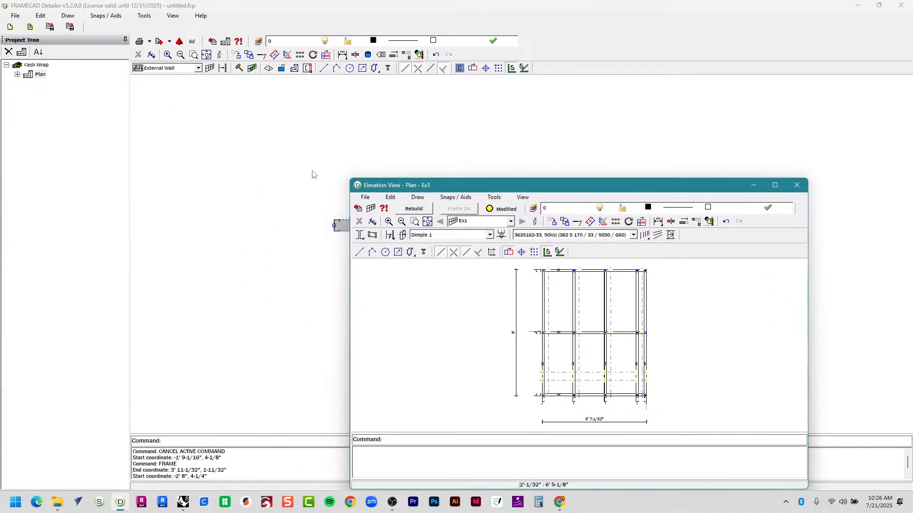
drag(517, 187, 382, 113)
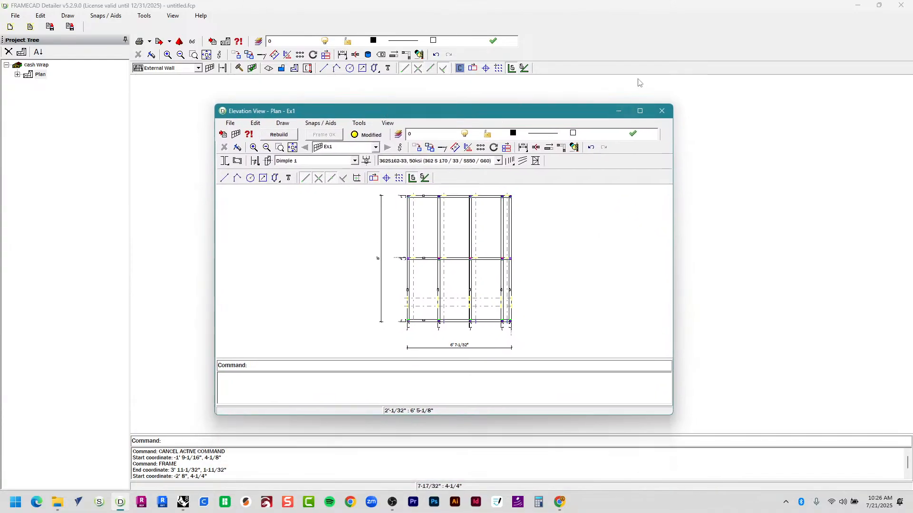
drag(591, 239, 655, 187)
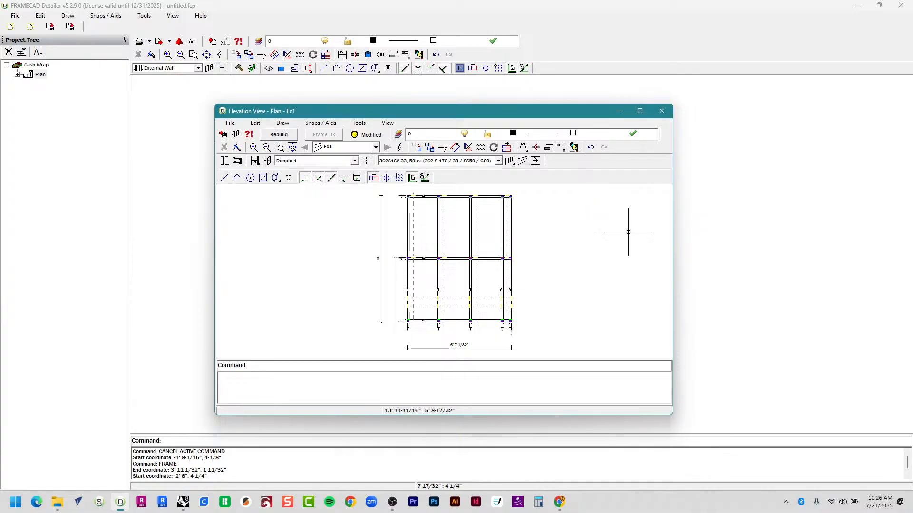
click(665, 112)
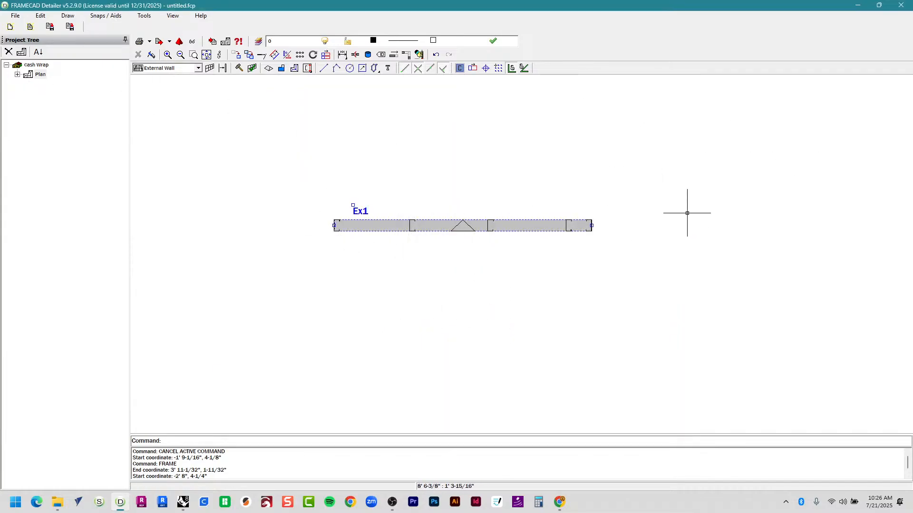
Delete the Ex1 wall from the plan and switch to Rhino.
scroll(484, 196, down, 2)
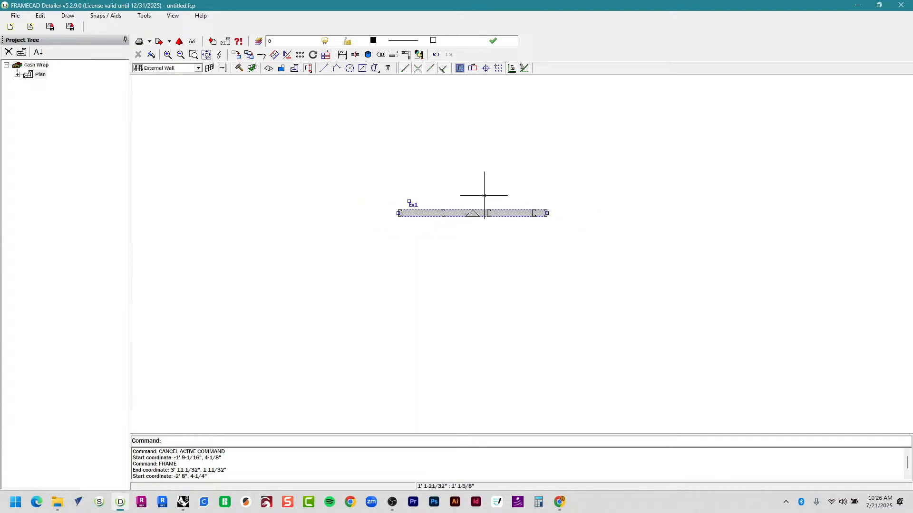
scroll(471, 214, down, 1)
scroll(456, 205, up, 3)
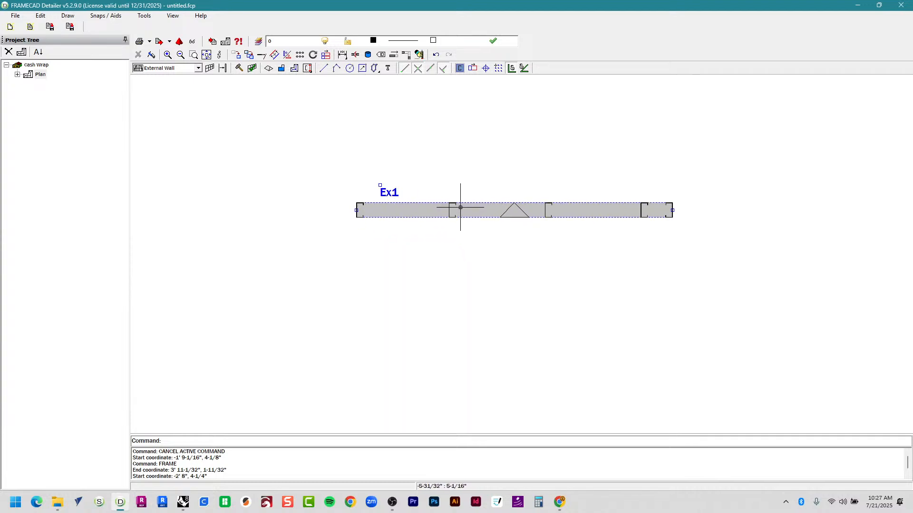
key(Delete)
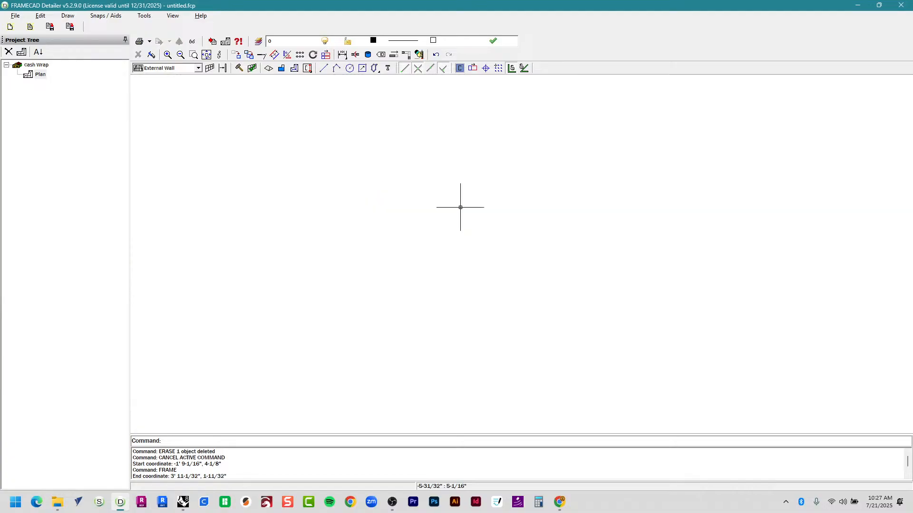
key(alt+Tab)
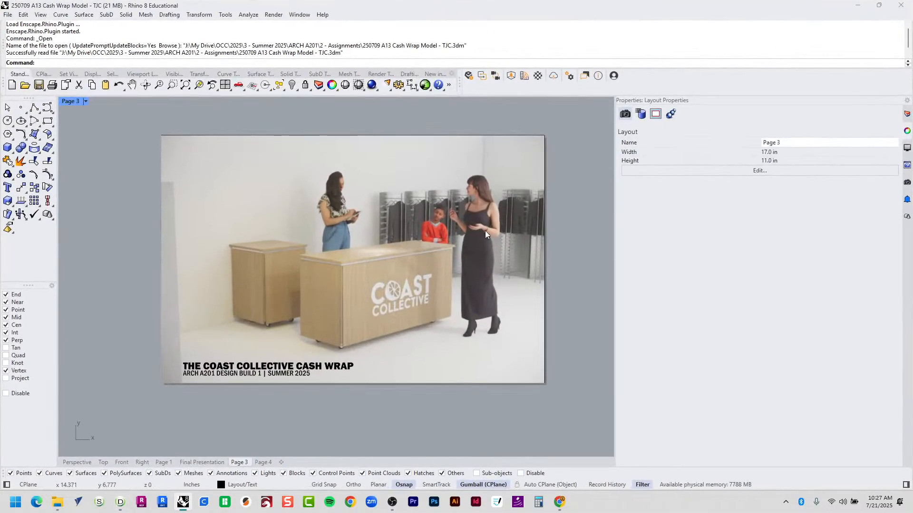
Leave the page layout for the model views and maximize the Top view framing all drawings.
click(85, 464)
double_click(71, 103)
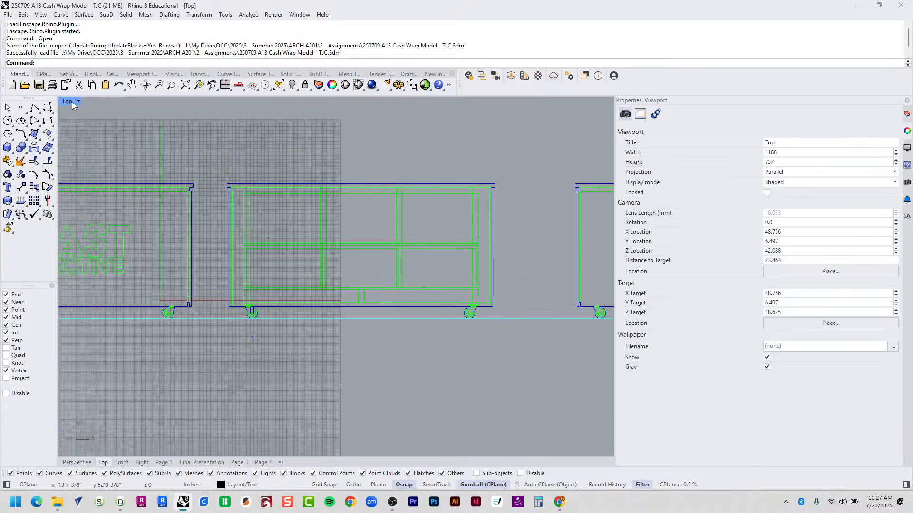
scroll(390, 242, down, 14)
right_drag(375, 162, 378, 228)
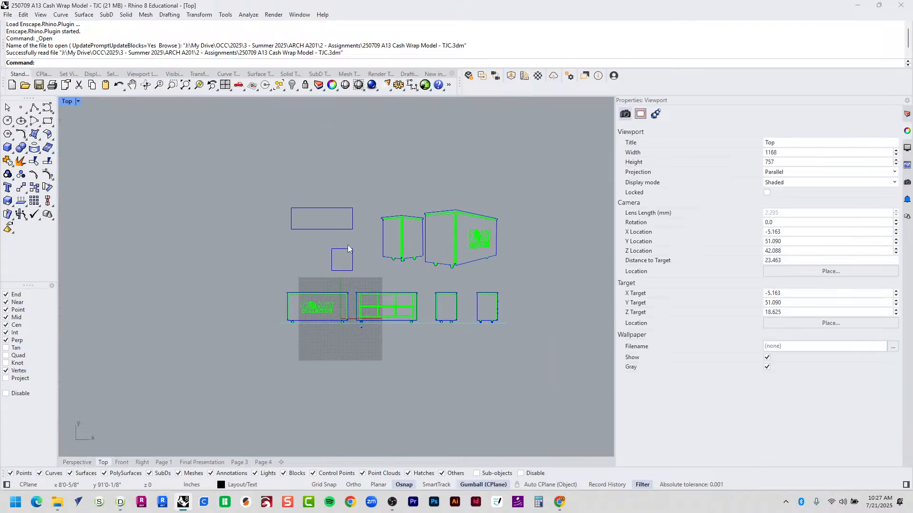
scroll(348, 248, down, 15)
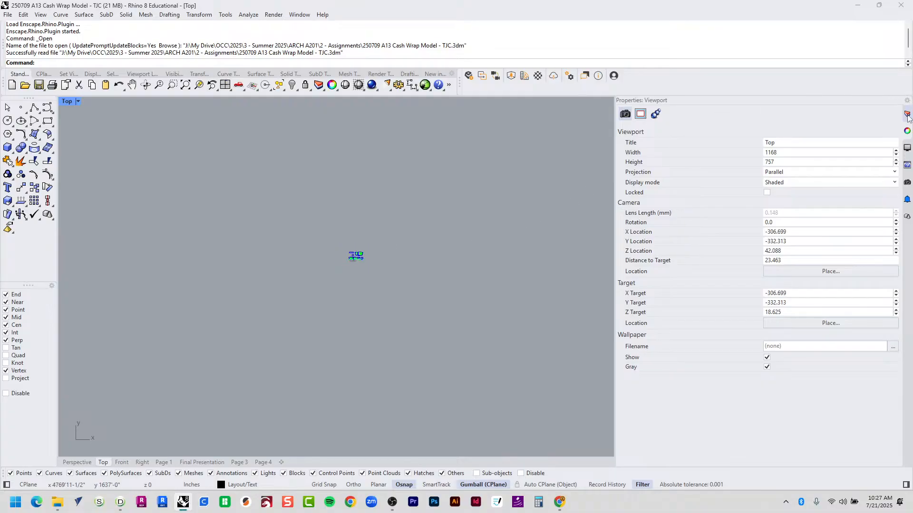
Show the Cash Wrap 1:1 layer, hide 2D, maximize Perspective and select everything.
click(907, 115)
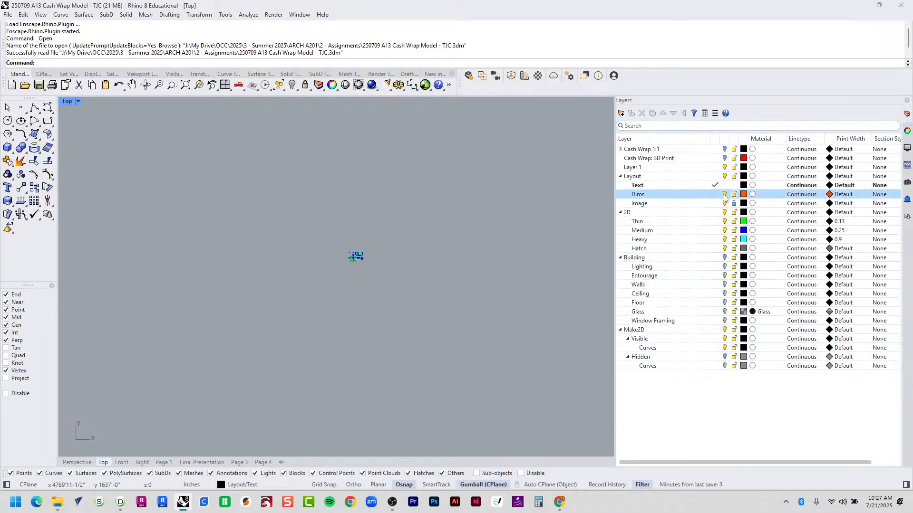
click(710, 150)
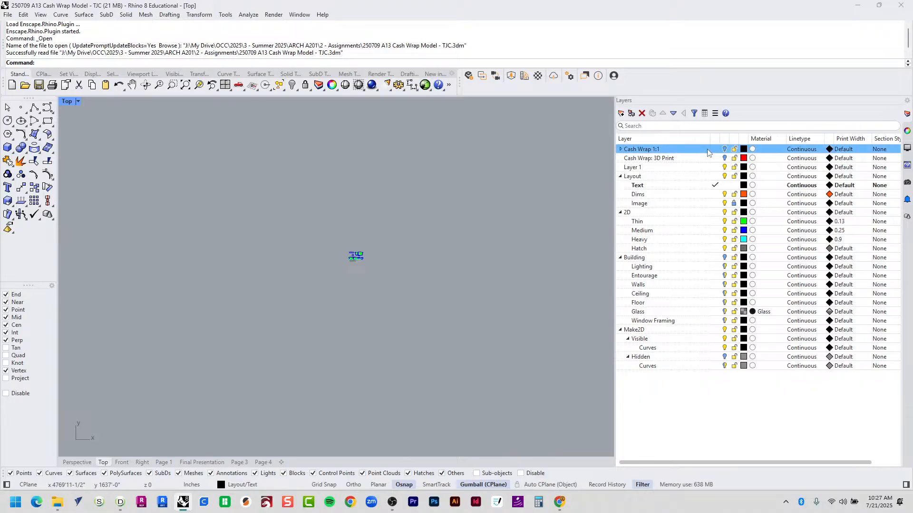
click(724, 150)
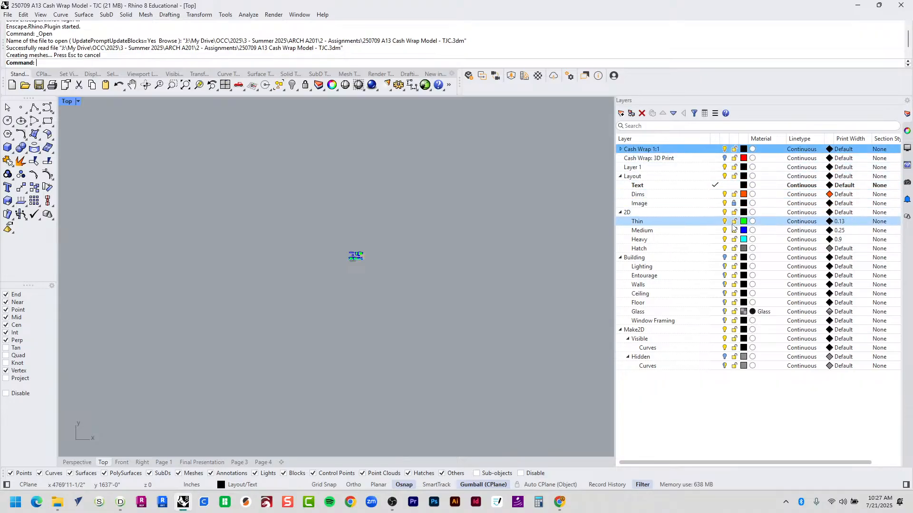
click(725, 212)
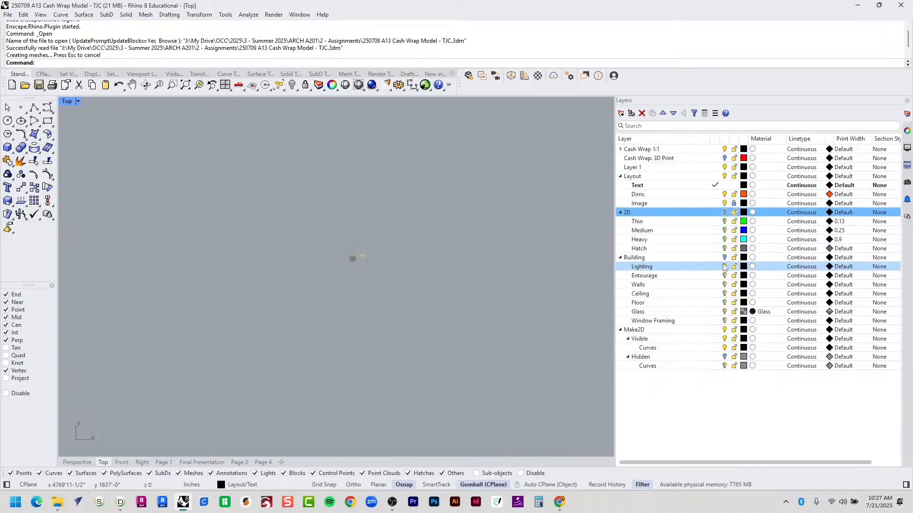
click(725, 330)
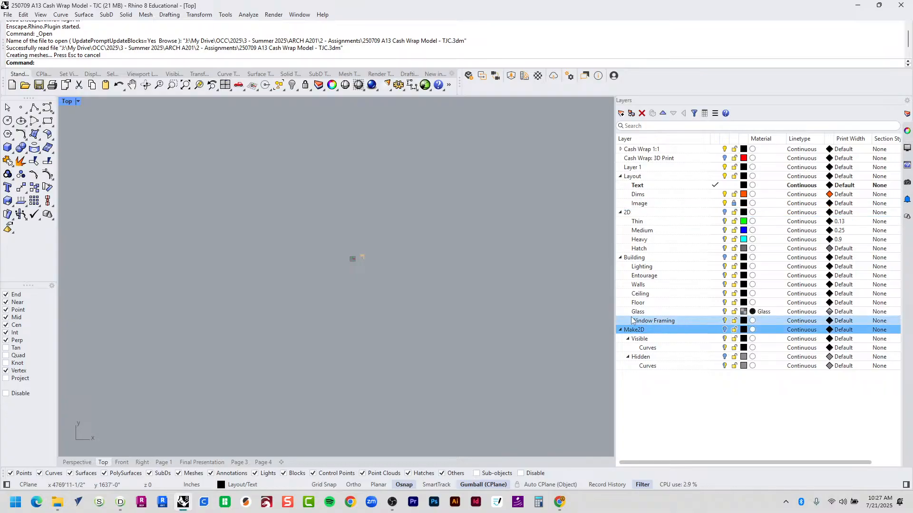
scroll(353, 257, up, 10)
scroll(321, 268, up, 4)
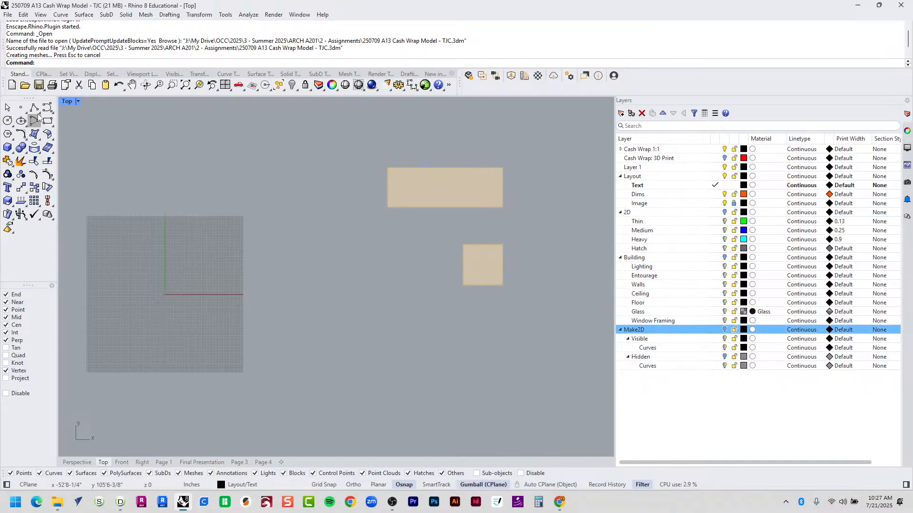
double_click(67, 102)
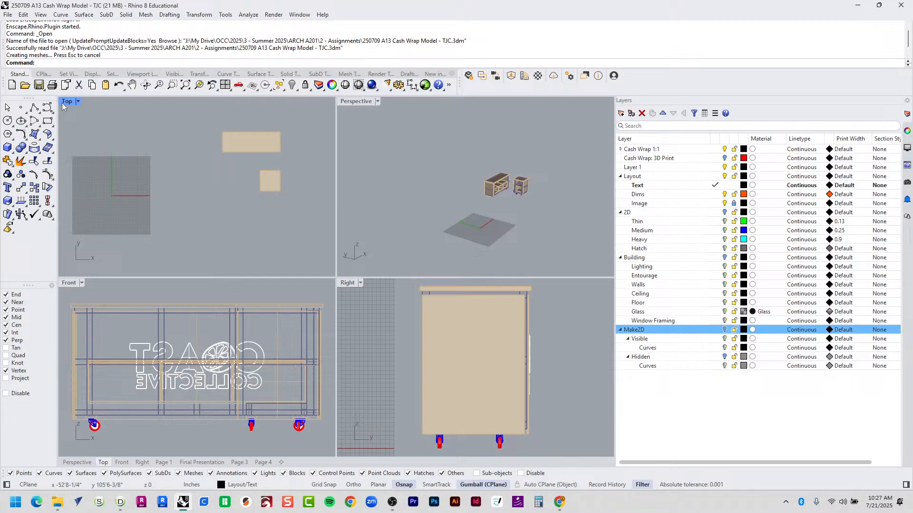
double_click(354, 101)
key(ctrl+a)
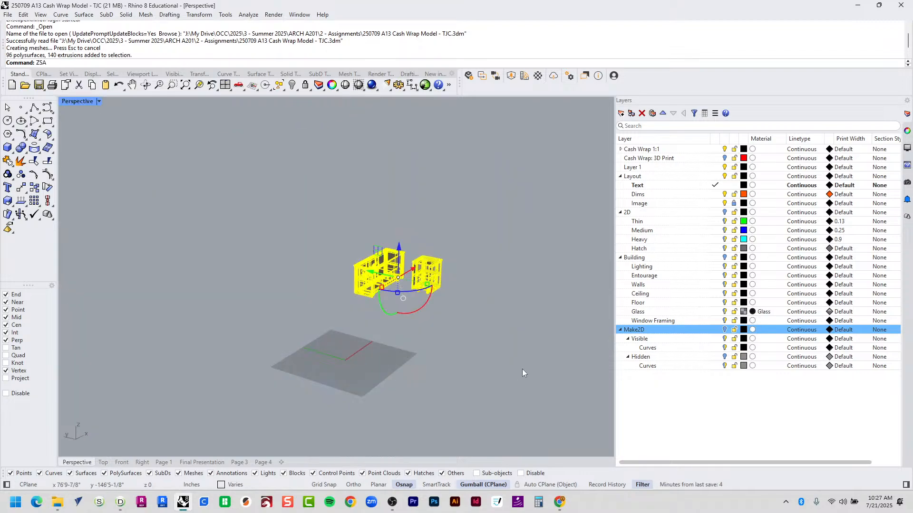
Zoom to the cabinets and turn off the Caster Wheel, Plywood and Sign layers.
text(ZSA)
key(Return)
key(Escape)
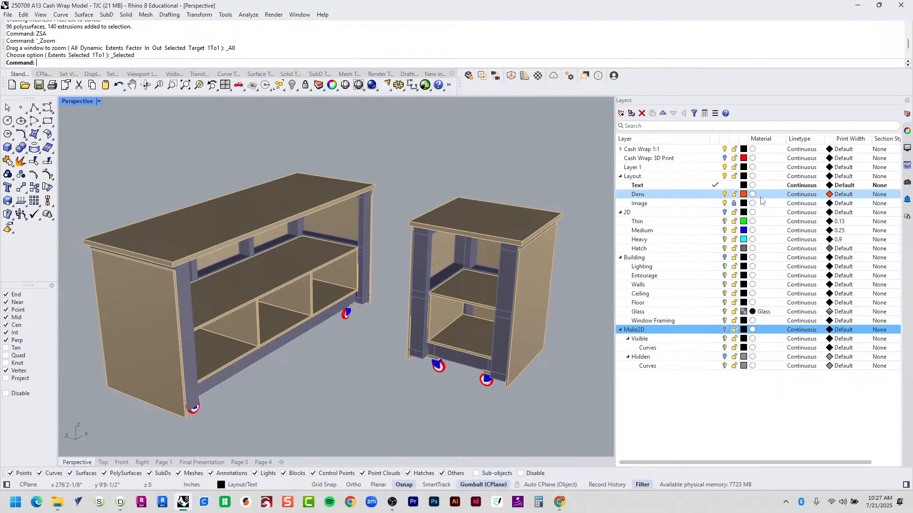
click(620, 150)
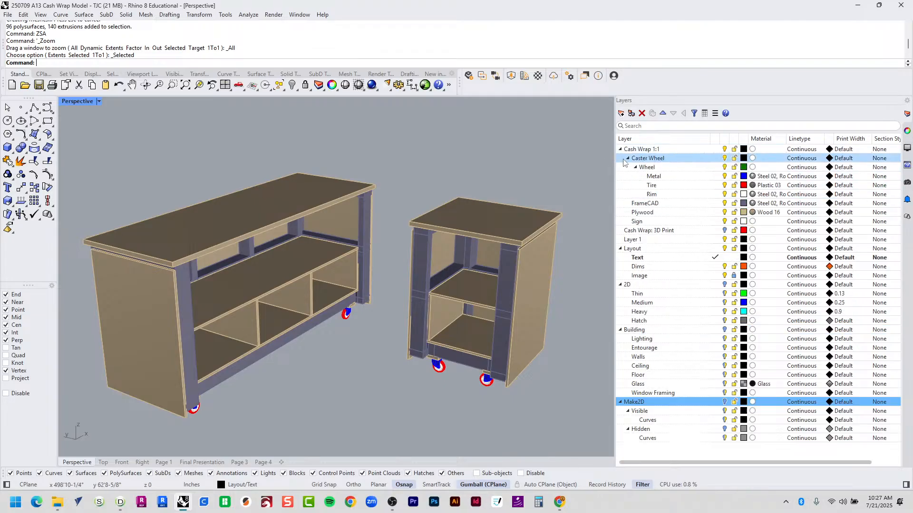
click(724, 159)
click(685, 217)
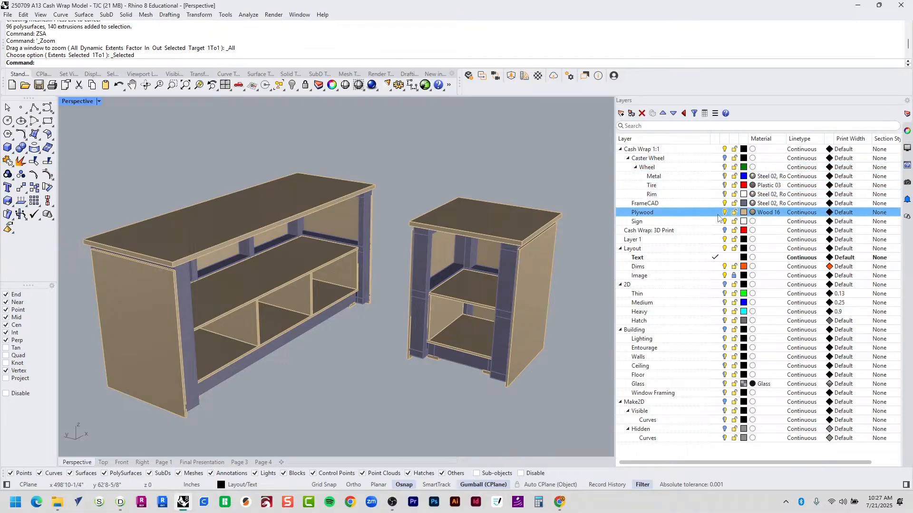
click(724, 212)
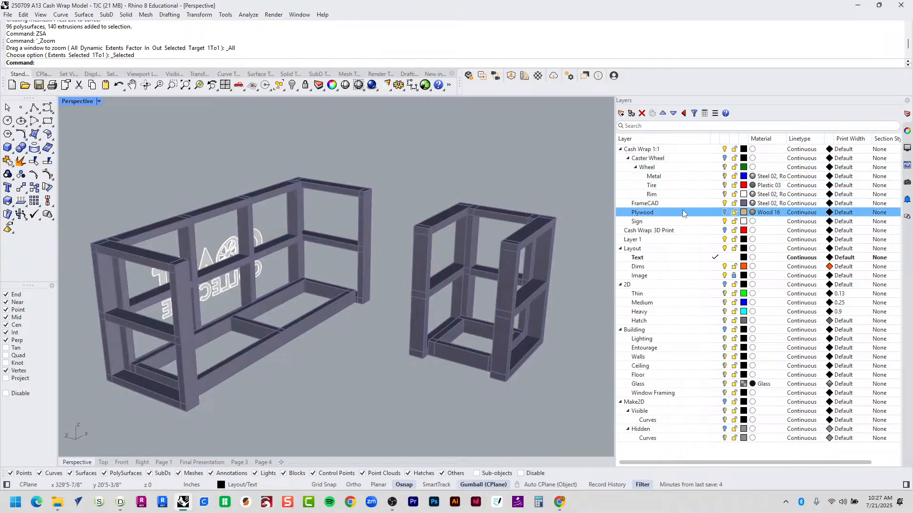
click(706, 222)
click(724, 222)
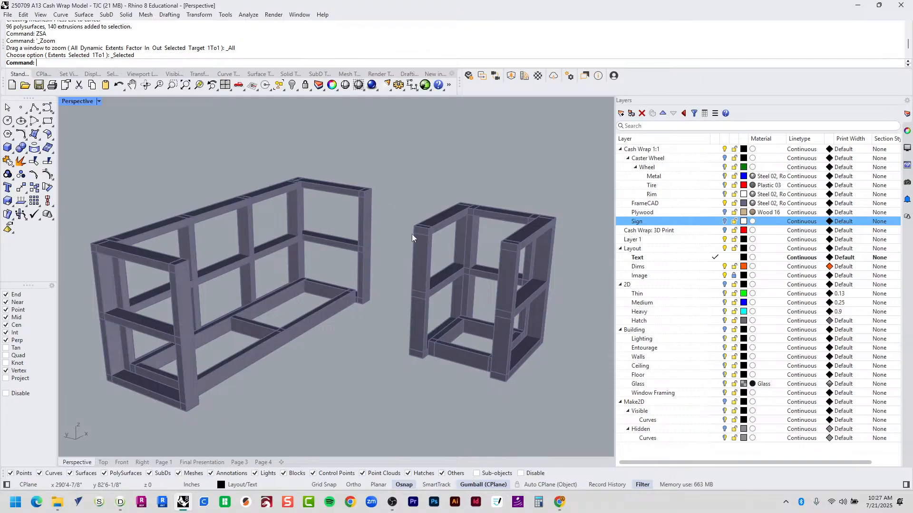
Orbit the Perspective view around the long counter frame to inspect the bare steel frames.
right_drag(413, 233, 314, 269)
click(162, 223)
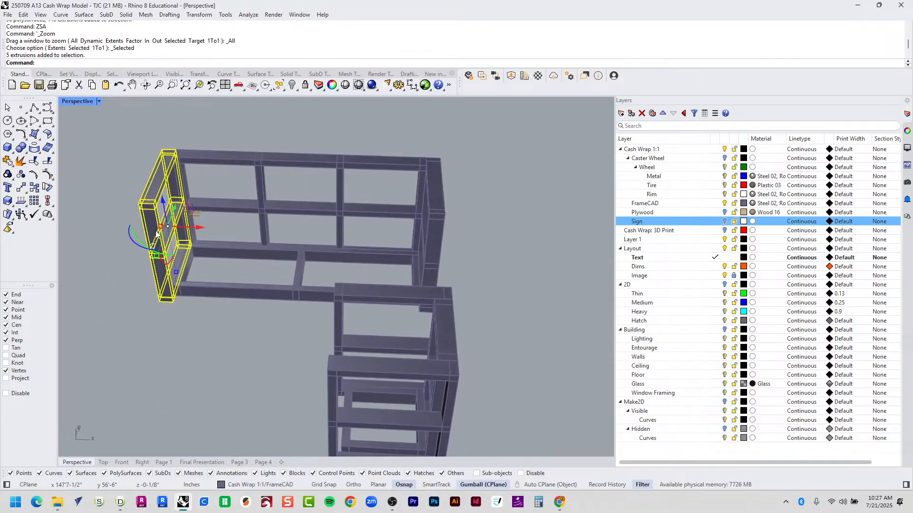
click(232, 207)
right_drag(232, 207, 325, 178)
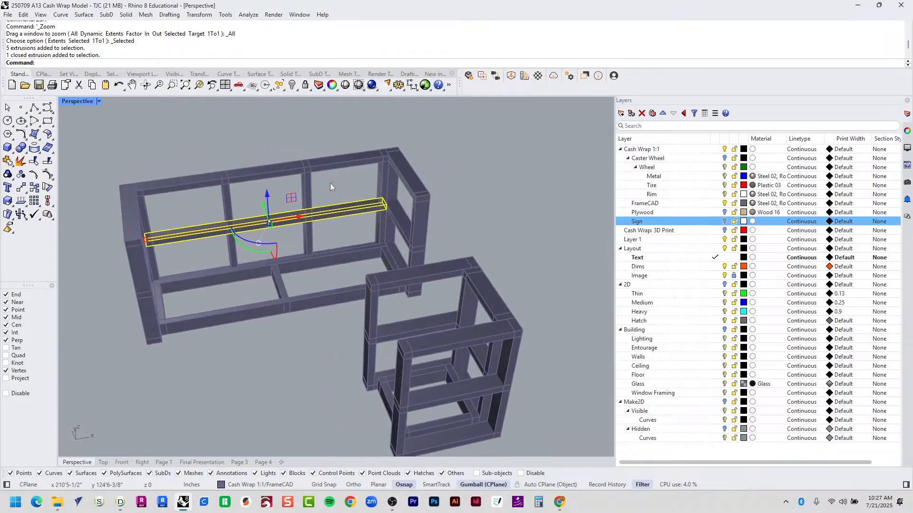
Select the long front frame's top and bottom rails and posts and combine them into one group.
shift+click(199, 180)
shift+click(212, 279)
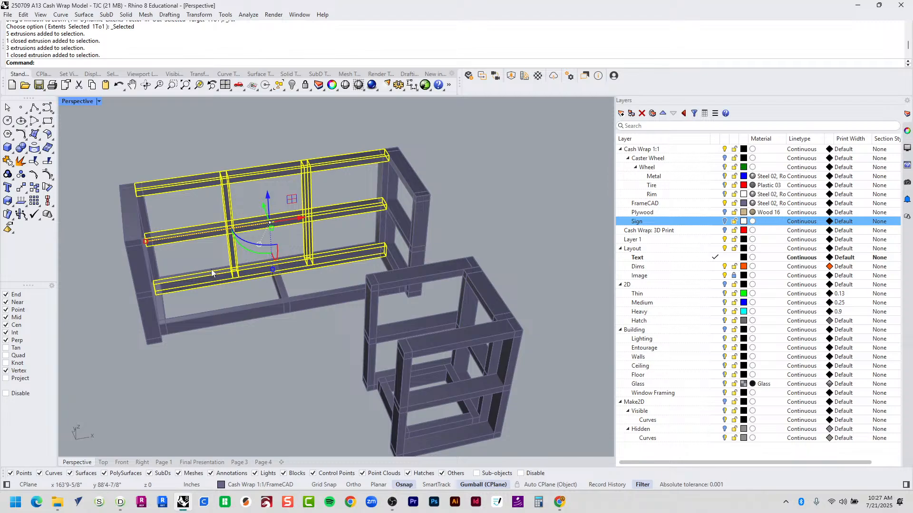
shift+click(211, 269)
ctrl+click(215, 281)
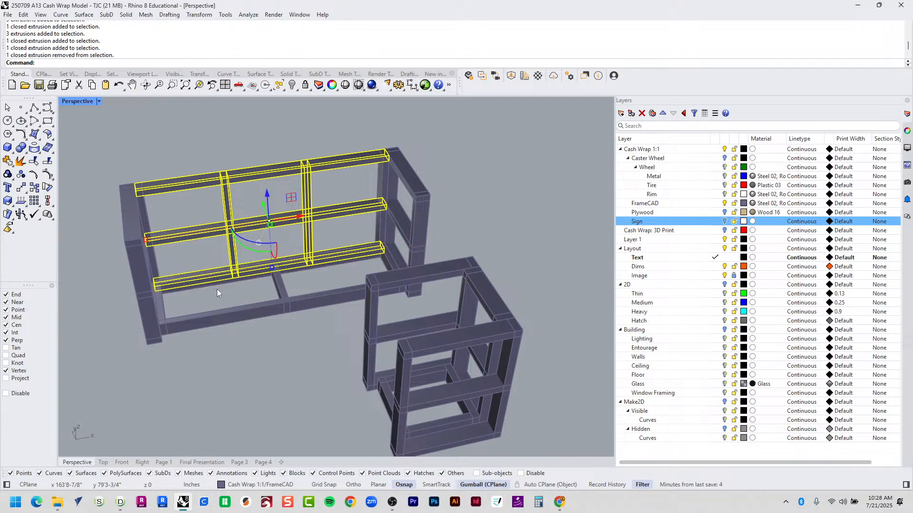
right_drag(217, 289, 446, 273)
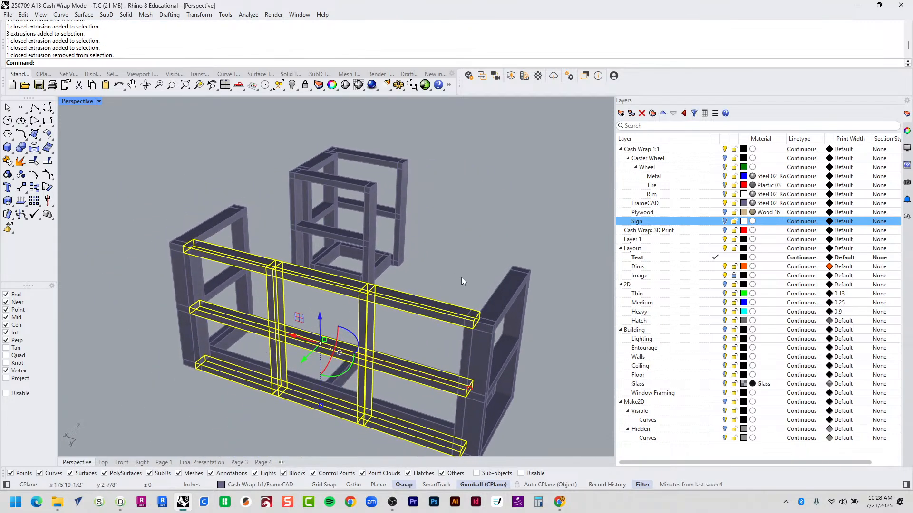
shift+click(195, 276)
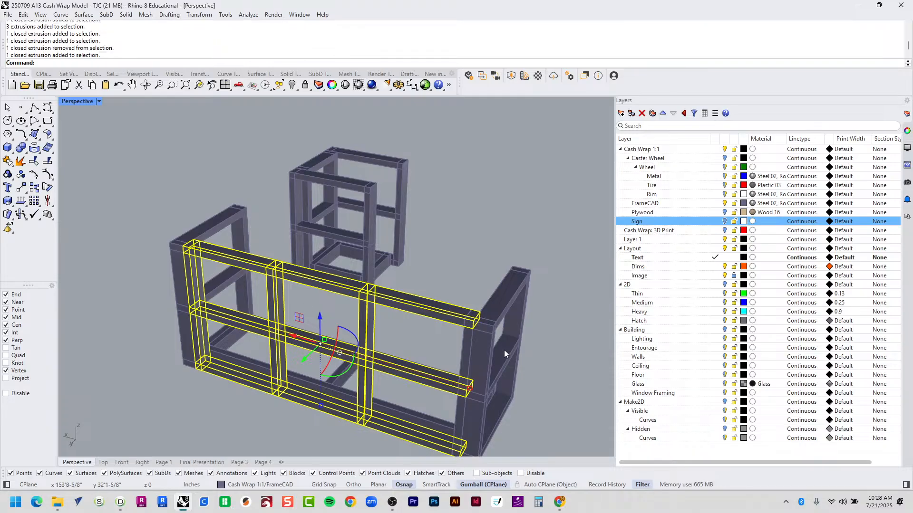
shift+click(464, 350)
key(ctrl+g)
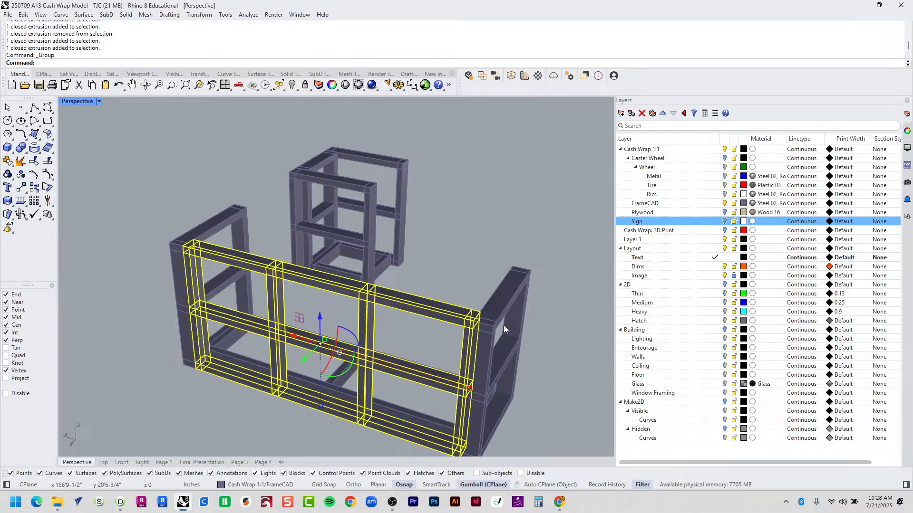
click(506, 308)
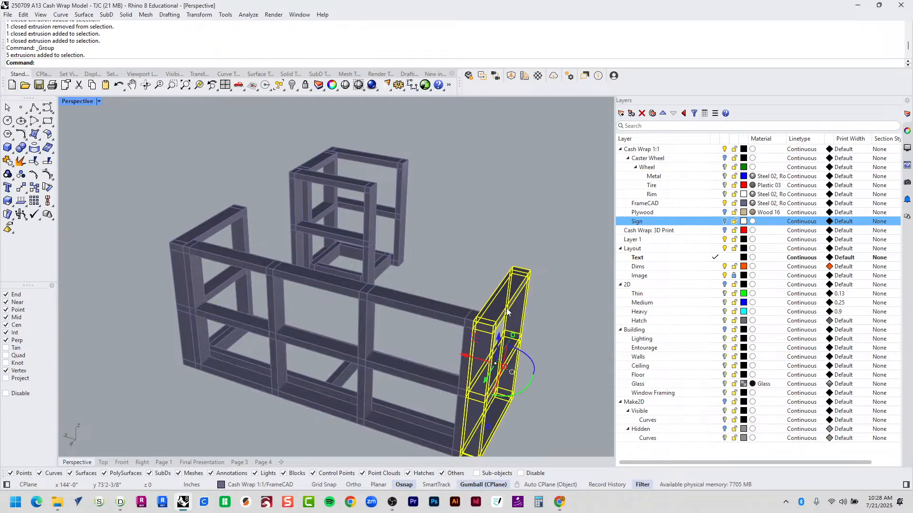
click(212, 229)
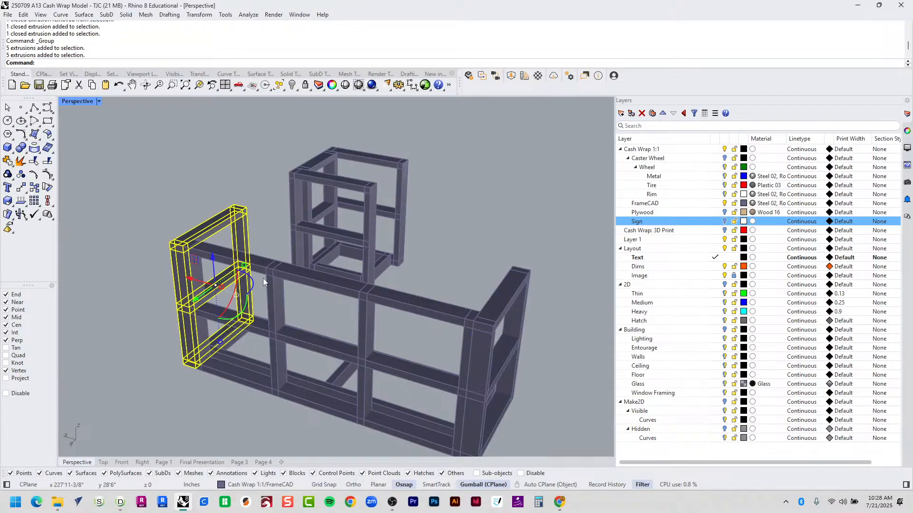
Select the front and back base rails, crossbar and right end member, and group them.
right_drag(263, 278, 156, 309)
click(281, 327)
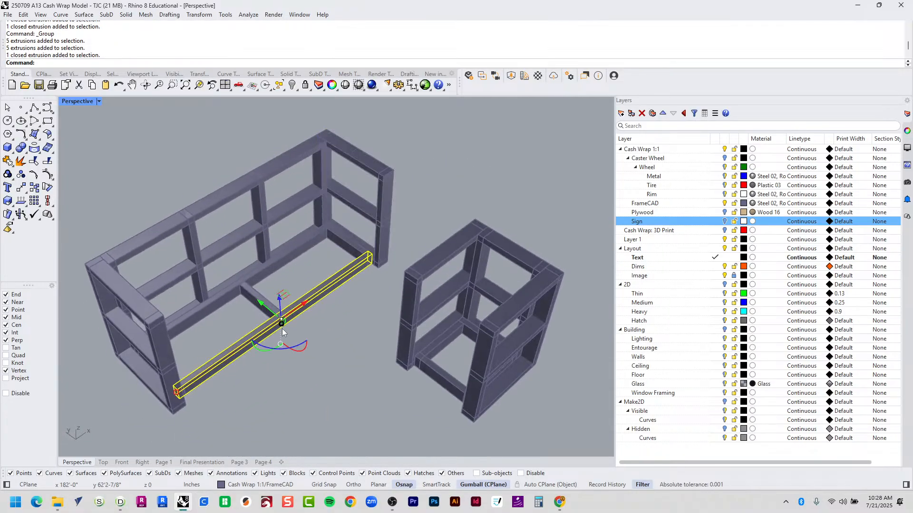
scroll(227, 320, up, 3)
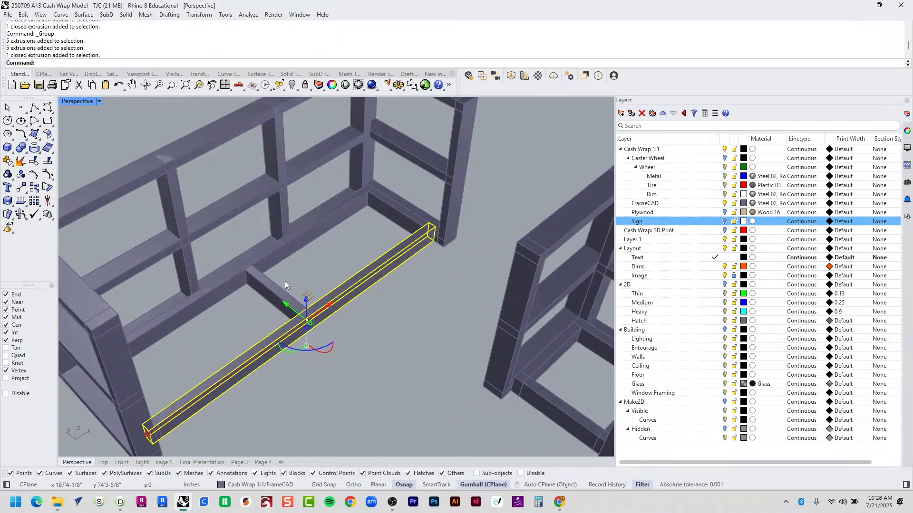
shift+click(284, 284)
shift+click(295, 246)
shift+click(405, 217)
right_drag(404, 216, 221, 217)
key(ctrl+g)
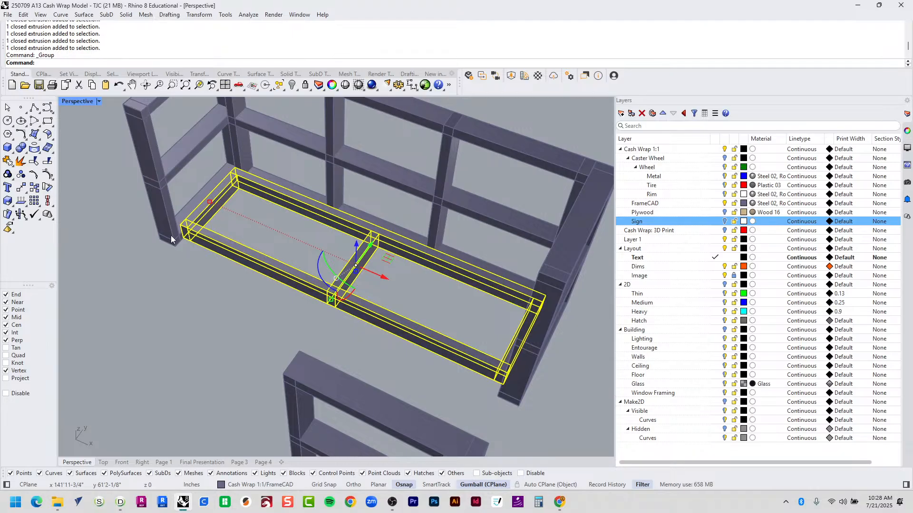
scroll(170, 235, down, 4)
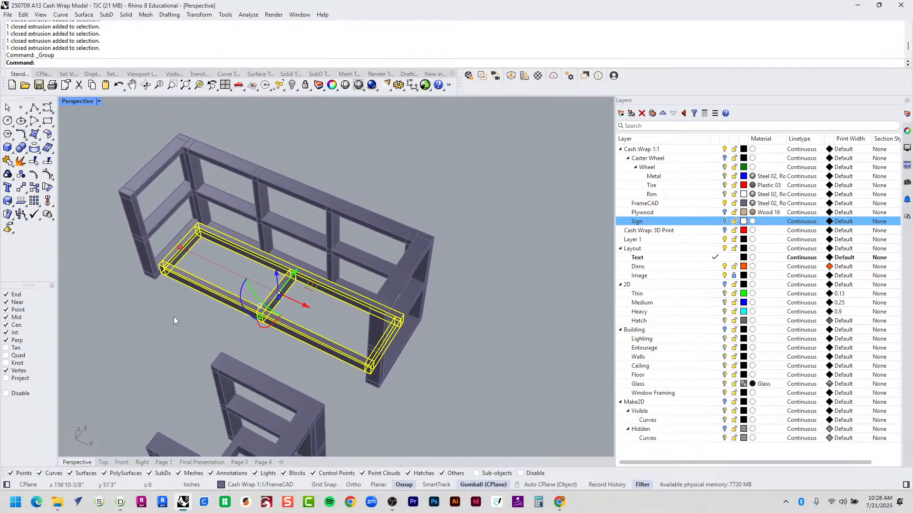
scroll(173, 317, up, 2)
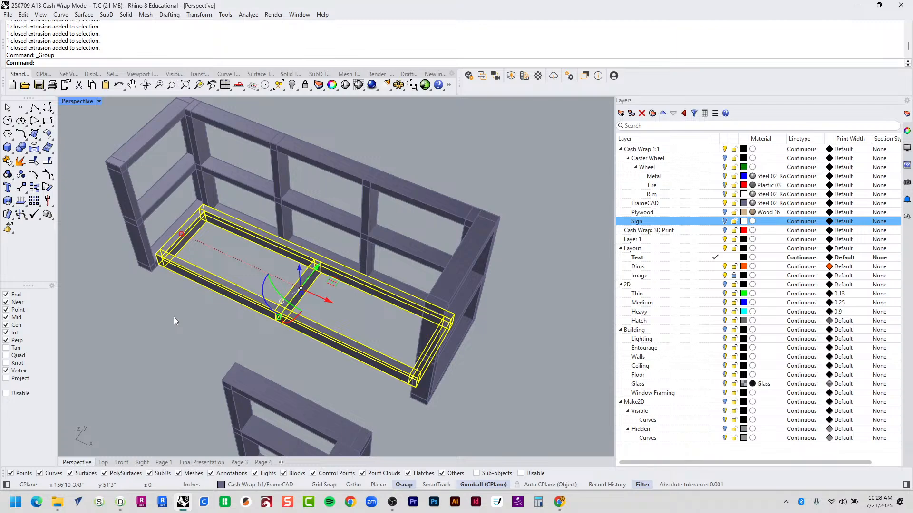
key(Escape)
Measure the end frame's depth with Distance, reading 2'-0".
scroll(162, 230, up, 2)
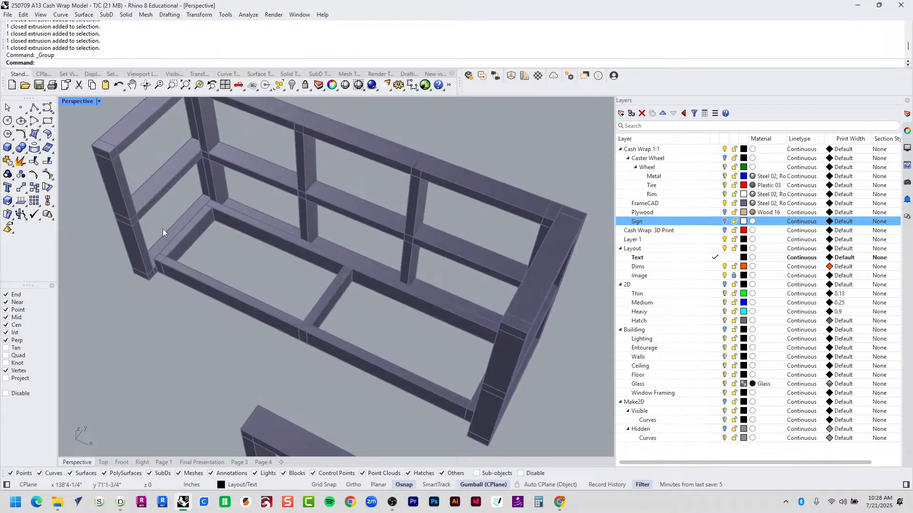
scroll(162, 229, down, 2)
text(D)
key(Return)
click(91, 218)
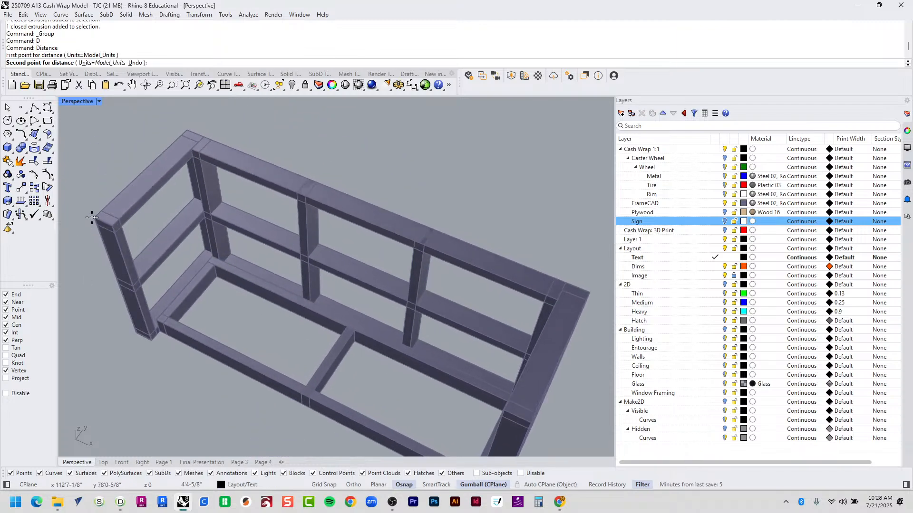
click(187, 135)
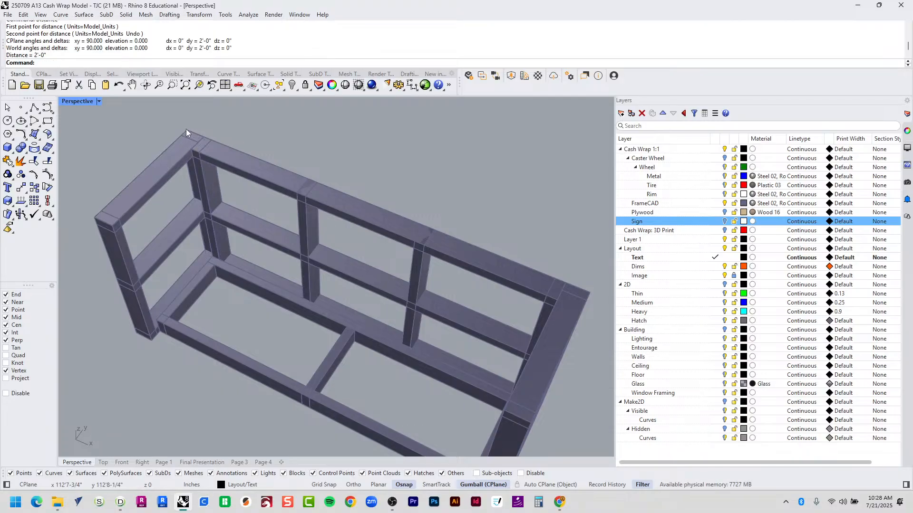
Take two more Distance measurements on the end frame, finding its 2'7-3/4" height.
text(D)
key(Return)
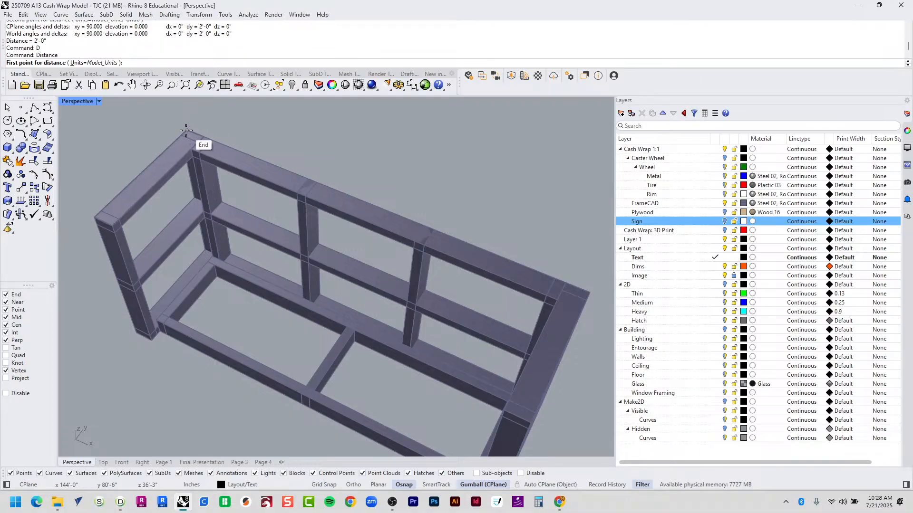
click(187, 130)
click(101, 220)
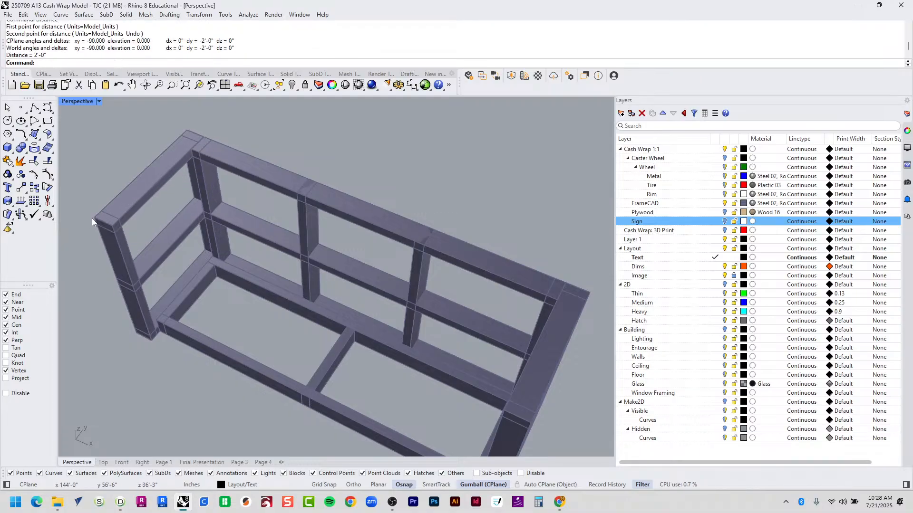
text(D)
key(Return)
click(136, 332)
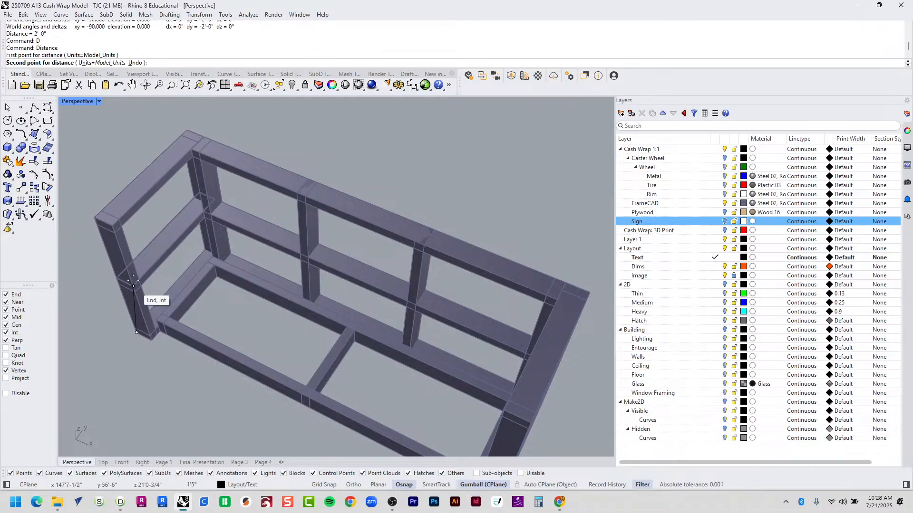
click(93, 218)
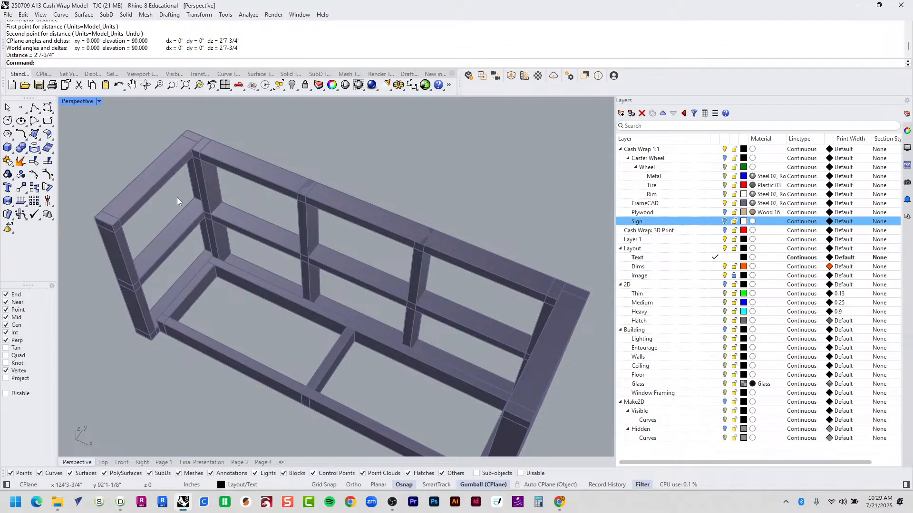
Select the left, middle and right frames, deselect them, and bring FRAMECAD Detailer forward.
click(115, 209)
click(221, 332)
right_drag(223, 340, 228, 271)
click(155, 244)
click(319, 221)
click(565, 271)
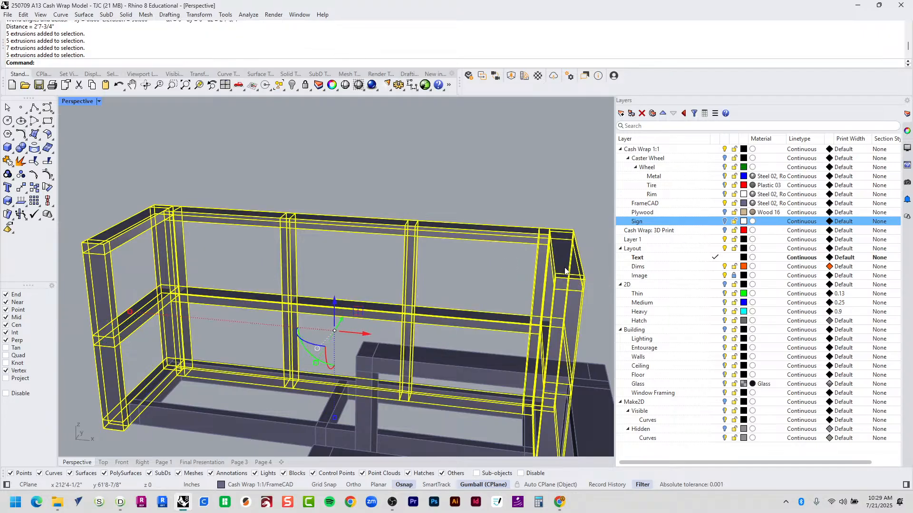
click(302, 261)
key(alt+Tab)
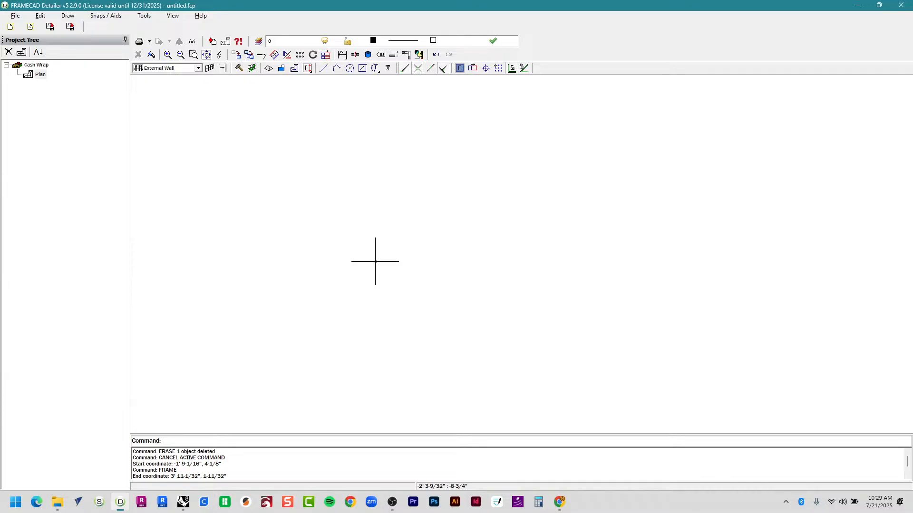
Try starting a line at the plan origin, then cancel the attempt.
click(326, 70)
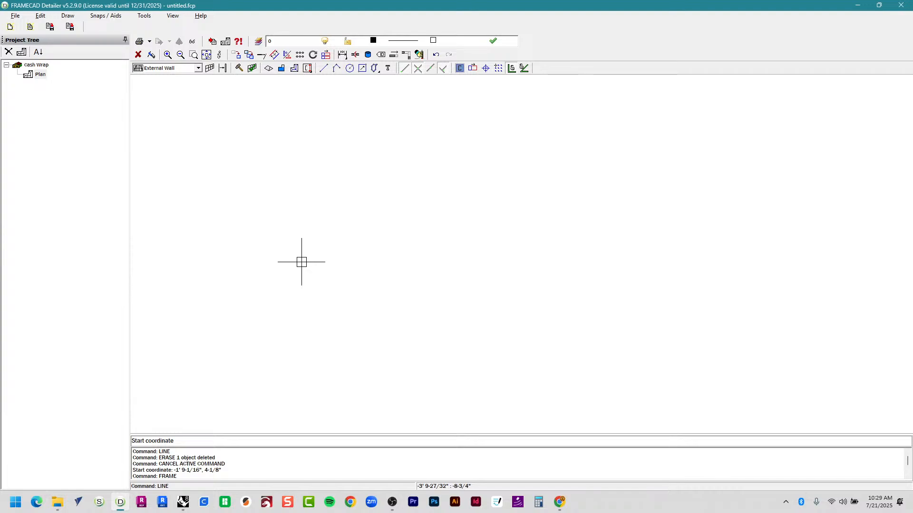
text(0)
key(Return)
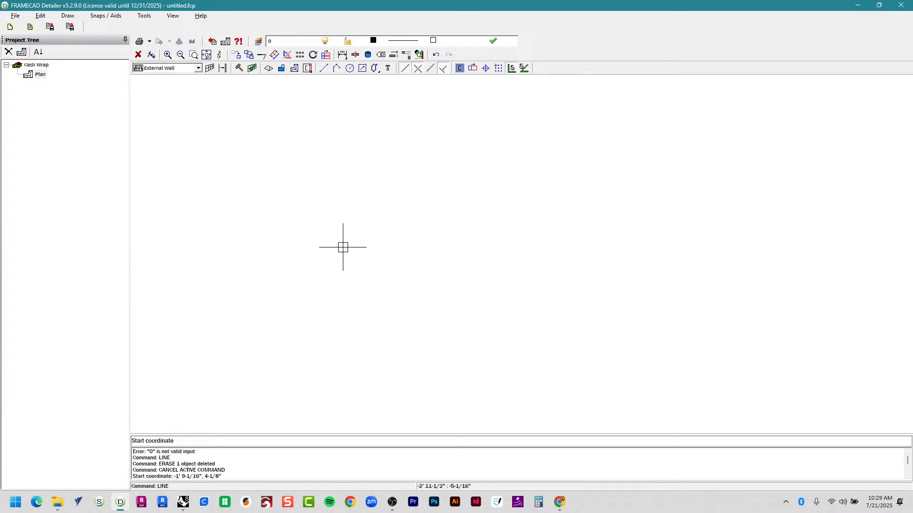
text(0,0)
key(Return)
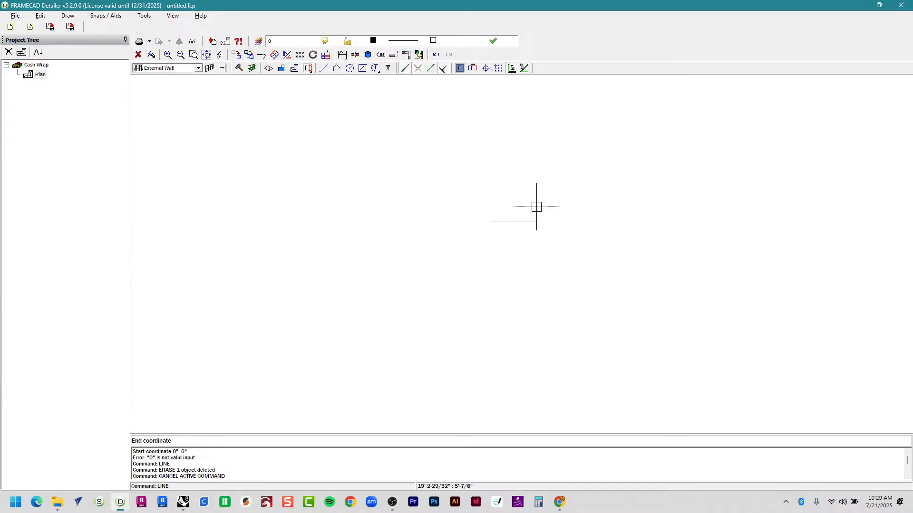
key(Escape)
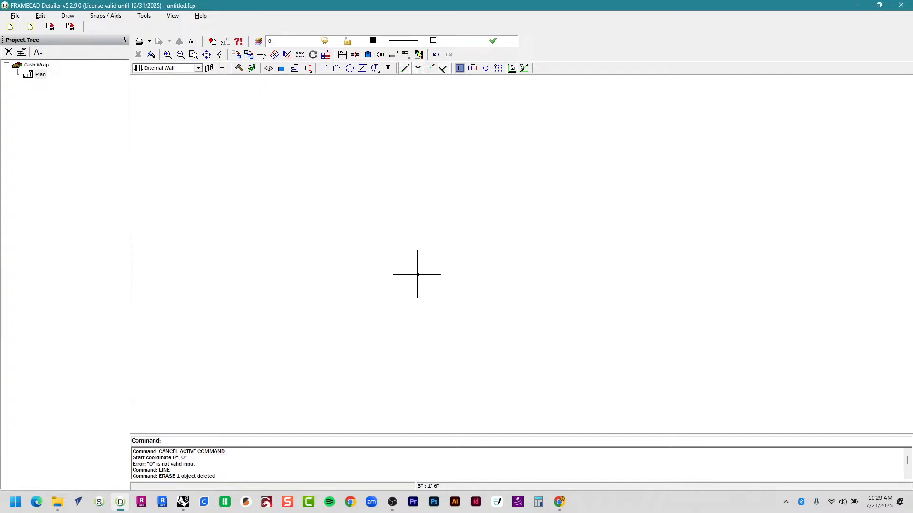
Draw a line from 0",0 straight up 24 inches, then return to Rhino.
key(Return)
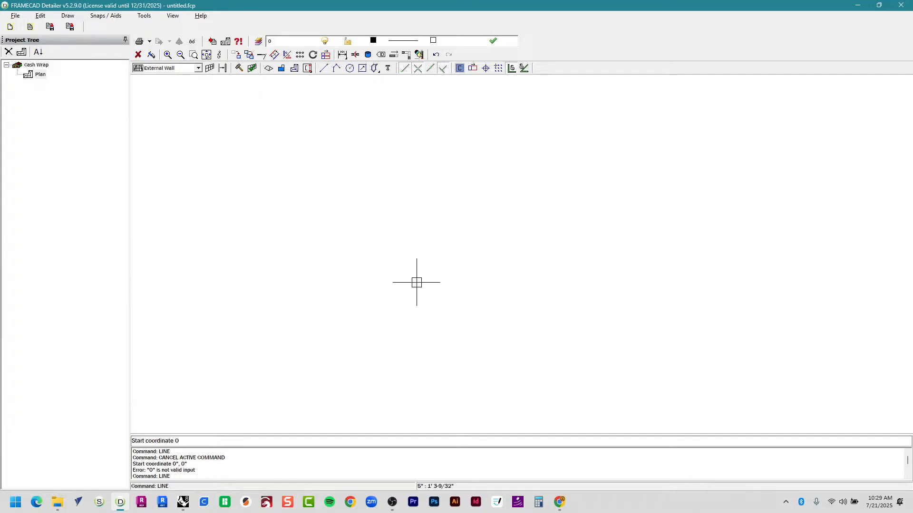
text(0", 0)
key(Return)
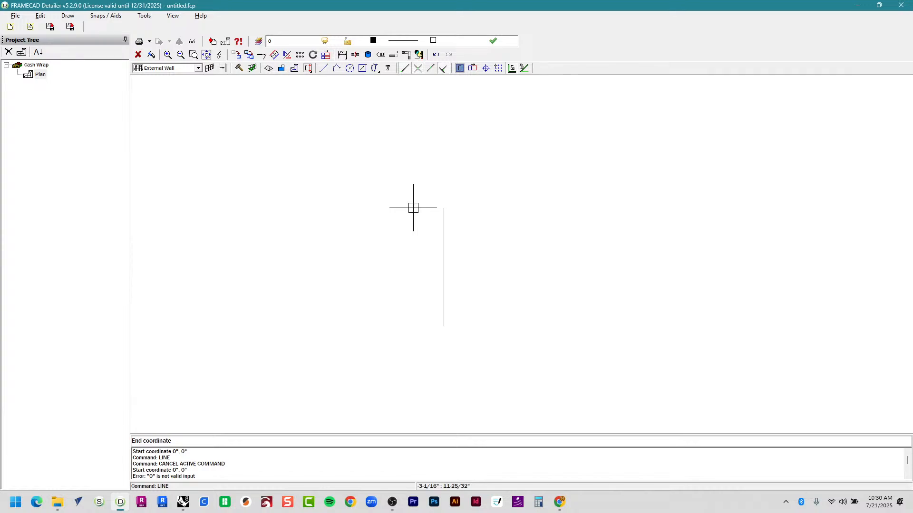
text(24)
key(Return)
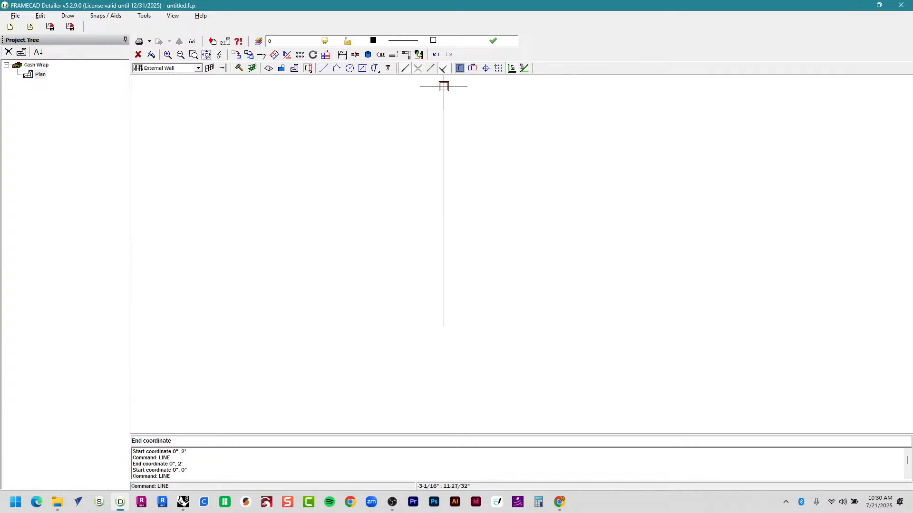
scroll(442, 261, down, 3)
middle_drag(550, 185, 471, 187)
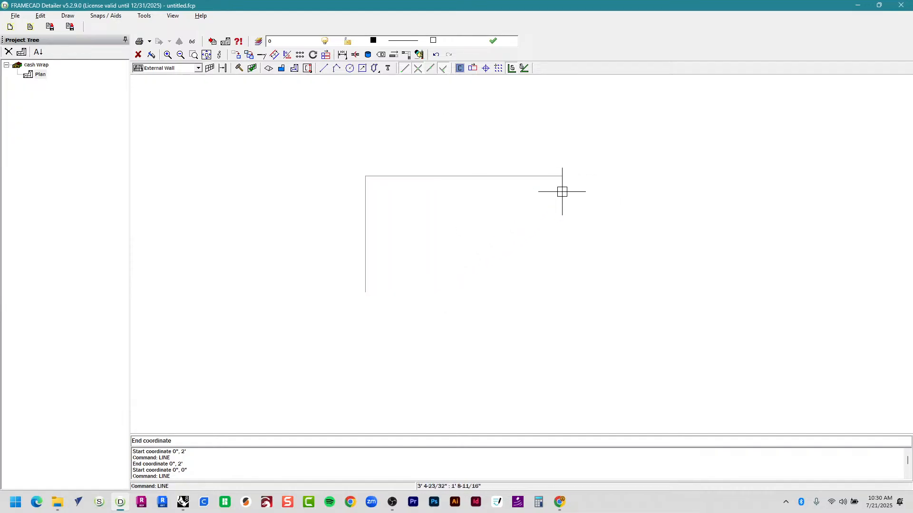
key(alt+Tab)
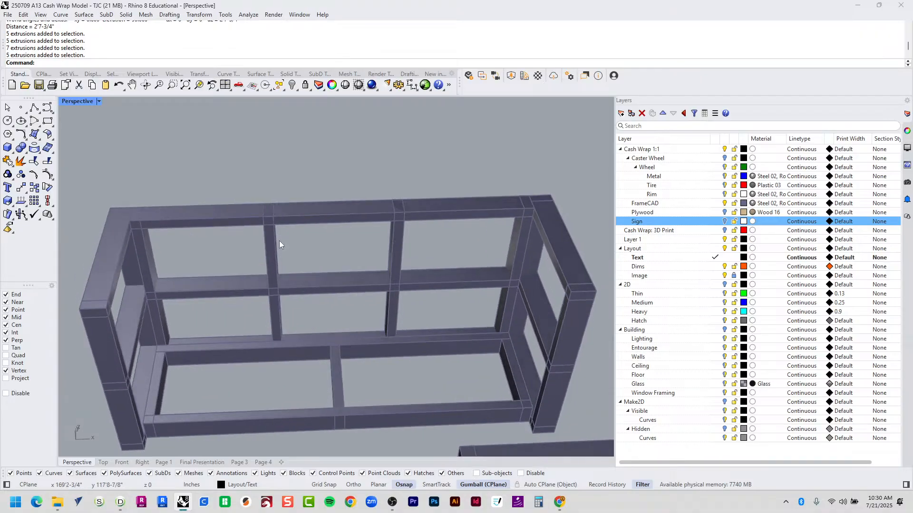
Measure along the frame's top with Distance, from corner to midpoint and corner to corner.
text(D)
key(Return)
scroll(135, 214, up, 3)
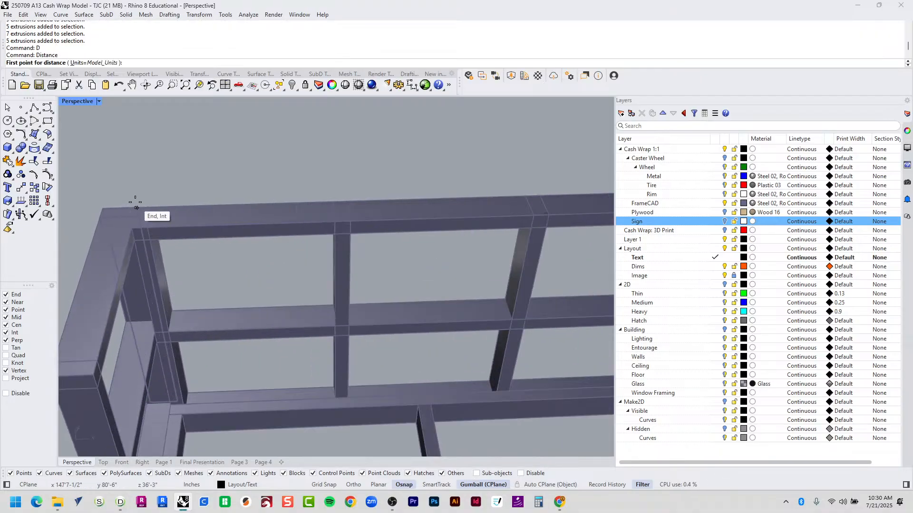
click(135, 203)
scroll(302, 203, down, 3)
scroll(502, 198, up, 3)
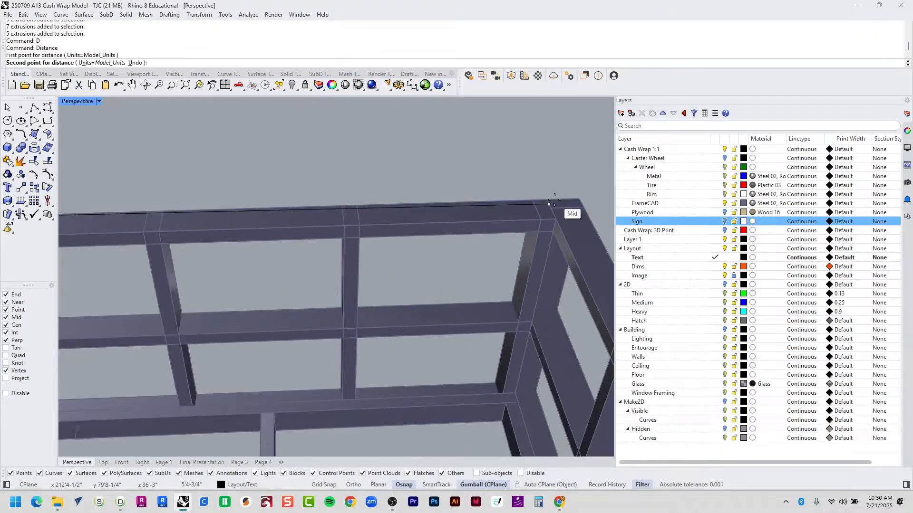
click(550, 202)
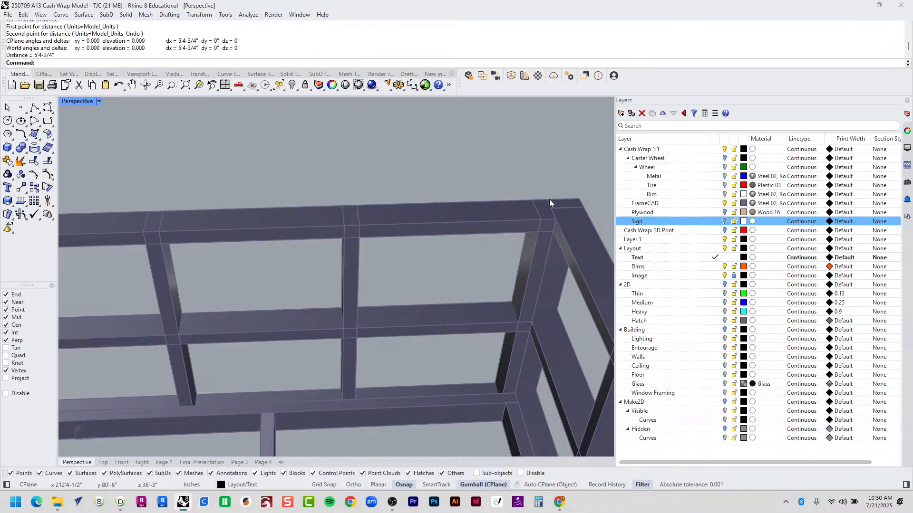
text(D)
key(Return)
click(552, 202)
scroll(552, 199, down, 2)
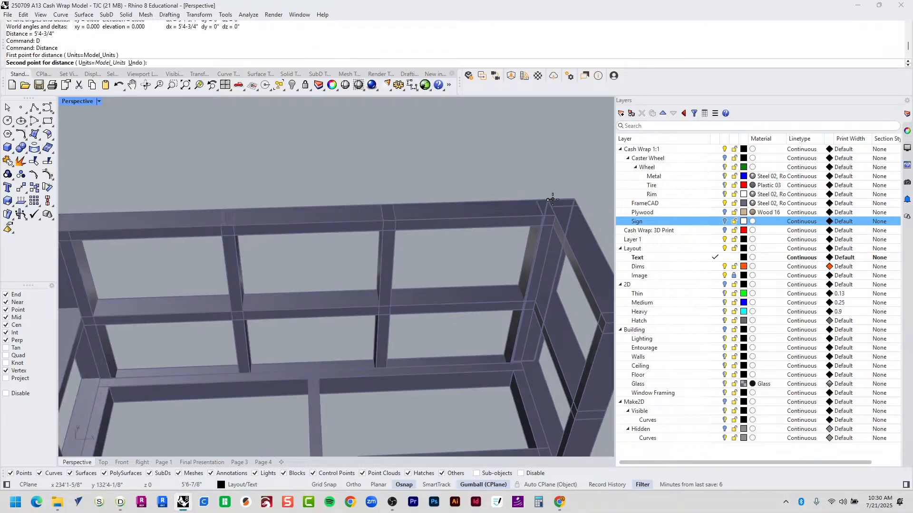
scroll(473, 210, down, 3)
scroll(371, 226, up, 4)
click(333, 208)
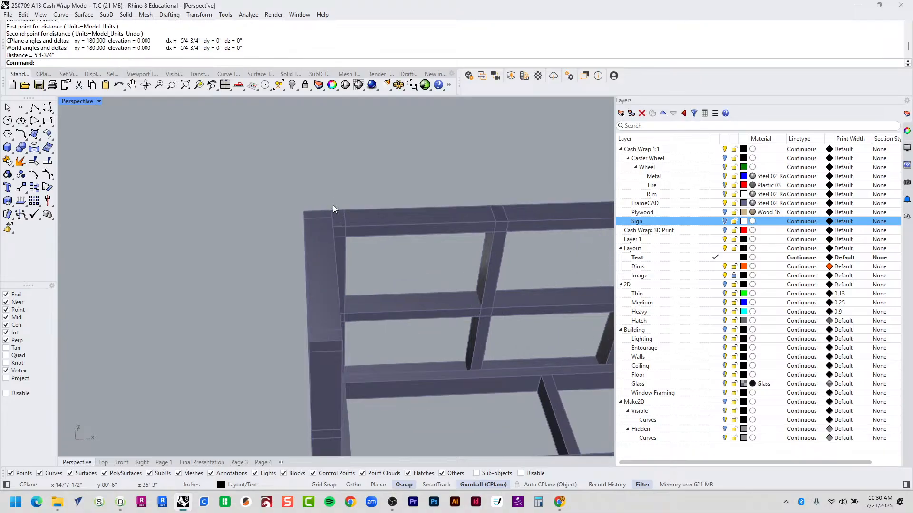
shift+right_drag(471, 216, 305, 194)
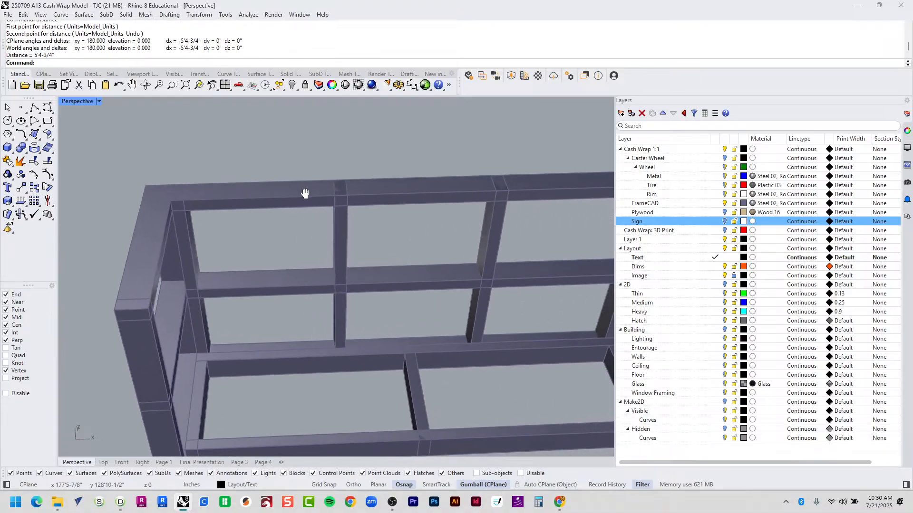
Measure the frame's 2'-0" end depth and 5'4-3/4" top length, then return to Detailer.
text(D)
key(Return)
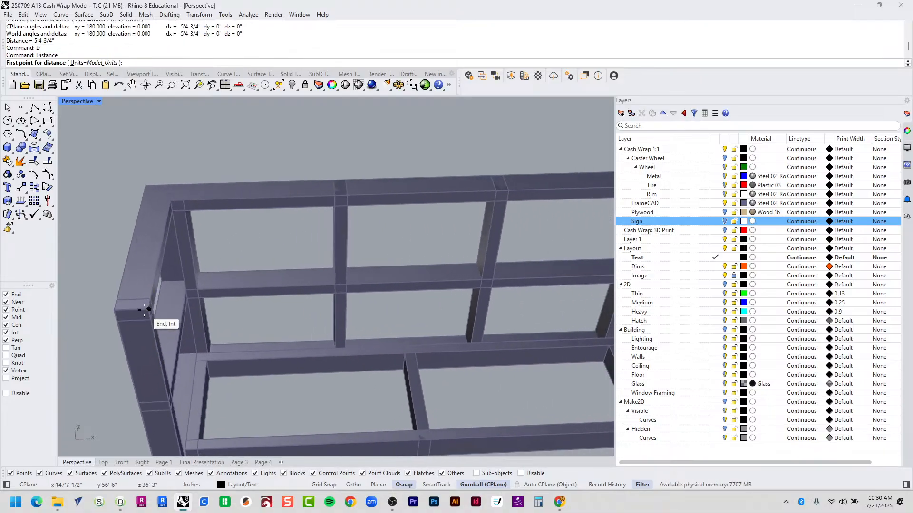
click(144, 310)
click(175, 189)
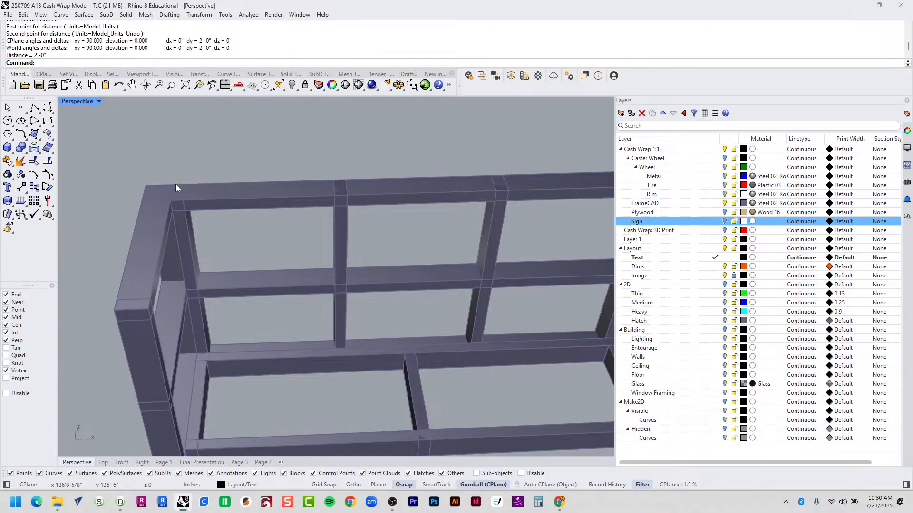
text(D)
key(Return)
click(175, 184)
shift+right_drag(500, 176, 322, 174)
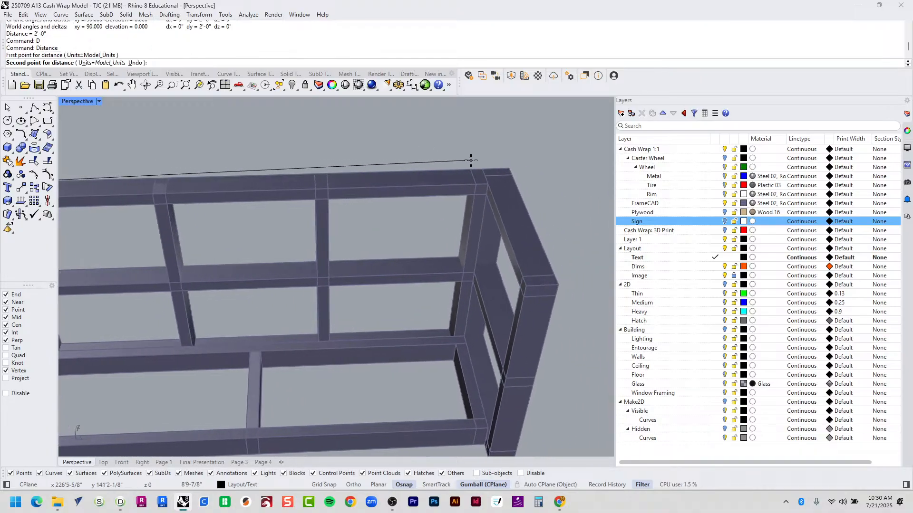
click(484, 166)
scroll(483, 168, down, 2)
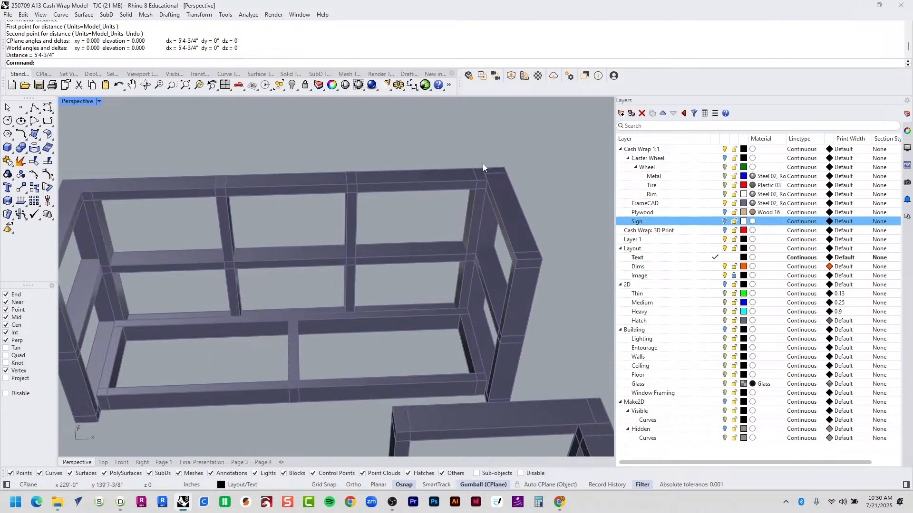
key(alt+Tab)
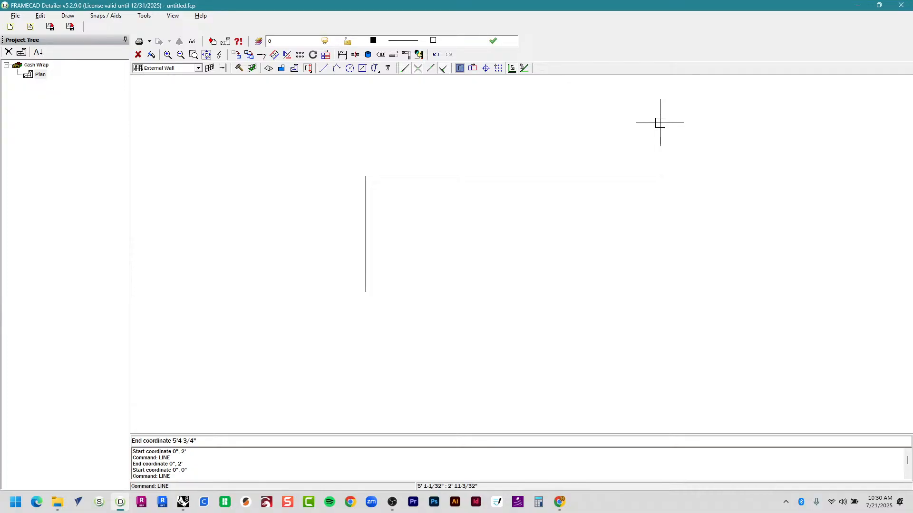
Add the 5'4-3/4" top line and a 24-inch right side, then end LINE.
key(Return)
text(4)
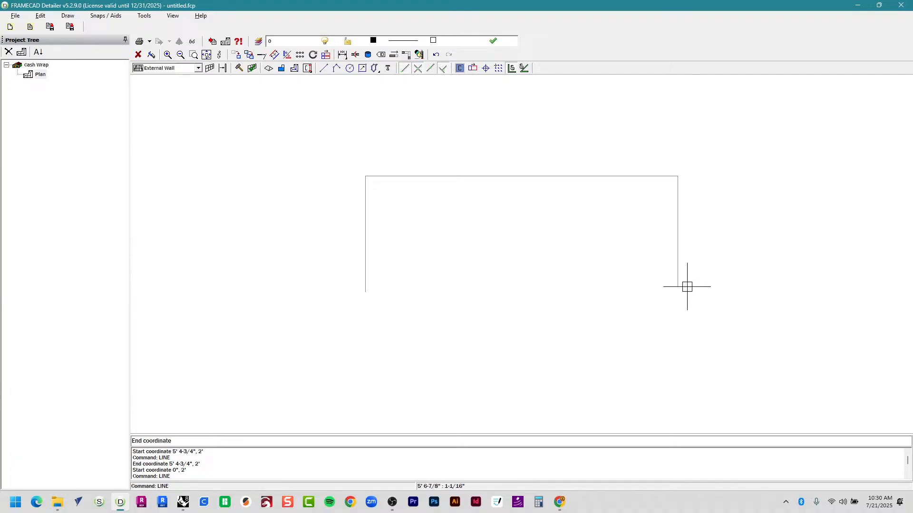
text(24)
key(Return)
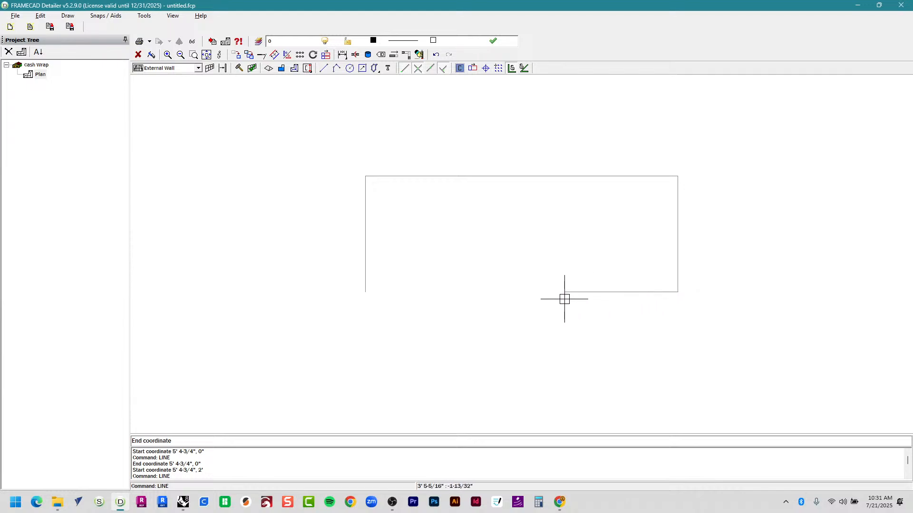
key(Escape)
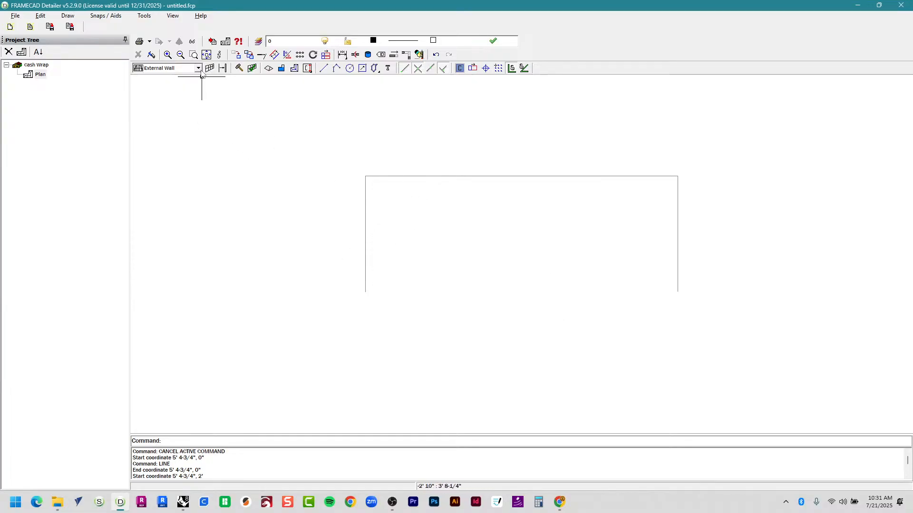
Place External Wall frame Ex1 from the origin corner to the left line's top, with Snap Near on.
click(163, 70)
click(163, 86)
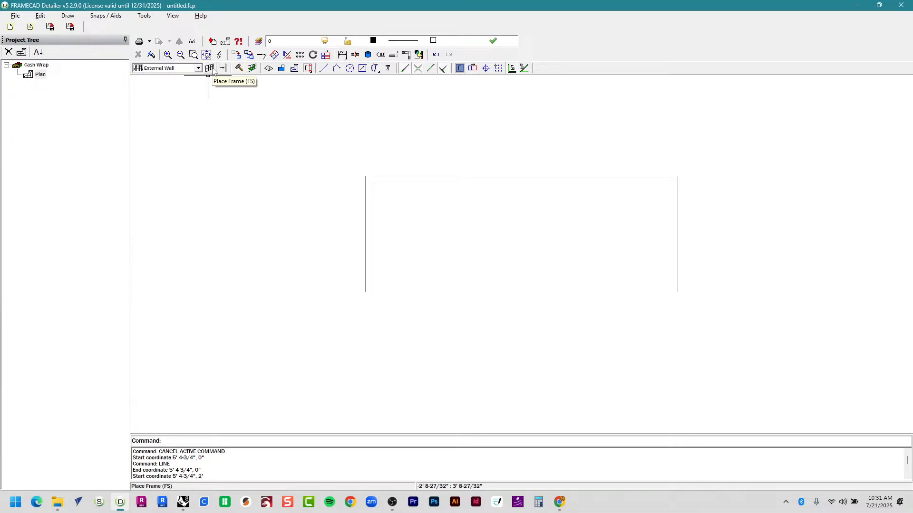
click(211, 70)
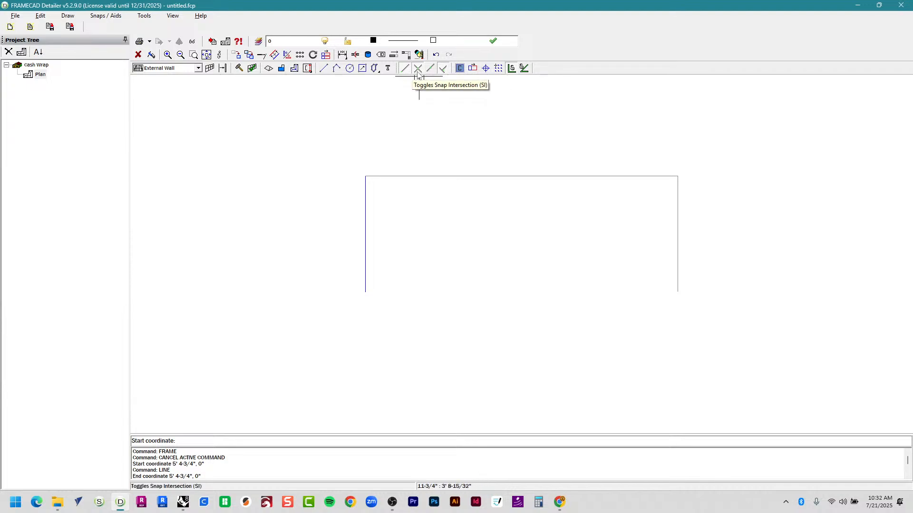
click(442, 72)
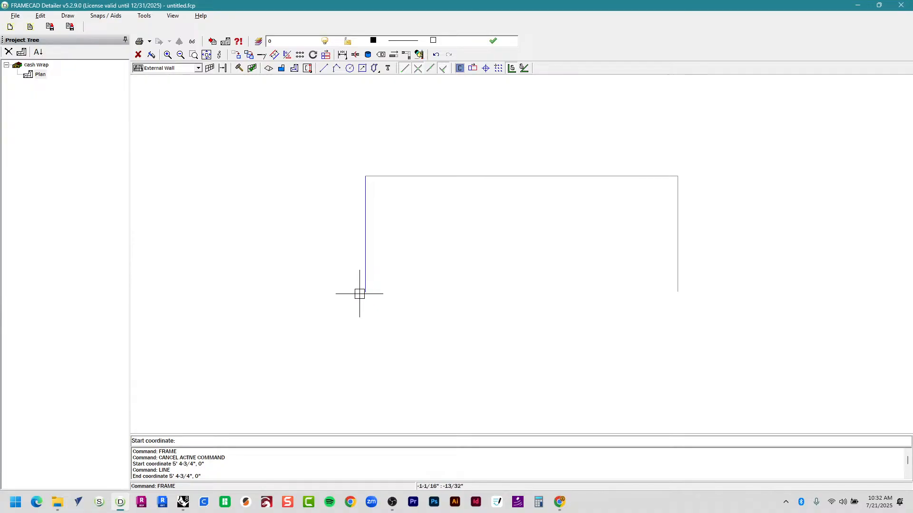
scroll(369, 298, up, 1)
scroll(369, 298, up, 2)
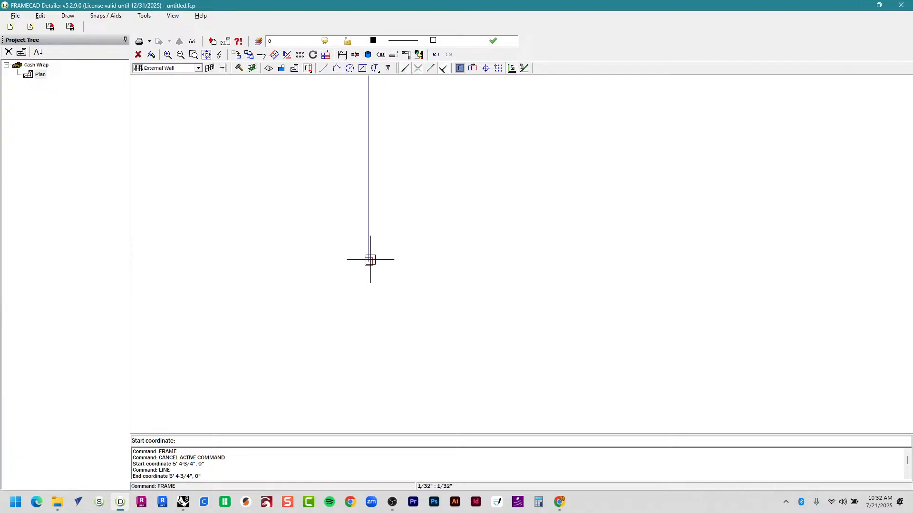
click(370, 260)
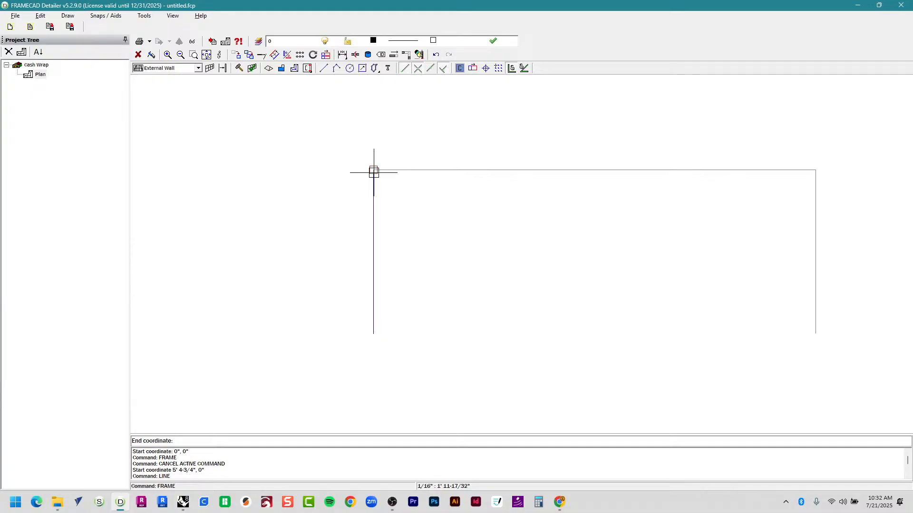
click(374, 172)
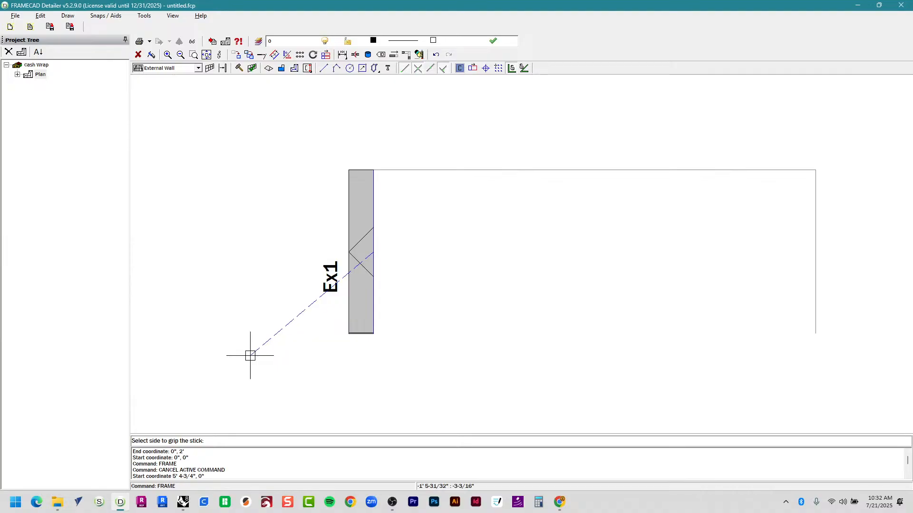
Skip Ex1's grip side, then draw Ex2 along the right 2' side and set its grip side.
key(Escape)
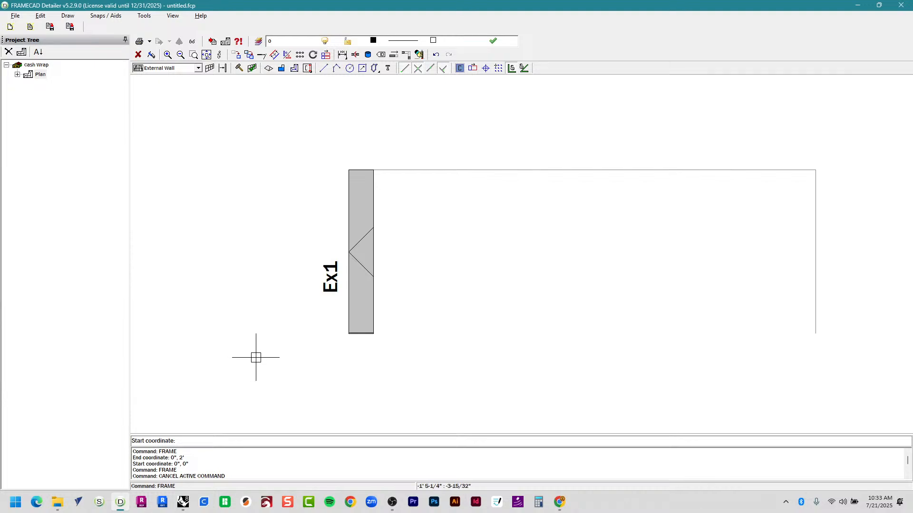
scroll(250, 363, down, 2)
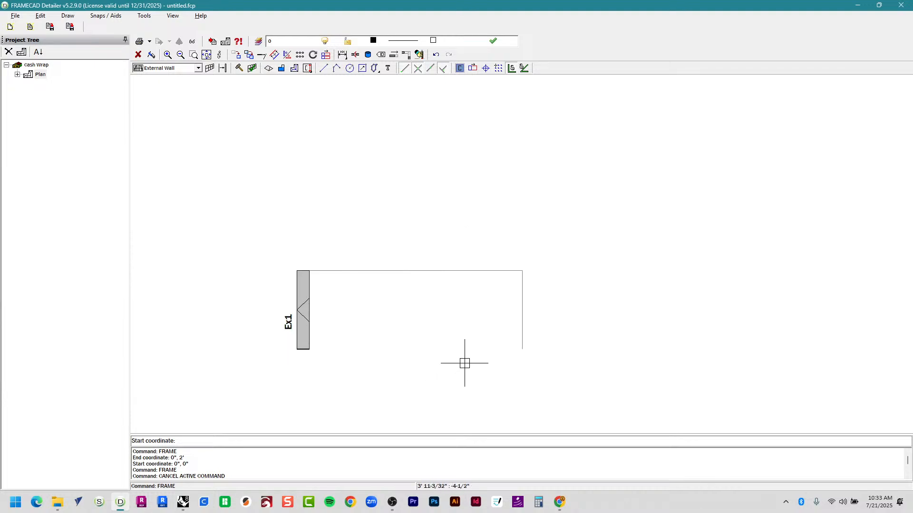
scroll(464, 363, up, 3)
scroll(459, 350, down, 2)
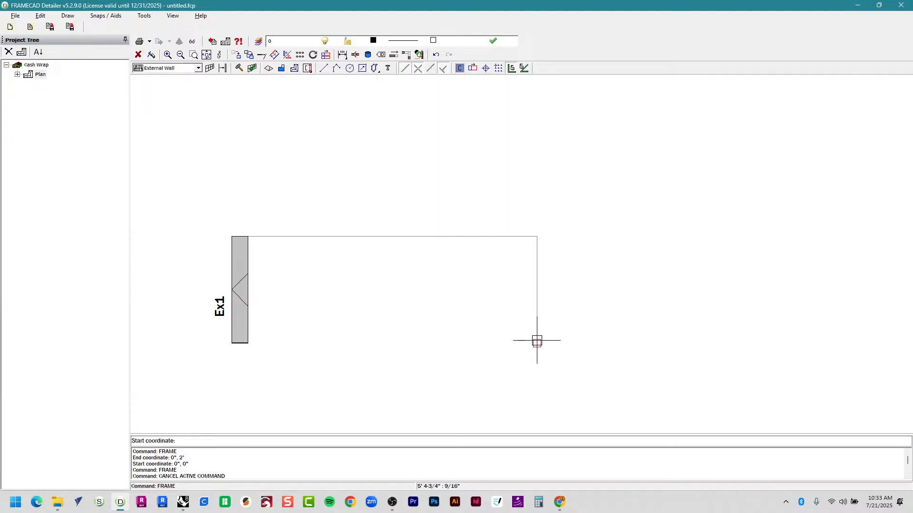
click(537, 341)
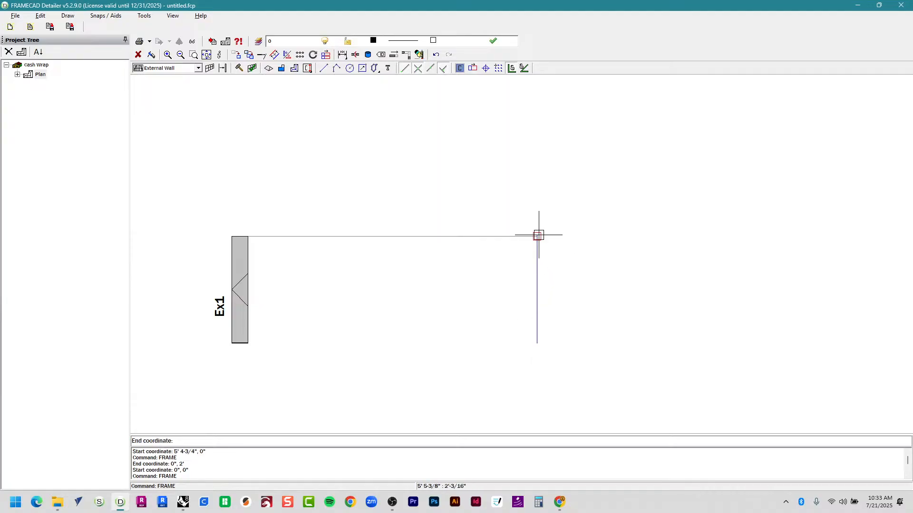
click(539, 235)
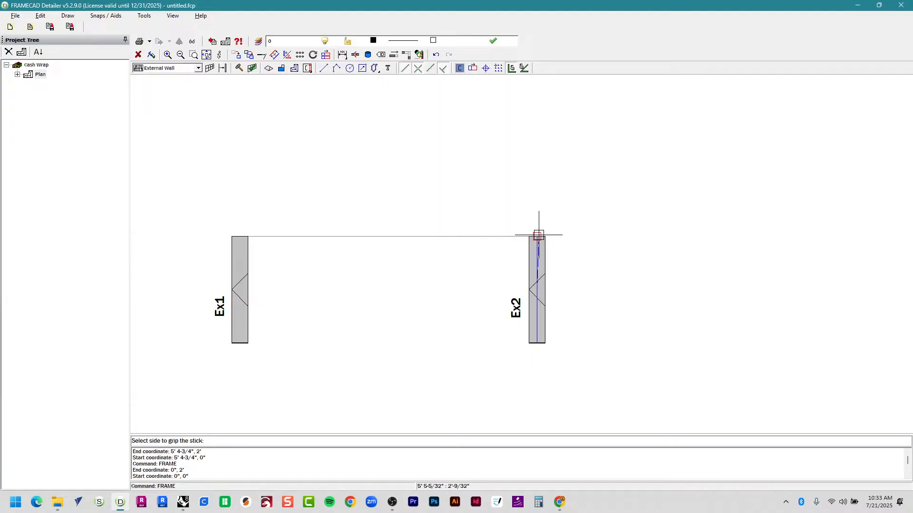
click(692, 314)
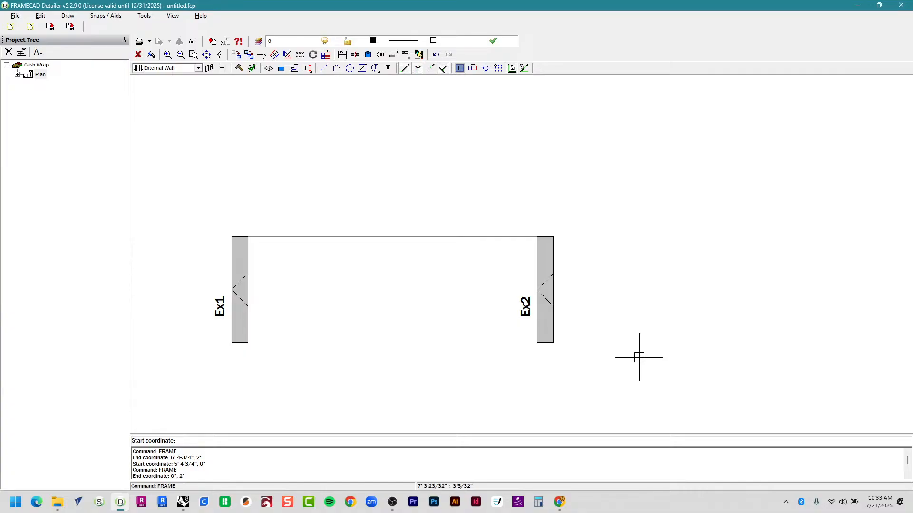
Draw Ex3 across the top from Ex1 to Ex2 and choose its grip side.
click(249, 236)
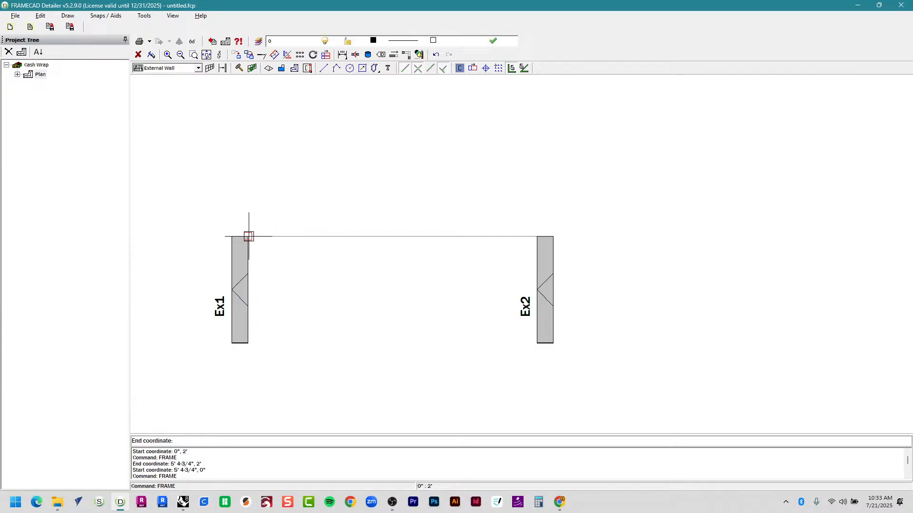
click(536, 237)
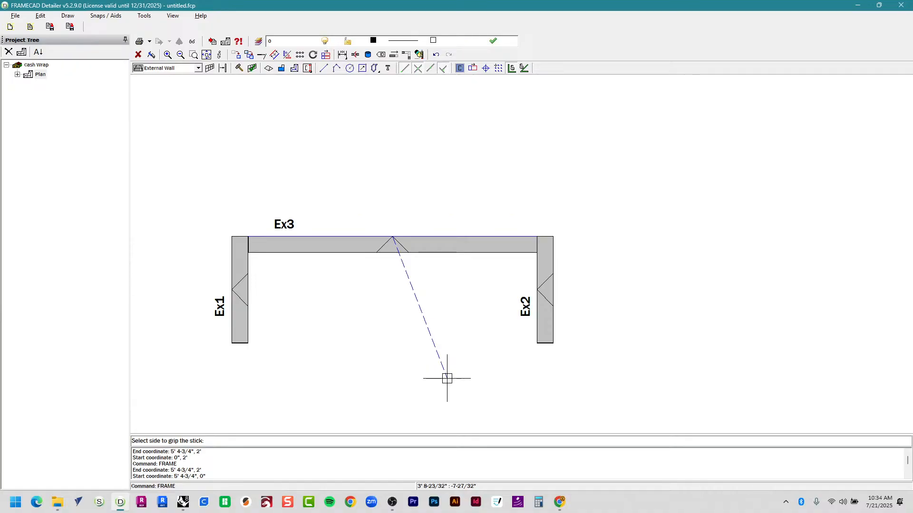
click(446, 378)
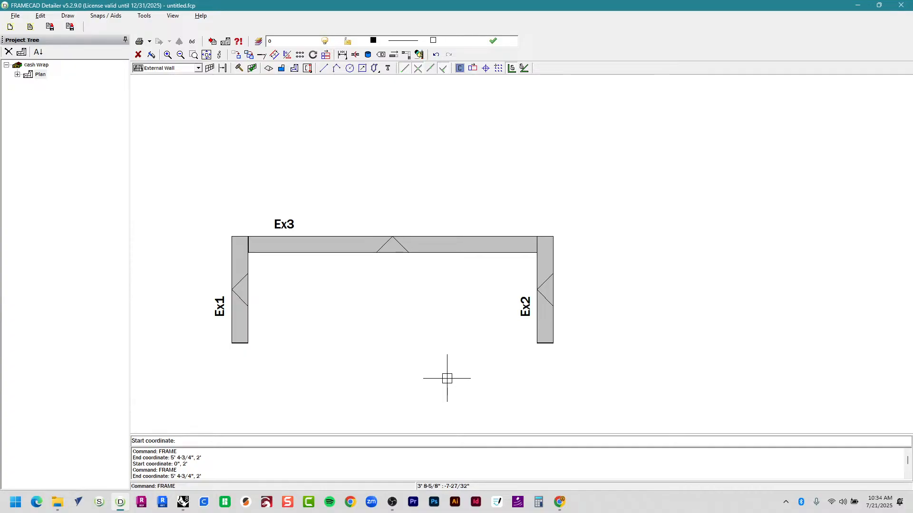
Stop drawing, then review Properties and machine setup for Ex1, Ex2 and Ex3 without changes.
key(Escape)
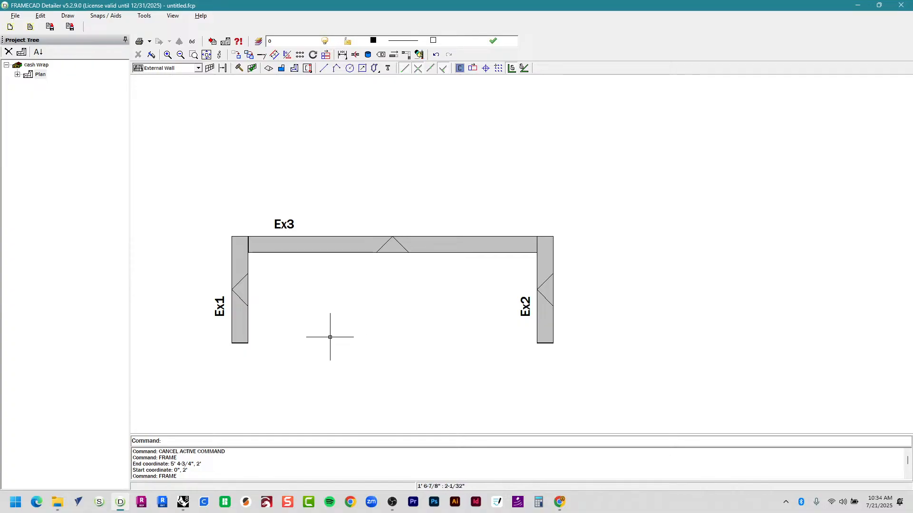
click(240, 283)
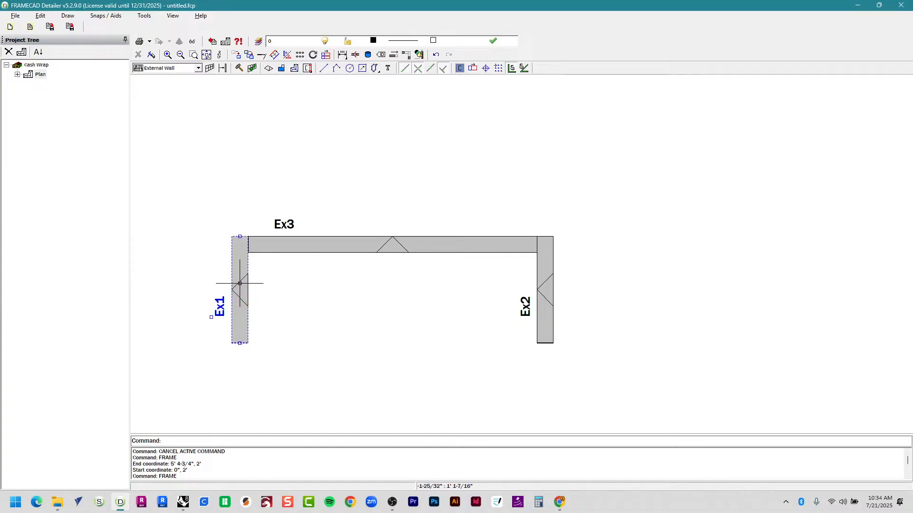
click(340, 246)
click(544, 281)
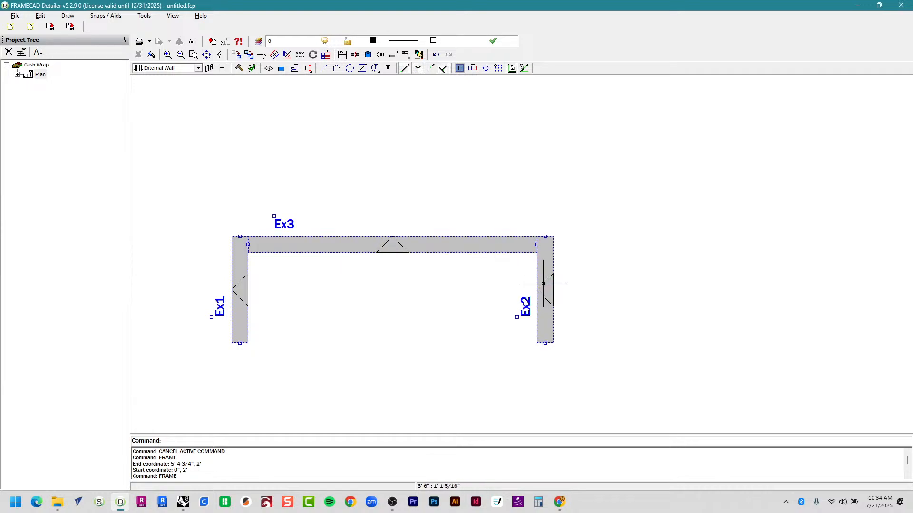
right_click(544, 283)
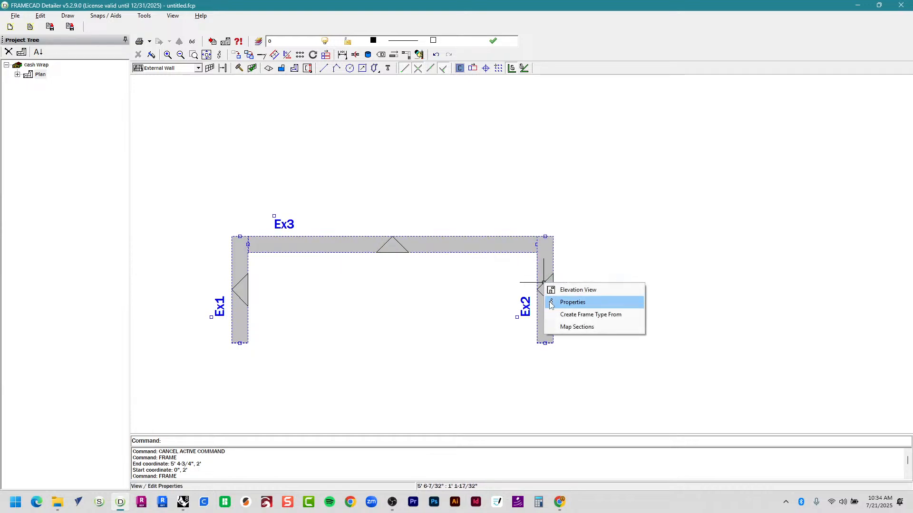
click(552, 303)
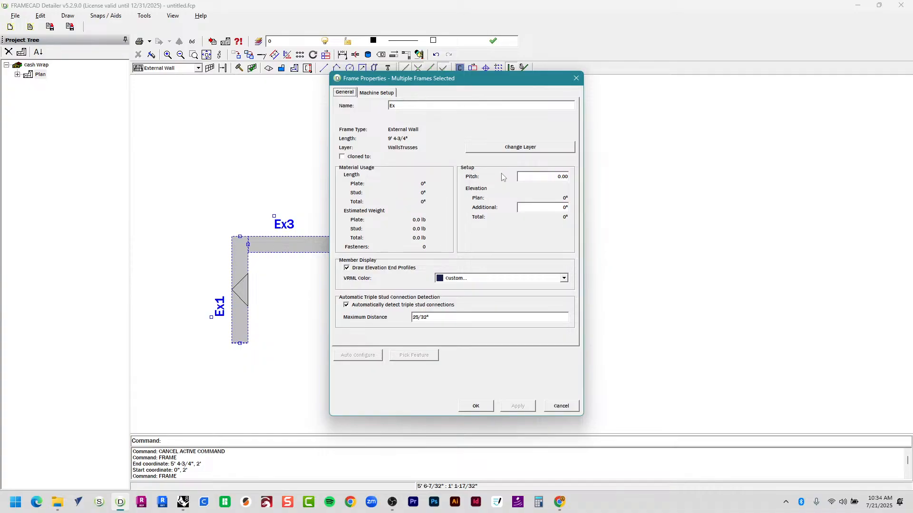
drag(372, 85, 374, 86)
click(377, 95)
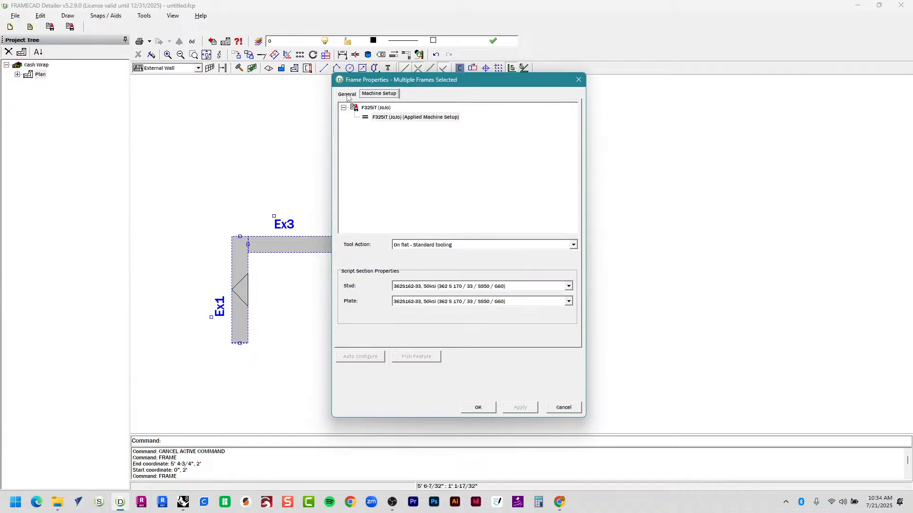
click(353, 94)
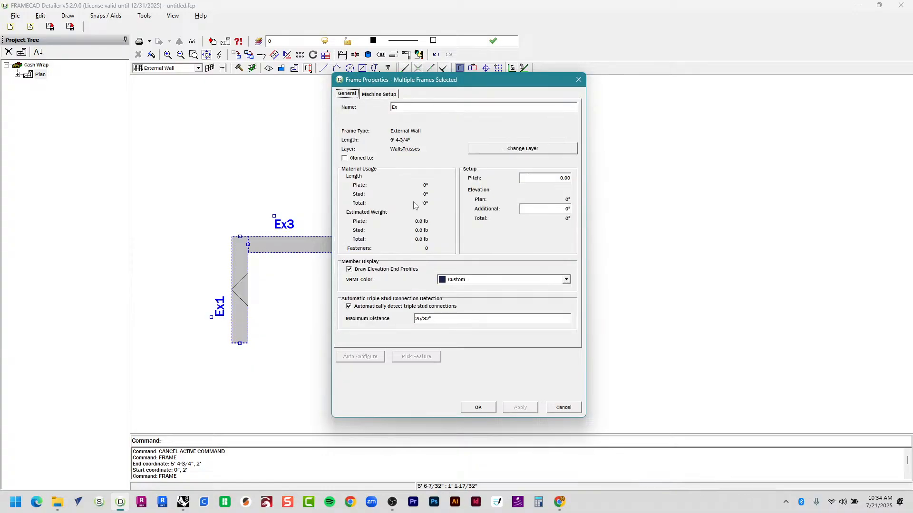
key(Escape)
key(Escape)
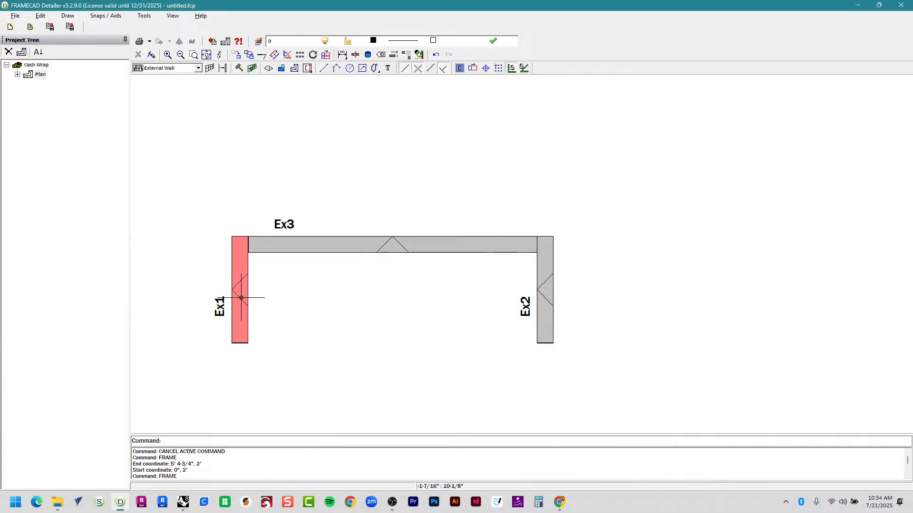
Open the Properties of frame Ex1 on its own.
click(240, 292)
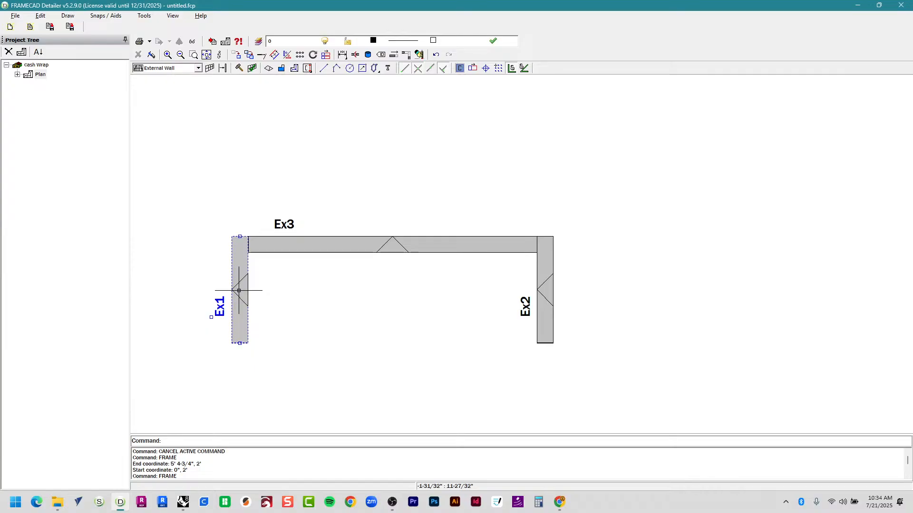
right_click(238, 291)
click(264, 310)
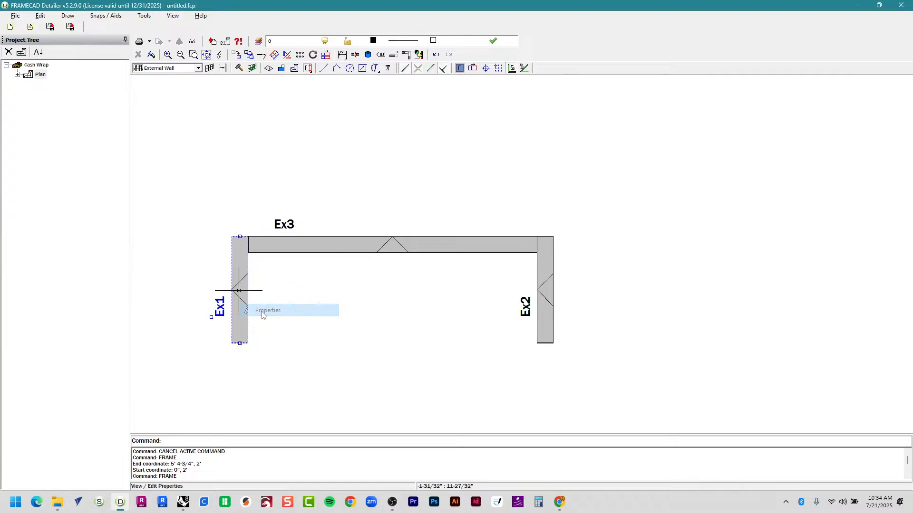
Measure the frame post's height in Rhino with Distance, reading 2'7-3/4".
click(407, 95)
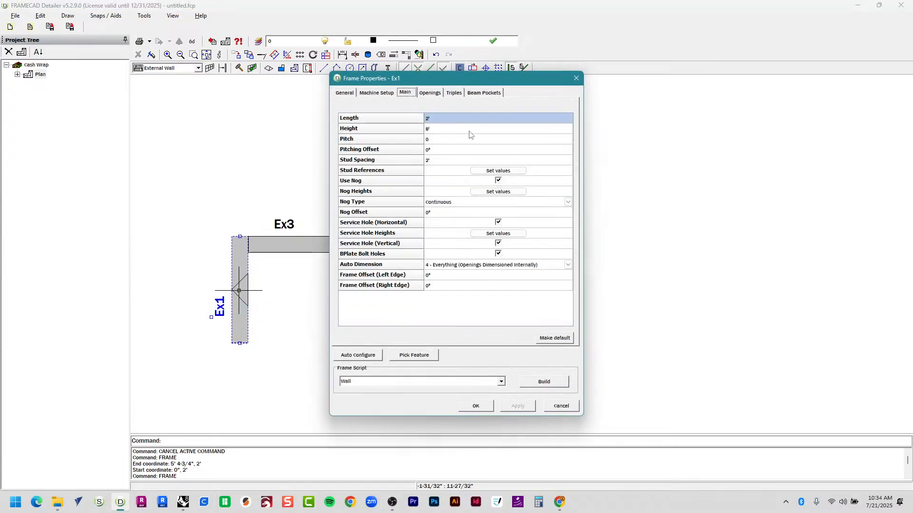
click(443, 131)
click(436, 129)
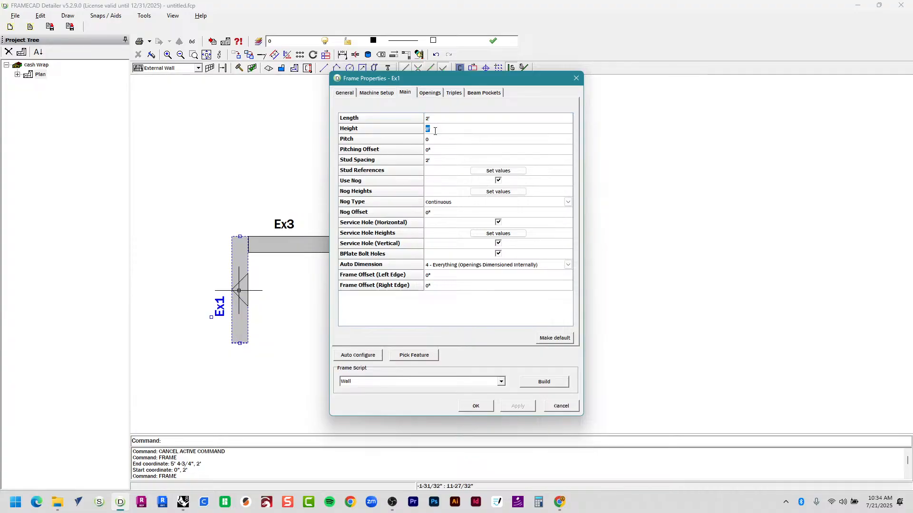
key(alt+Tab)
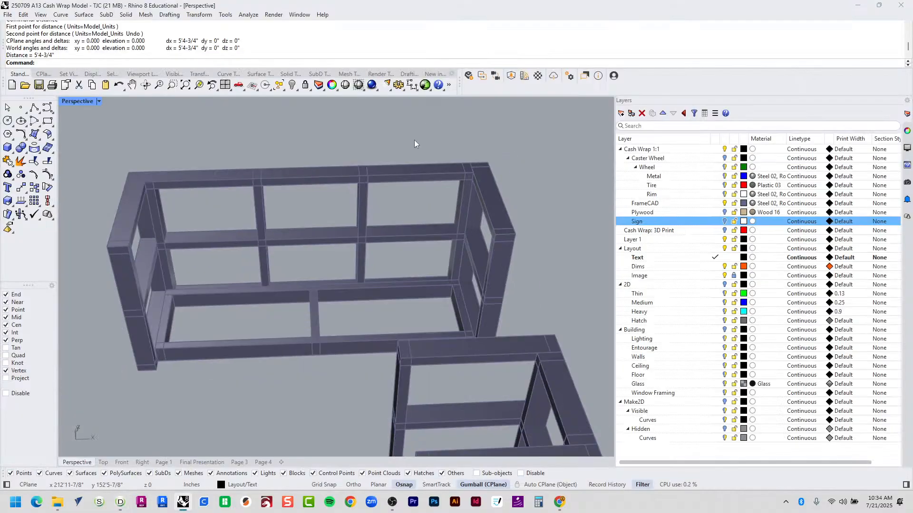
text(d)
key(Return)
click(190, 327)
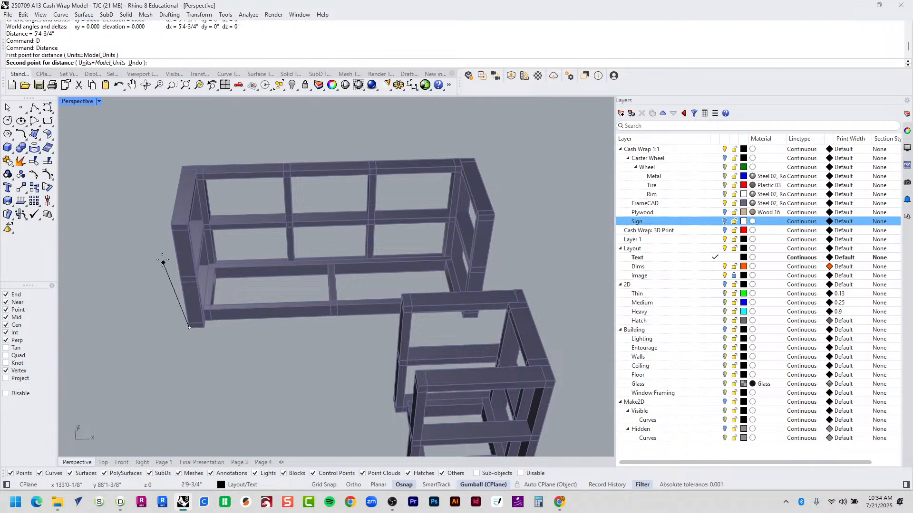
click(179, 232)
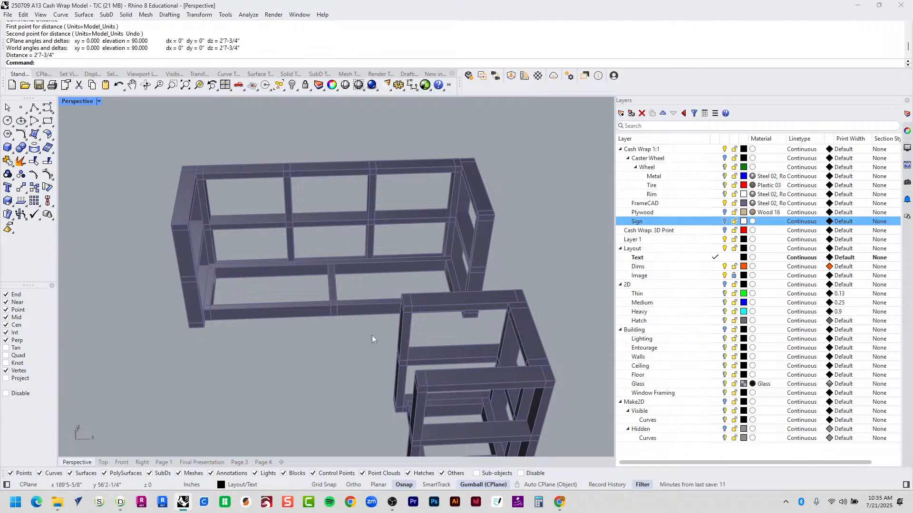
key(alt+Tab)
key(alt+Tab)
drag(56, 55, 35, 46)
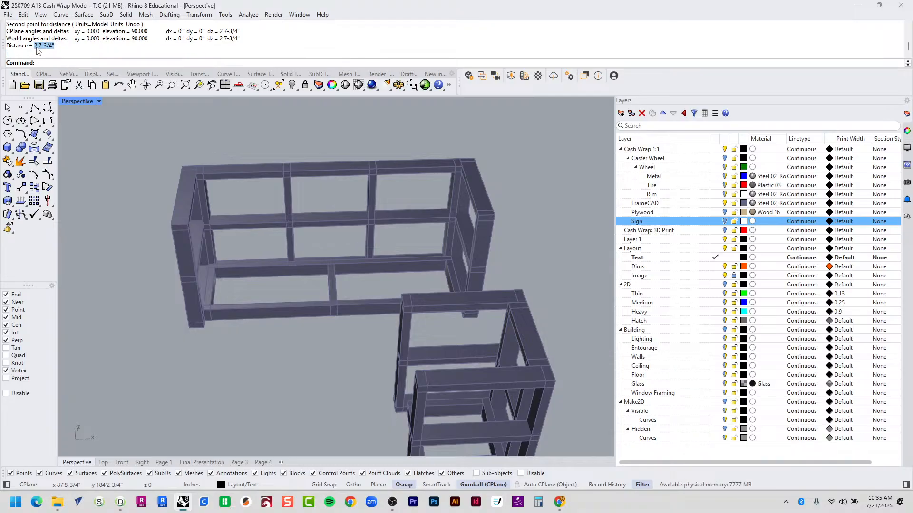
key(alt+Tab)
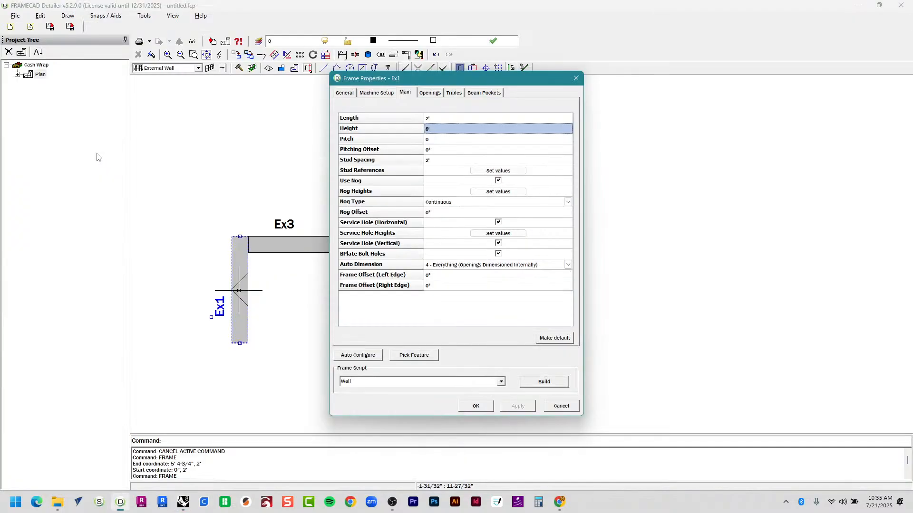
Enter 2'7-3/4" as Ex1's Height and commit it.
click(449, 128)
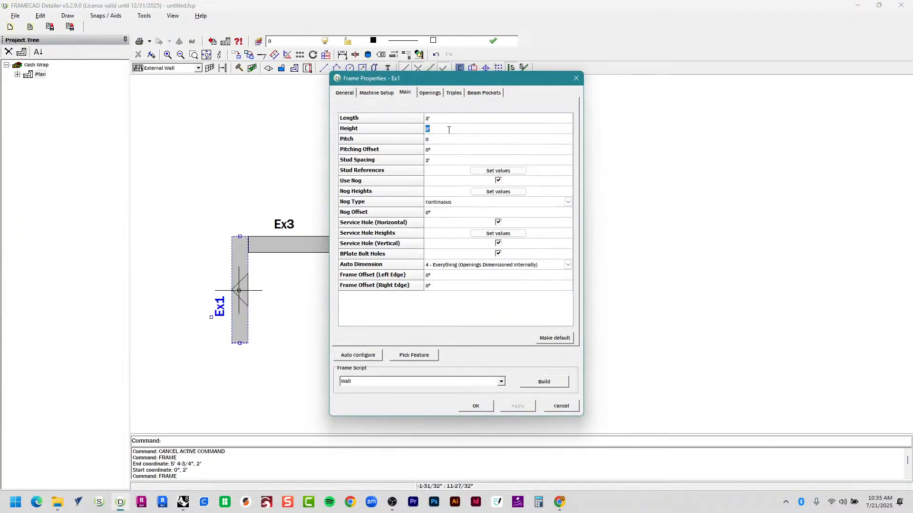
text(2')
key(alt+Tab)
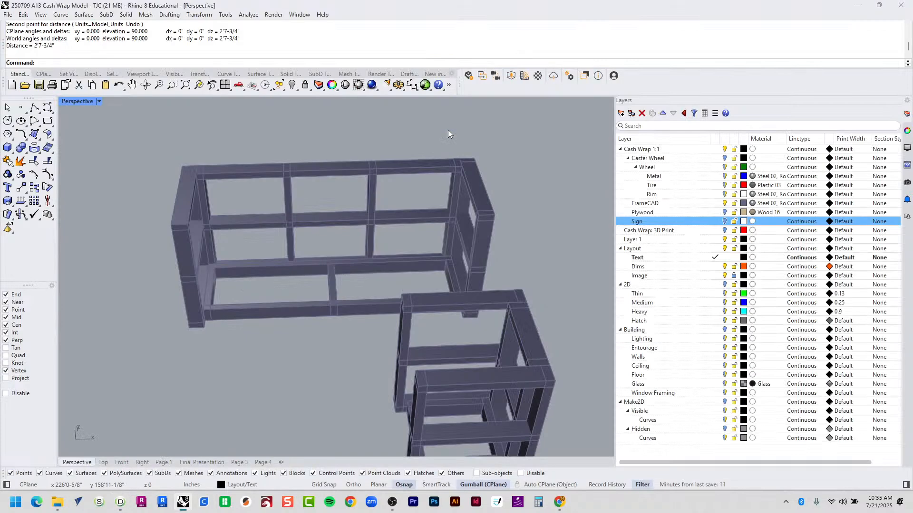
key(alt+Tab)
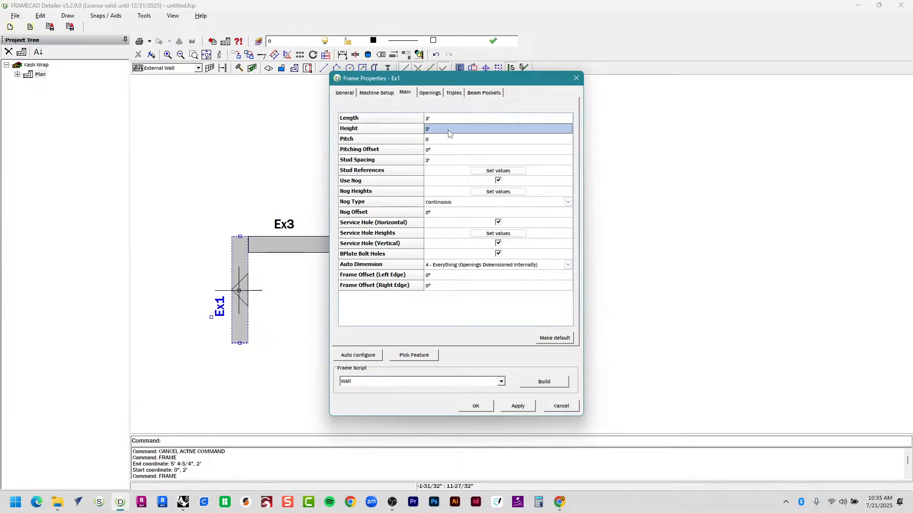
click(448, 129)
click(449, 130)
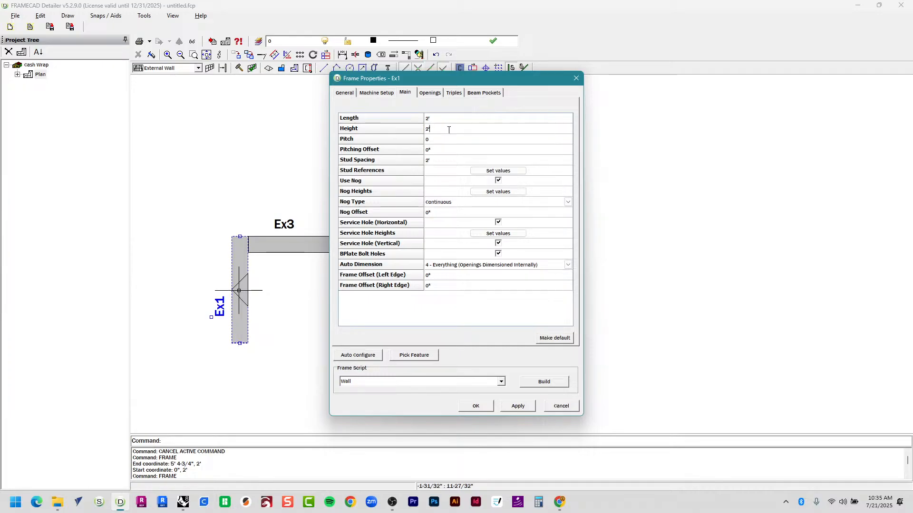
text(7-3/4)
key(Tab)
click(450, 160)
Open Ex1's elevation full-screen, then switch over to the Rhino cash-wrap model.
click(535, 383)
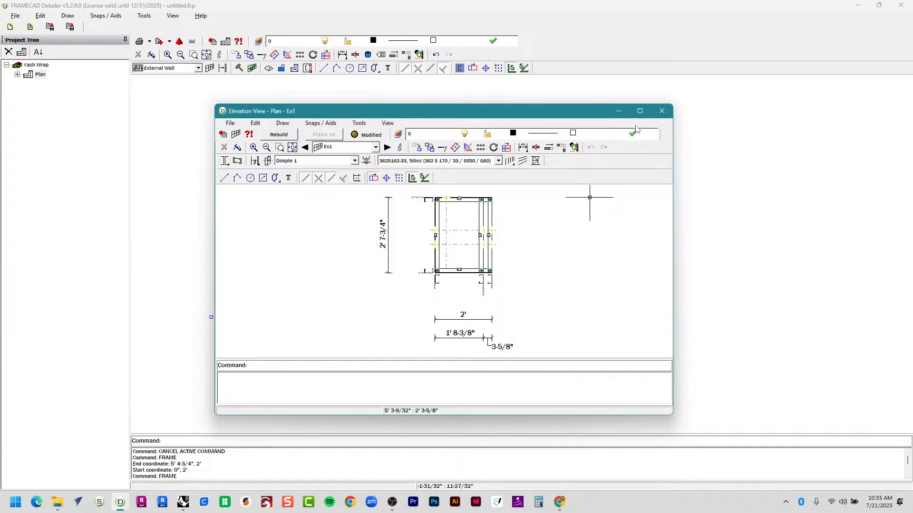
click(640, 112)
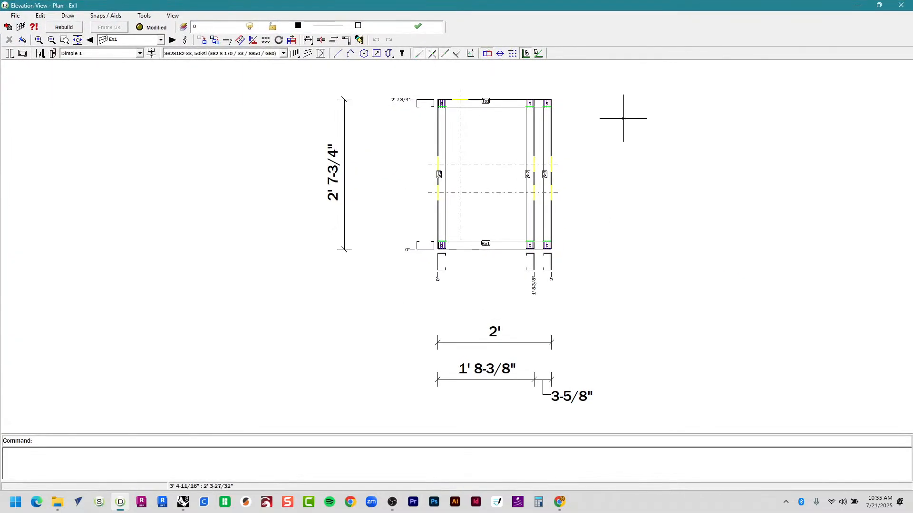
scroll(464, 93, up, 2)
scroll(464, 93, down, 2)
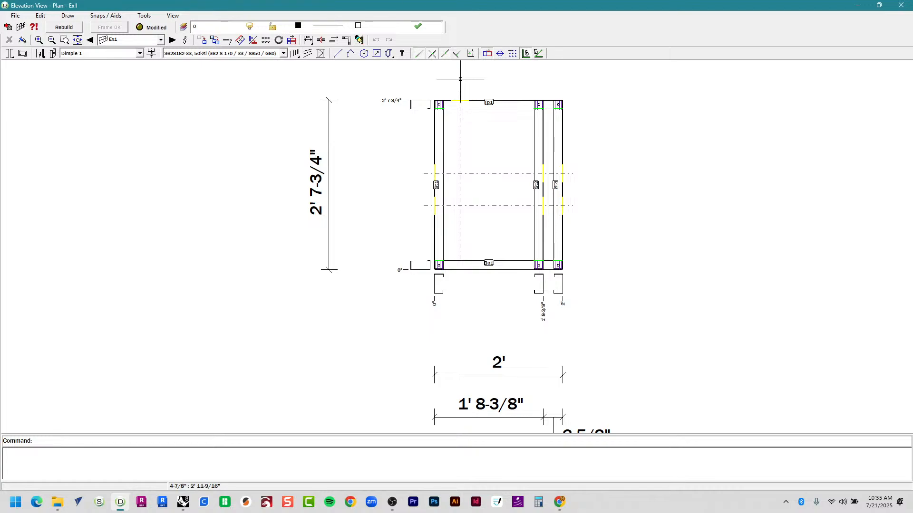
key(alt+Tab)
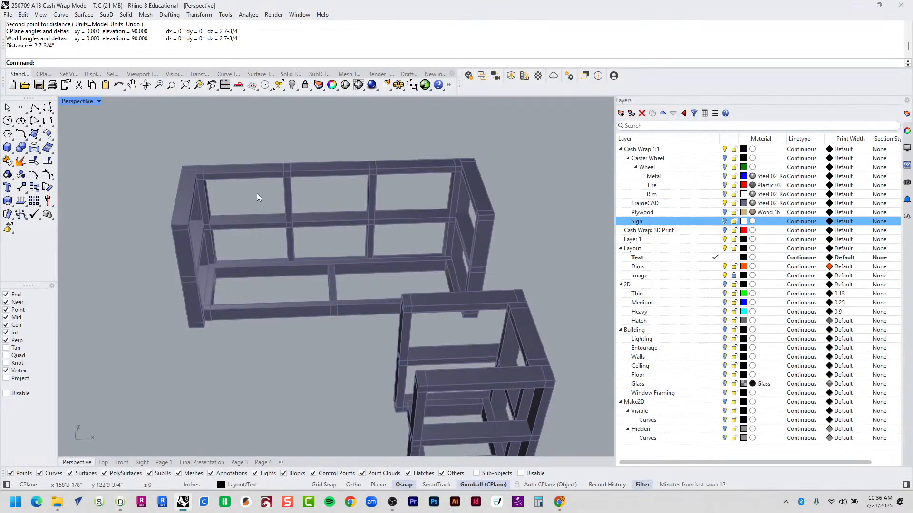
Zoom to the Rhino end frame with ZSA, orbit to view its crossbar, then return to Ex1's elevation.
click(195, 216)
text(ZSA)
key(Return)
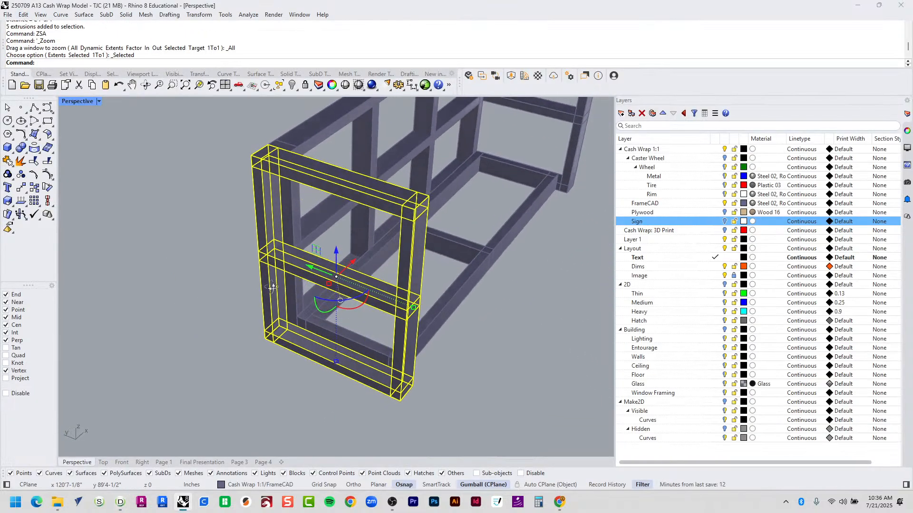
key(Escape)
right_drag(310, 292, 374, 268)
click(374, 272)
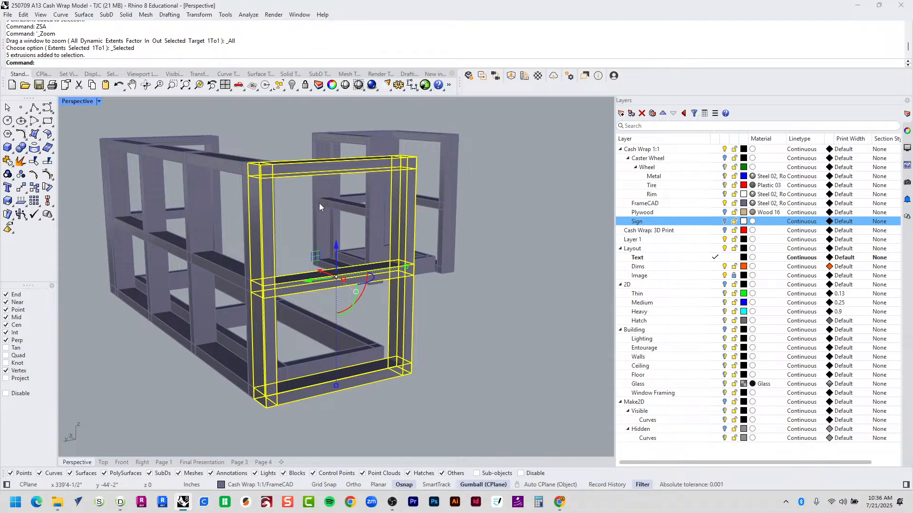
key(alt+Tab)
scroll(546, 145, up, 3)
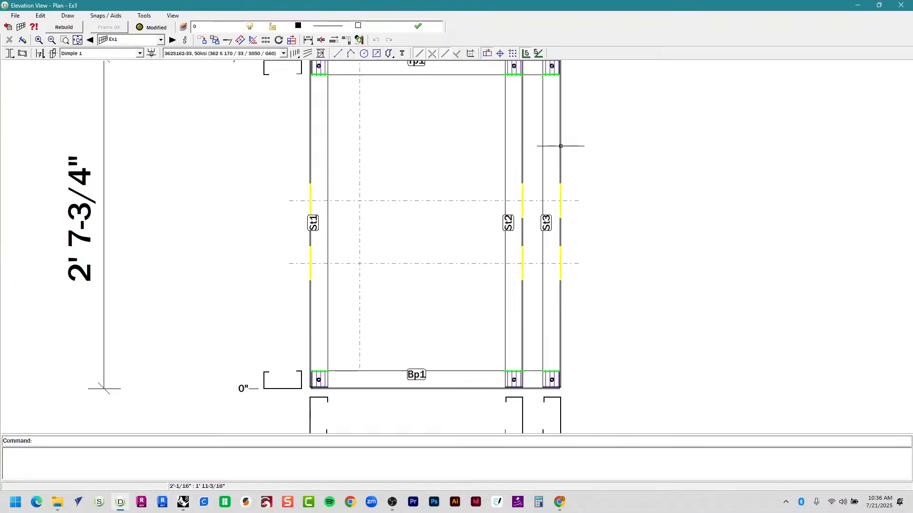
Delete Ex1's middle stud St2, leaving only the two end studs.
click(516, 132)
key(Delete)
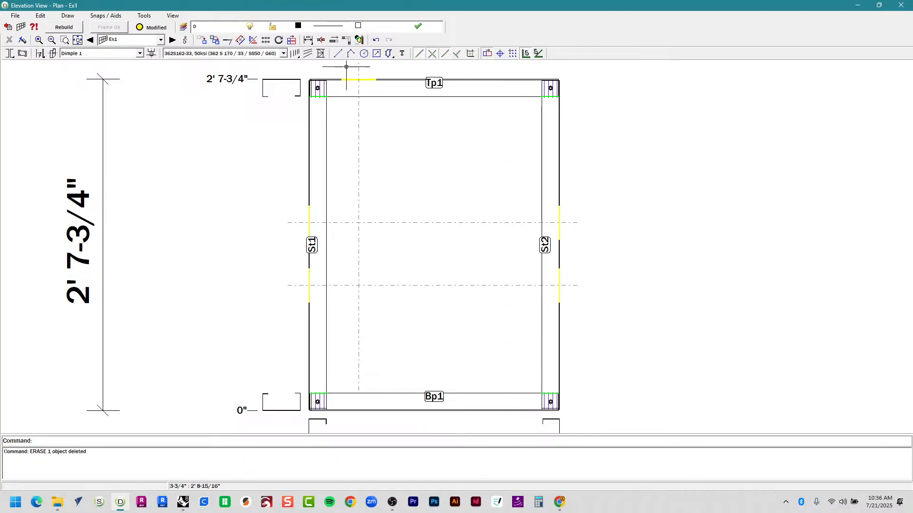
click(277, 53)
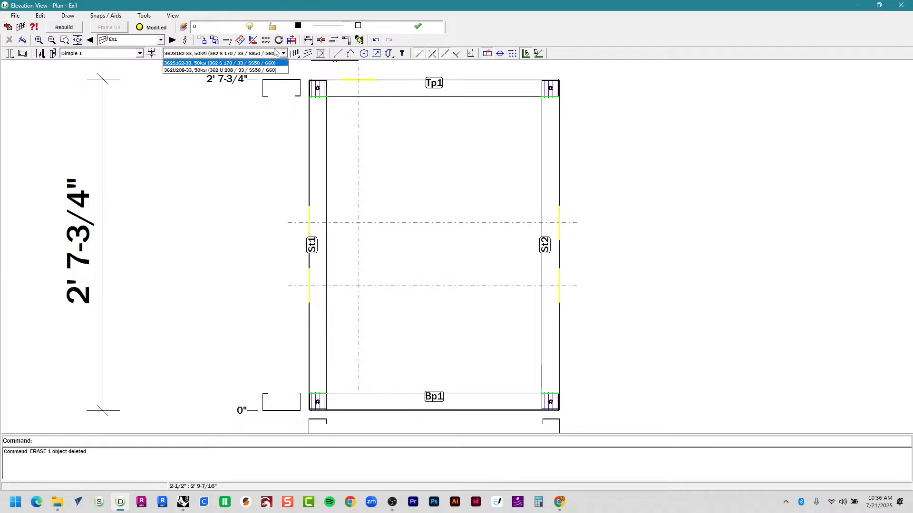
click(267, 18)
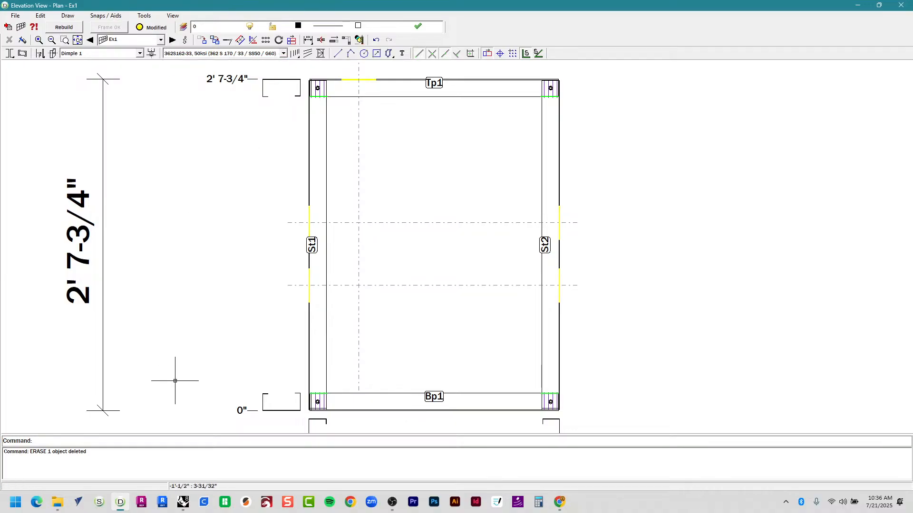
scroll(285, 427, up, 7)
scroll(221, 394, up, 3)
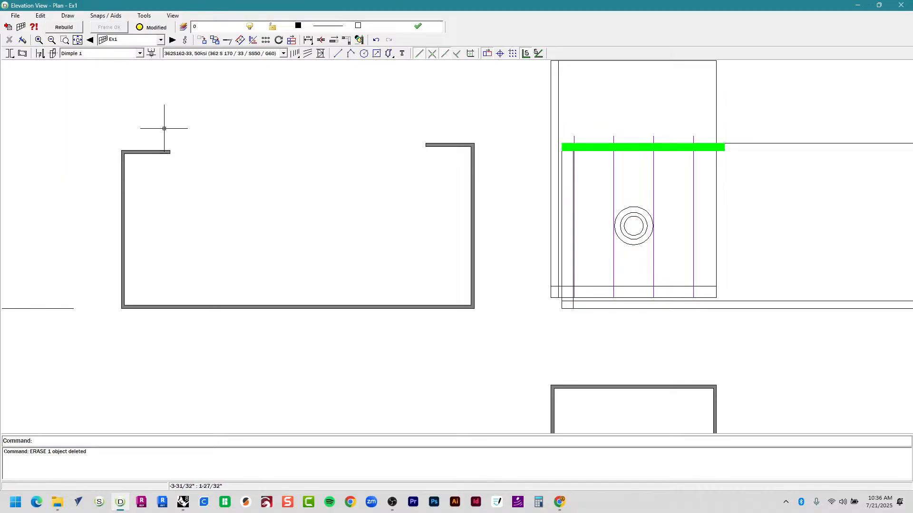
drag(71, 95, 503, 184)
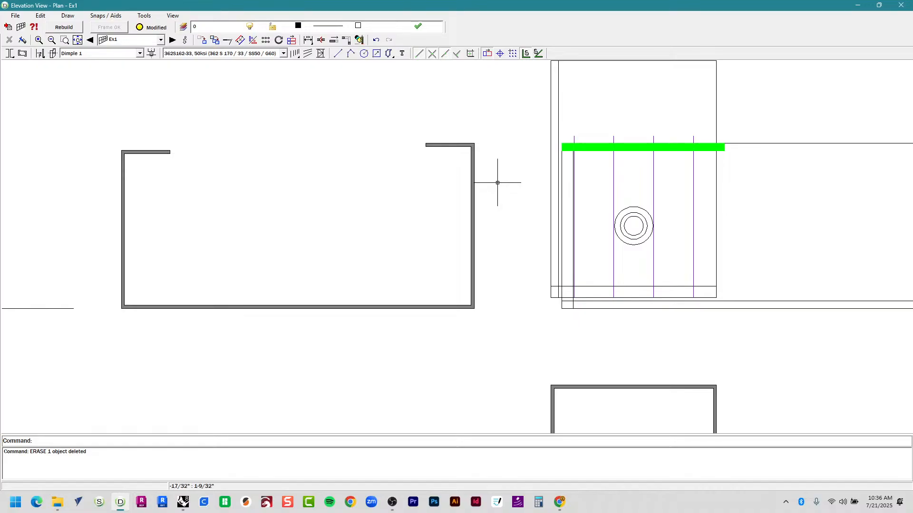
scroll(497, 183, down, 5)
scroll(444, 300, down, 5)
scroll(500, 225, up, 4)
scroll(500, 226, down, 2)
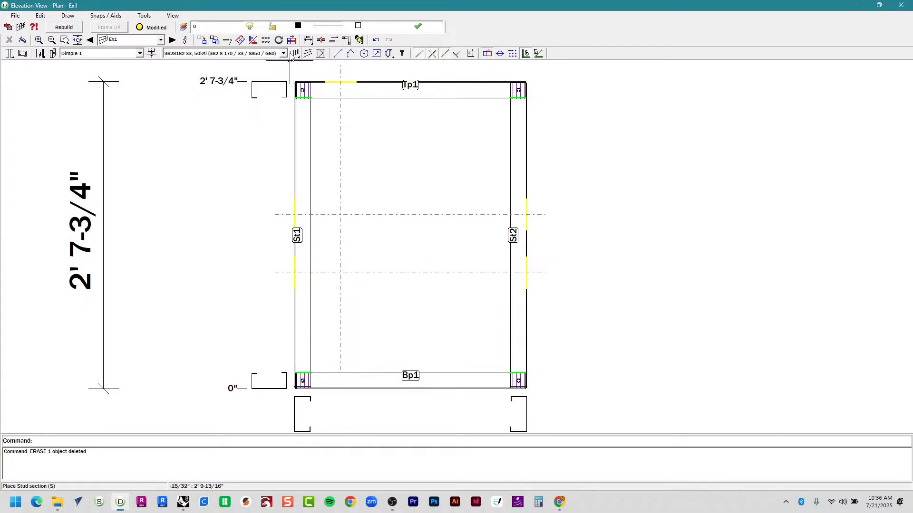
Keep 362S162-33 as the section for new members and begin placing a stud.
click(266, 39)
click(267, 54)
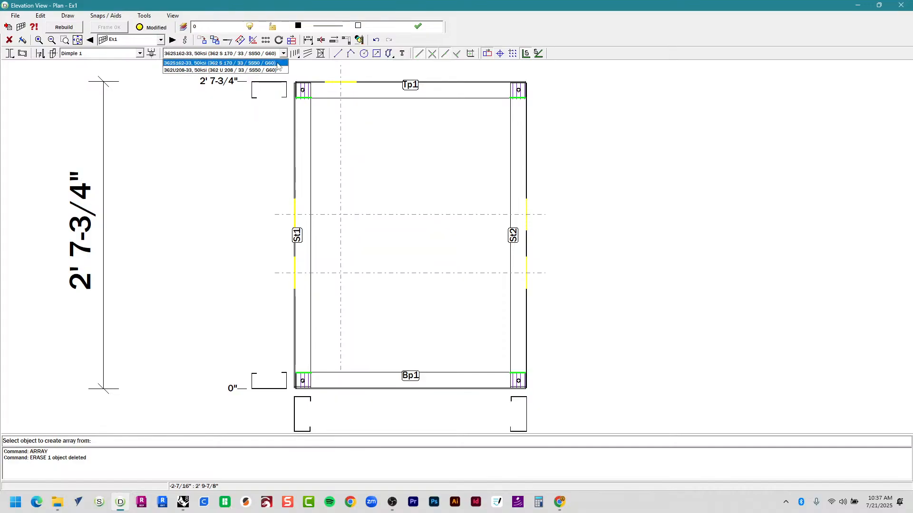
click(279, 61)
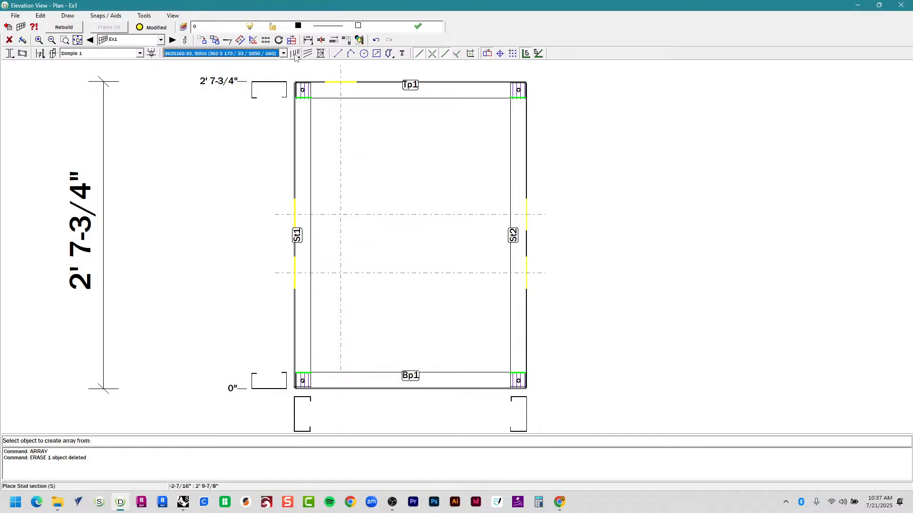
click(295, 55)
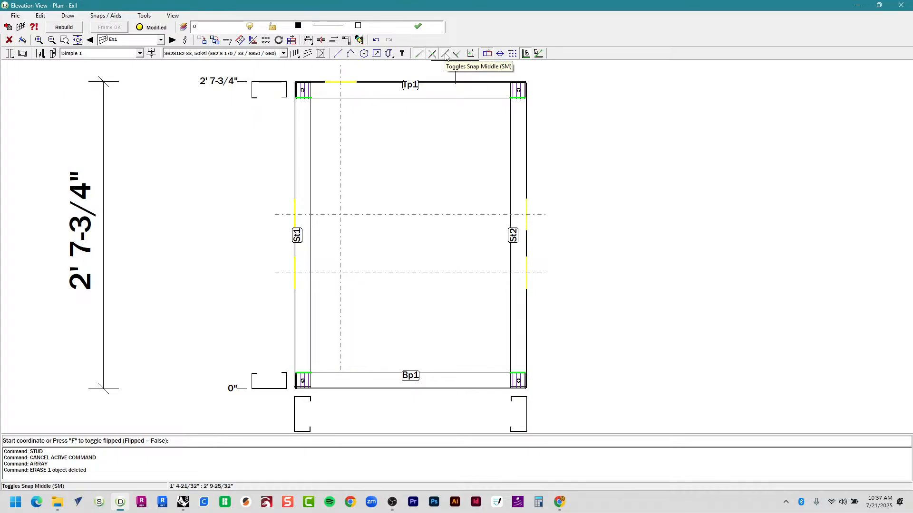
Start a vertical stud from the top plate to the bottom plate, then cancel it.
click(410, 100)
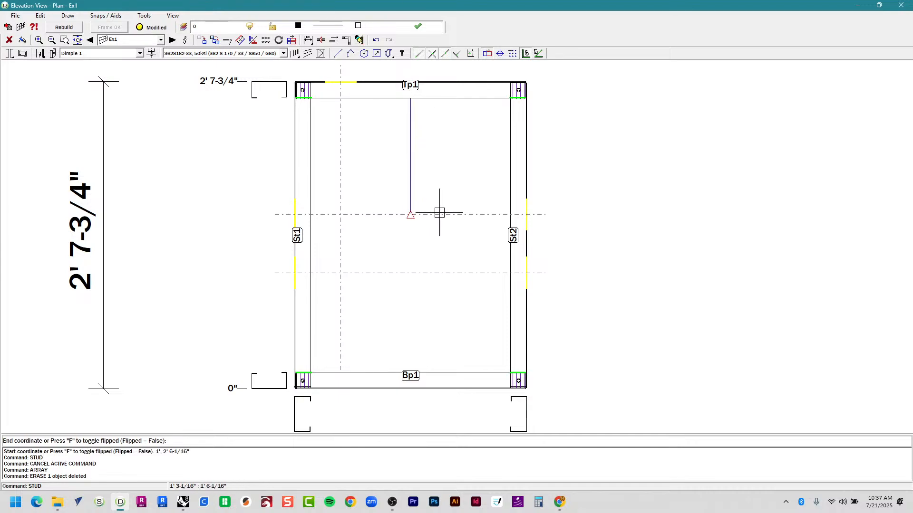
click(410, 372)
middle_drag(430, 365, 416, 315)
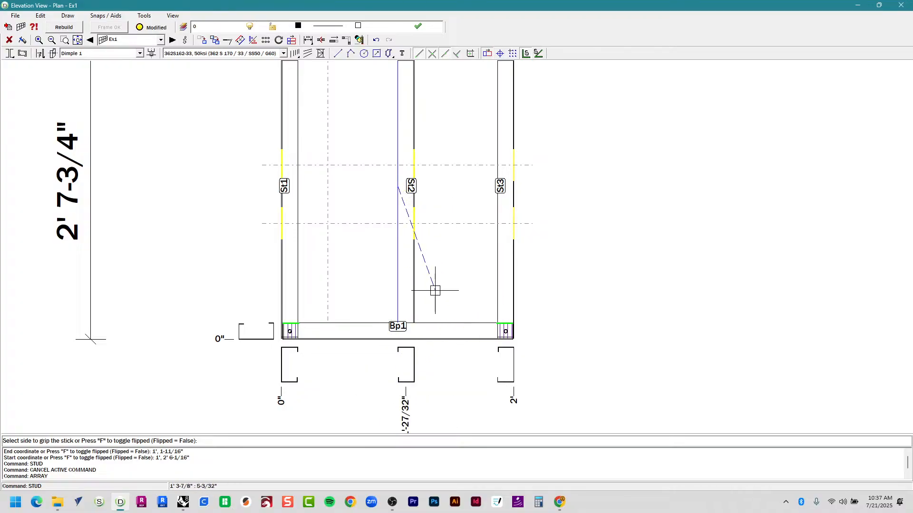
scroll(434, 289, up, 3)
scroll(388, 339, down, 3)
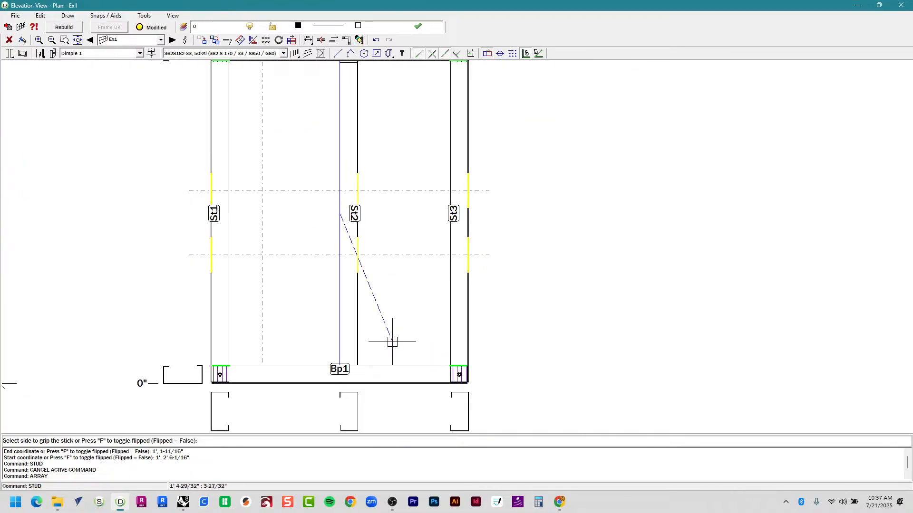
key(Escape)
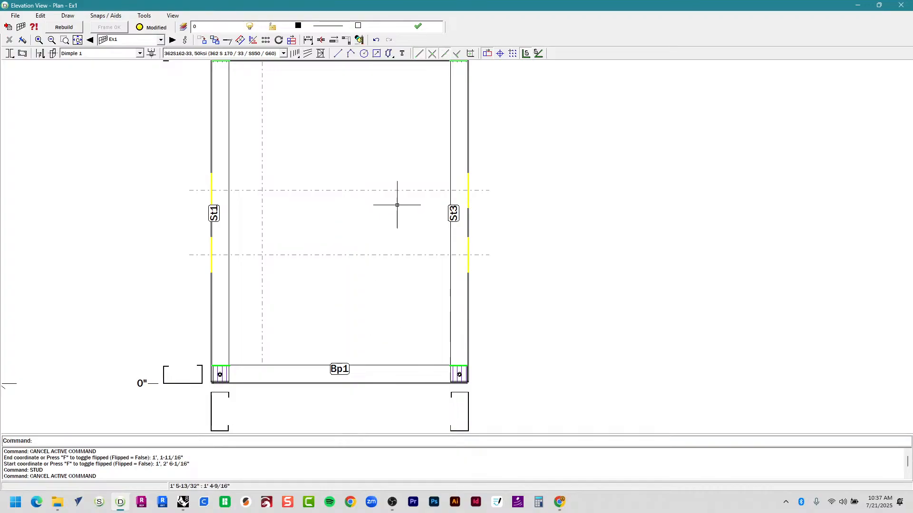
Place a horizontal member from St1 to the right stud at 1' 3-7/8".
click(294, 55)
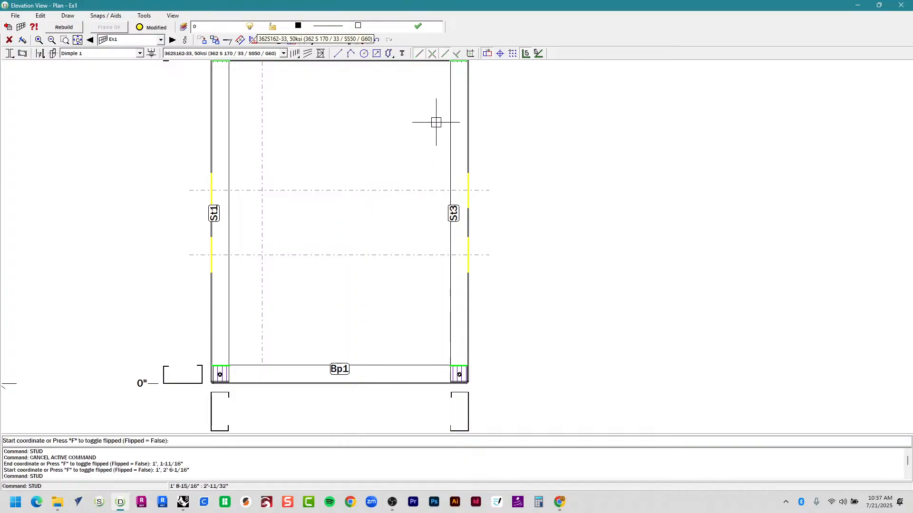
click(230, 225)
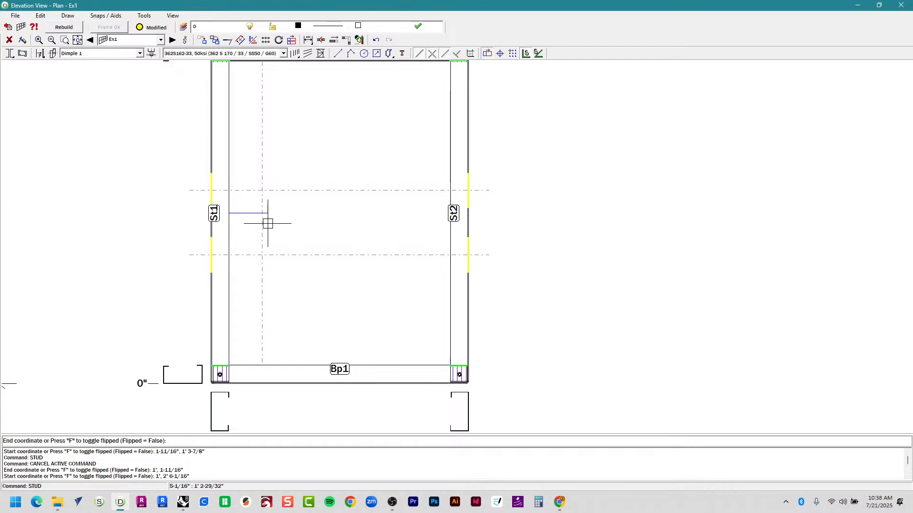
click(447, 219)
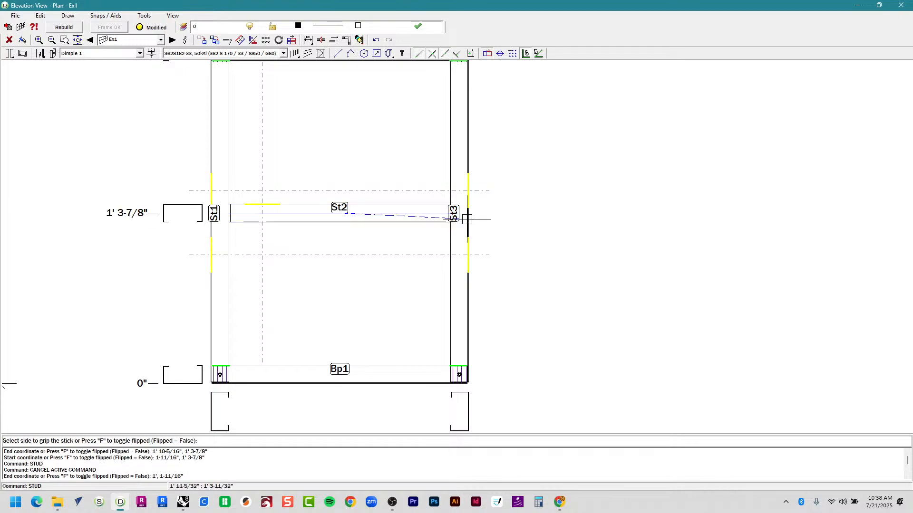
Pick the grip side for the new horizontal member and finish the stud command.
click(615, 216)
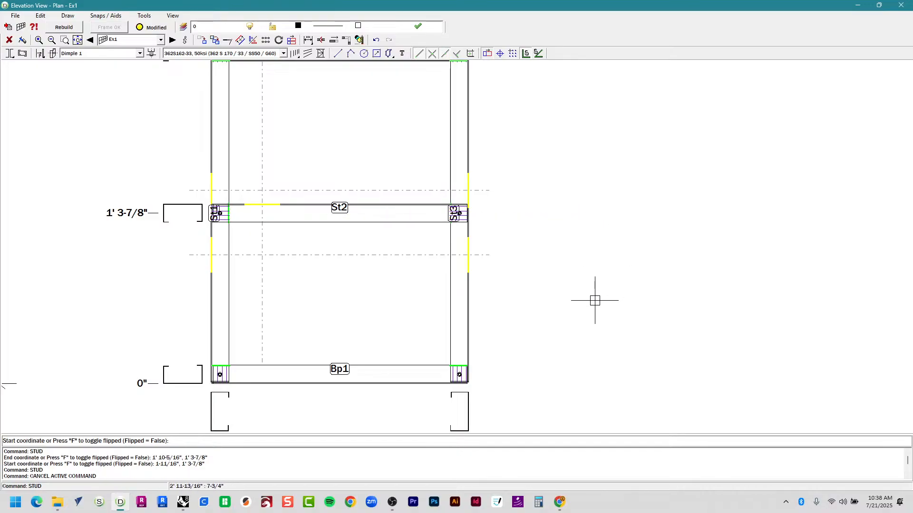
scroll(252, 228, up, 6)
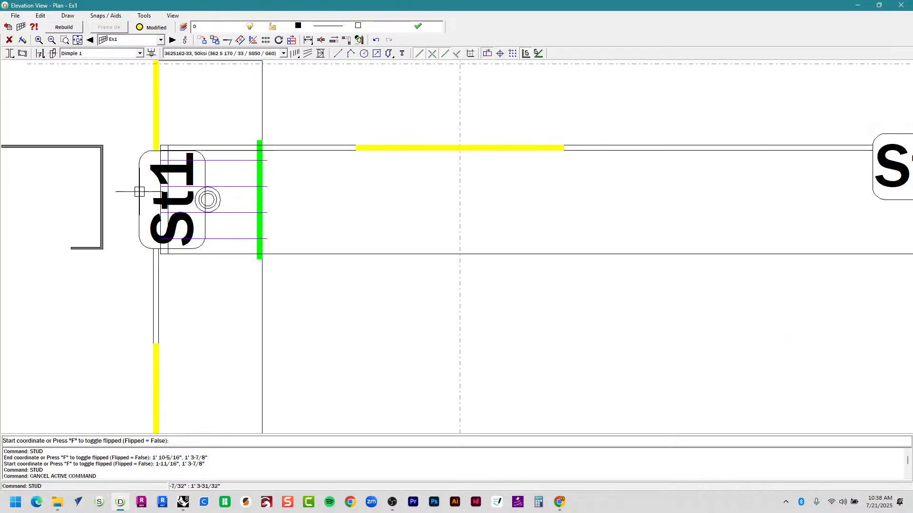
scroll(139, 191, up, 2)
scroll(135, 204, down, 5)
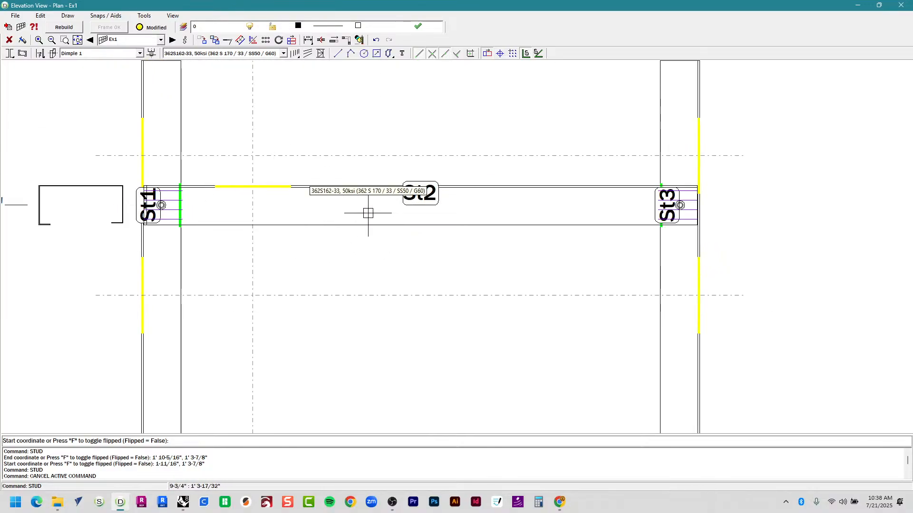
scroll(186, 197, up, 4)
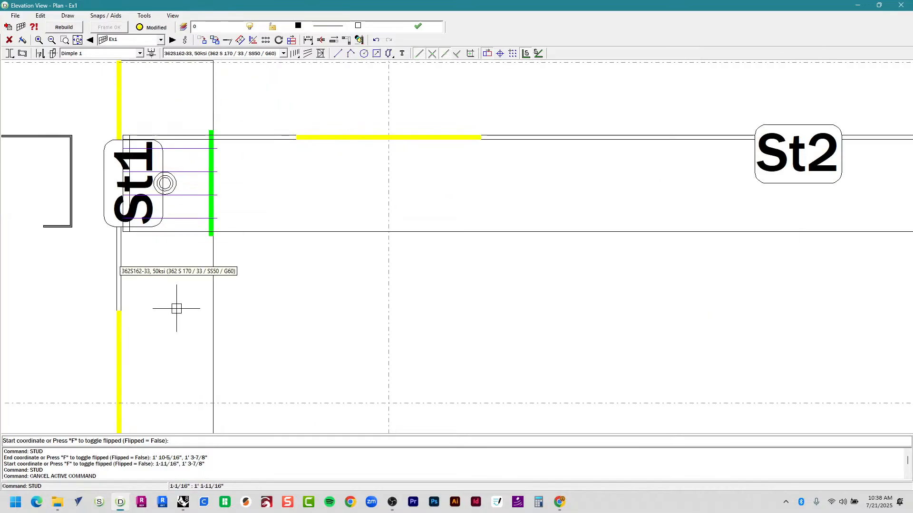
scroll(177, 310, up, 1)
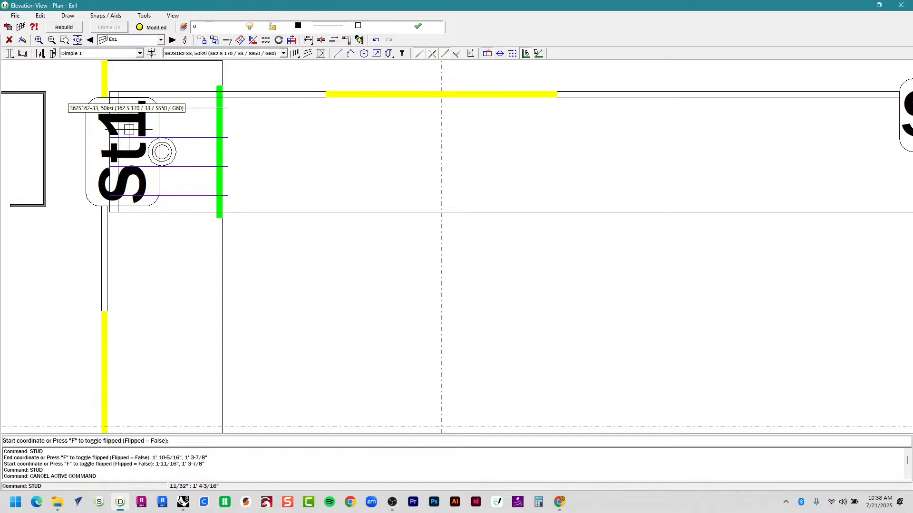
scroll(159, 148, down, 1)
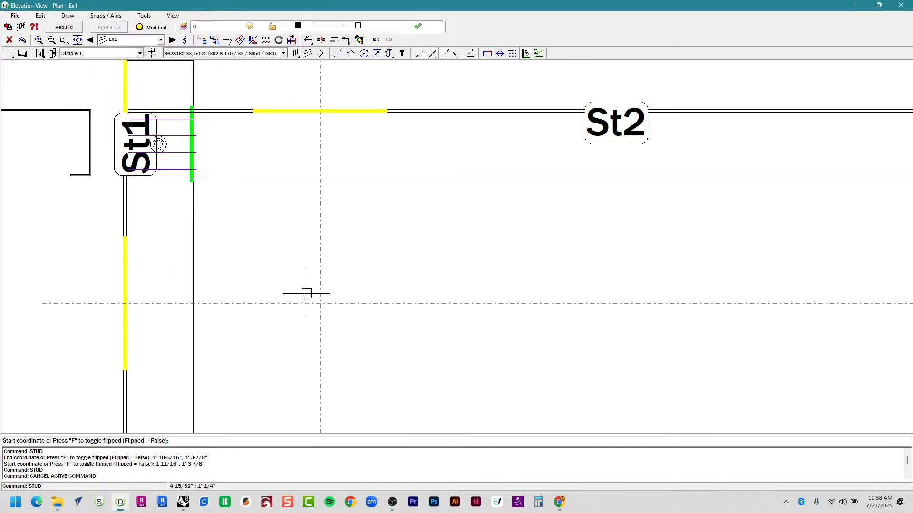
scroll(306, 296, down, 2)
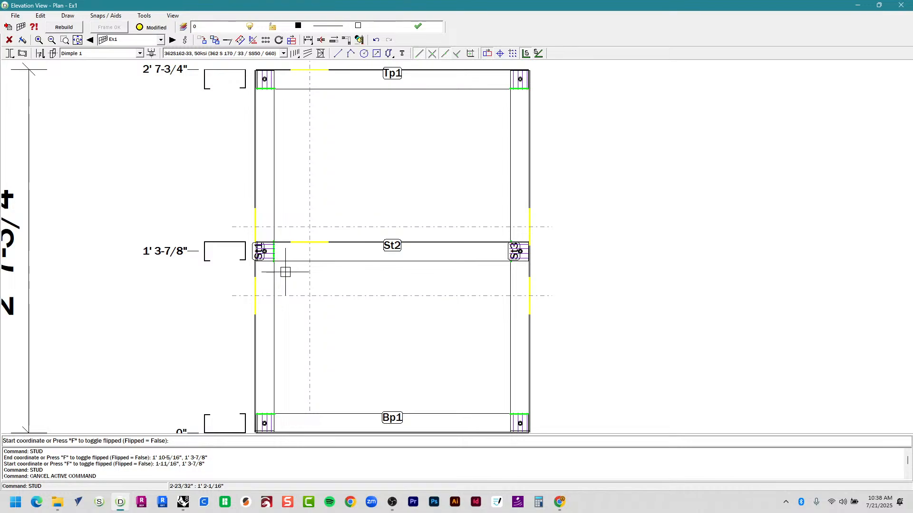
key(Escape)
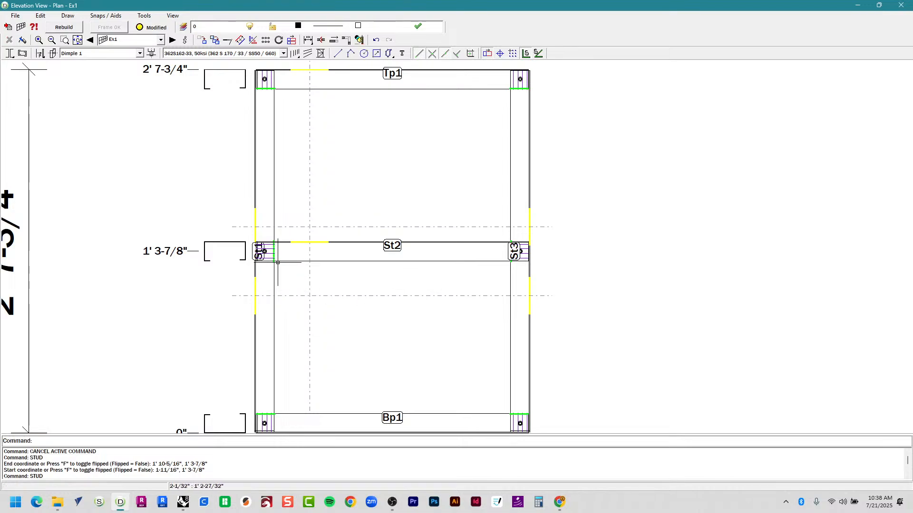
Drag the St1 label into the left marker box, then glance at the Rhino model.
scroll(287, 262, up, 3)
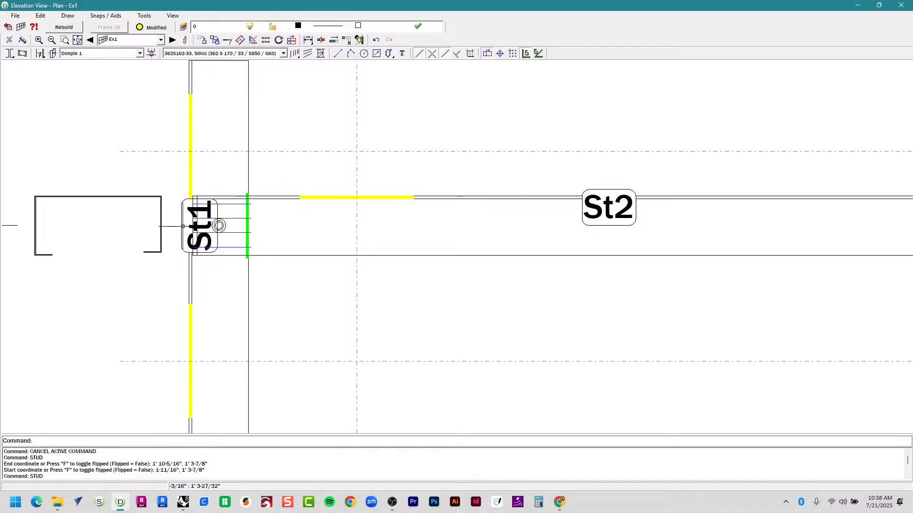
click(184, 226)
mouse_move(179, 259)
mouse_down()
mouse_move(124, 265)
mouse_move(98, 285)
mouse_up()
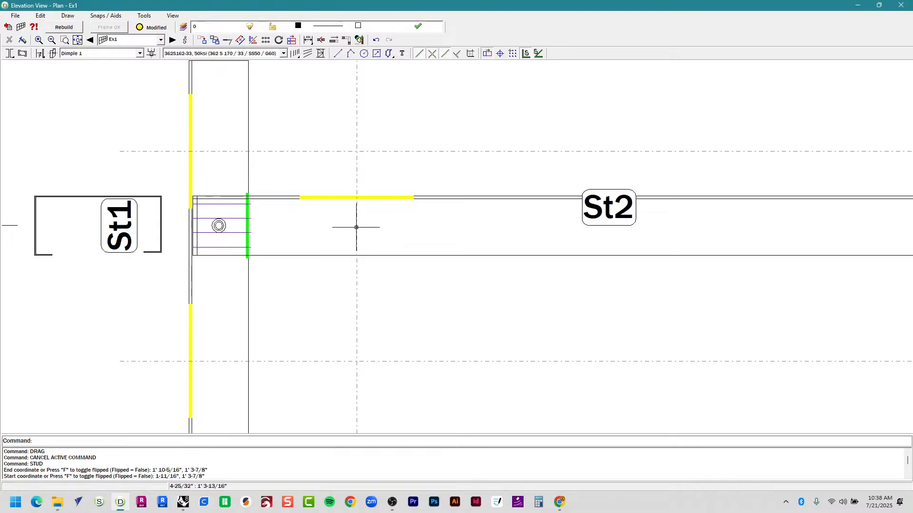
scroll(380, 227, down, 3)
scroll(392, 229, down, 3)
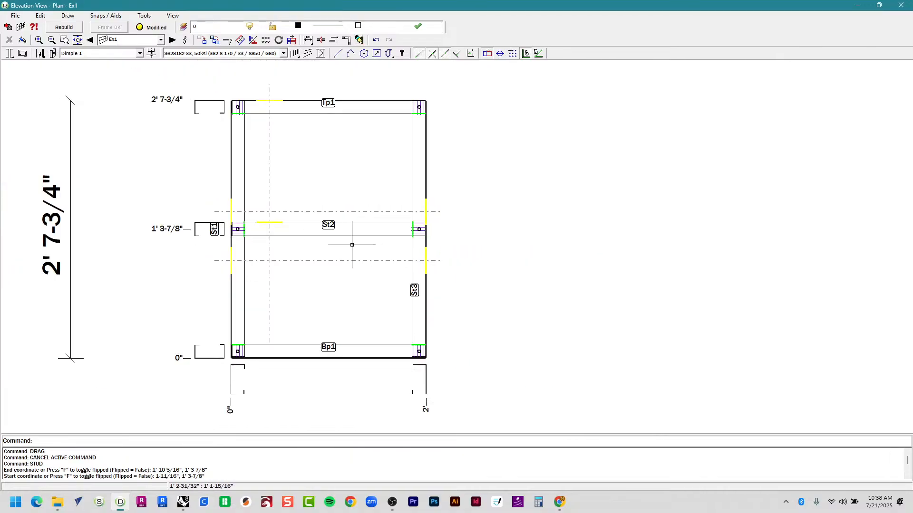
key(alt+Tab)
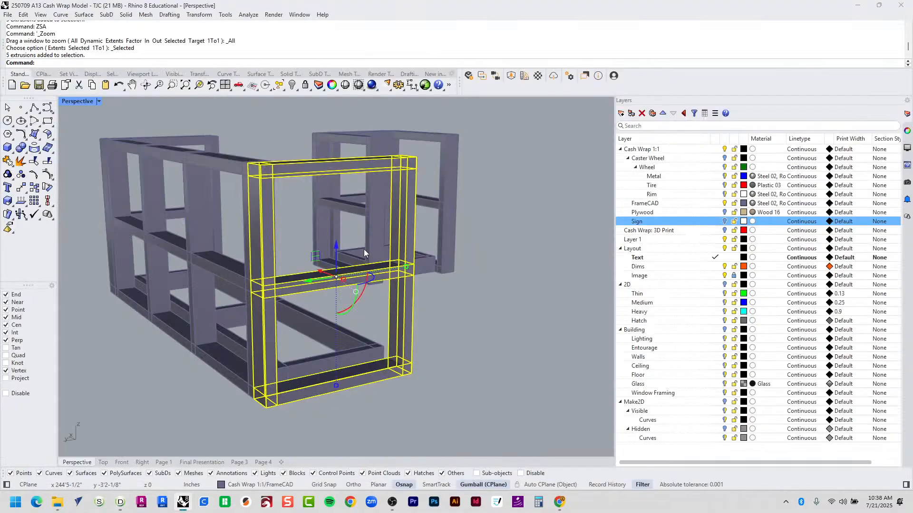
right_drag(455, 330, 483, 343)
key(alt+Tab)
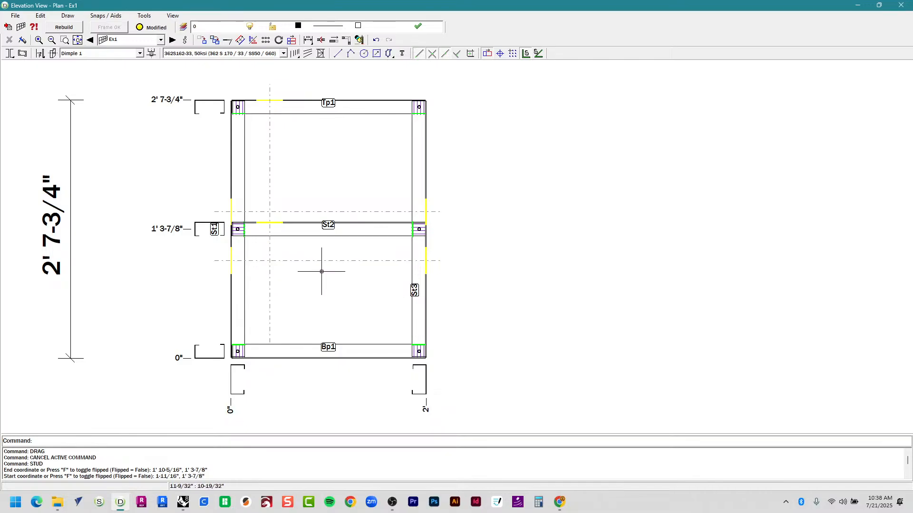
Move the vertical dash-dot guide line right, then delete it and both horizontal guides.
drag(263, 256, 260, 251)
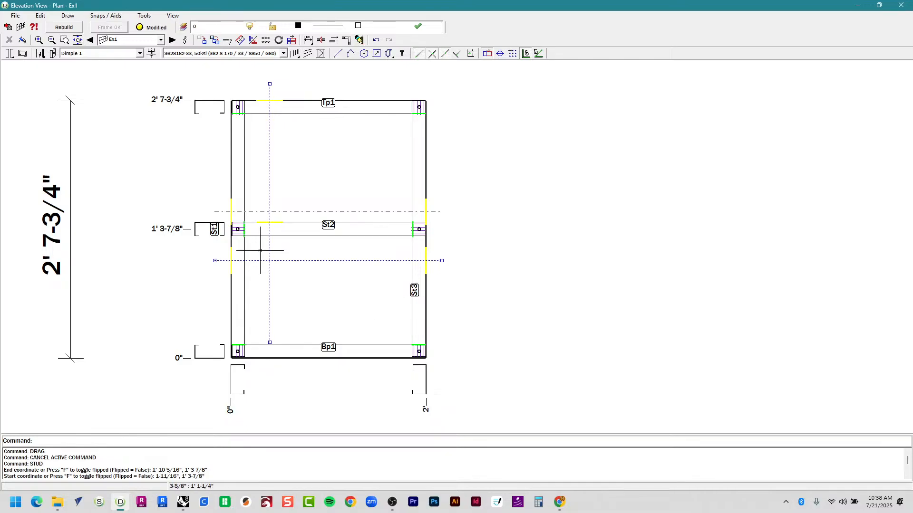
text(M)
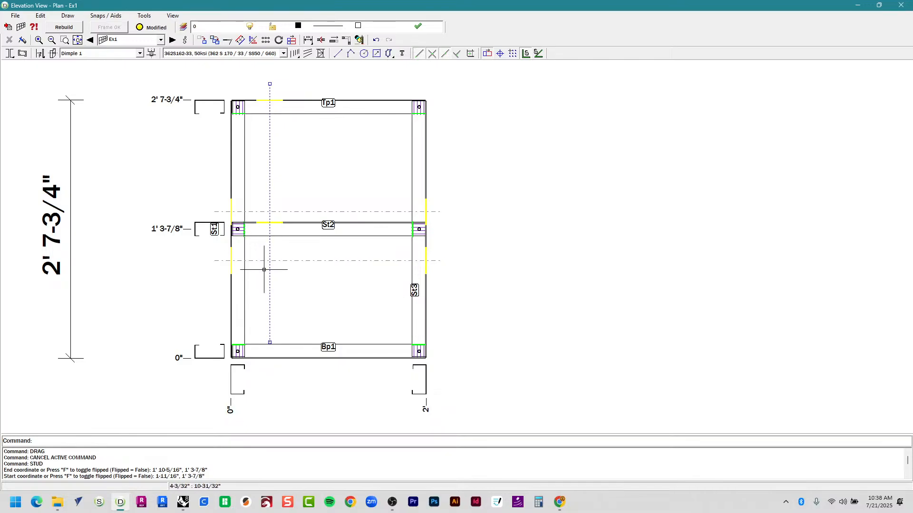
key(Return)
click(309, 303)
click(368, 305)
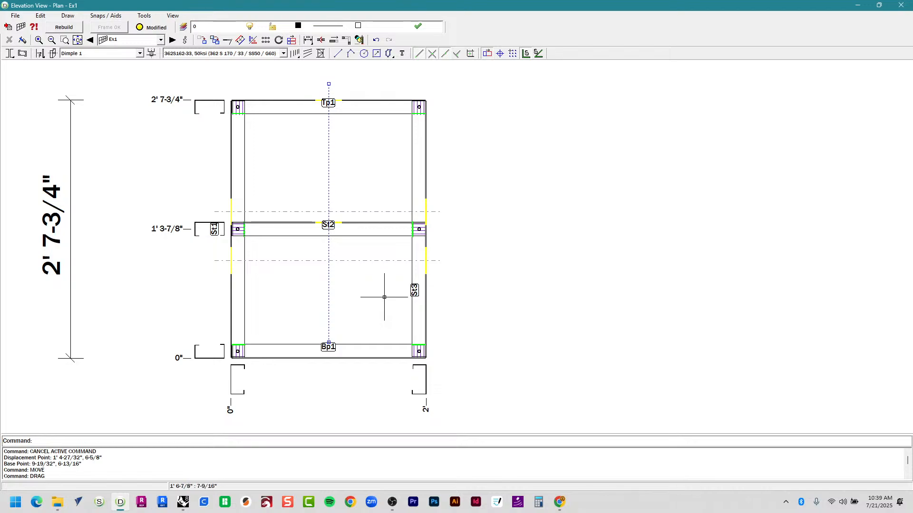
key(Delete)
click(366, 260)
key(Delete)
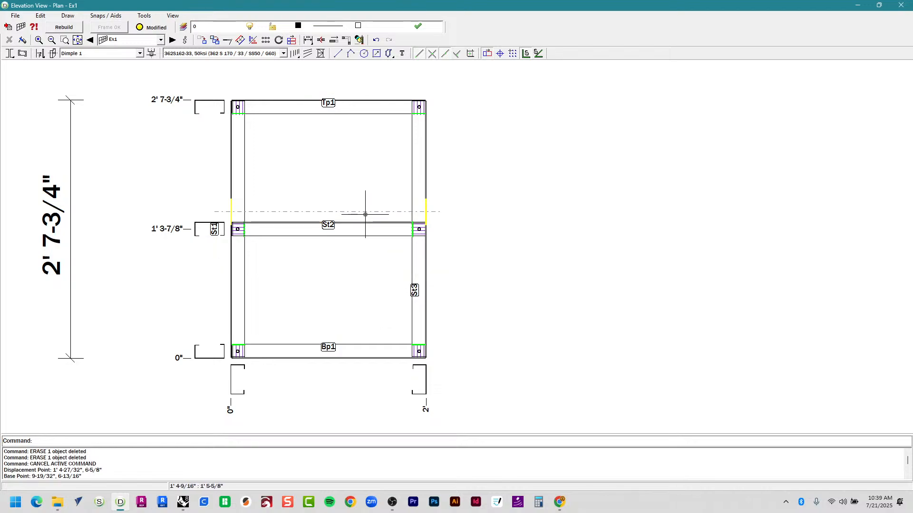
key(Delete)
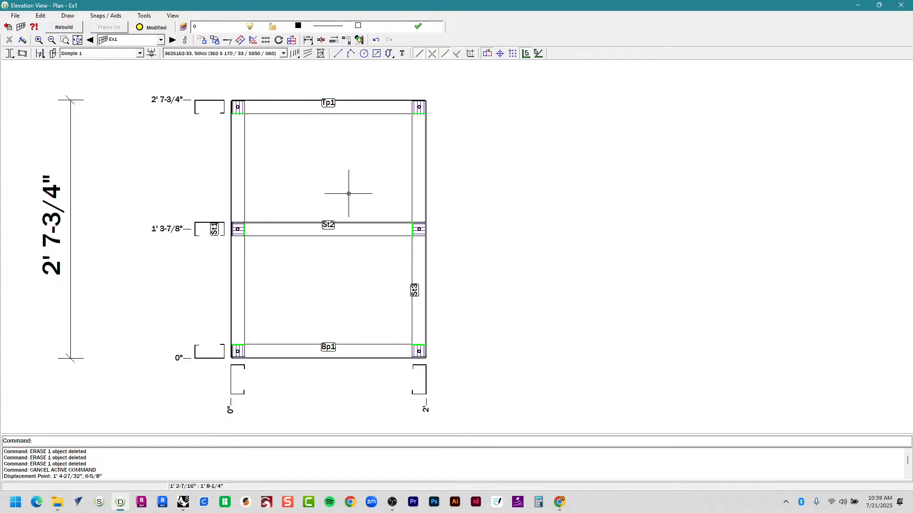
Select the mid-height member St2 after trying the height dimension and plates.
drag(138, 87, 203, 137)
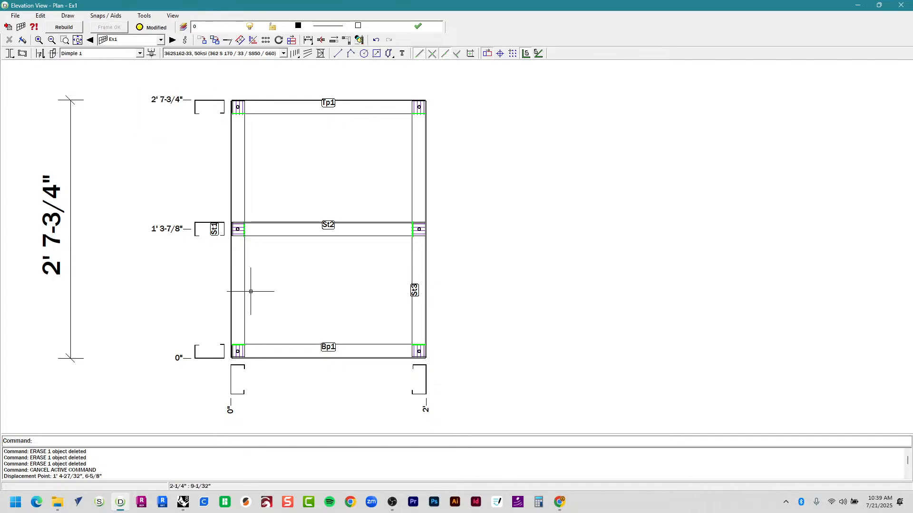
drag(141, 124, 203, 87)
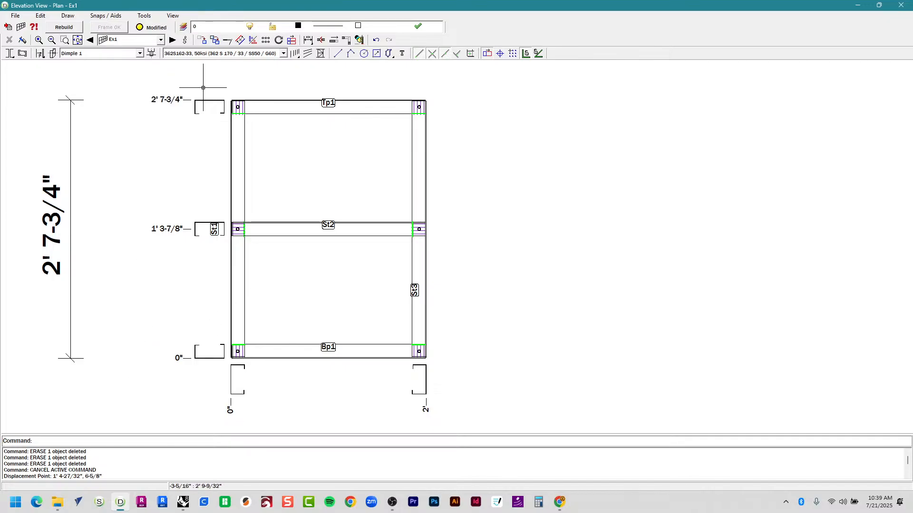
click(346, 110)
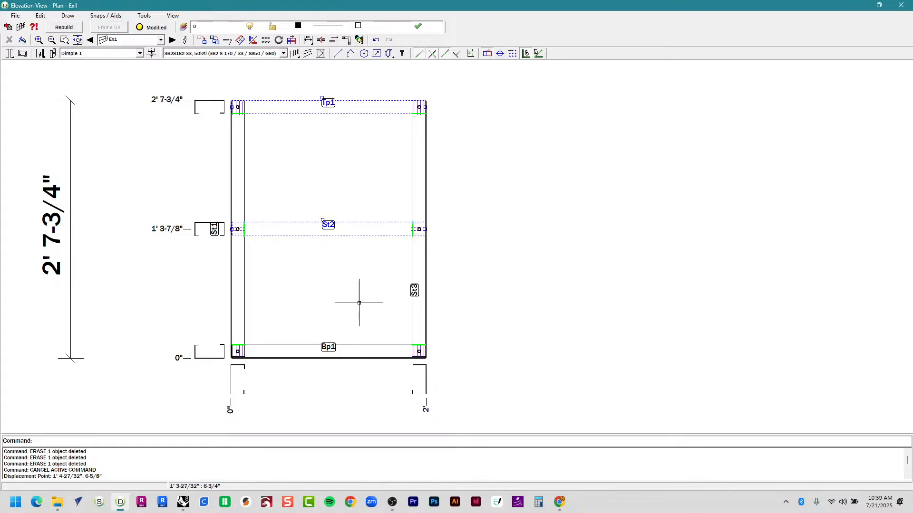
click(323, 223)
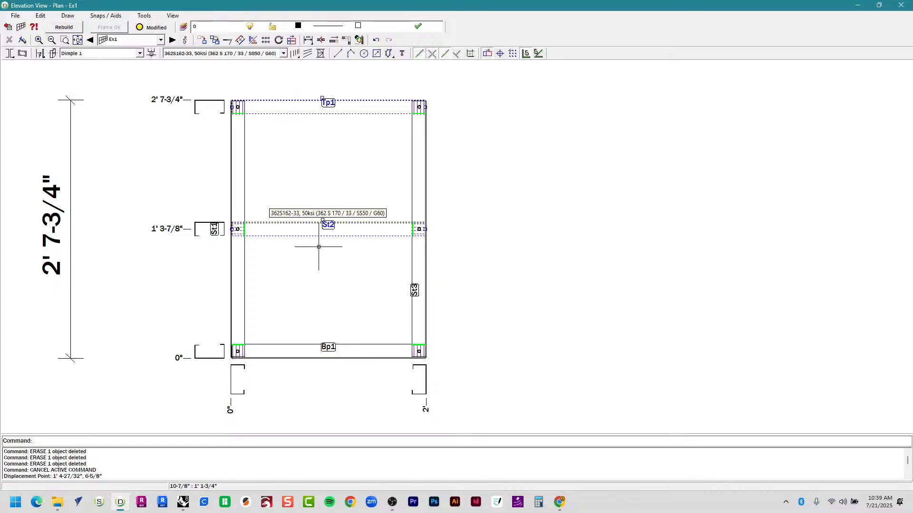
click(356, 354)
key(Escape)
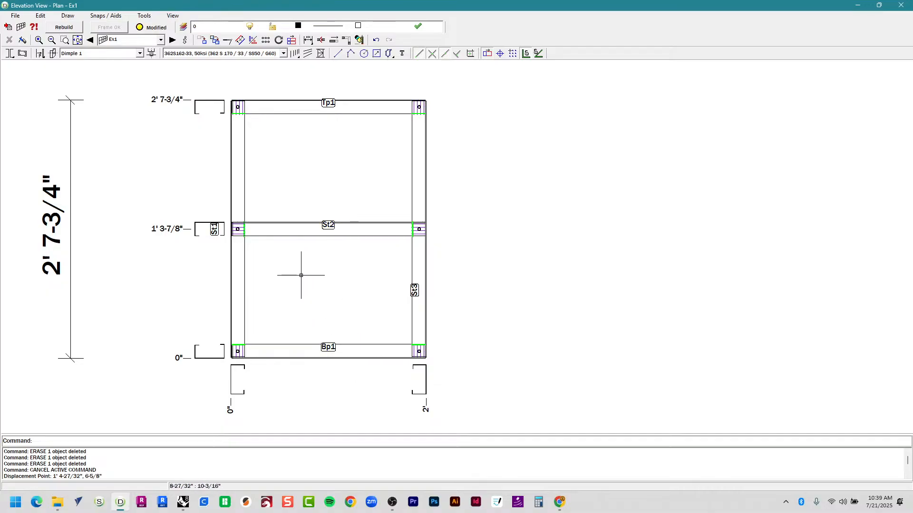
click(300, 230)
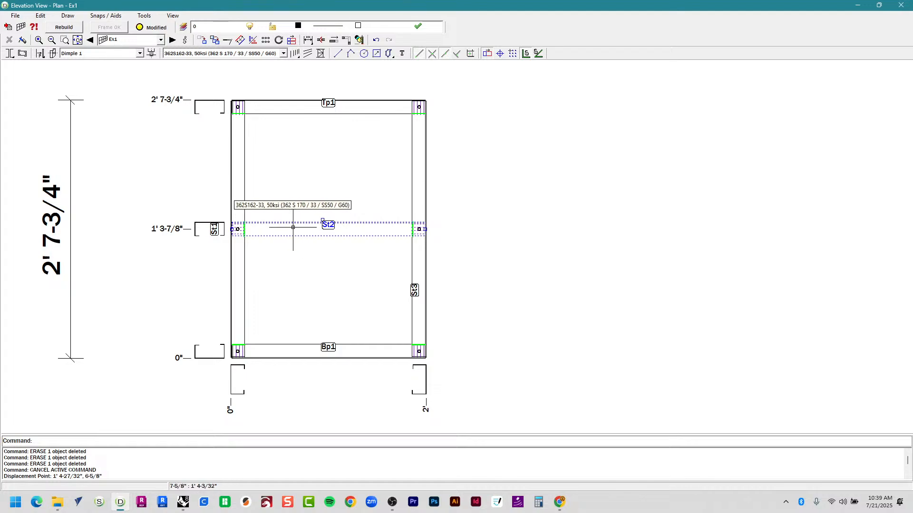
Open St2's Stick Properties, change its Usage to Nog, and confirm with OK.
double_click(293, 229)
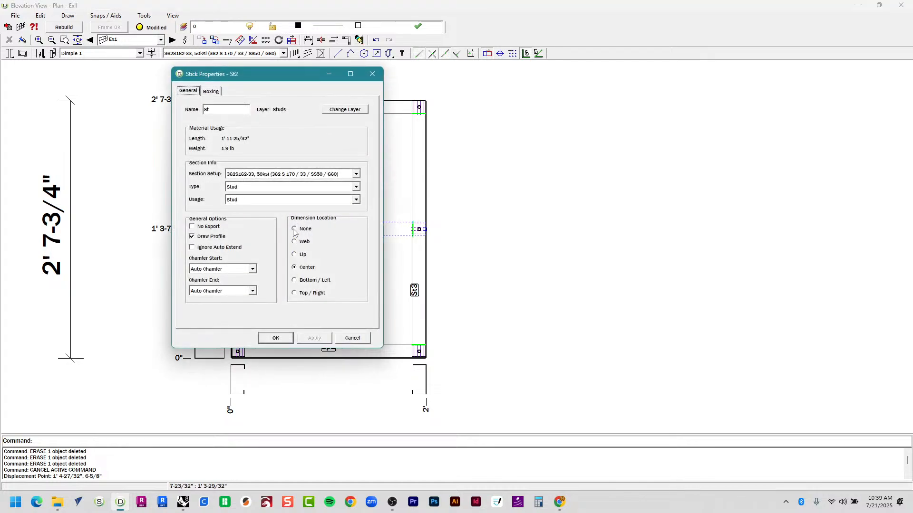
click(296, 189)
click(297, 189)
click(308, 201)
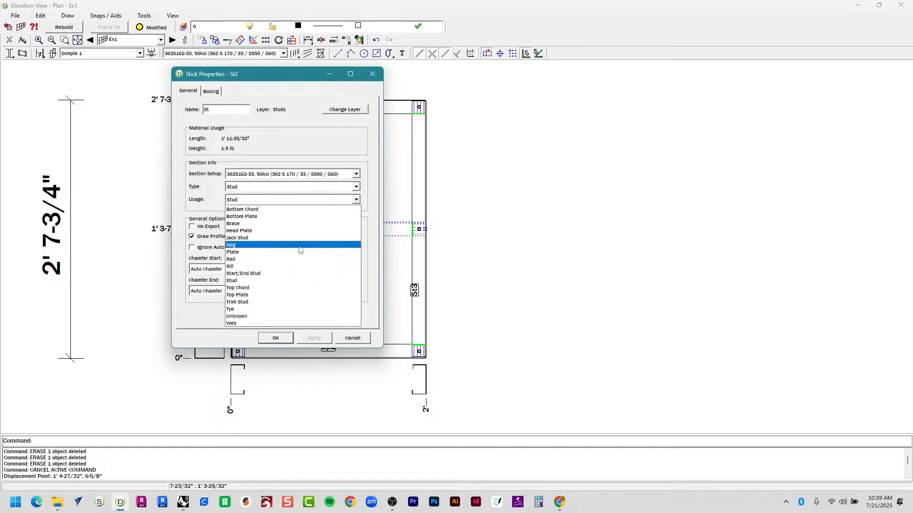
click(288, 245)
click(228, 112)
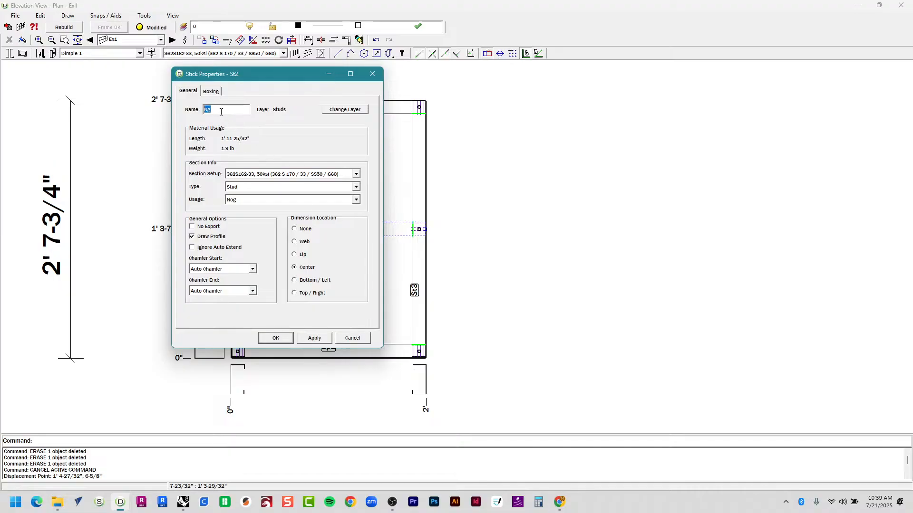
click(279, 341)
scroll(316, 248, up, 2)
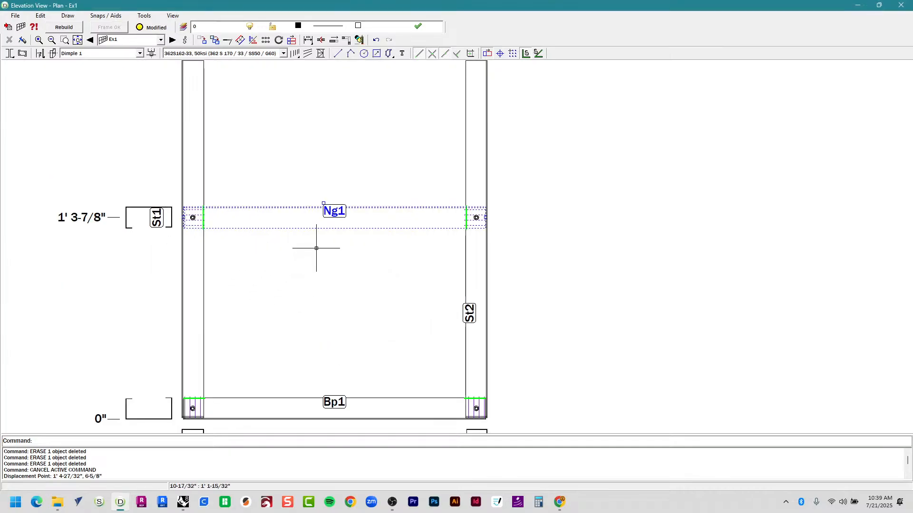
scroll(316, 248, down, 1)
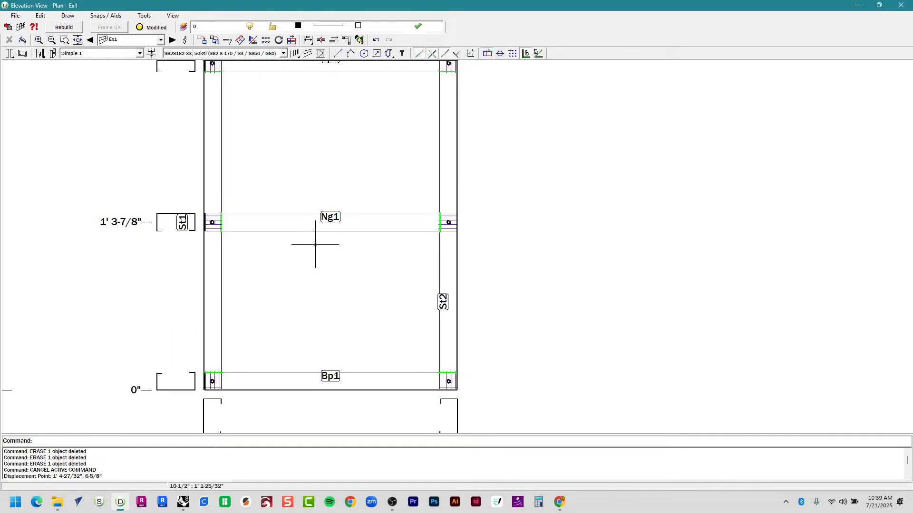
scroll(316, 245, down, 1)
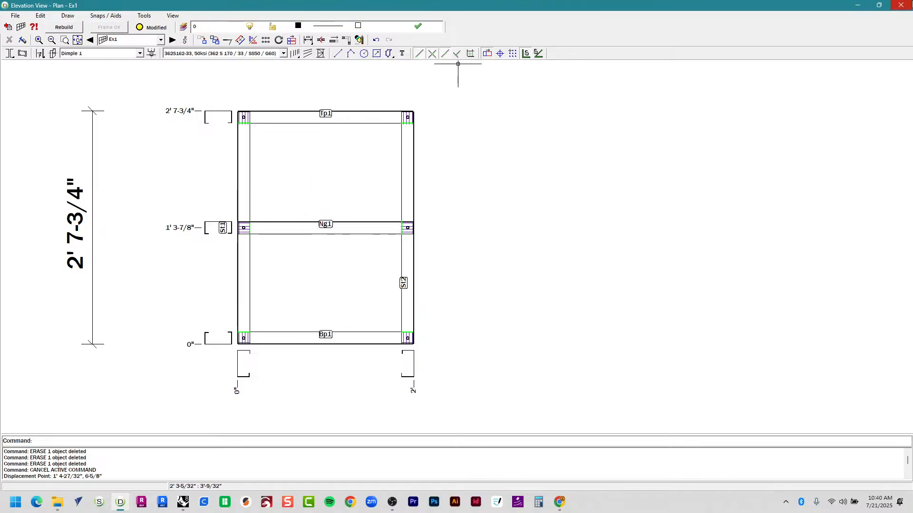
Close the Ex1 elevation, clear the selection, and expand Plan to show Ex1–Ex3.
click(901, 5)
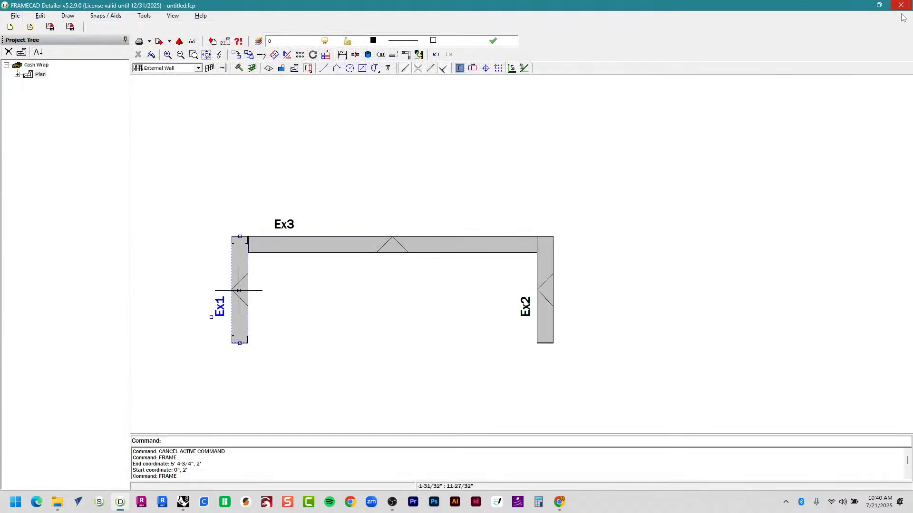
click(408, 410)
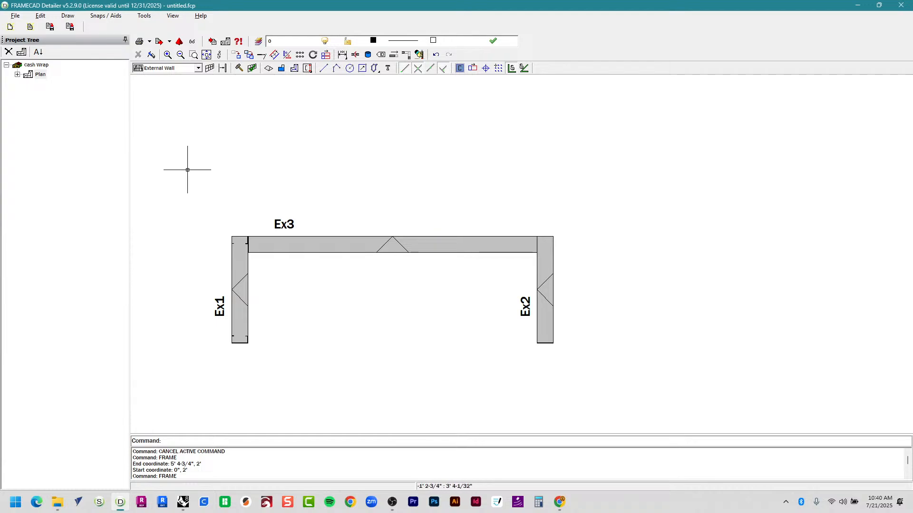
click(18, 75)
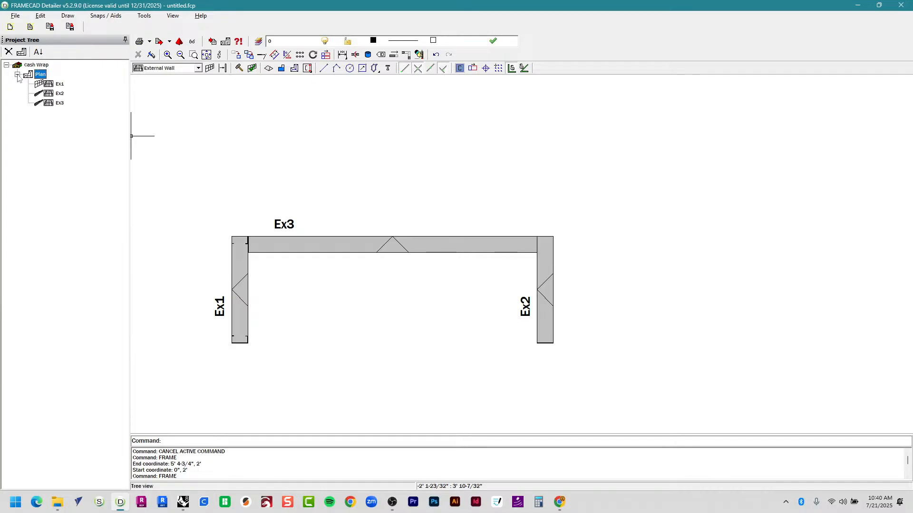
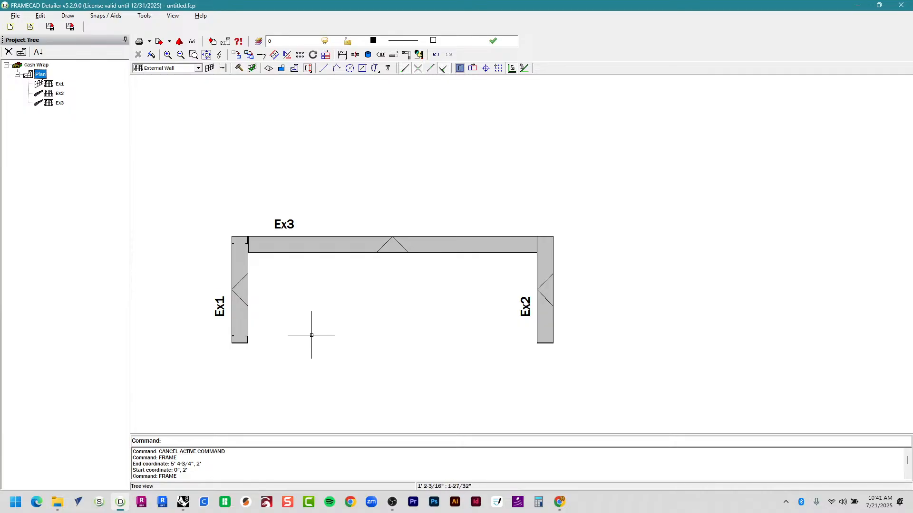
Open wall Ex3's Frame Properties on the Main tab.
click(293, 247)
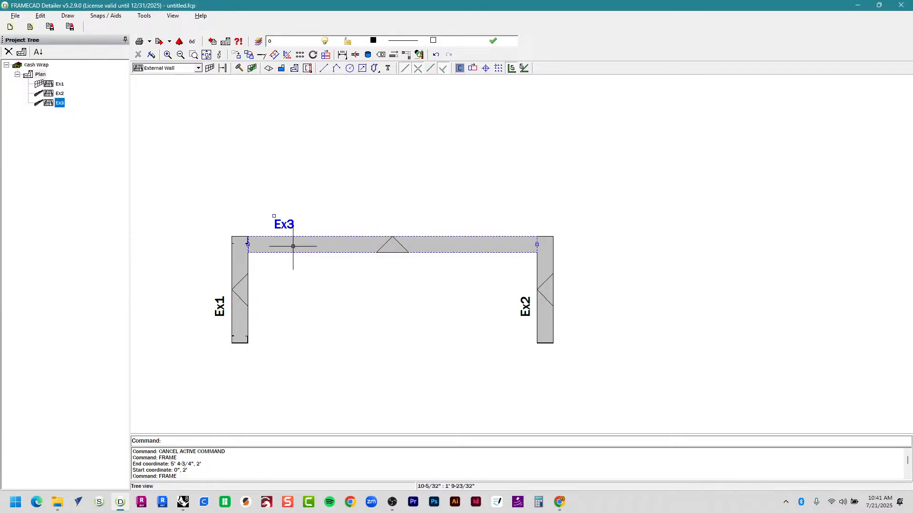
right_click(339, 242)
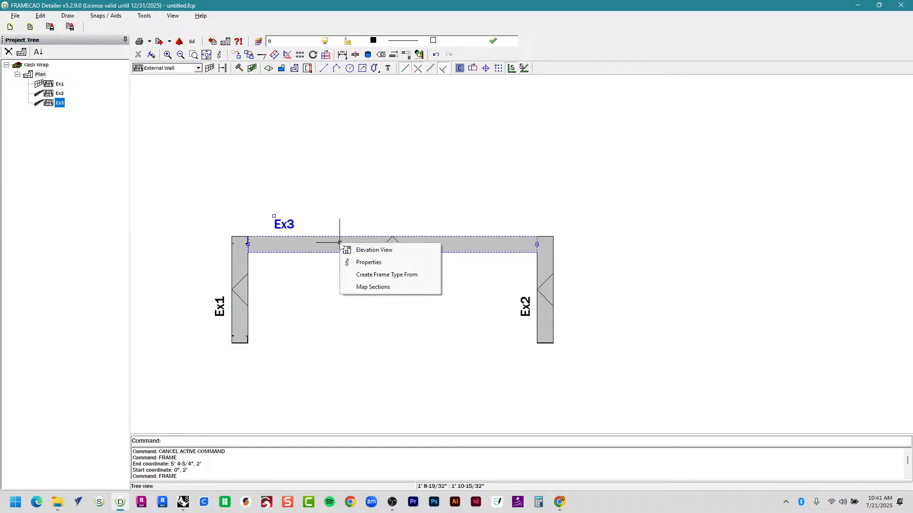
click(360, 264)
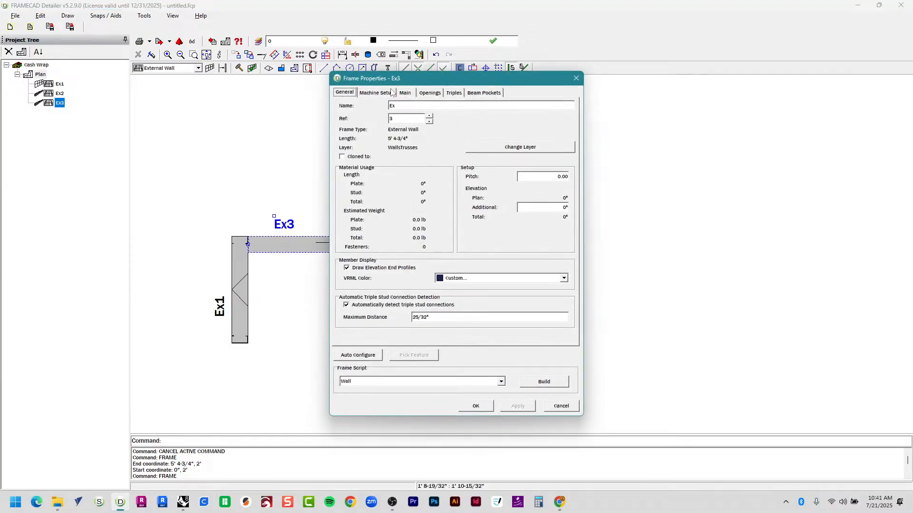
click(406, 94)
Set Ex3's height to 2'7-3/4", turn off service holes and BPlate bolt holes, and build.
click(450, 136)
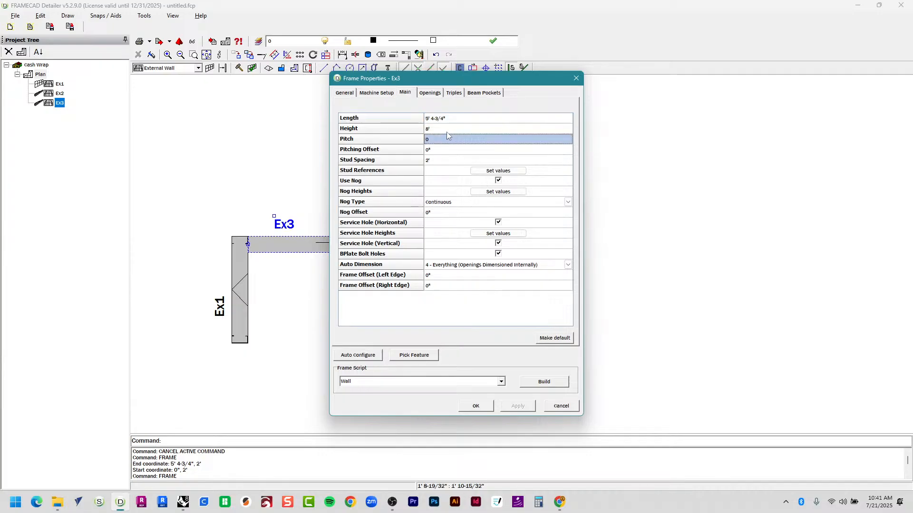
double_click(442, 129)
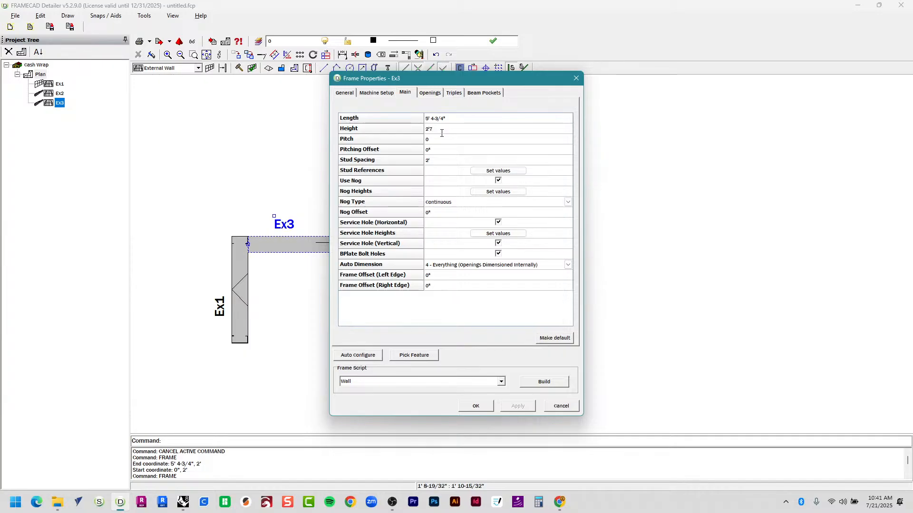
text(2'7-3/4")
click(498, 222)
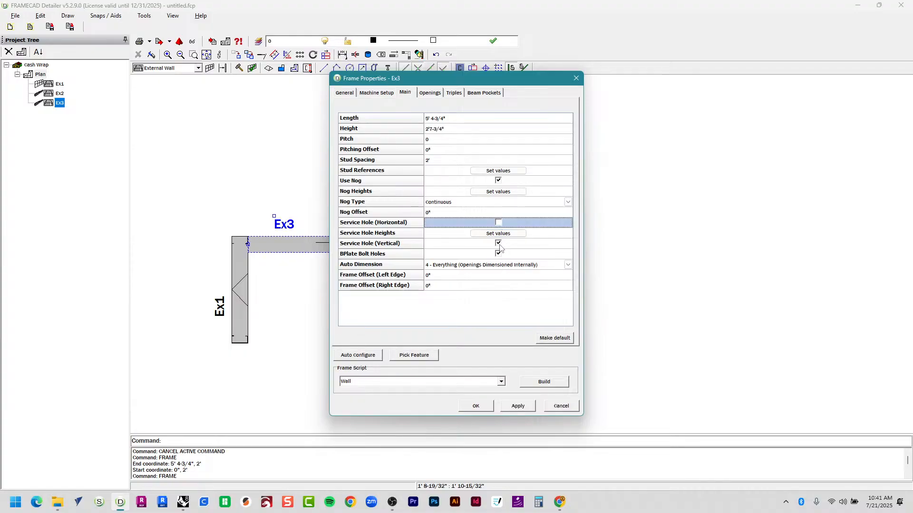
click(499, 244)
click(499, 255)
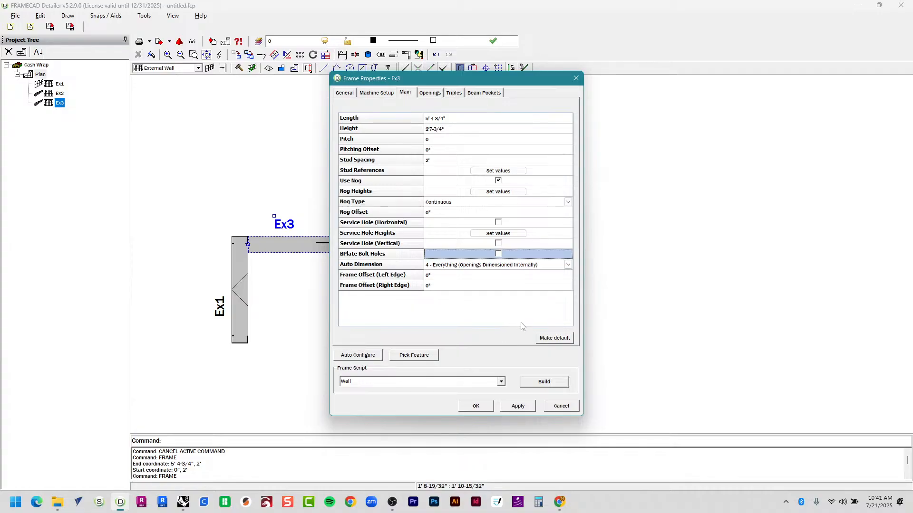
click(537, 385)
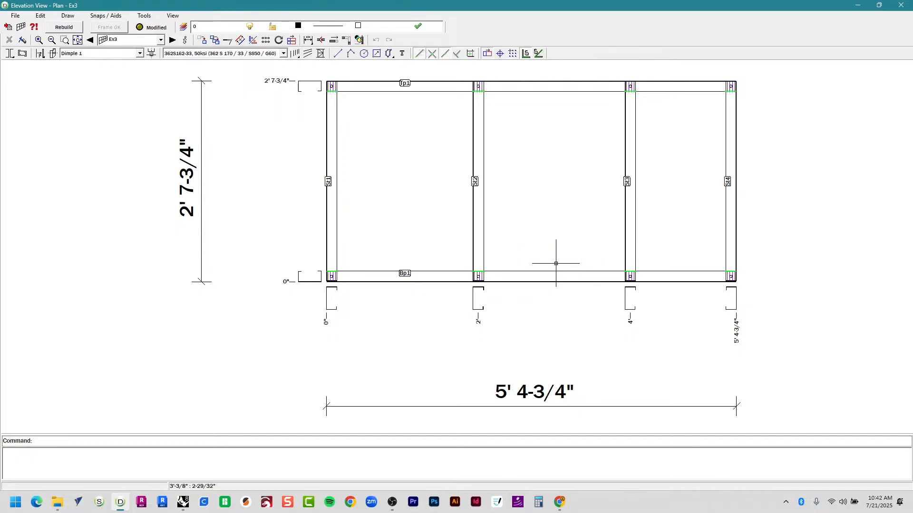
key(alt+Tab)
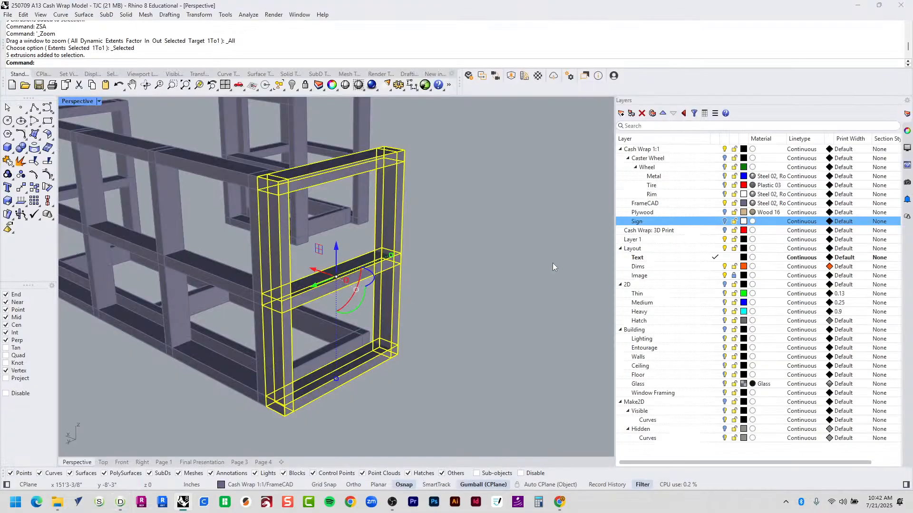
click(507, 274)
click(303, 275)
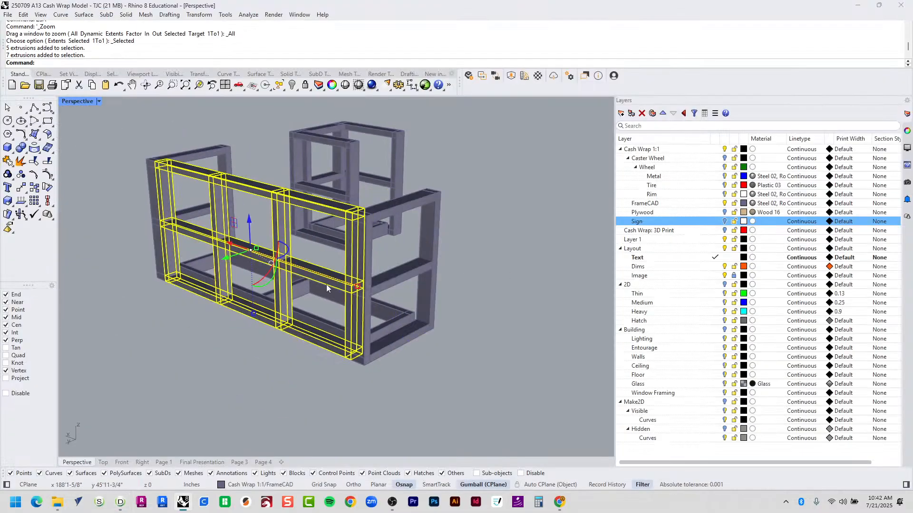
right_drag(326, 285, 279, 295)
key(Escape)
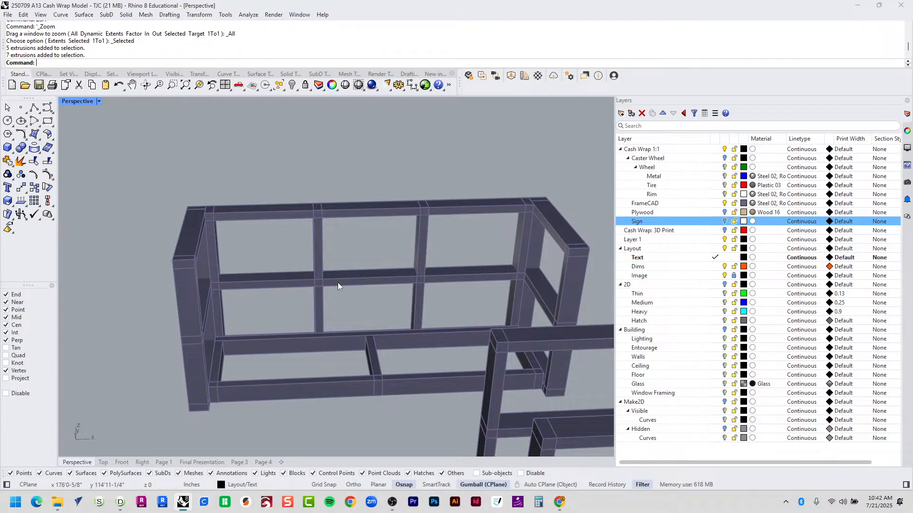
key(alt+Tab)
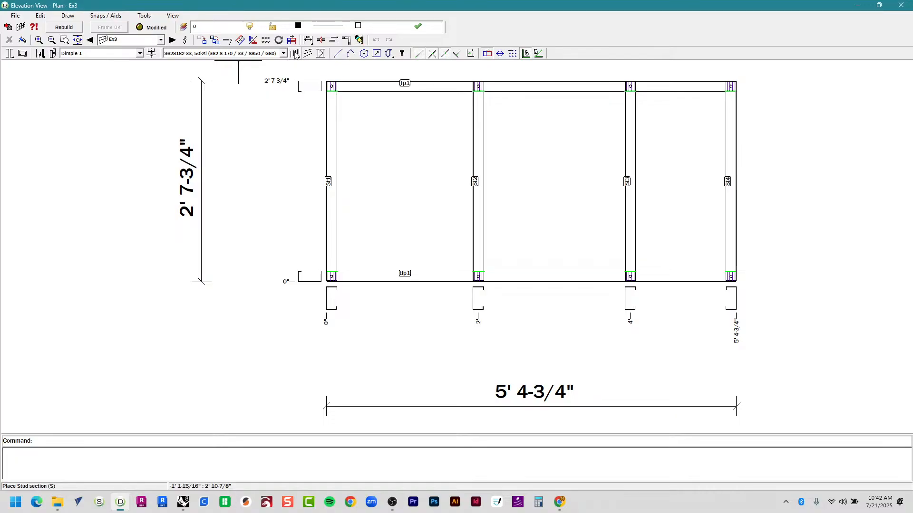
Place a 362S162-33 horizontal stud from St1 to the right end stud, snapping to midpoints.
click(275, 53)
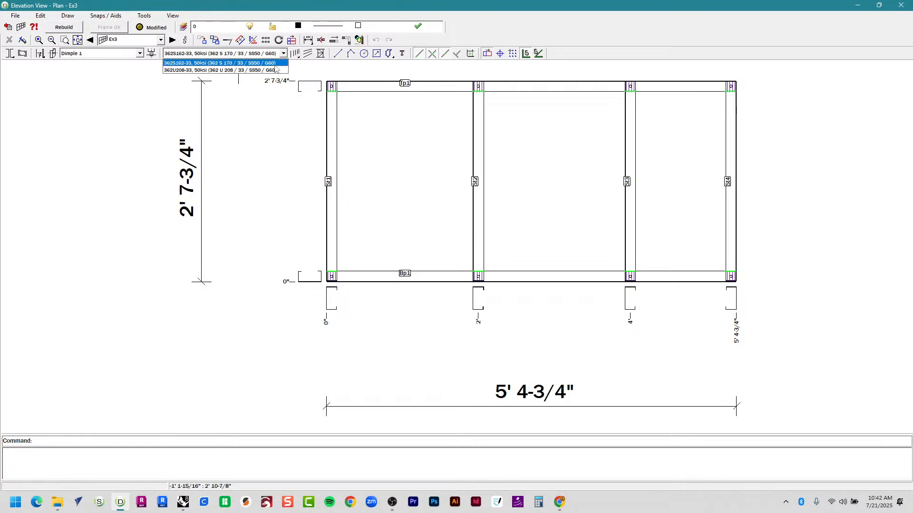
click(274, 65)
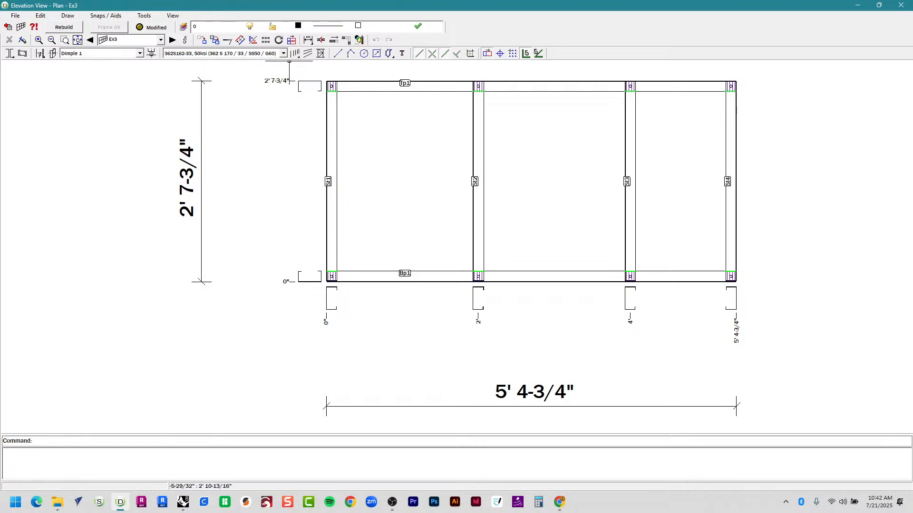
click(295, 54)
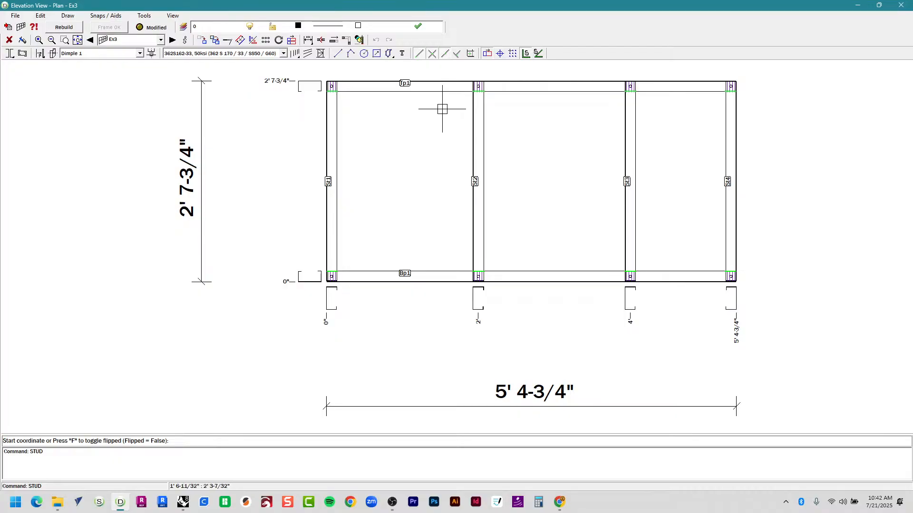
click(448, 55)
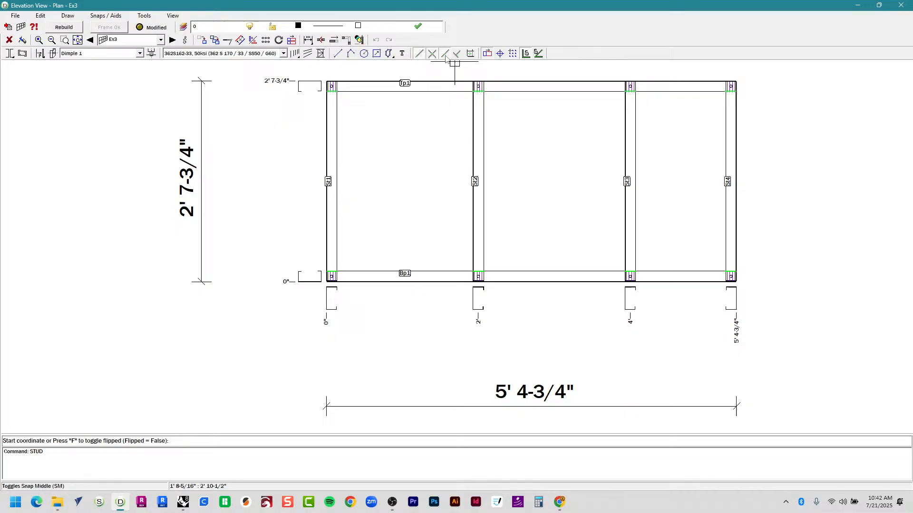
click(339, 184)
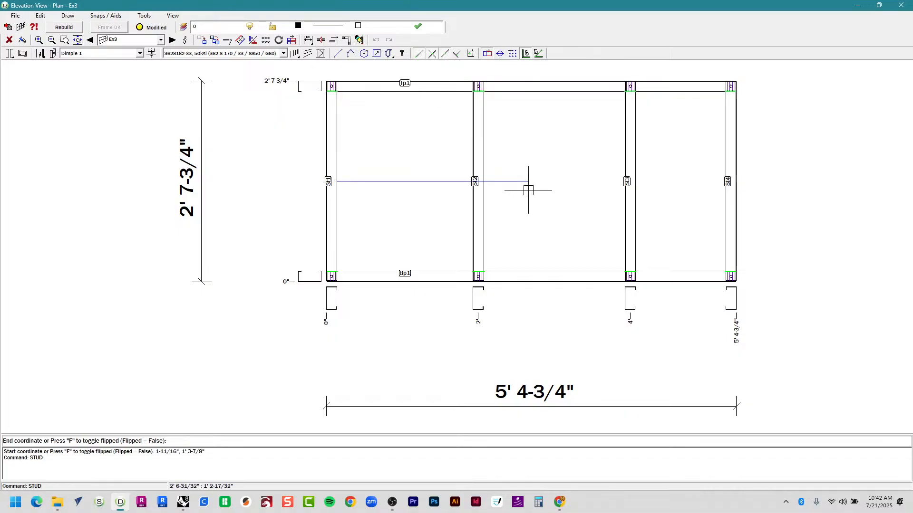
click(727, 182)
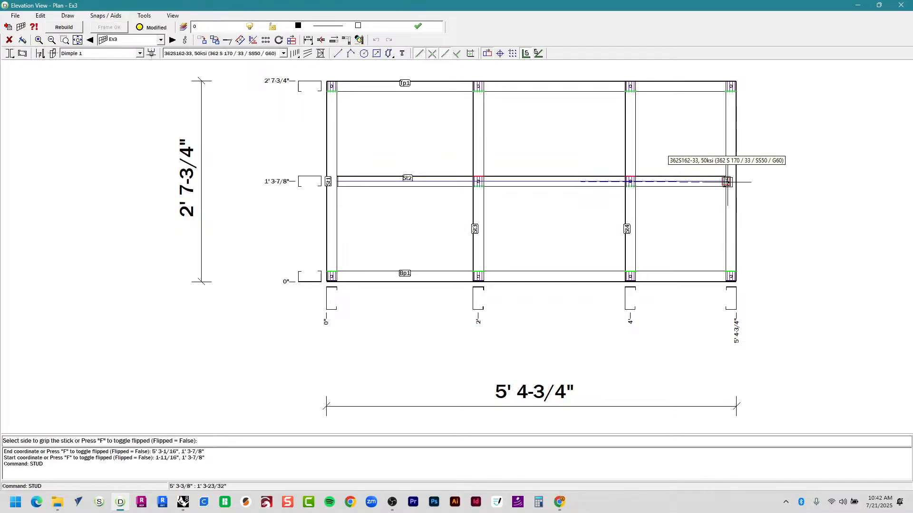
click(812, 180)
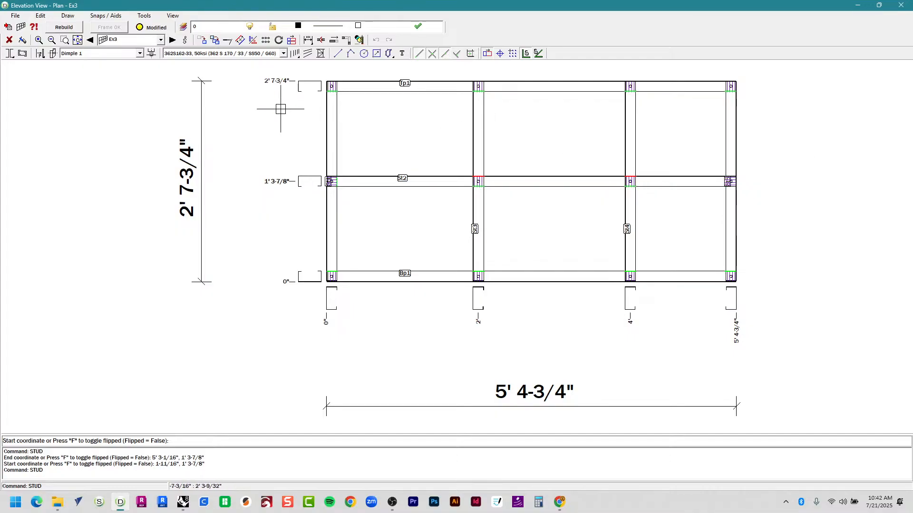
Pan across the elevation to check the new member, then end stud placement.
scroll(328, 181, up, 6)
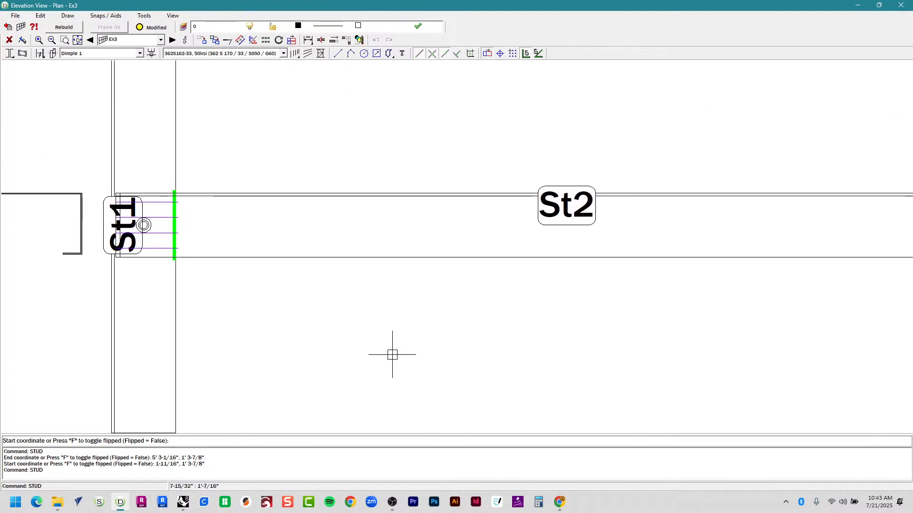
scroll(404, 345, down, 4)
scroll(393, 208, up, 5)
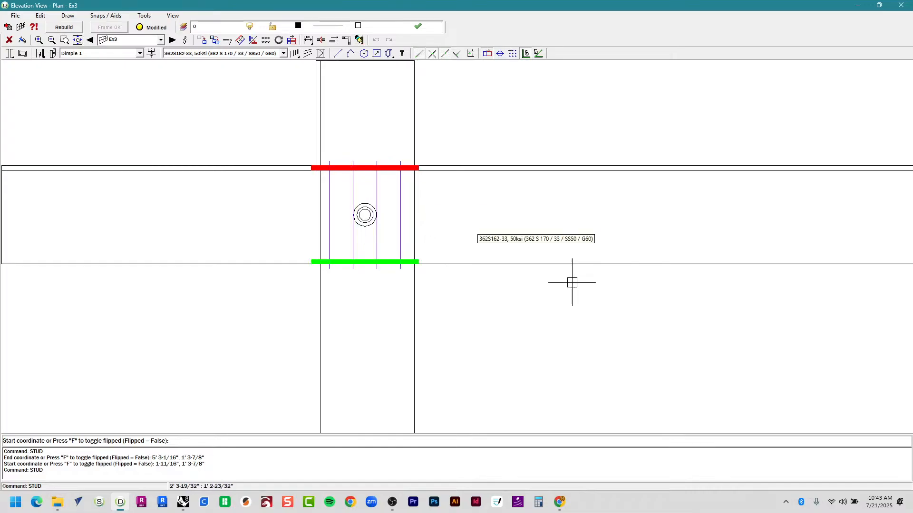
scroll(430, 267, down, 4)
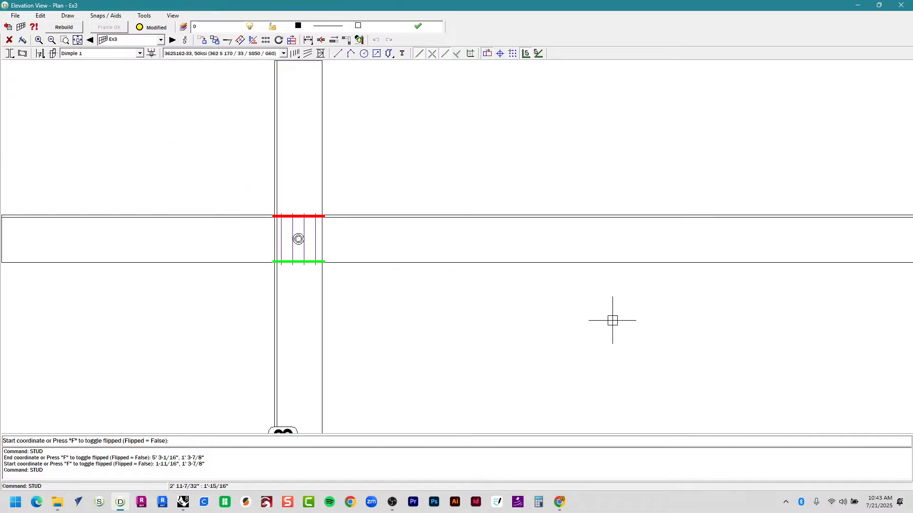
middle_drag(612, 320, 387, 302)
middle_drag(663, 303, 417, 302)
scroll(541, 247, up, 2)
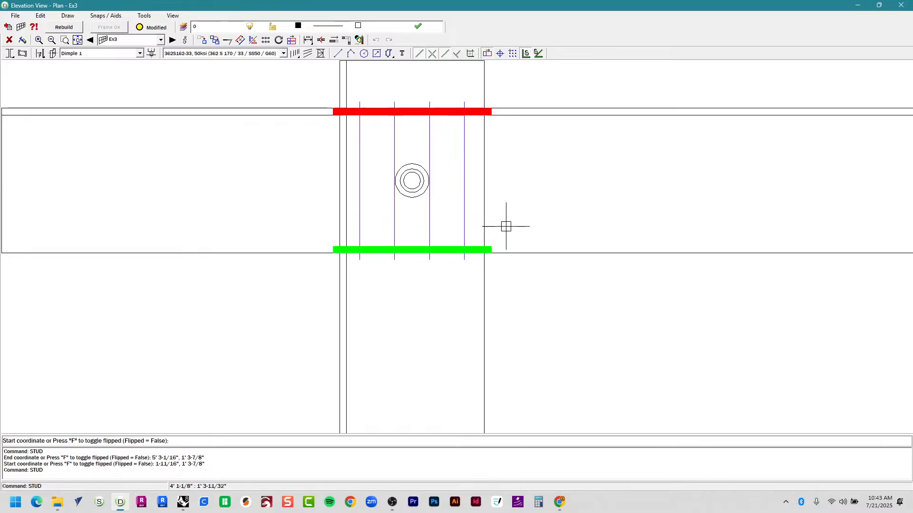
scroll(506, 223, down, 8)
scroll(572, 238, up, 6)
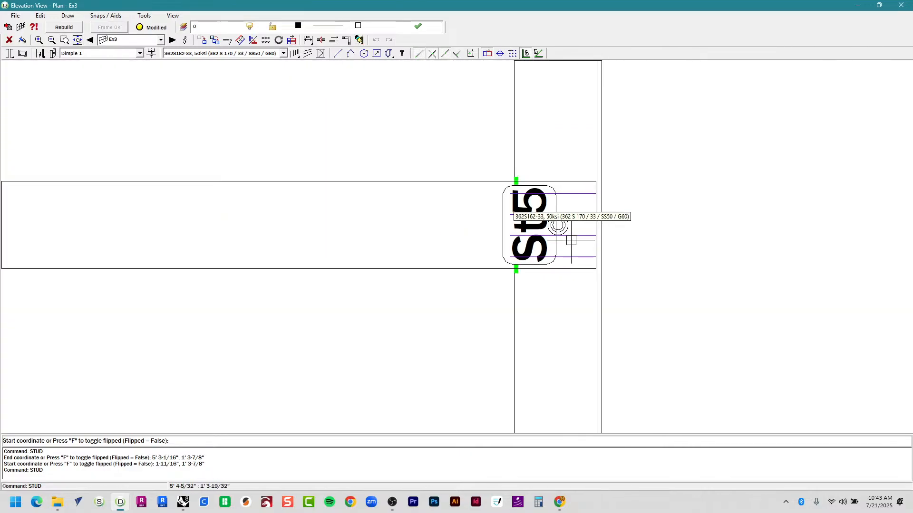
scroll(573, 241, down, 5)
scroll(259, 257, up, 3)
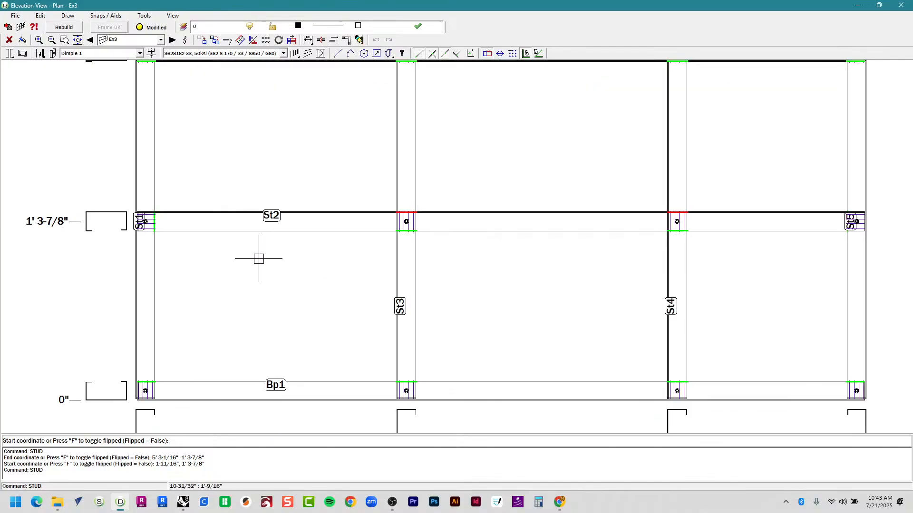
key(Escape)
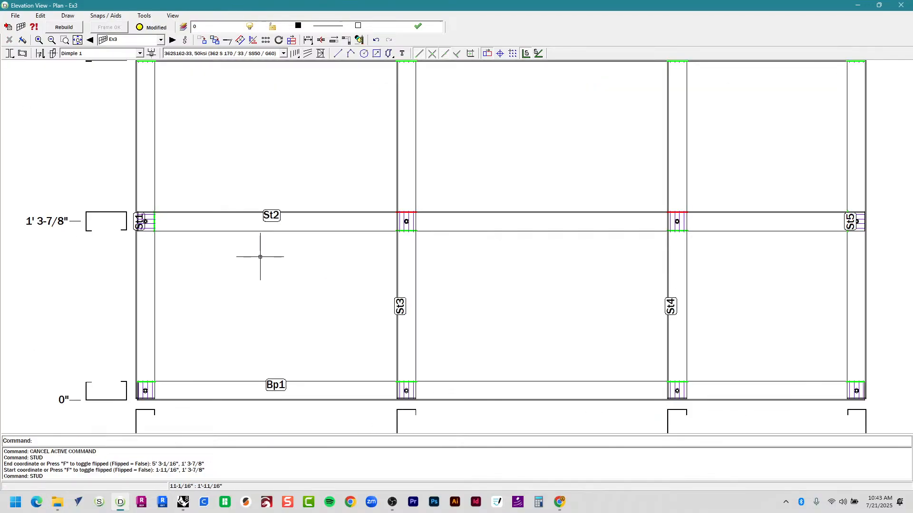
double_click(255, 220)
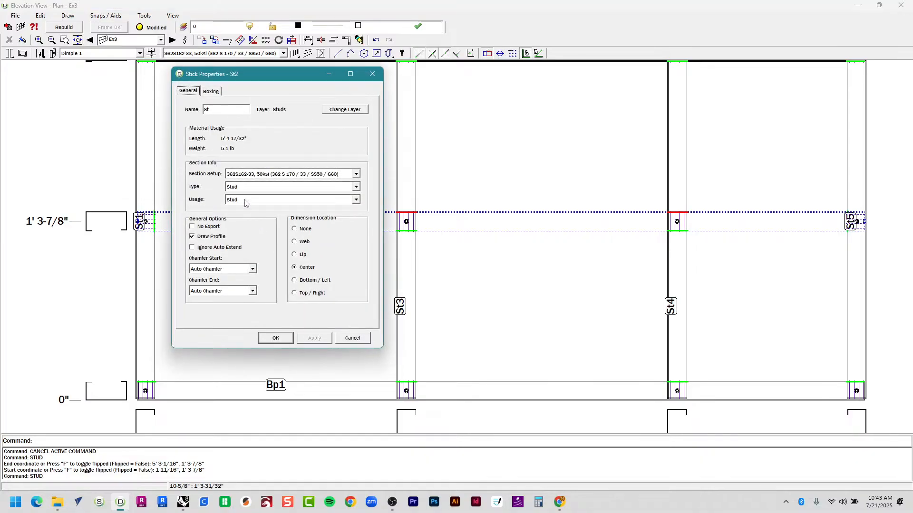
click(246, 201)
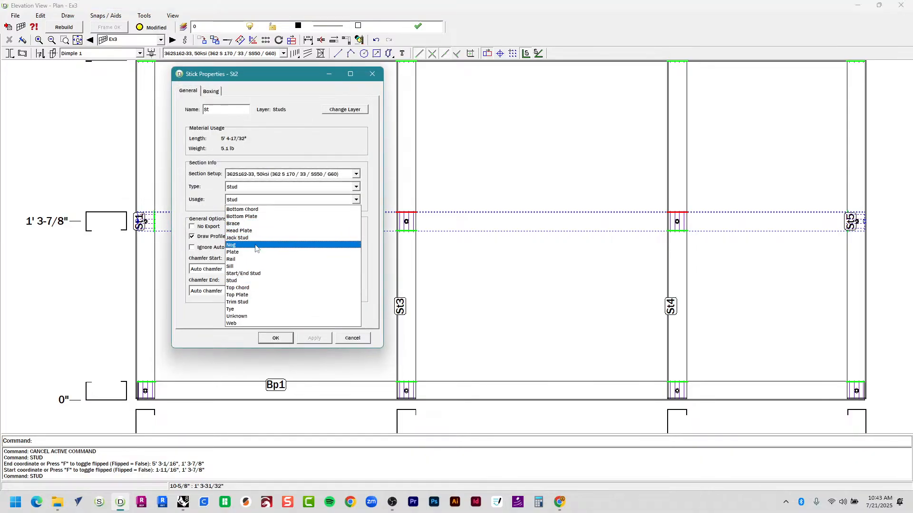
click(256, 245)
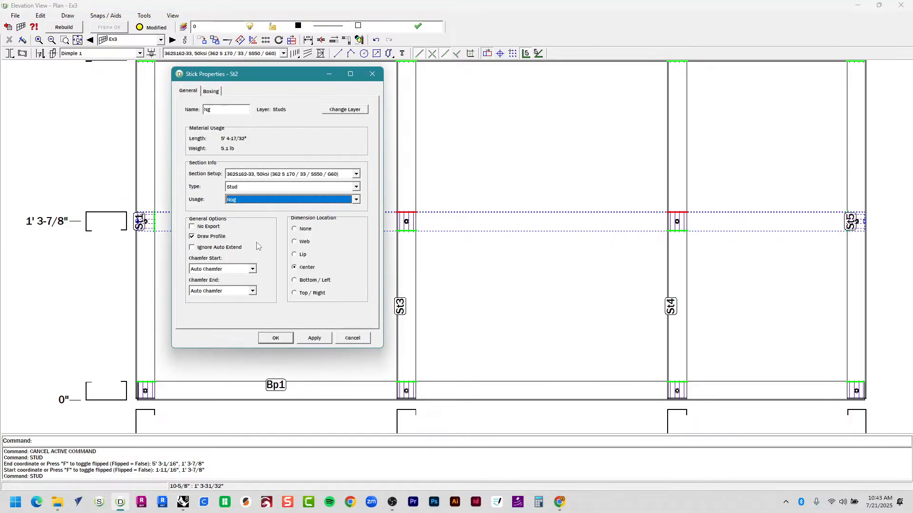
click(276, 339)
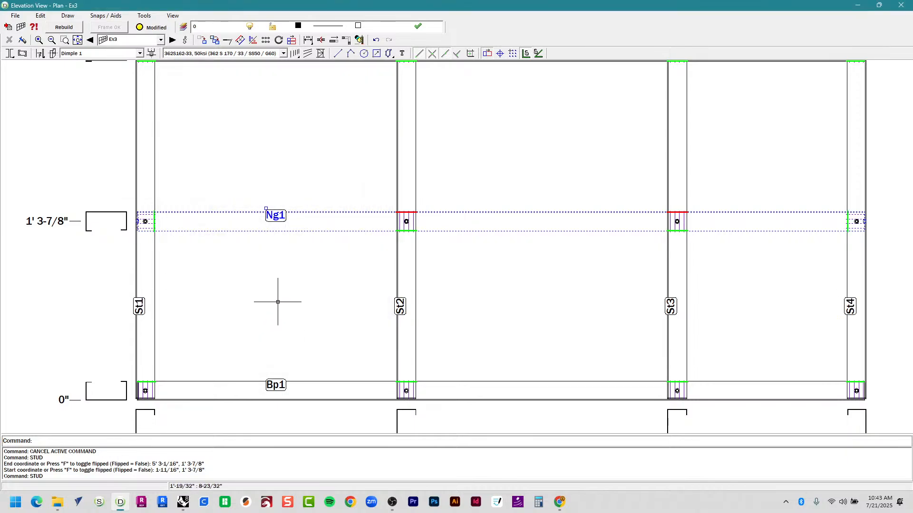
click(284, 294)
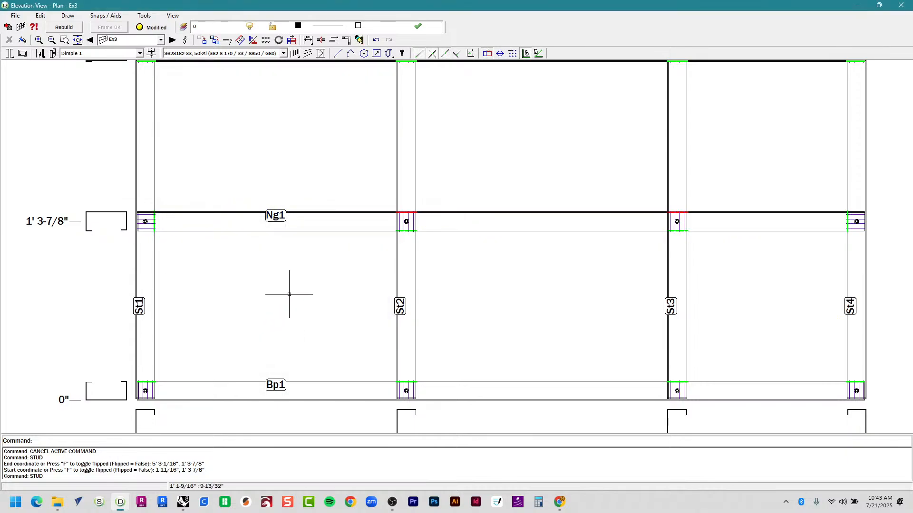
scroll(291, 301, down, 3)
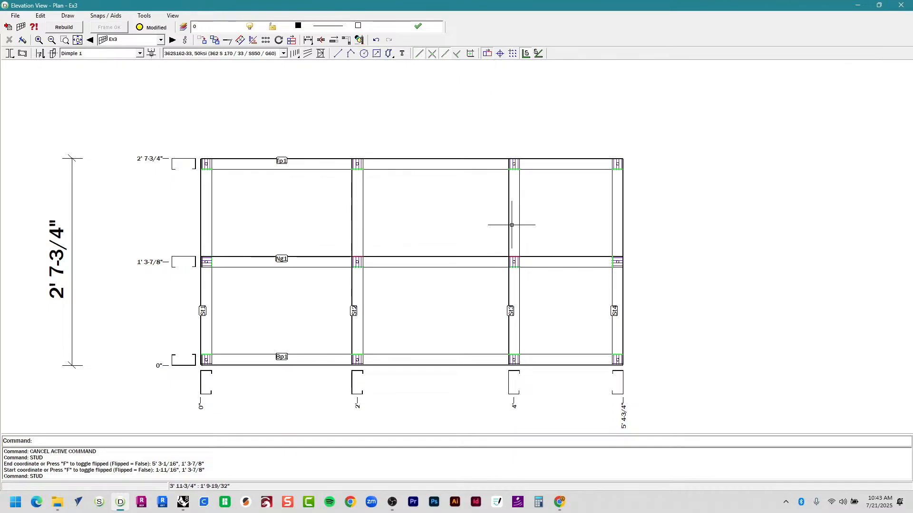
scroll(486, 330, up, 1)
scroll(487, 330, down, 4)
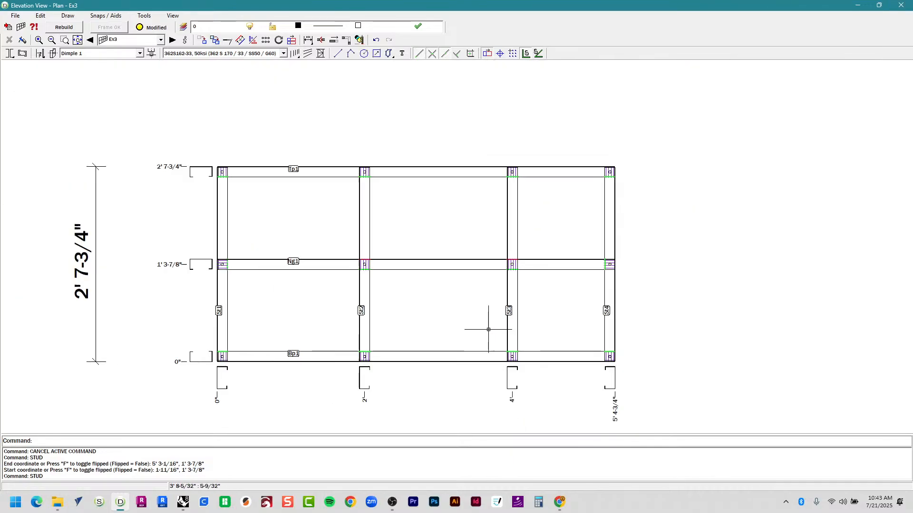
scroll(487, 335, up, 1)
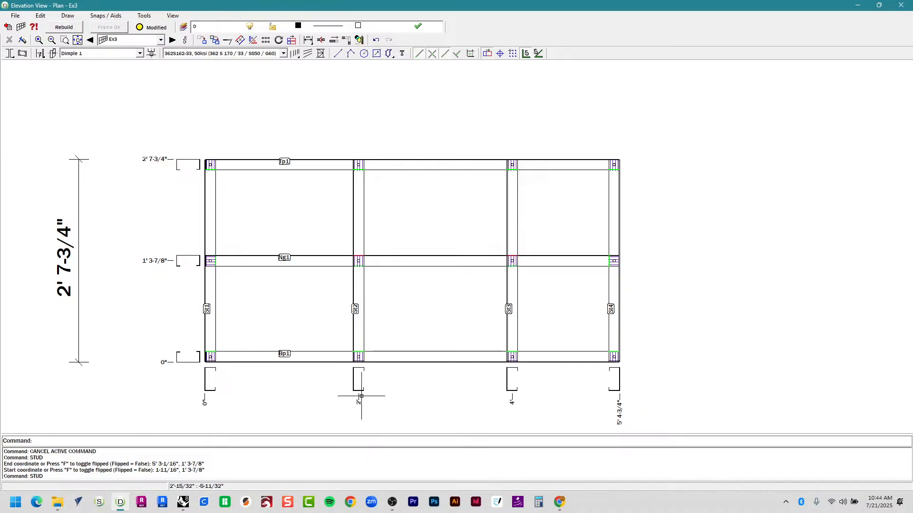
Select the front sign frame in Rhino and isolate it with Iso.
key(alt+Tab)
click(317, 220)
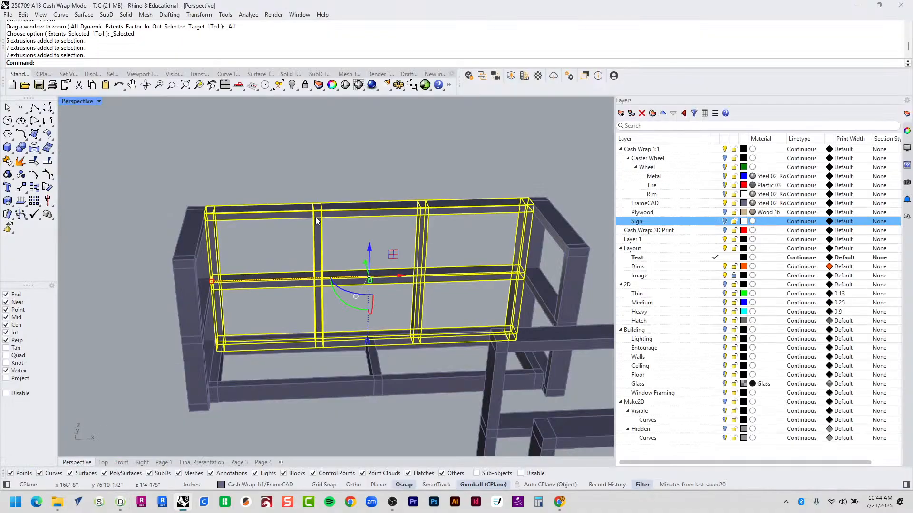
text(Isolate)
key(Return)
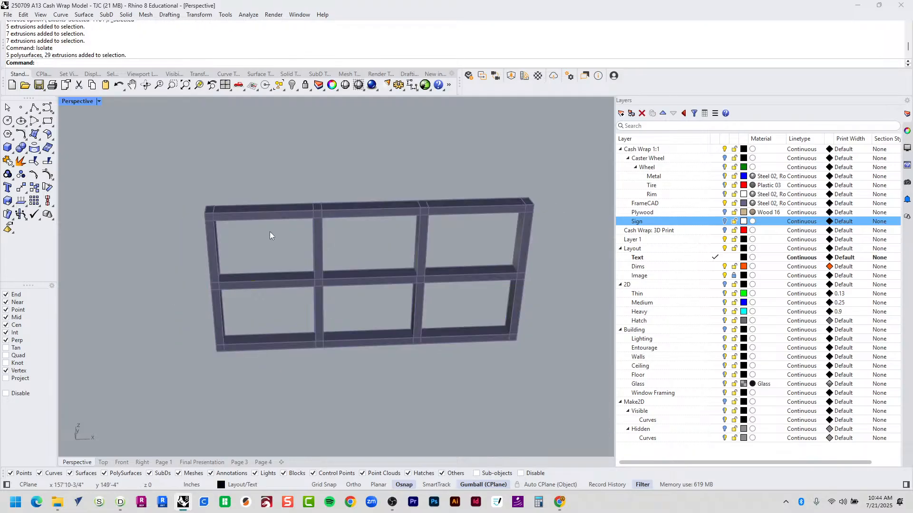
scroll(267, 234, up, 3)
Measure the distance along the top rail to the first upright: 1'9-7/8".
key(alt+Tab)
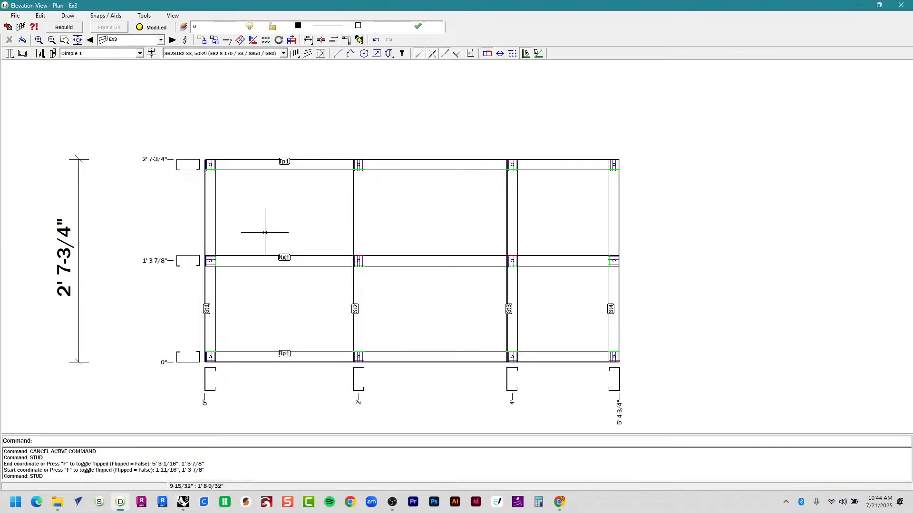
key(alt+Tab)
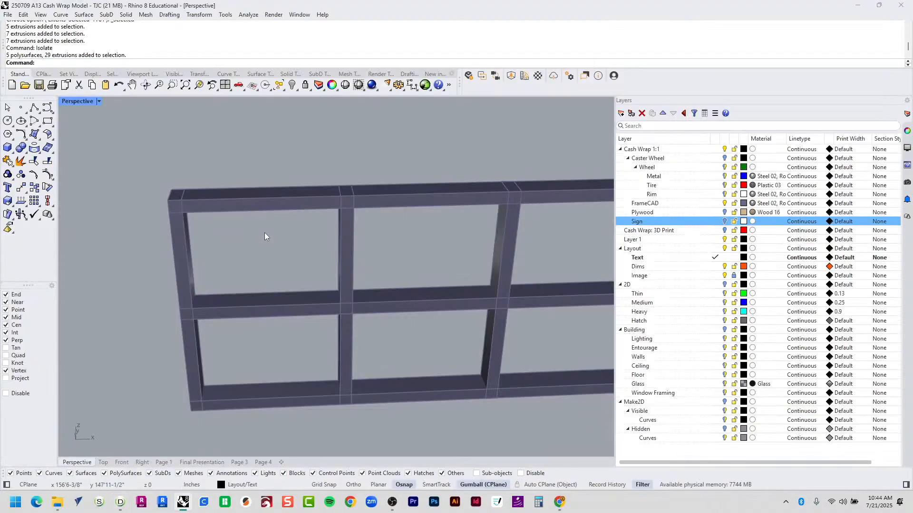
text(D)
key(Return)
click(174, 201)
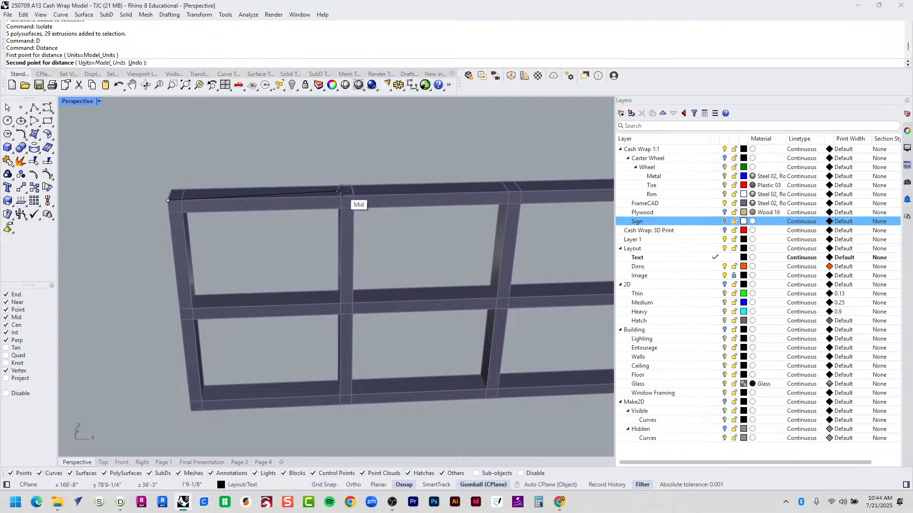
click(347, 195)
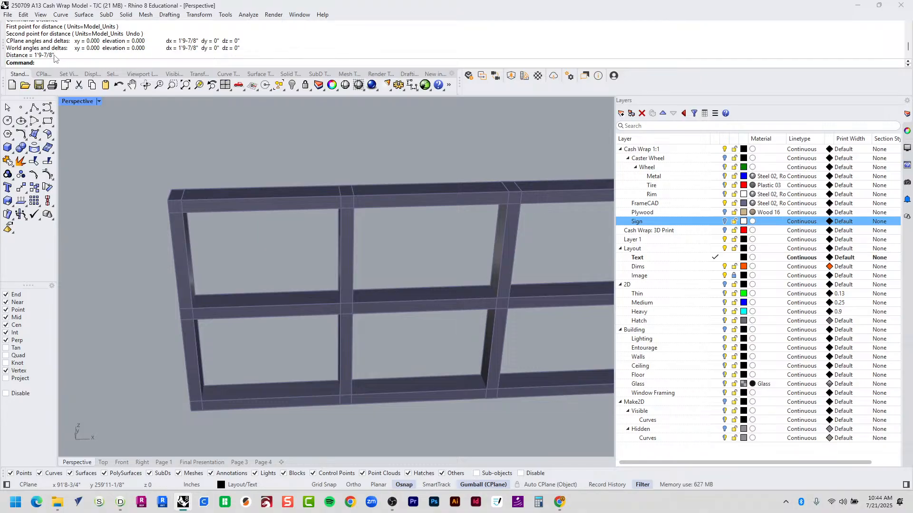
key(alt+Tab)
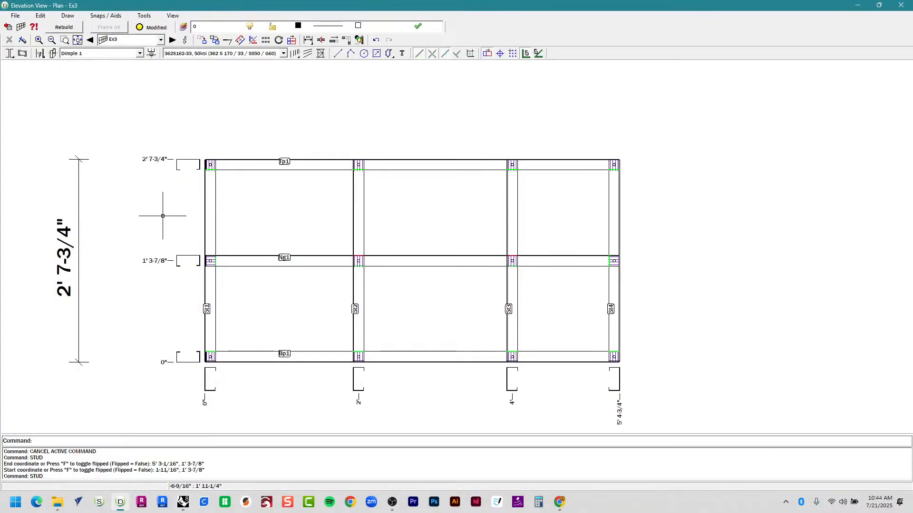
Copy end stud St1 1'9-7/8" over and delete the old studs at 2' and 4'.
middle_drag(377, 315, 366, 189)
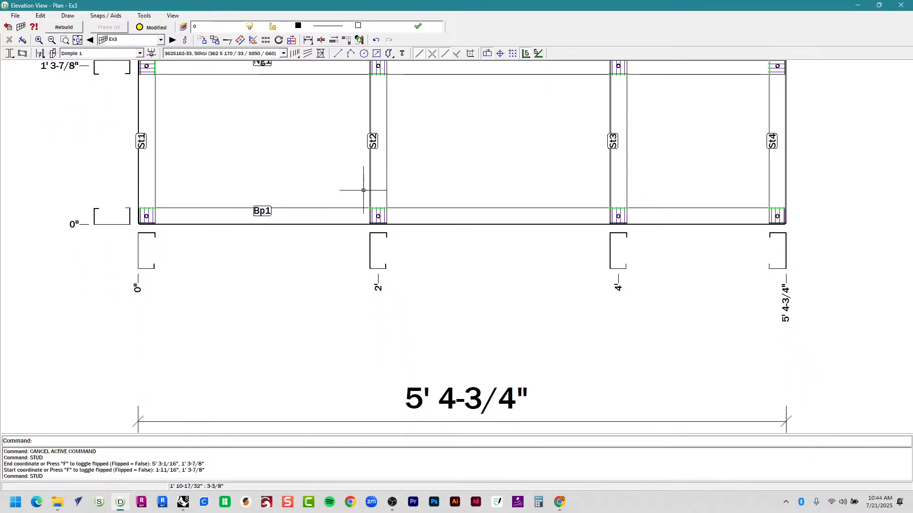
click(375, 196)
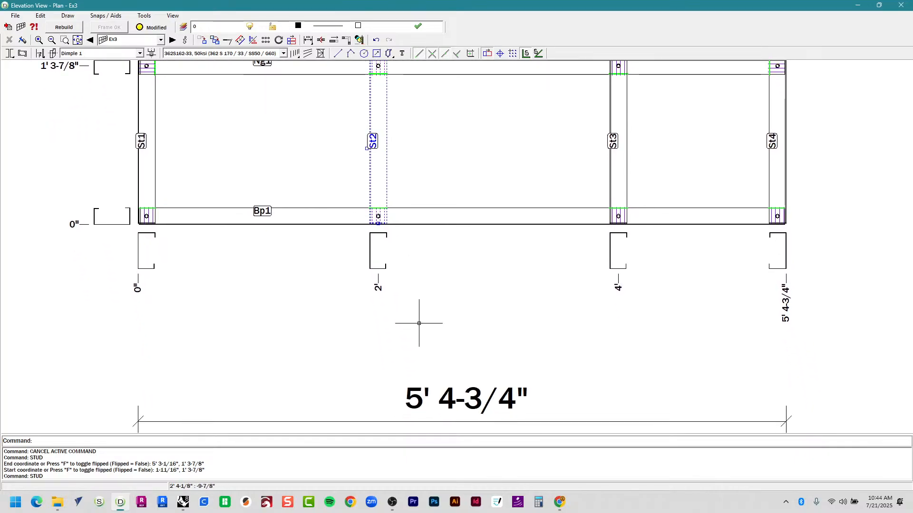
key(Escape)
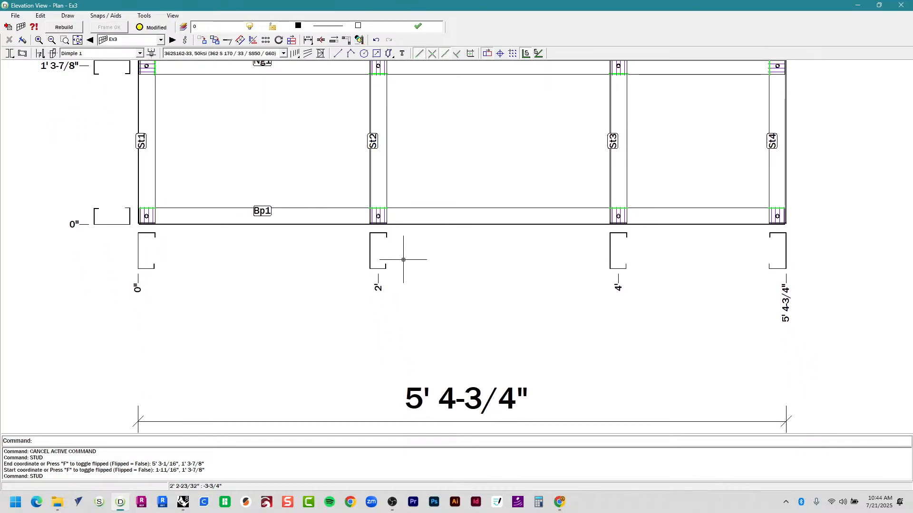
middle_drag(286, 153, 271, 248)
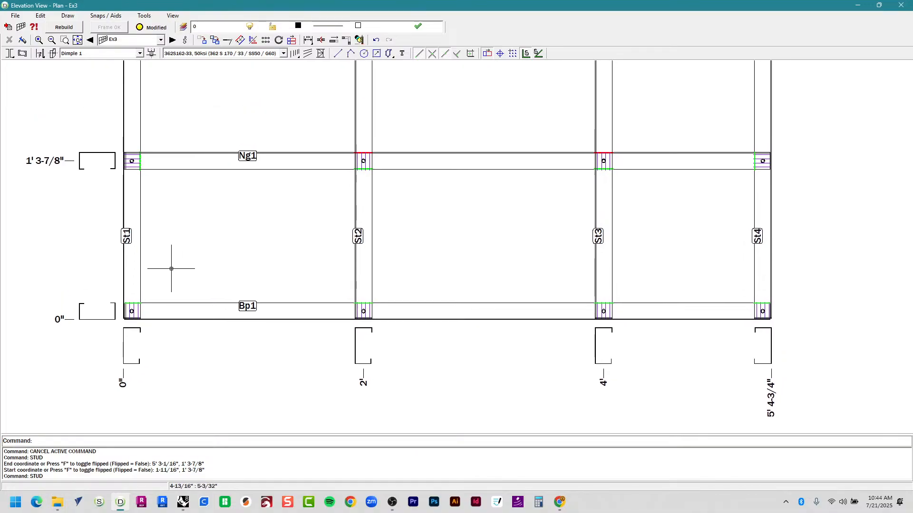
click(136, 259)
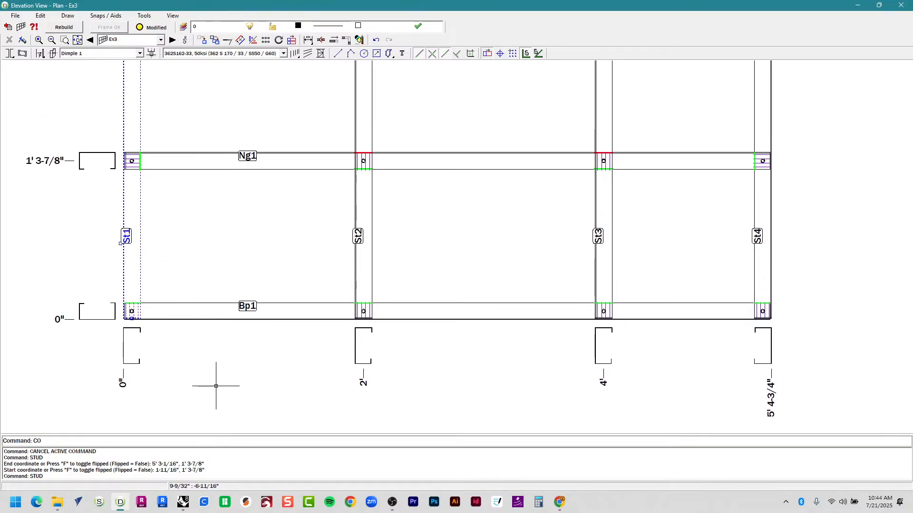
key(Return)
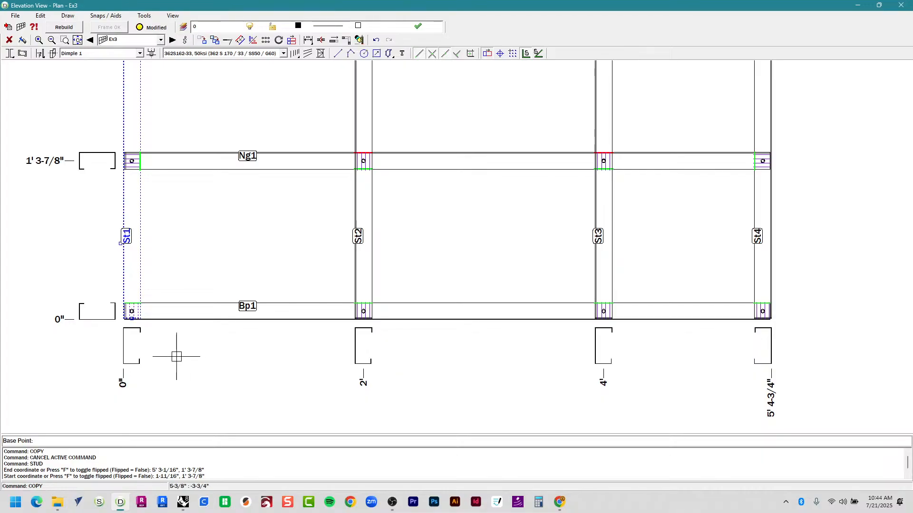
click(174, 409)
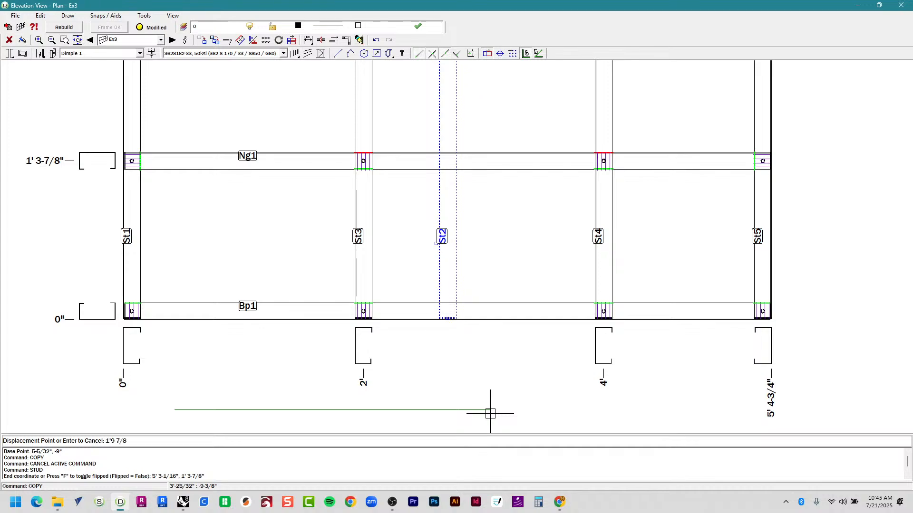
key(Return)
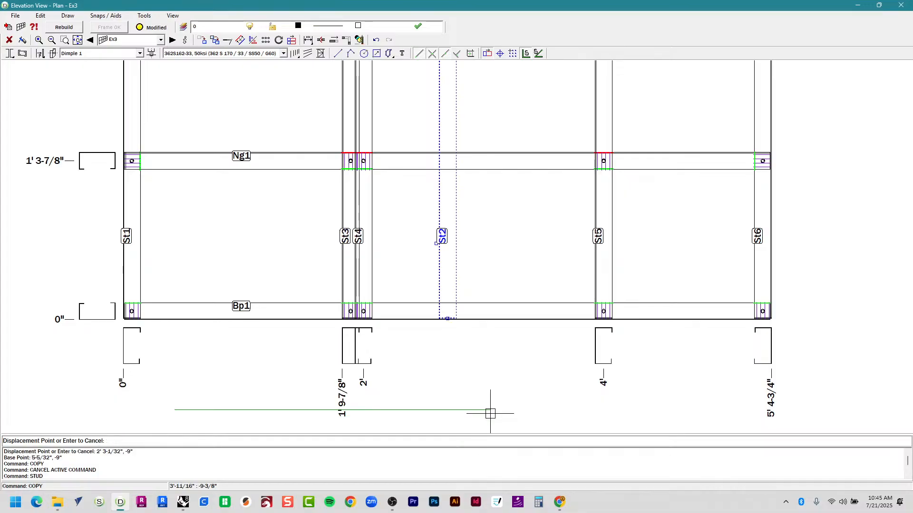
key(Escape)
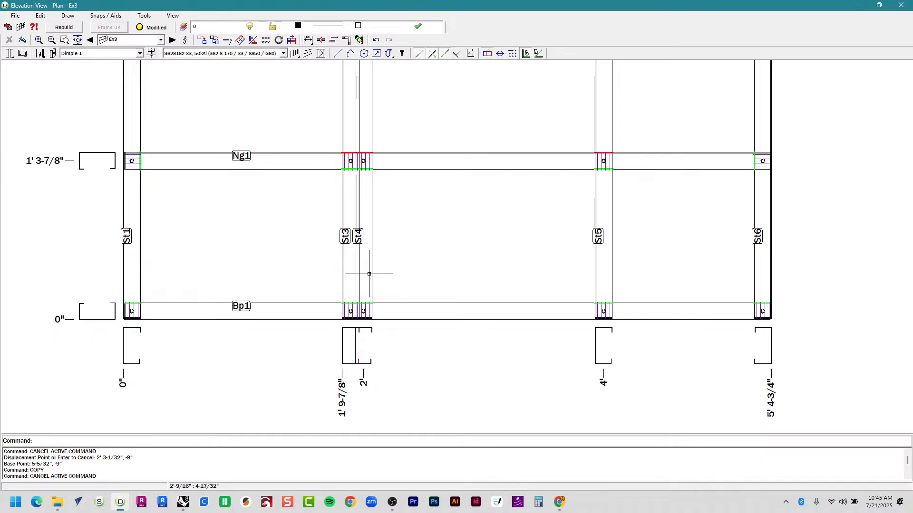
key(Delete)
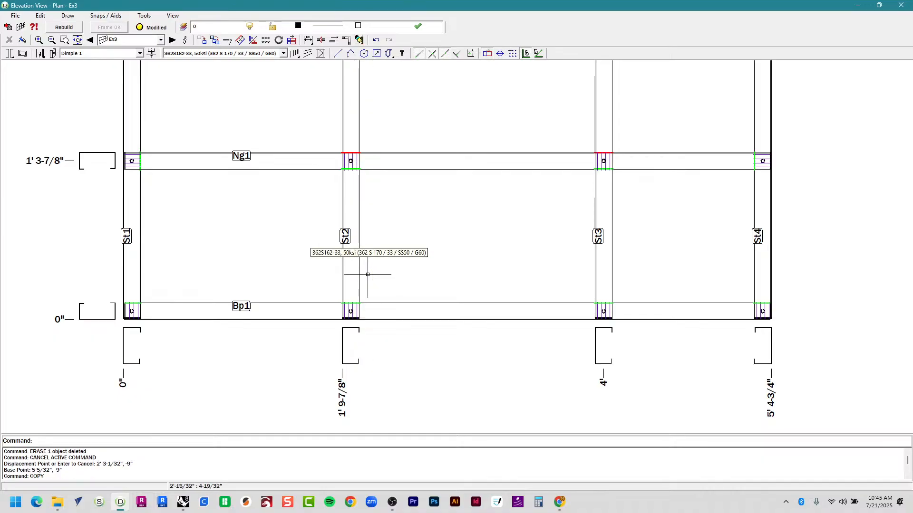
key(Delete)
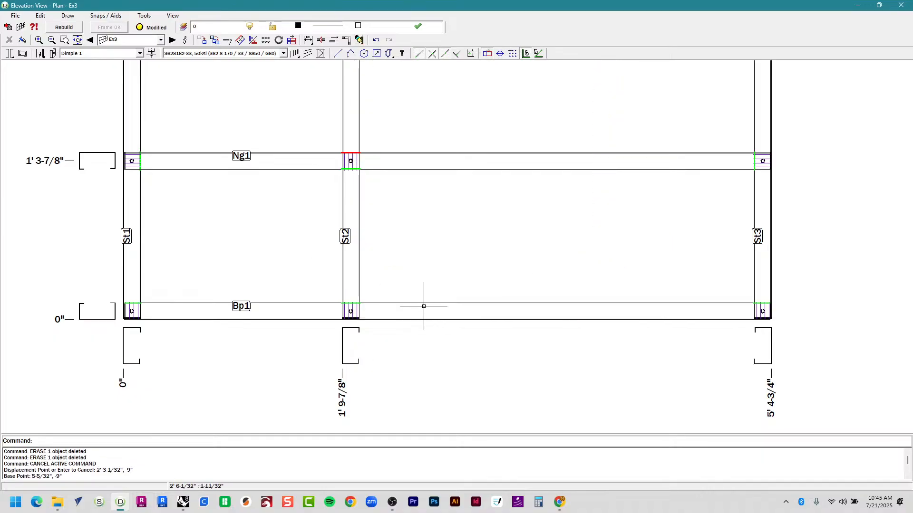
Change stud St2's dimension location from Web to Center so it reads 1' 10-23/32".
double_click(349, 268)
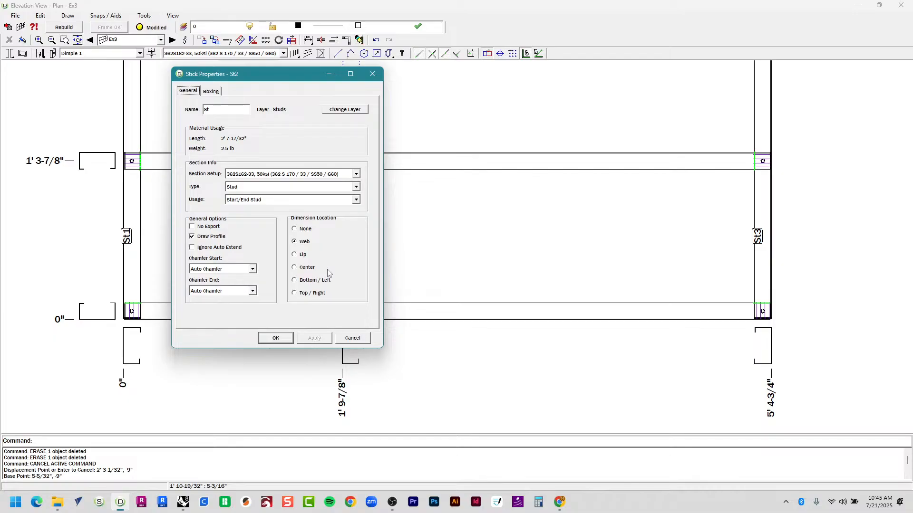
key(Escape)
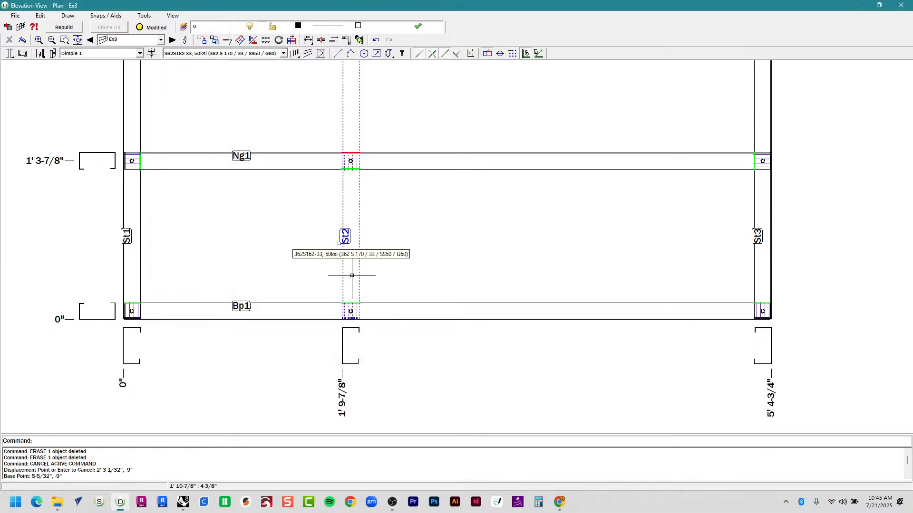
double_click(351, 275)
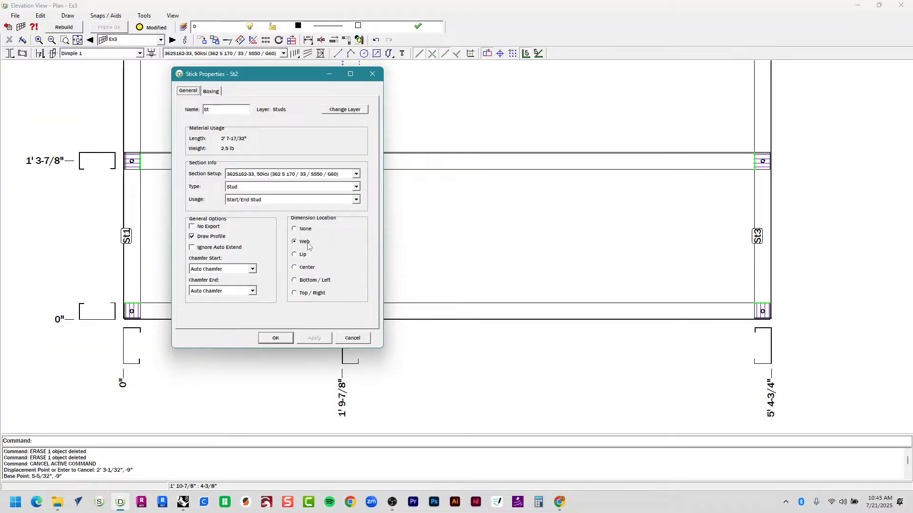
click(307, 268)
click(280, 341)
scroll(291, 355, down, 1)
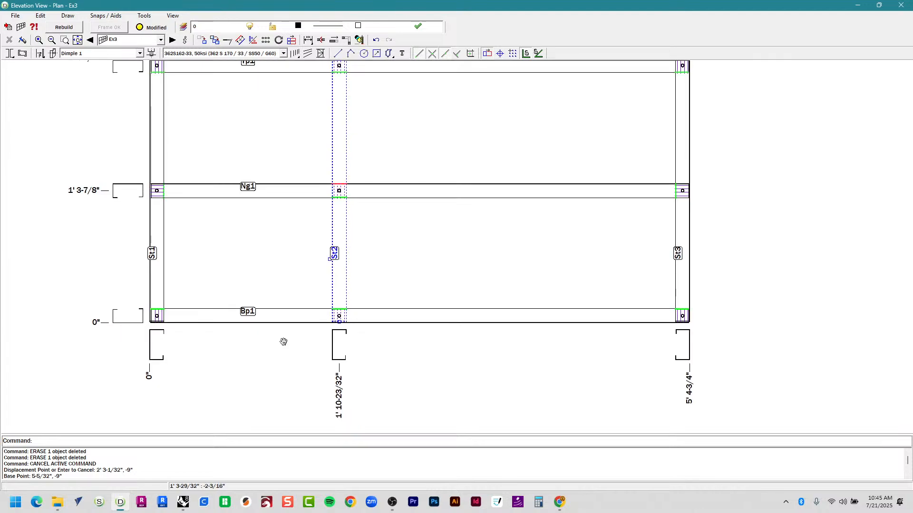
middle_drag(281, 340, 276, 284)
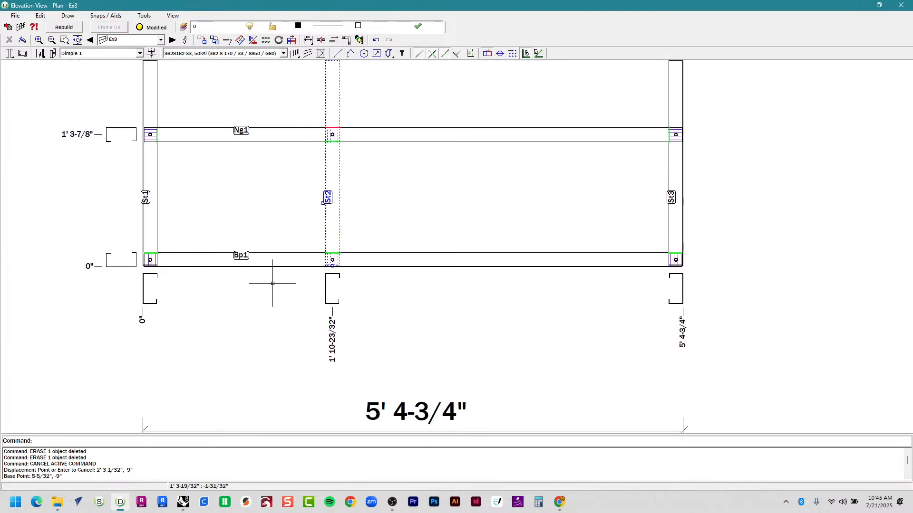
scroll(271, 285, up, 3)
scroll(294, 269, down, 4)
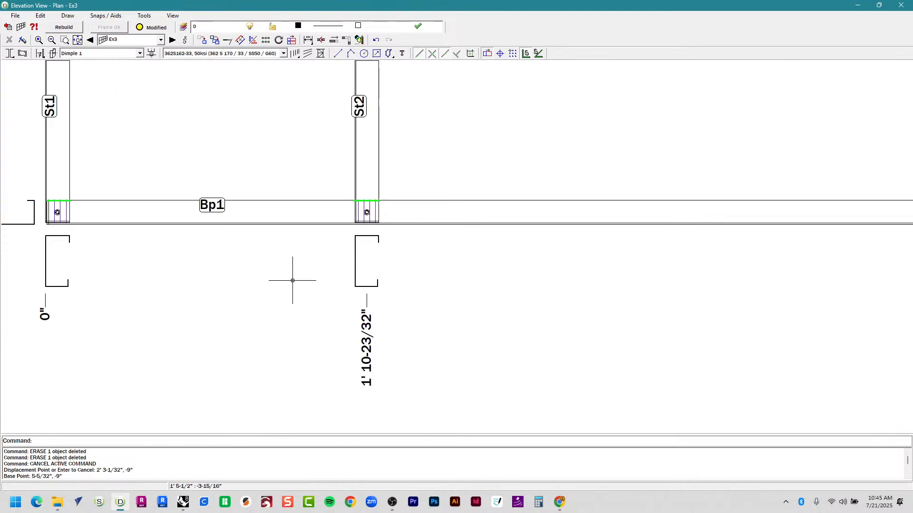
middle_drag(299, 279, 299, 305)
scroll(316, 326, up, 2)
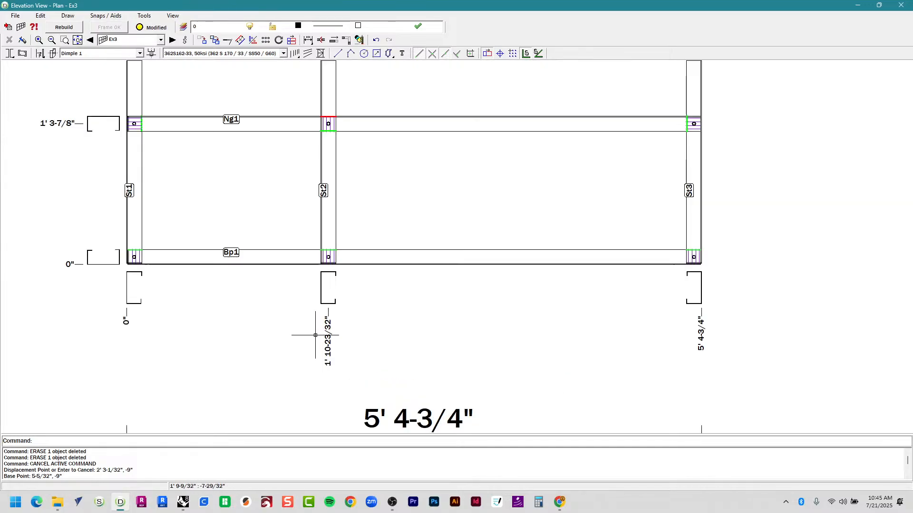
Compare the Ex3 elevation against the Rhino model, then start moving stud St2.
key(alt+Tab)
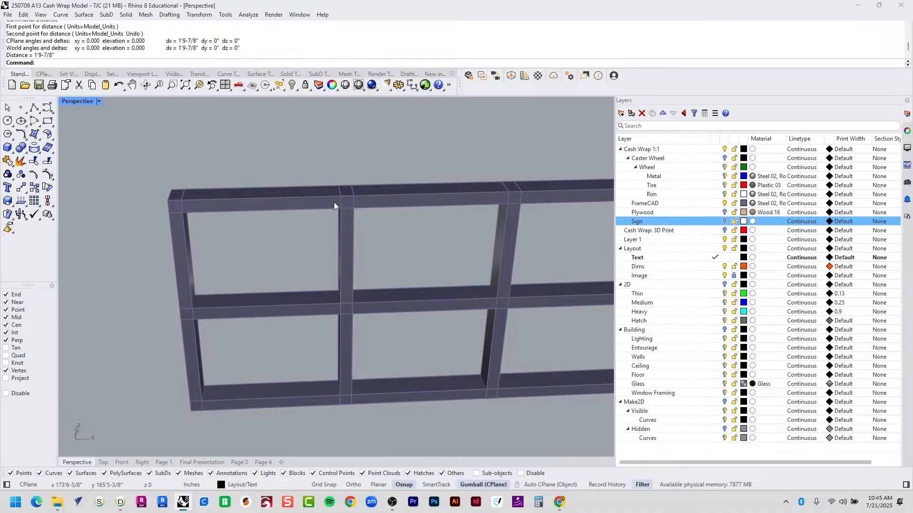
key(alt+Tab)
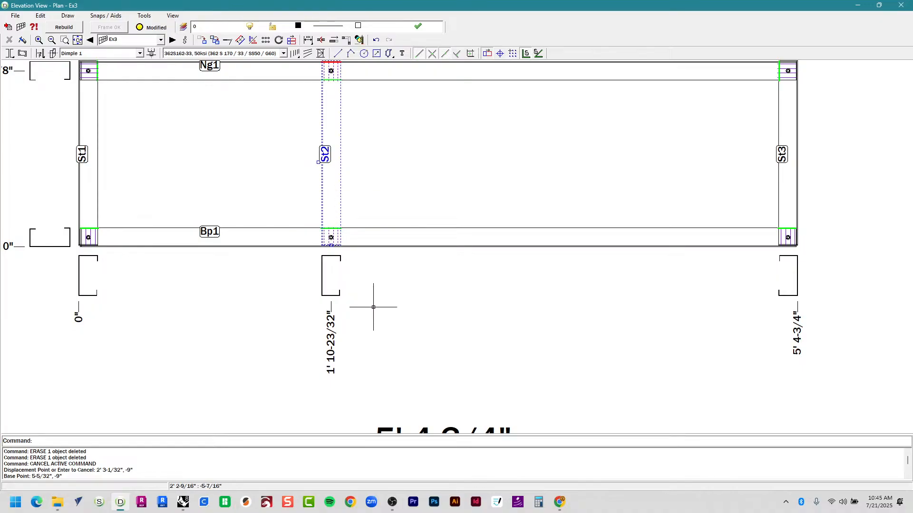
key(alt+Tab)
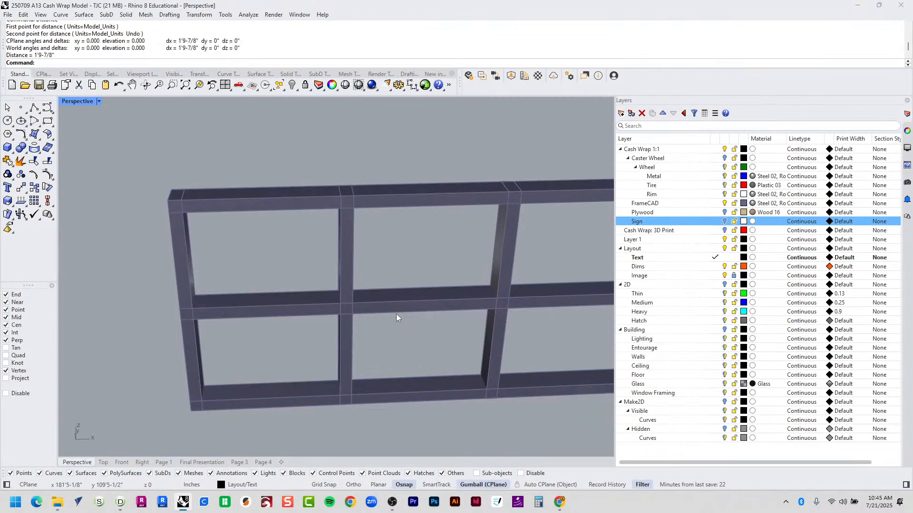
key(alt+Tab)
key(alt+Tab)
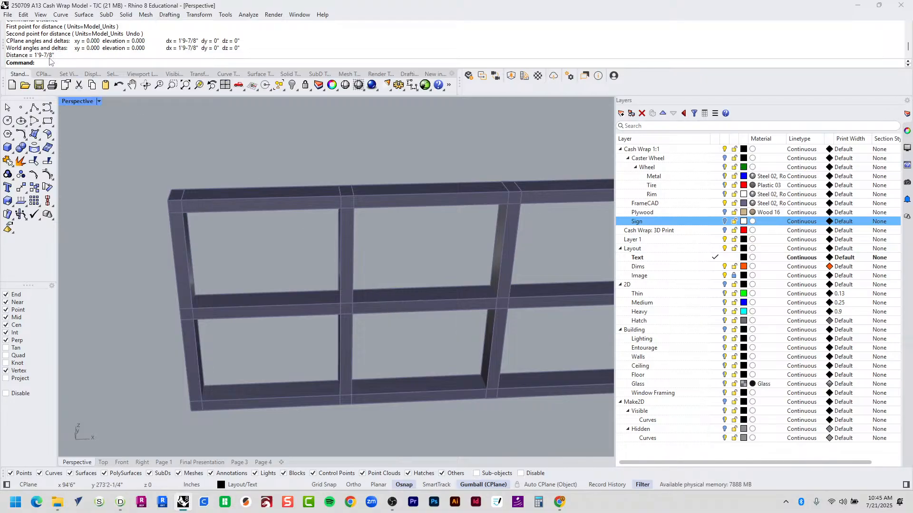
key(alt+Tab)
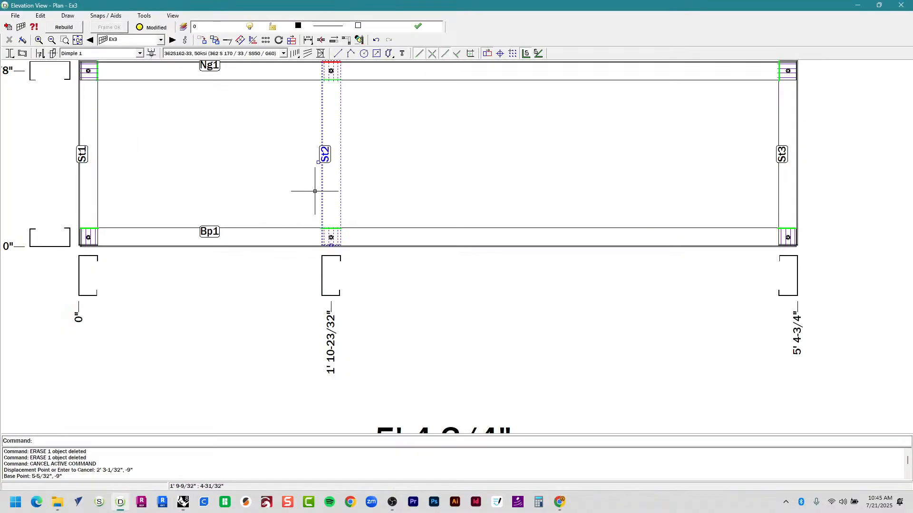
key(Return)
Move stud St2 so it sits at 1' 9-7/8".
click(426, 314)
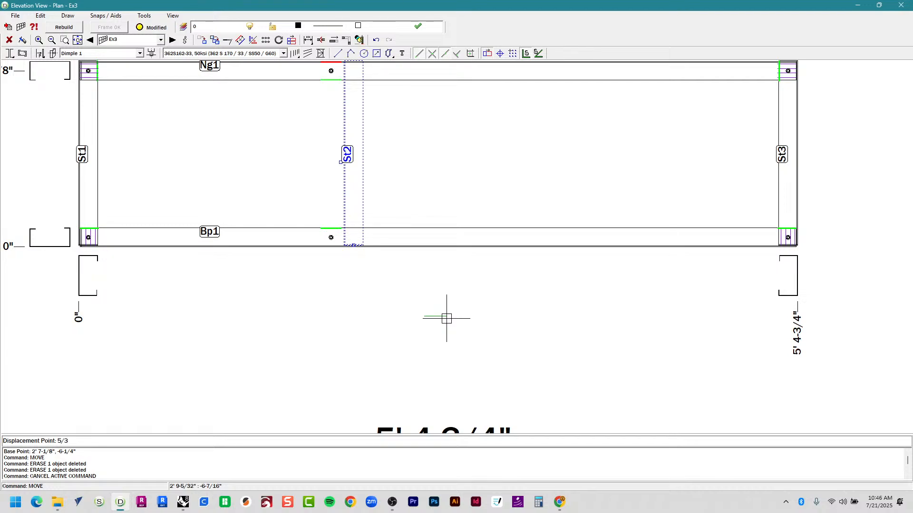
key(Return)
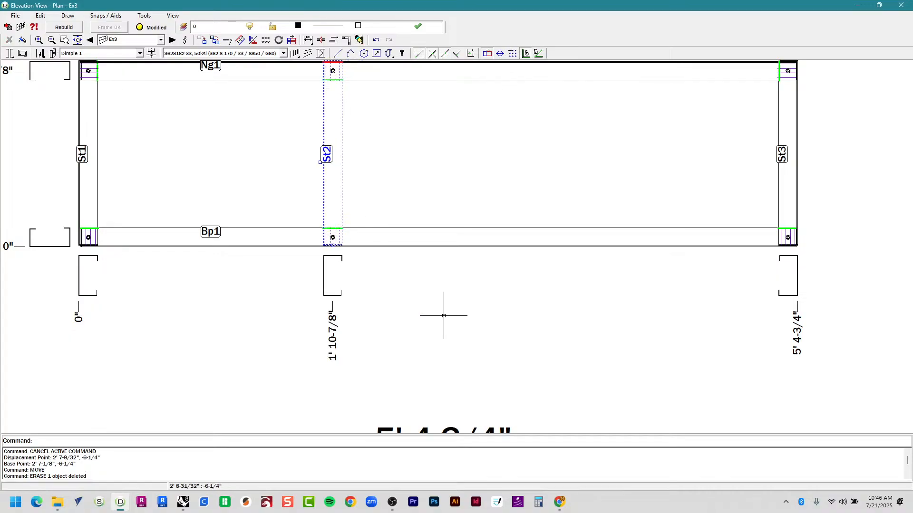
text(M)
key(Return)
click(440, 308)
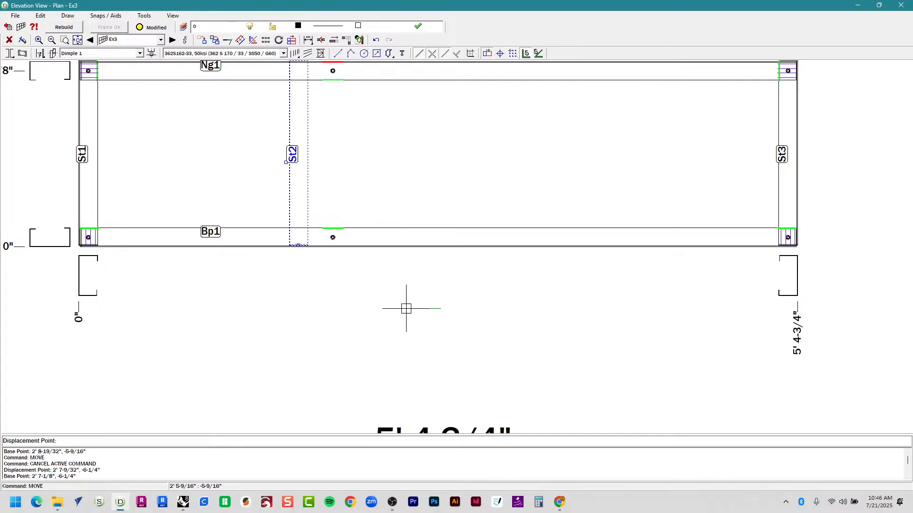
text(1")
key(Return)
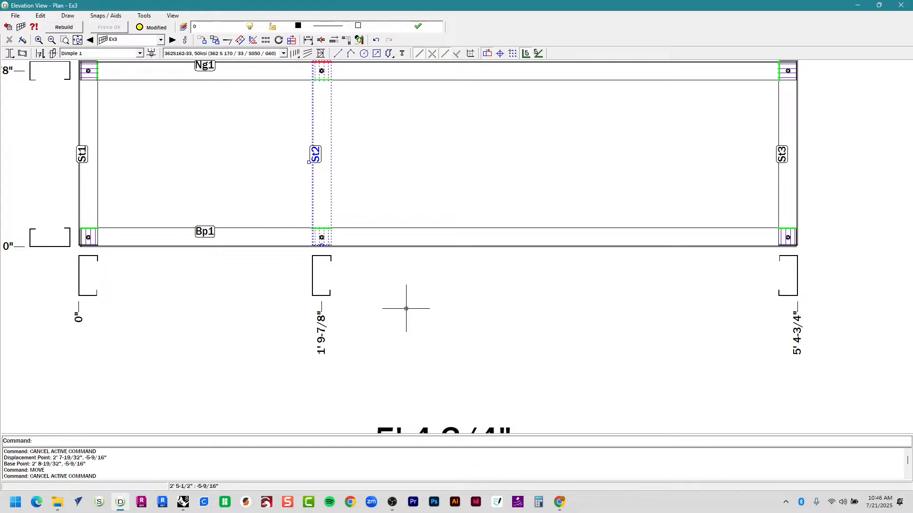
scroll(405, 309, down, 5)
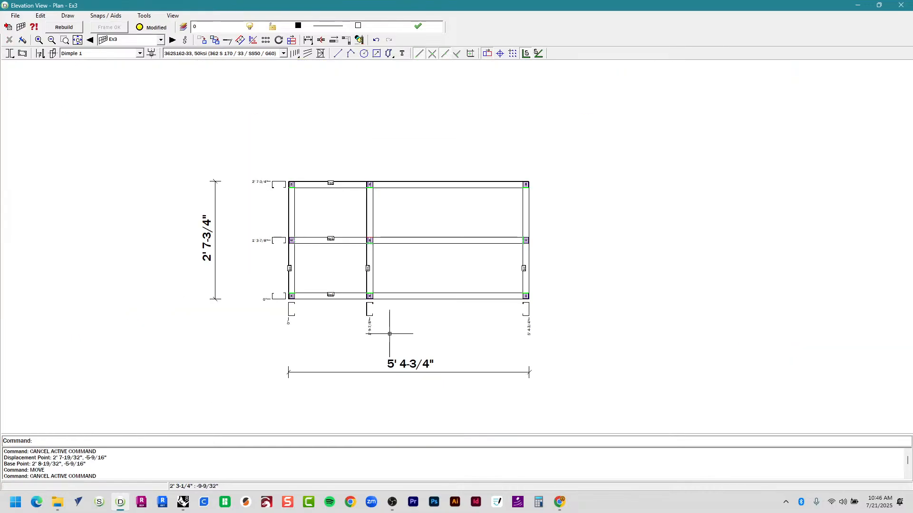
scroll(388, 310, up, 4)
scroll(373, 377, down, 3)
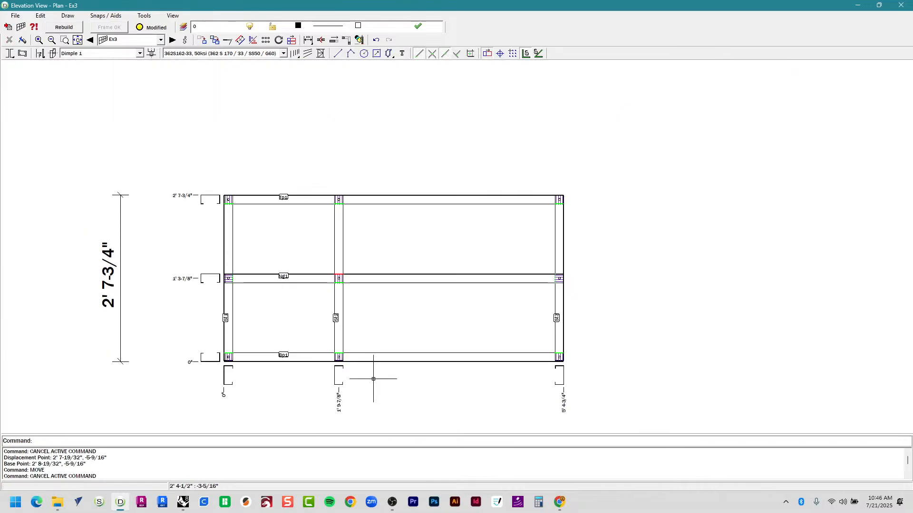
Check the upright spacing in Rhino with the Distance command.
key(alt+Tab)
scroll(381, 357, down, 4)
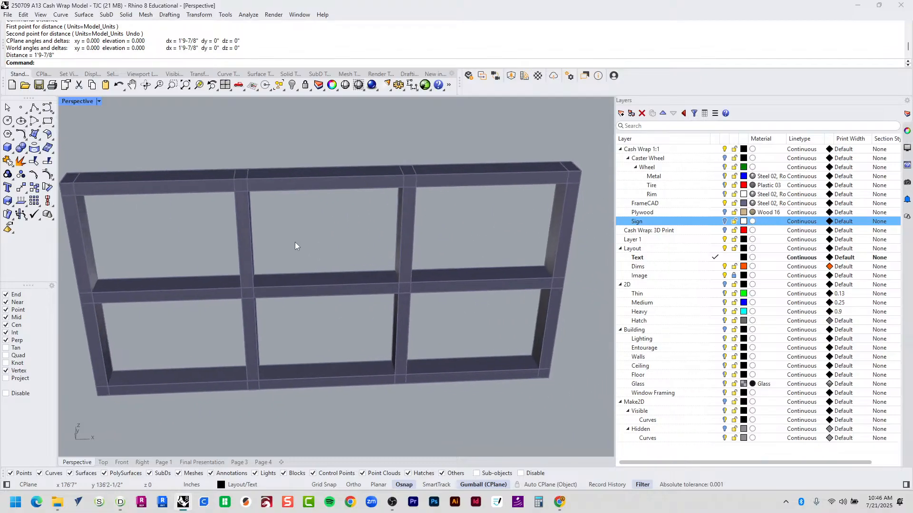
text(D)
key(Return)
click(242, 178)
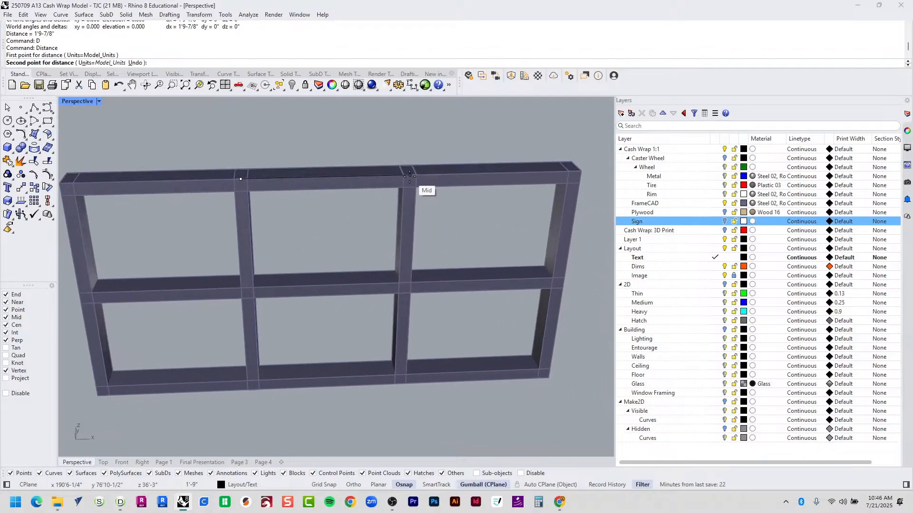
click(409, 177)
key(alt+Tab)
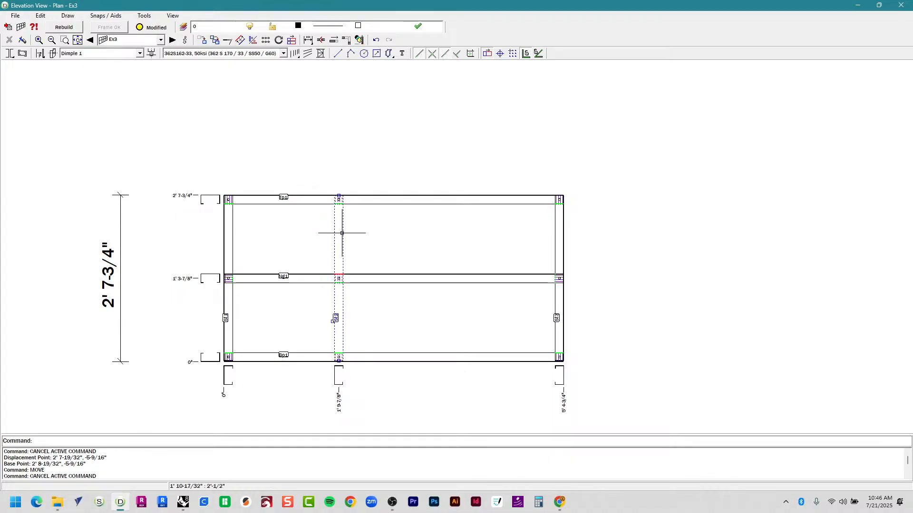
Copy St2 1'9" right to add a stud at 3' 6-7/8", then close the elevation.
key(Return)
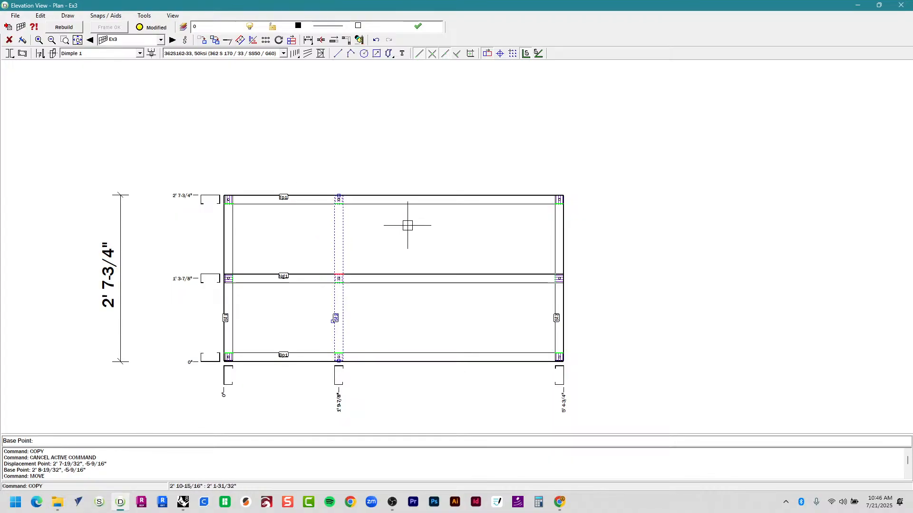
click(334, 129)
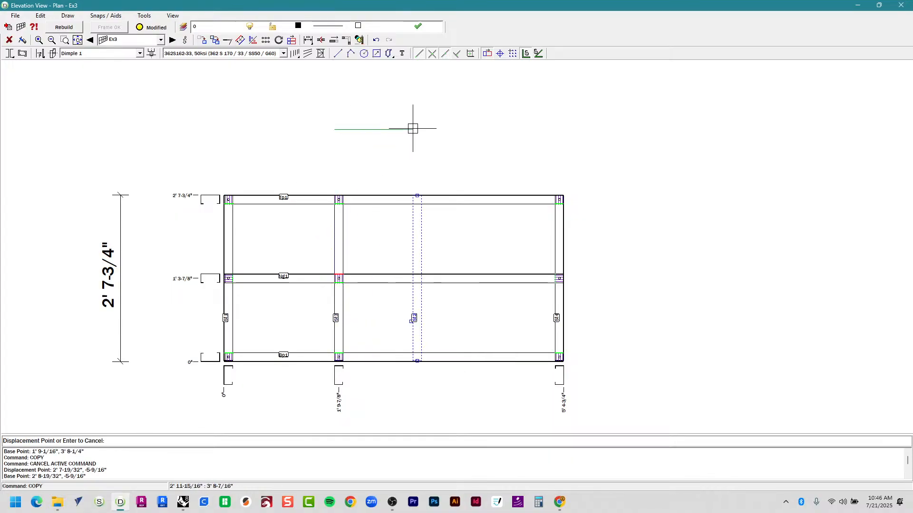
text(1'9")
key(Return)
key(Escape)
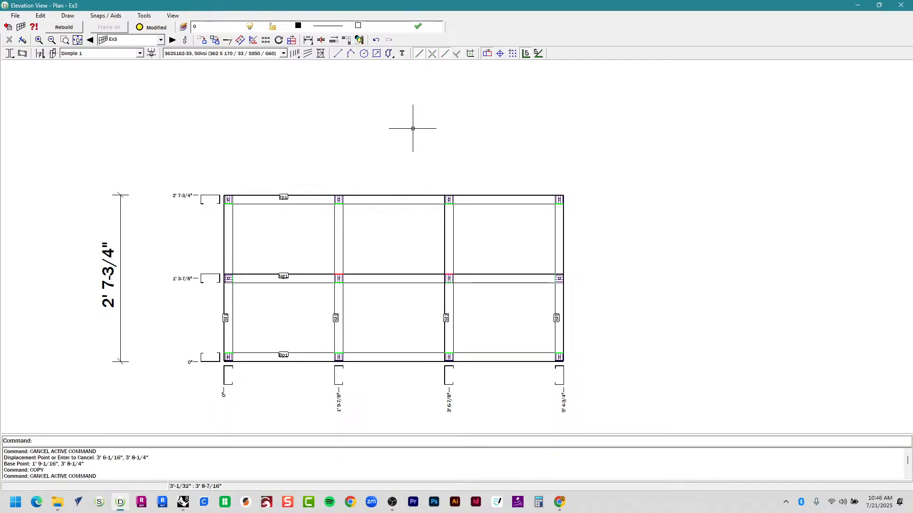
scroll(362, 384, up, 1)
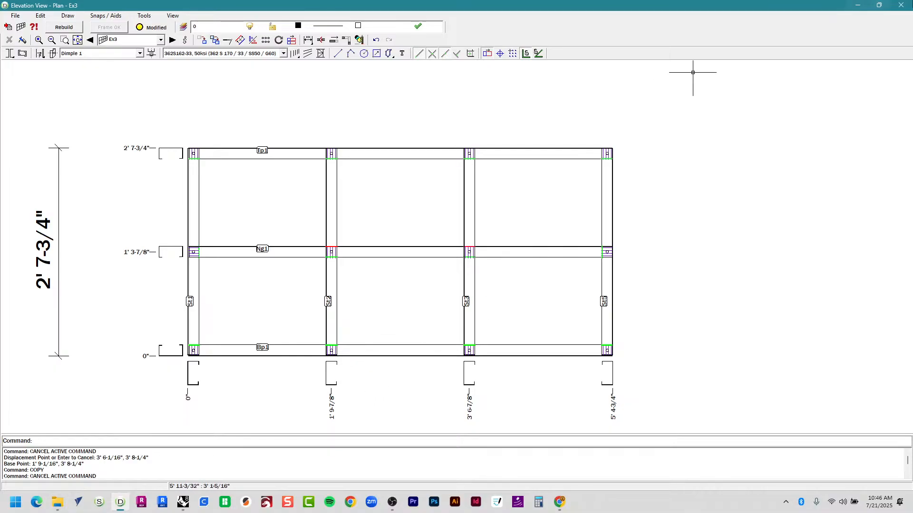
click(901, 5)
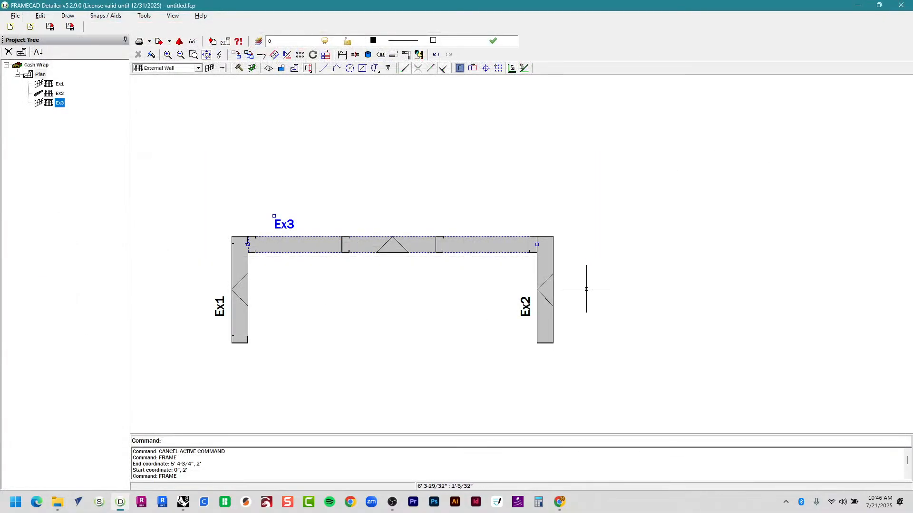
In Ex2's Frame Properties, tick 'Cloned to' with Ex1 as the template and apply.
key(Escape)
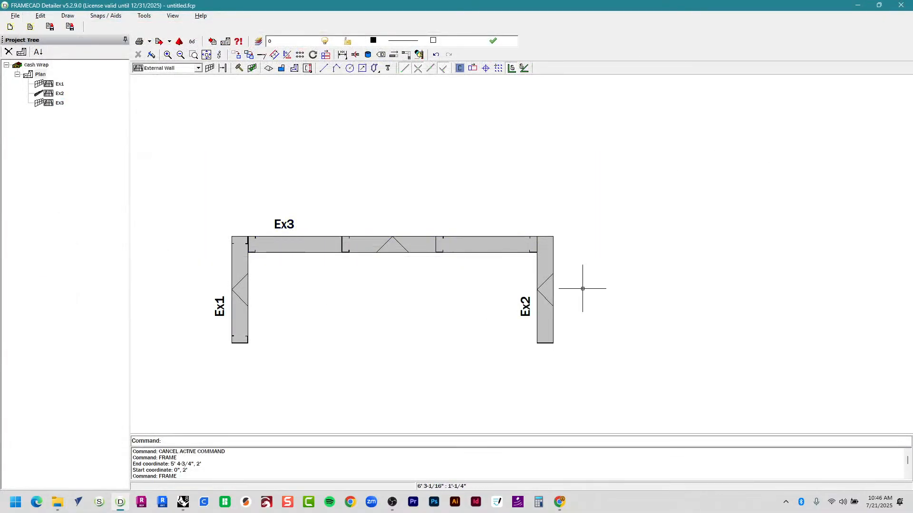
click(547, 285)
right_click(546, 286)
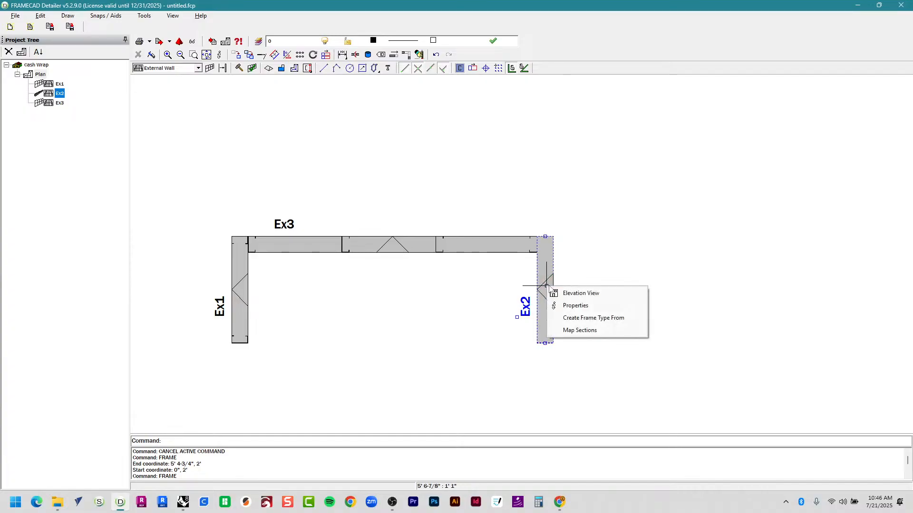
click(572, 310)
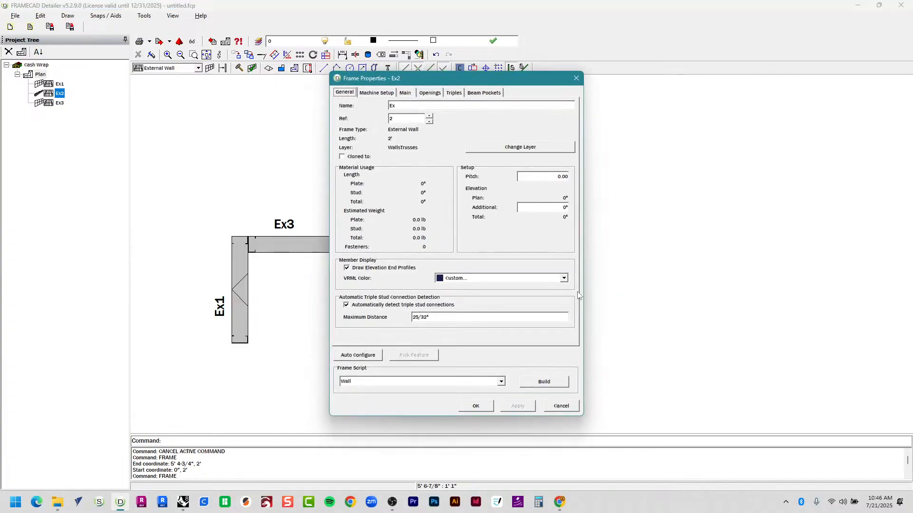
click(342, 157)
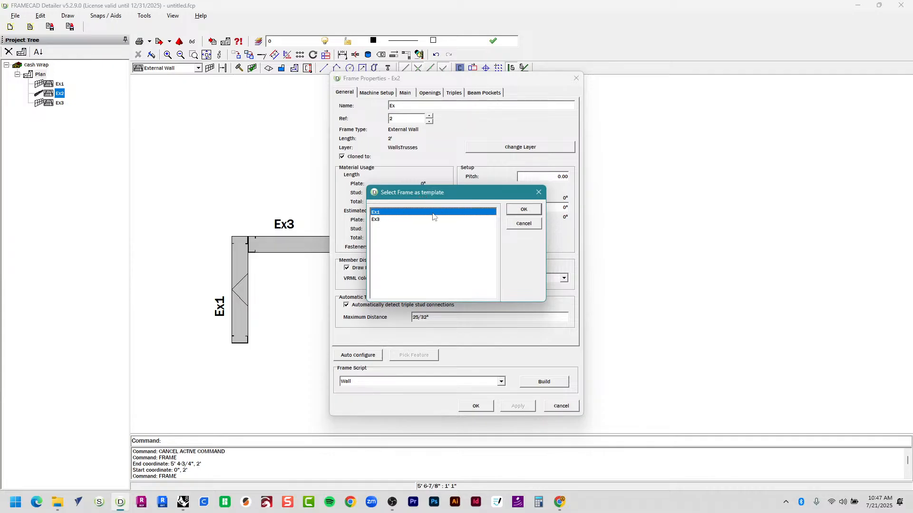
click(528, 210)
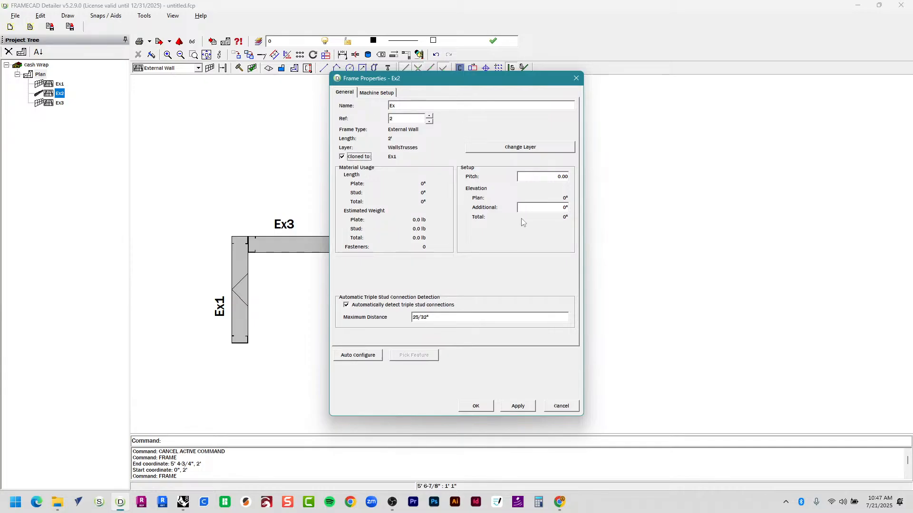
click(476, 407)
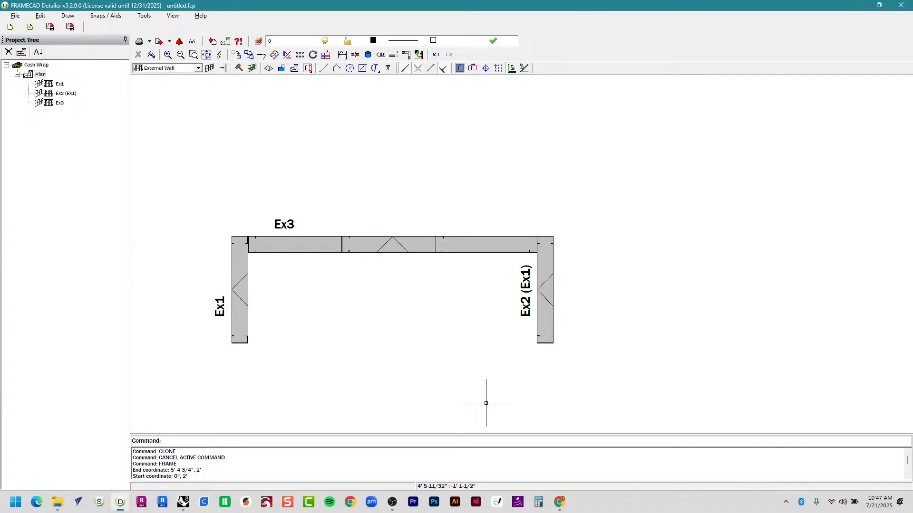
click(240, 311)
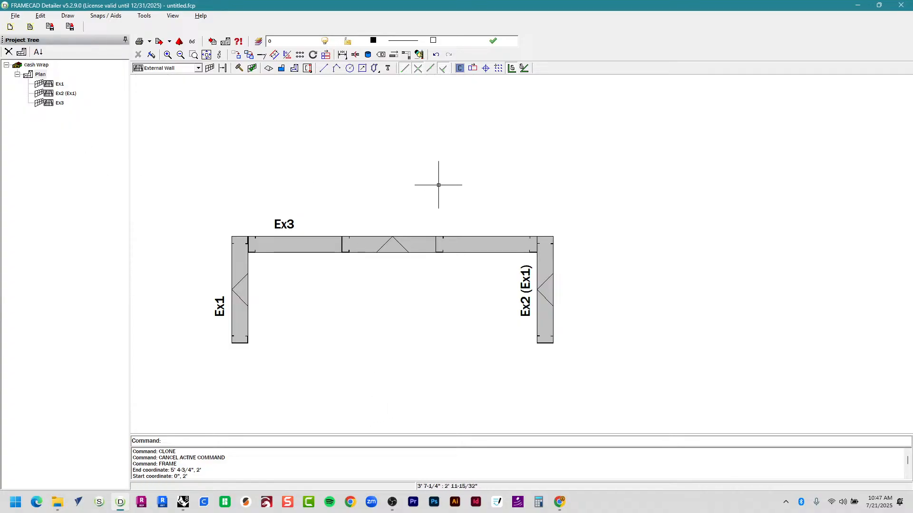
scroll(222, 172, up, 2)
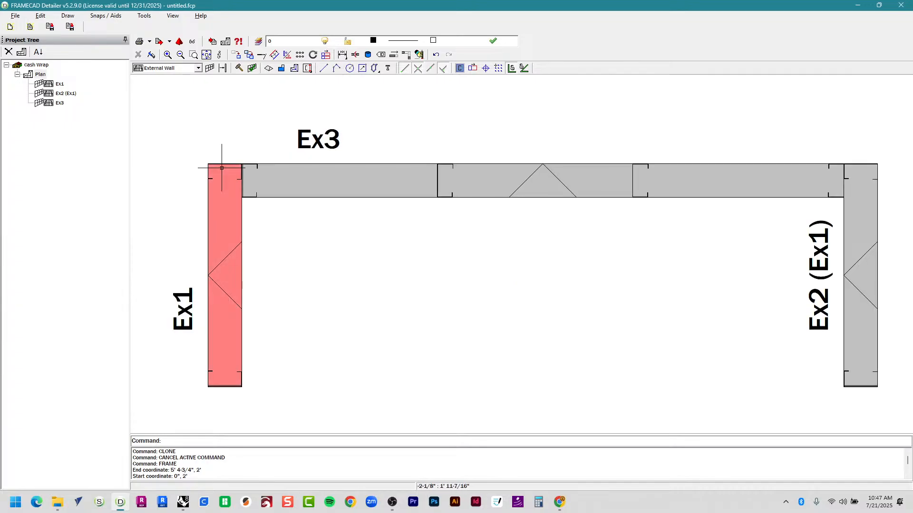
Save As into Google Drive's OCC > 2025 > 3 - Summer 2025 > ARCH A201 > 2 - Assignments folder.
click(15, 15)
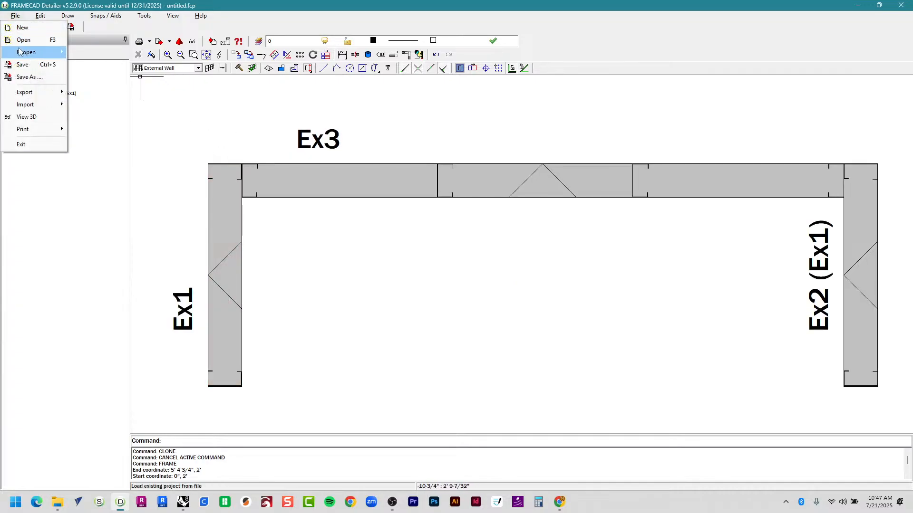
click(30, 77)
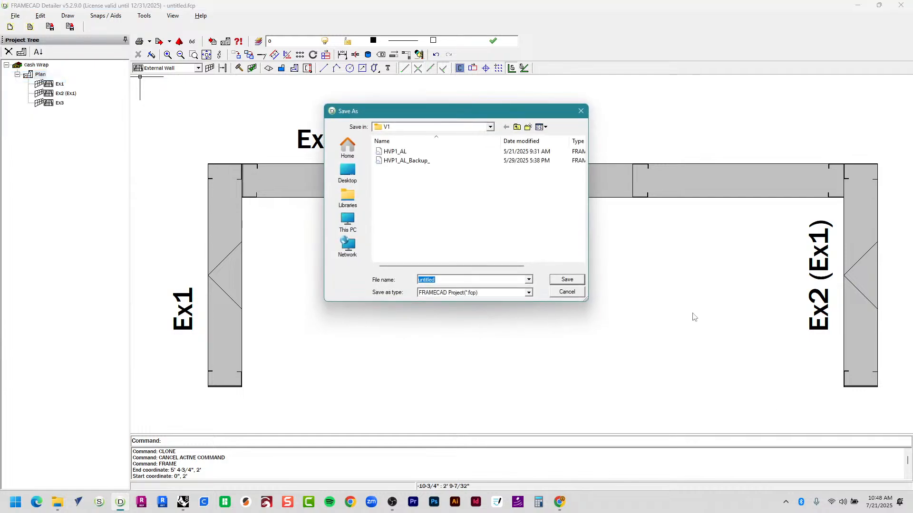
click(444, 128)
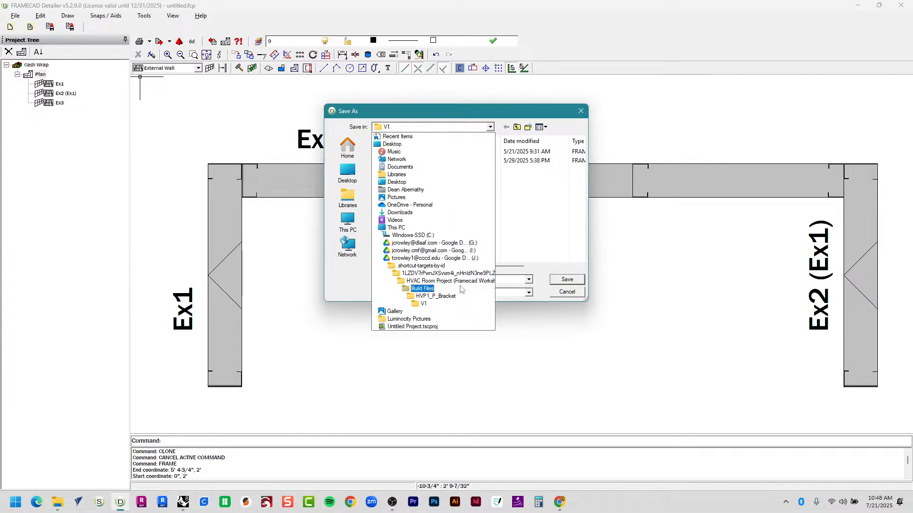
click(457, 259)
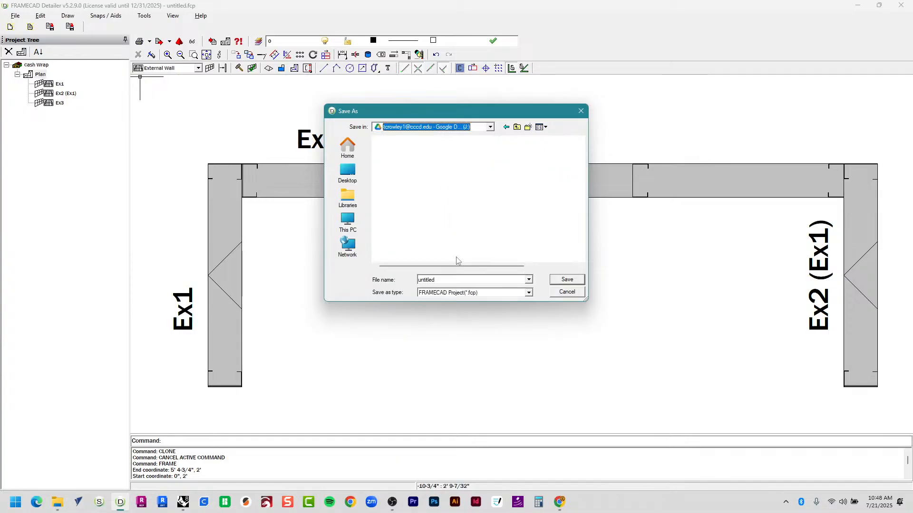
click(402, 162)
click(402, 162)
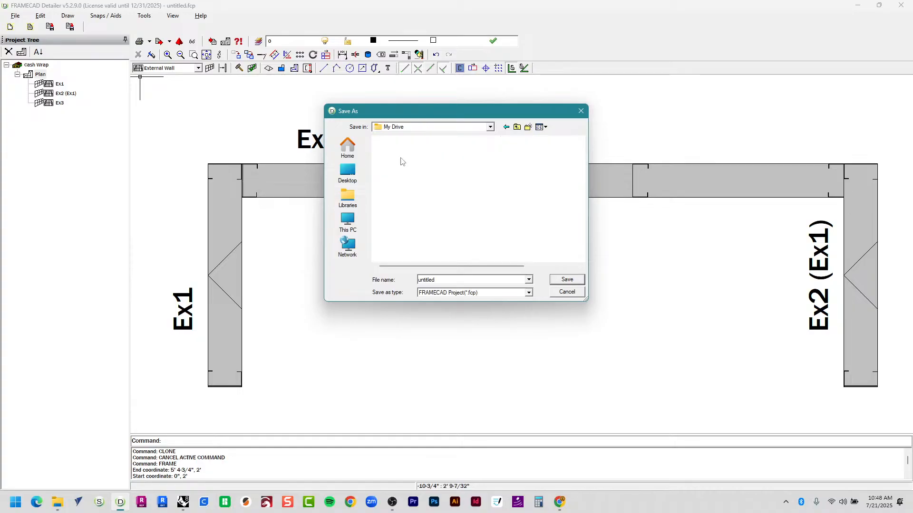
scroll(418, 214, down, 1)
double_click(408, 171)
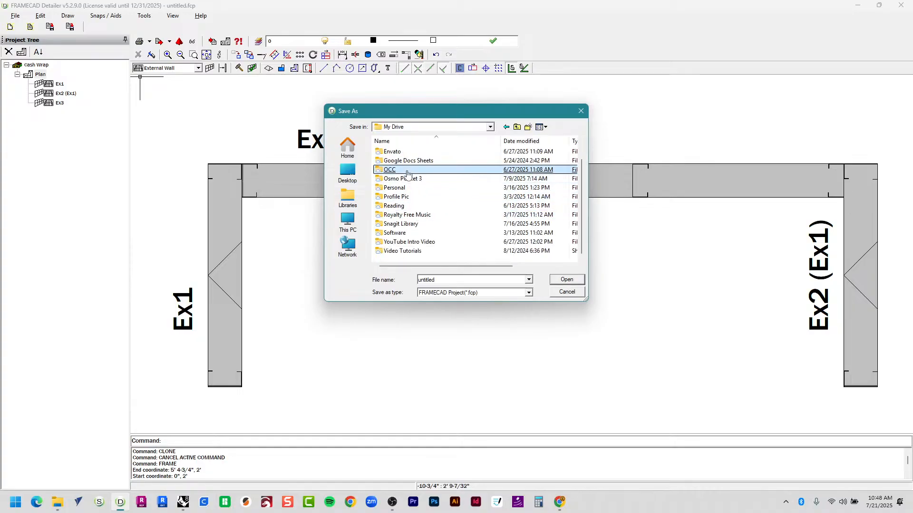
double_click(390, 179)
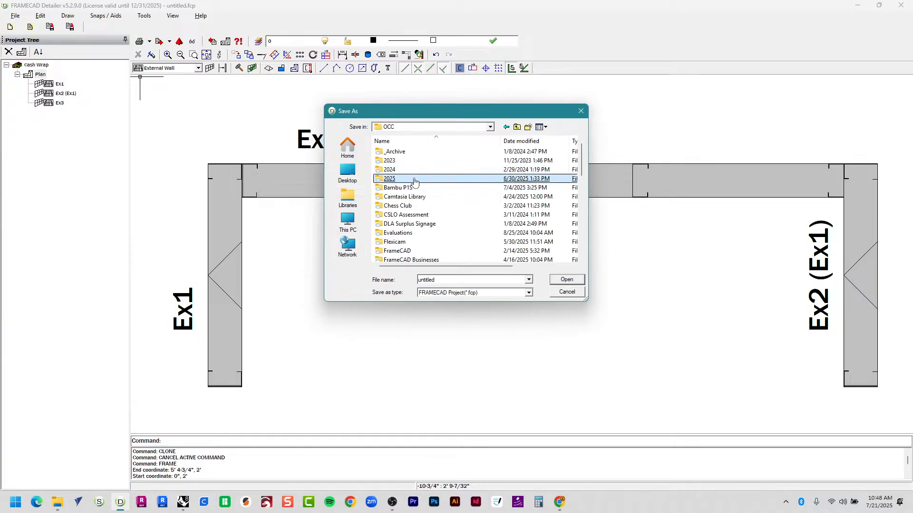
click(414, 180)
double_click(414, 188)
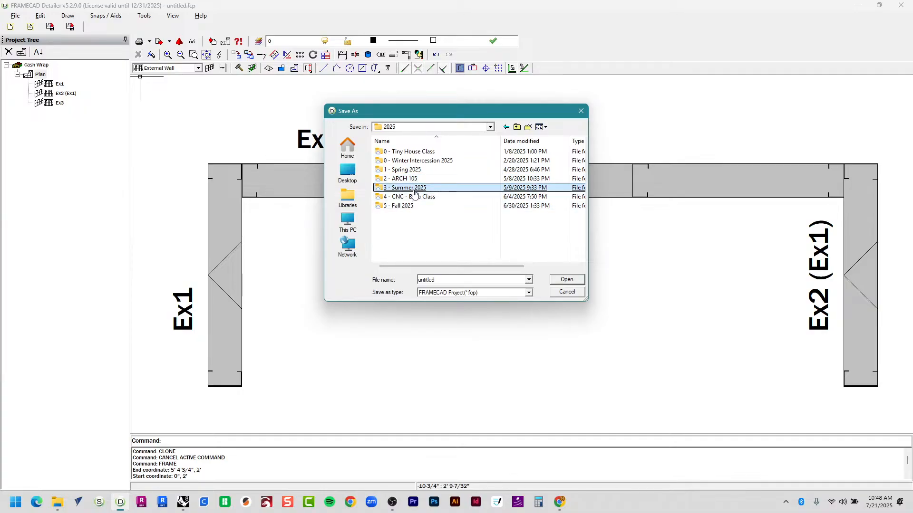
double_click(412, 176)
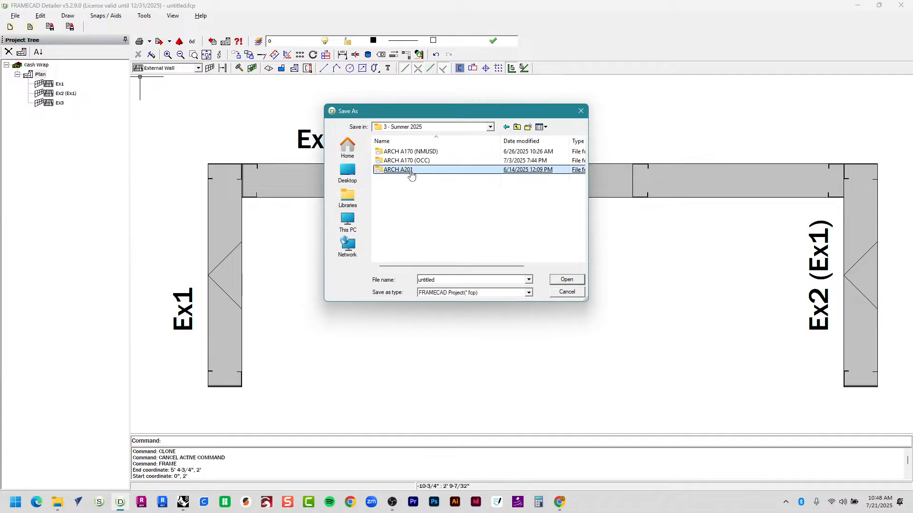
double_click(406, 169)
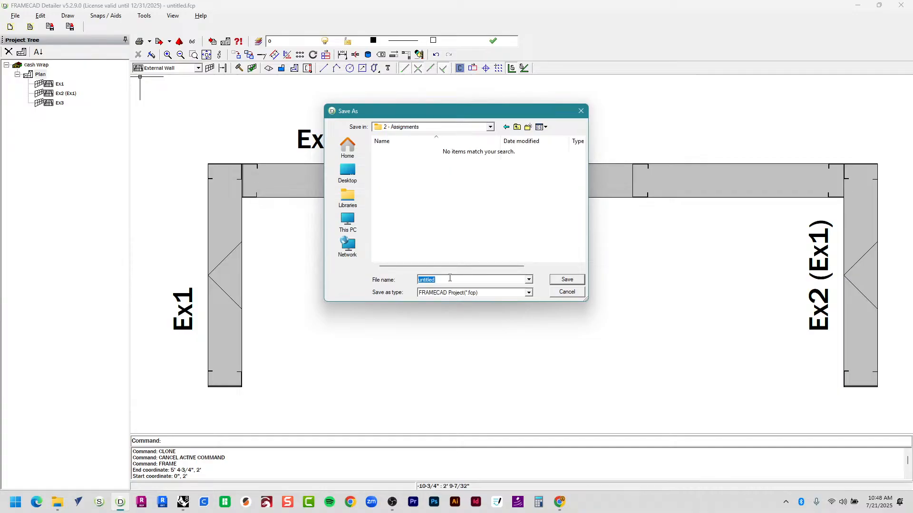
Name the file '250721 Cash Wrap' plus the author's initials and save it.
text(250721)
key(Caps_Lock)
text(Cash Wrap)
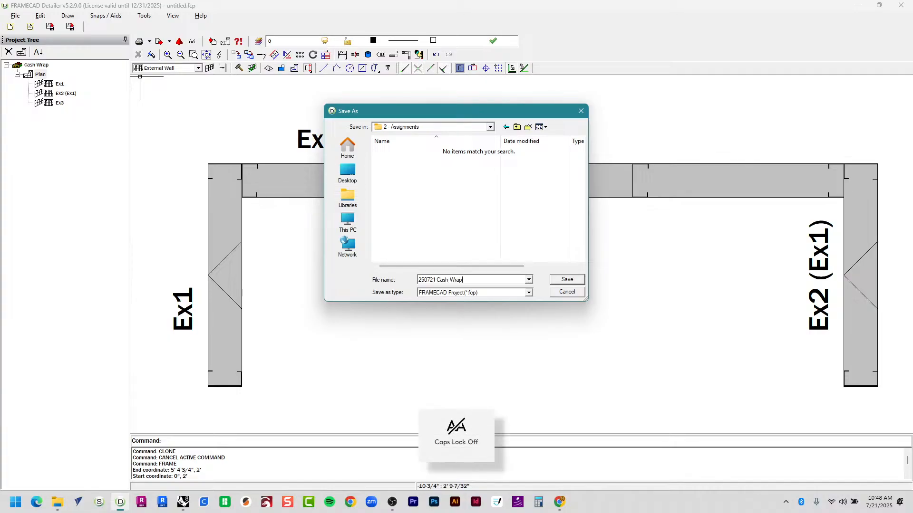
text( - TJC)
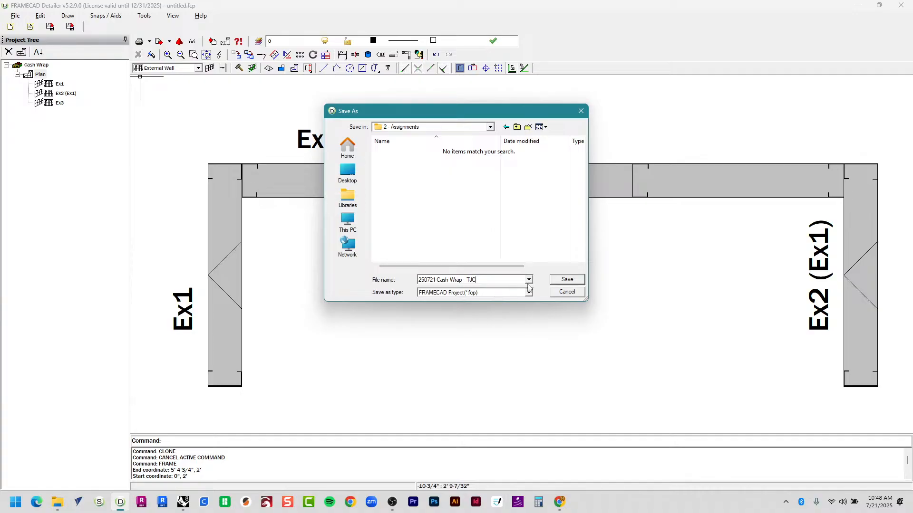
click(577, 279)
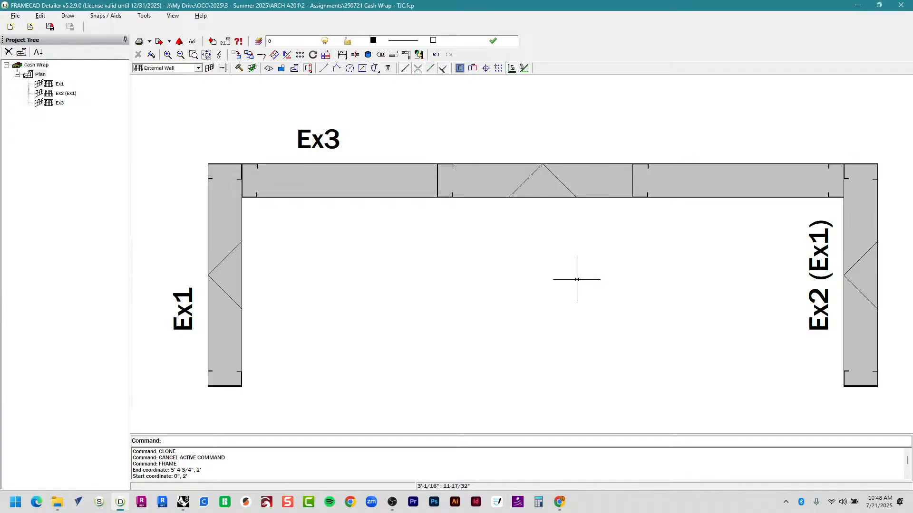
Start a 3D VRML export with the ARCH A201 '2 - Assignments' folder as output.
click(14, 17)
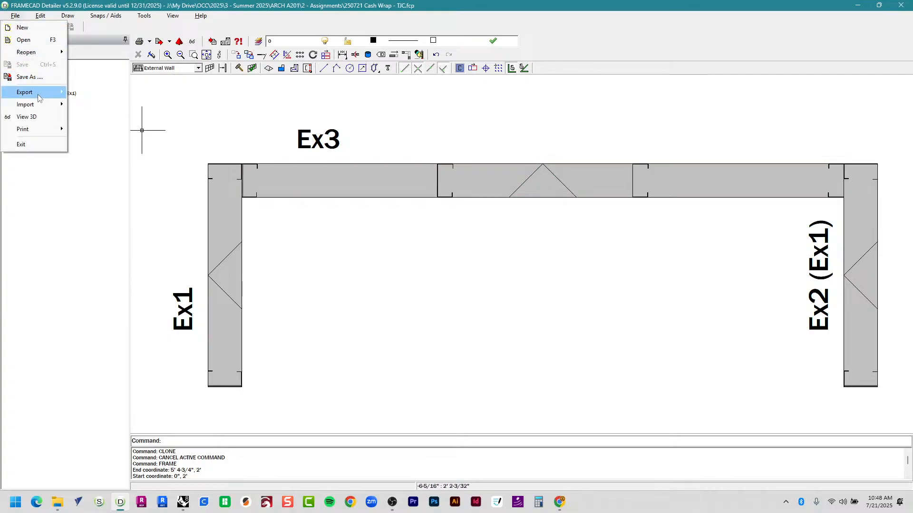
mouse_move(40, 97)
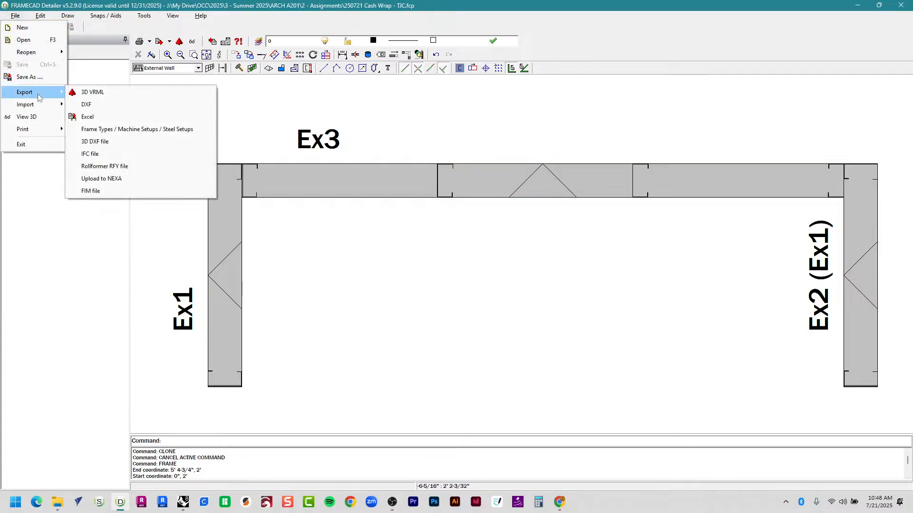
click(131, 94)
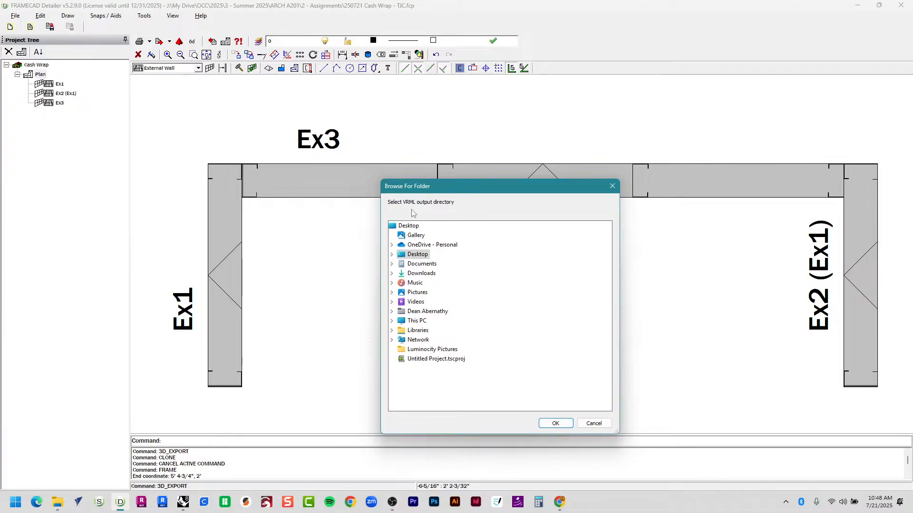
drag(440, 191, 432, 109)
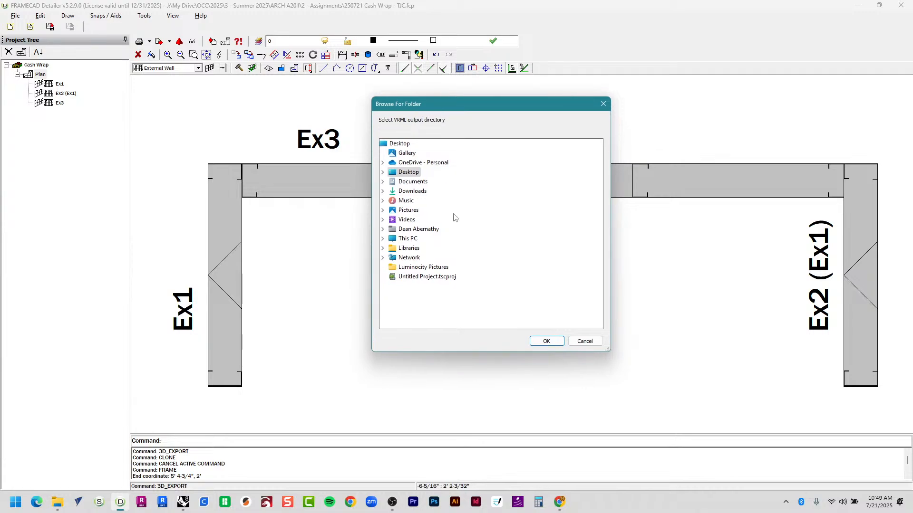
click(406, 240)
double_click(442, 276)
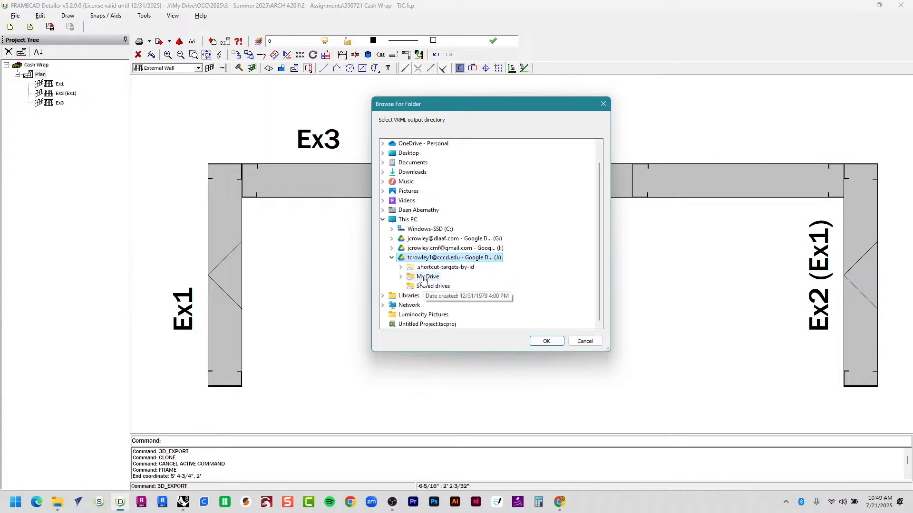
double_click(427, 277)
double_click(431, 240)
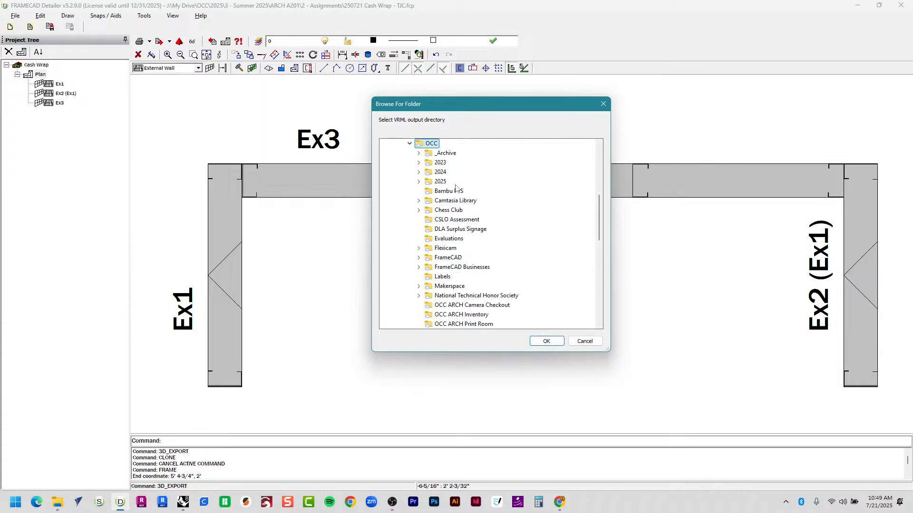
double_click(439, 181)
double_click(459, 229)
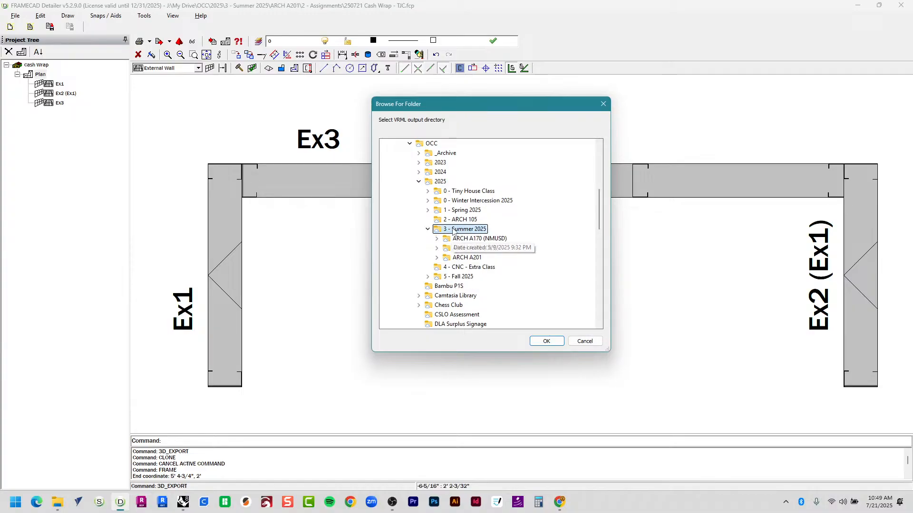
double_click(457, 257)
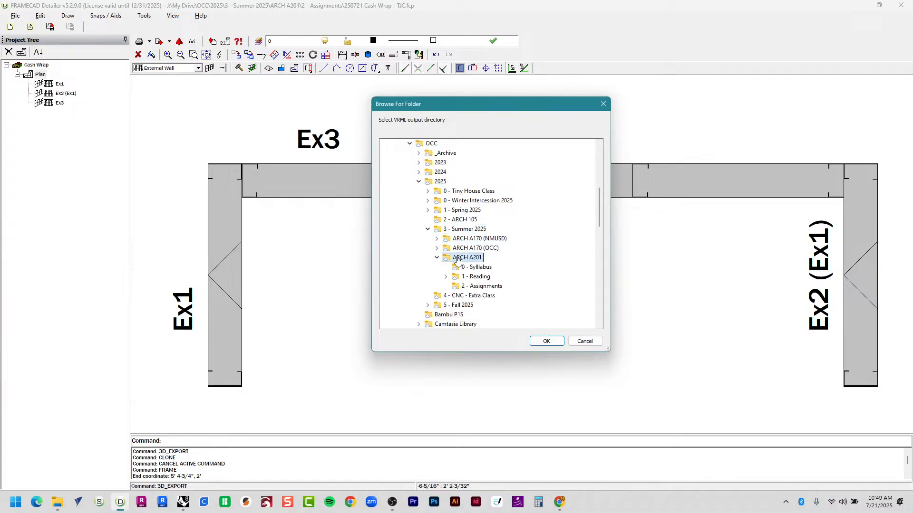
click(480, 287)
Confirm the folder and export all frames to VRML.
click(545, 342)
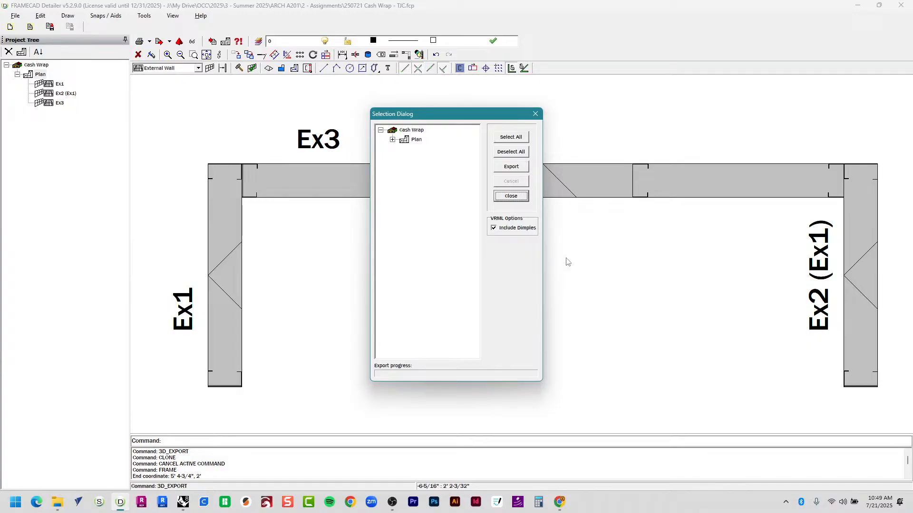
click(516, 138)
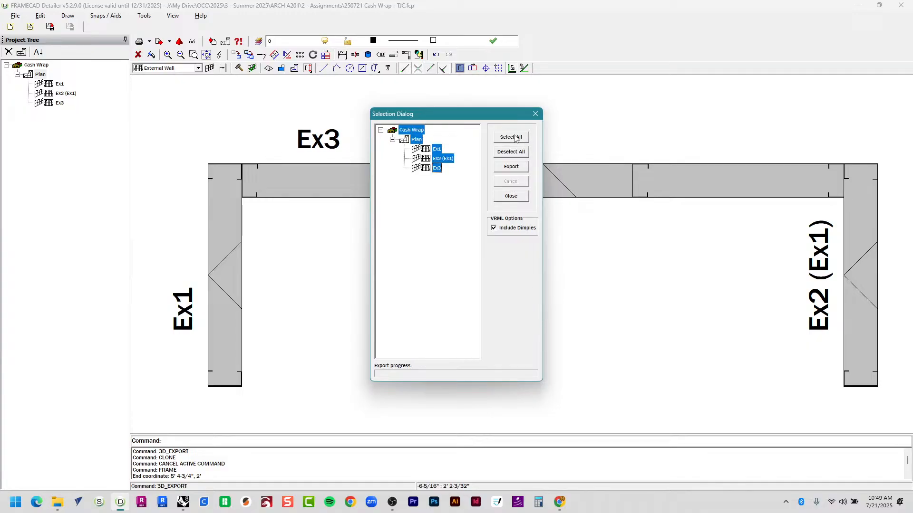
click(520, 169)
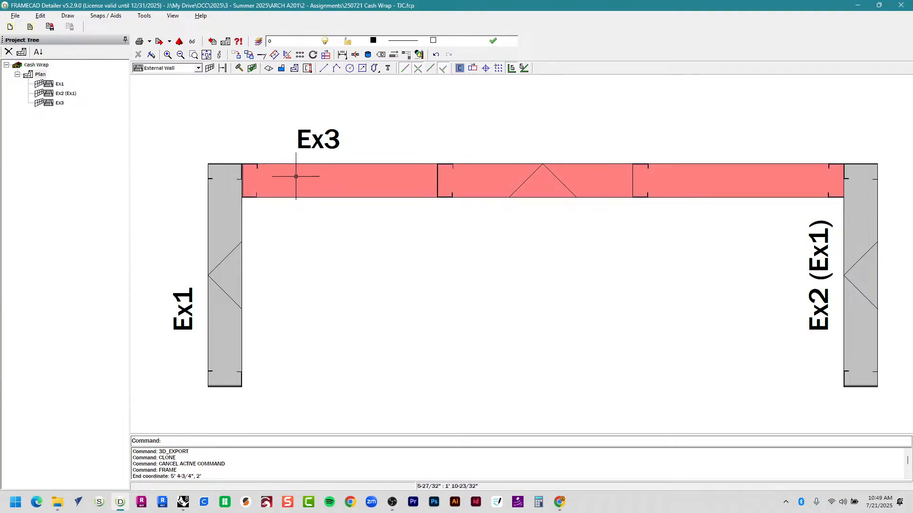
Open Cash Wrap.wrl from 2 - Assignments in the 3D viewer.
click(16, 18)
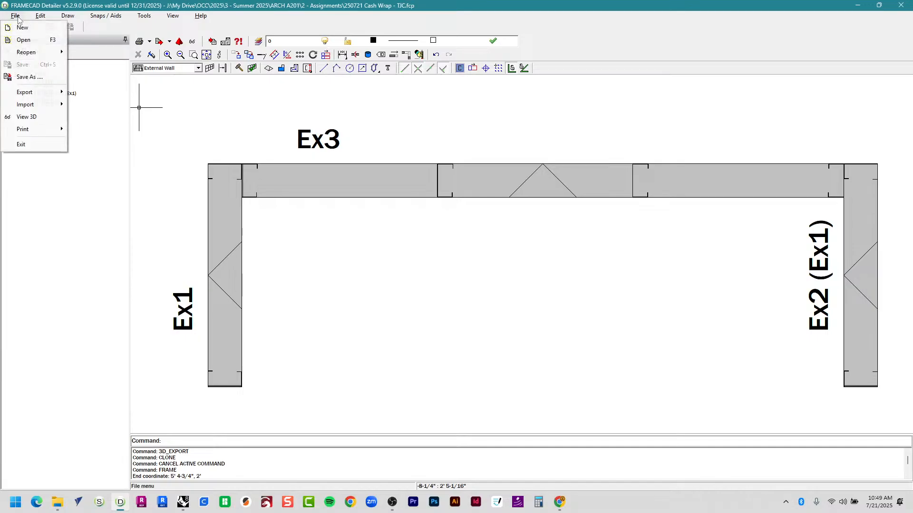
click(33, 119)
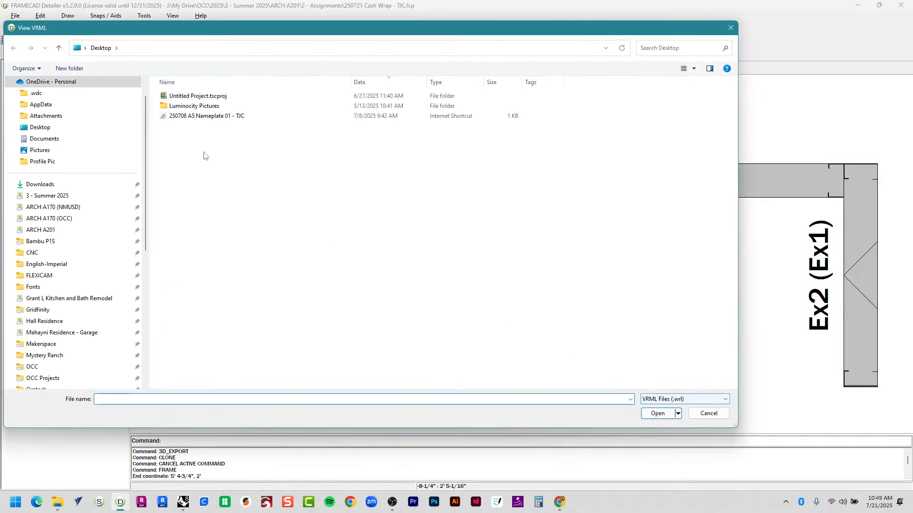
click(94, 231)
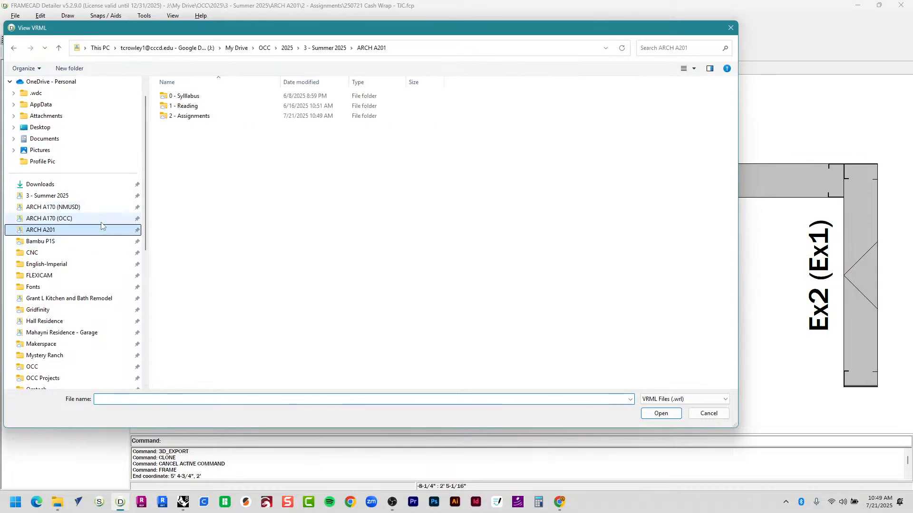
double_click(211, 118)
double_click(210, 97)
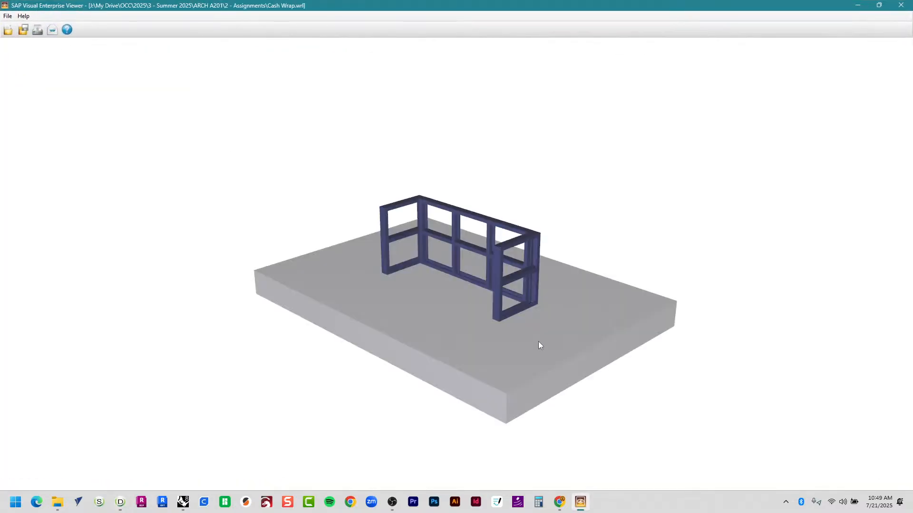
Orbit the Cash Wrap frame model through several angles, ending at a steeply tilted view.
drag(538, 341, 521, 339)
drag(569, 281, 663, 268)
drag(652, 366, 514, 198)
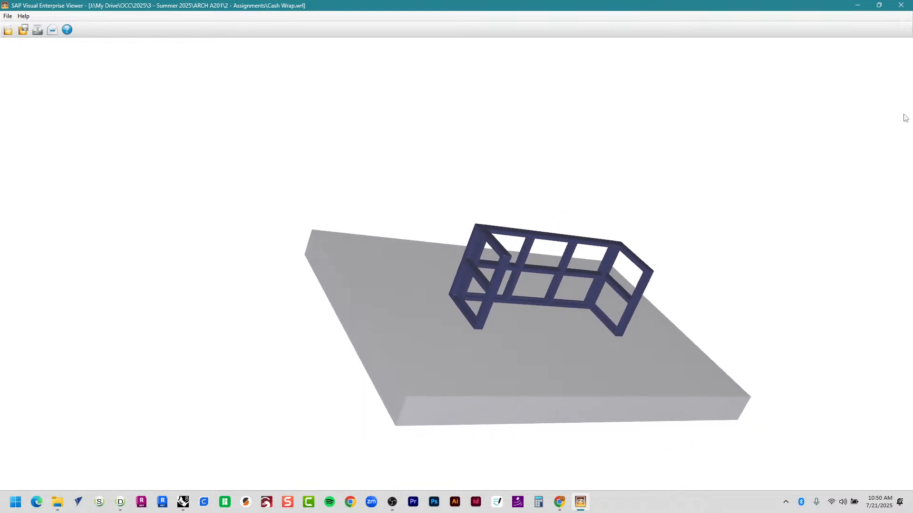
drag(560, 319, 573, 206)
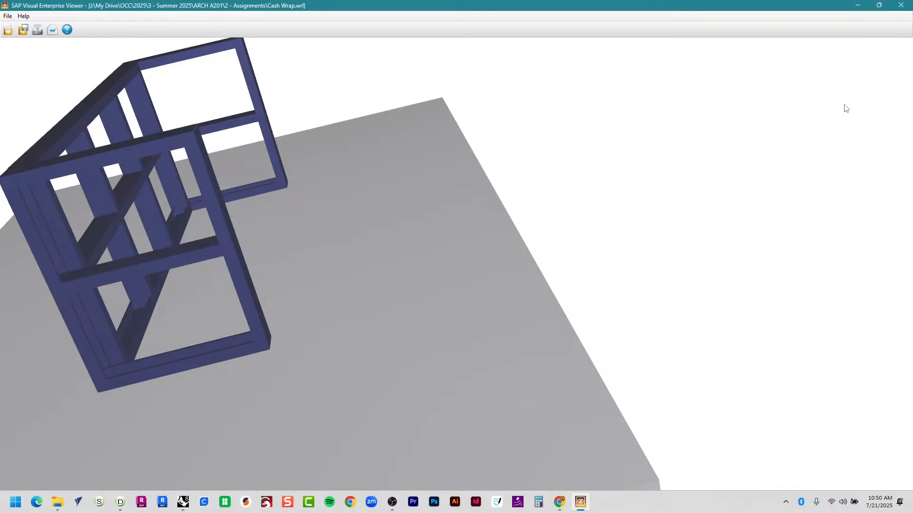
Switch navigation to Turn mode, turn to an oblique side-frame view, then close the viewer.
mouse_move(909, 53)
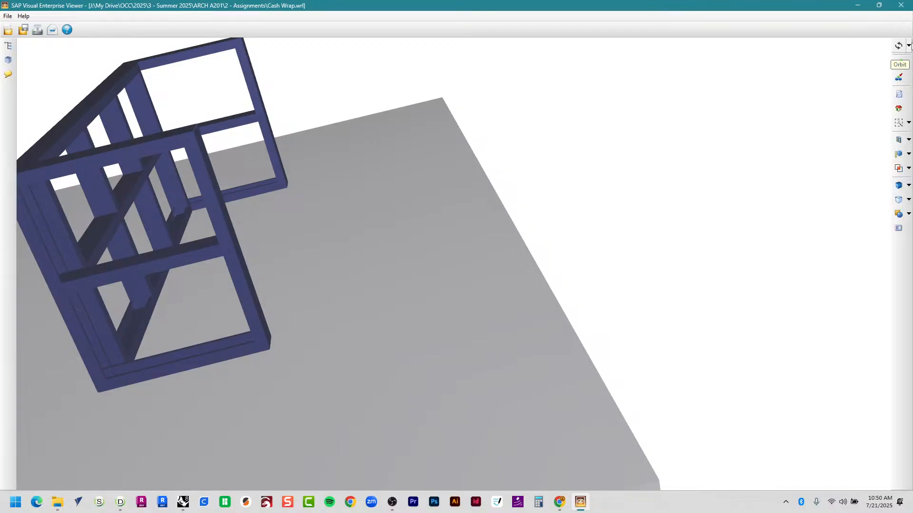
click(909, 47)
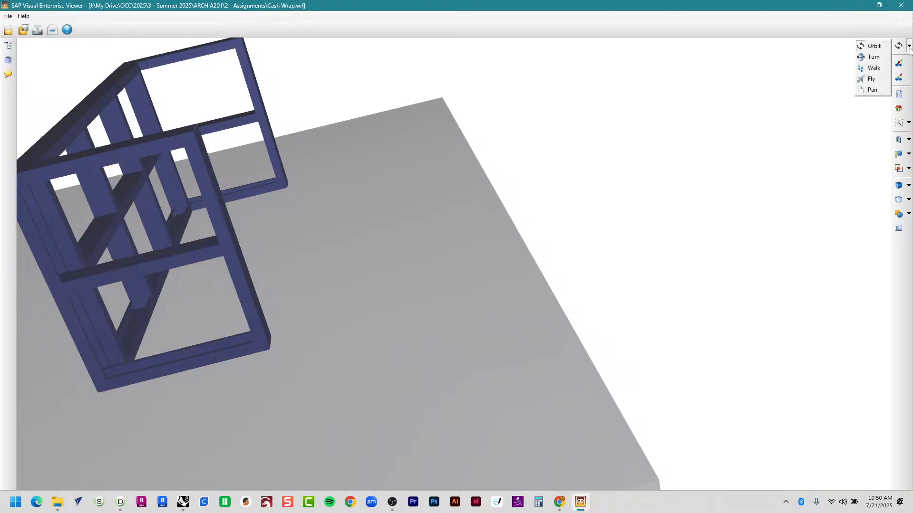
click(881, 57)
drag(523, 266, 446, 290)
drag(381, 298, 279, 364)
scroll(446, 307, up, 5)
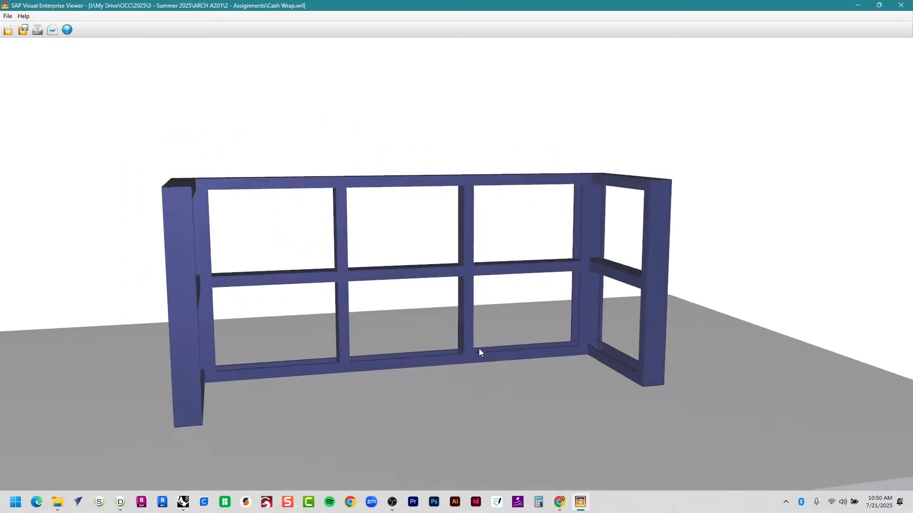
drag(479, 352, 349, 352)
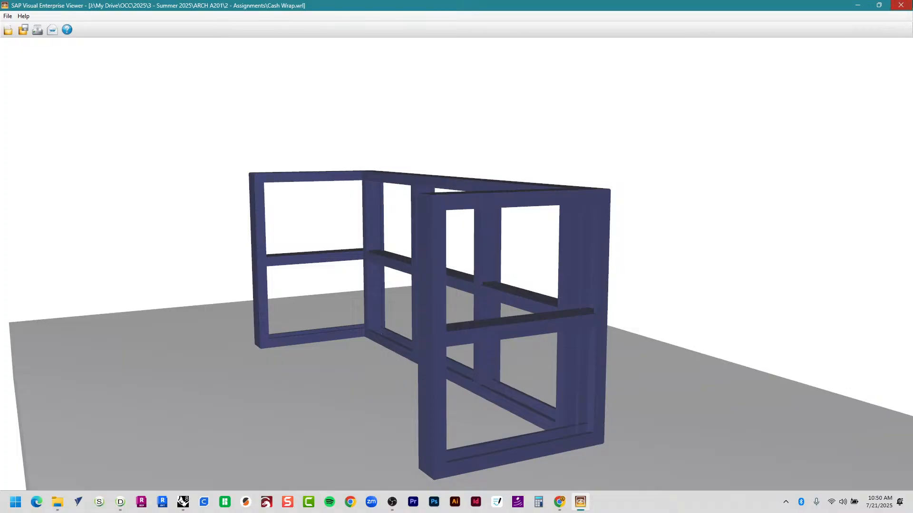
click(900, 5)
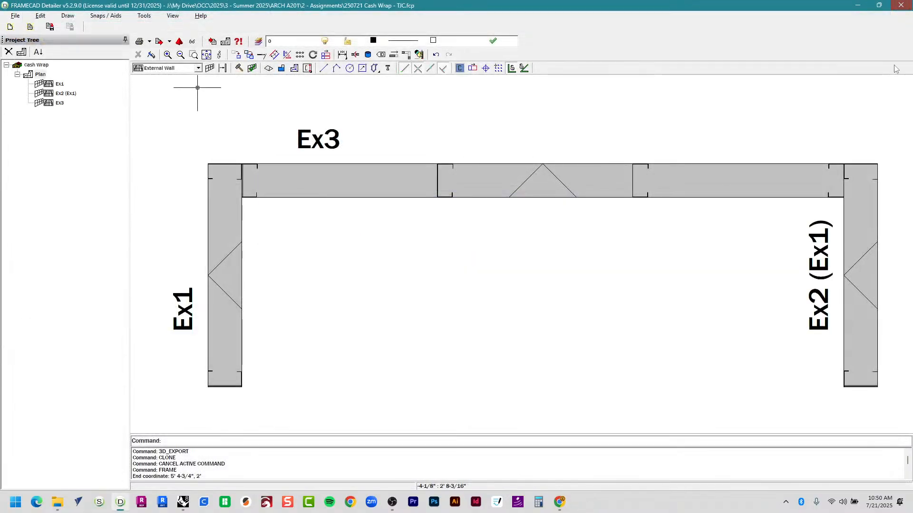
Change the Plan's Elevation property to 3, then open wall Ex1's elevation view.
right_click(36, 76)
click(25, 93)
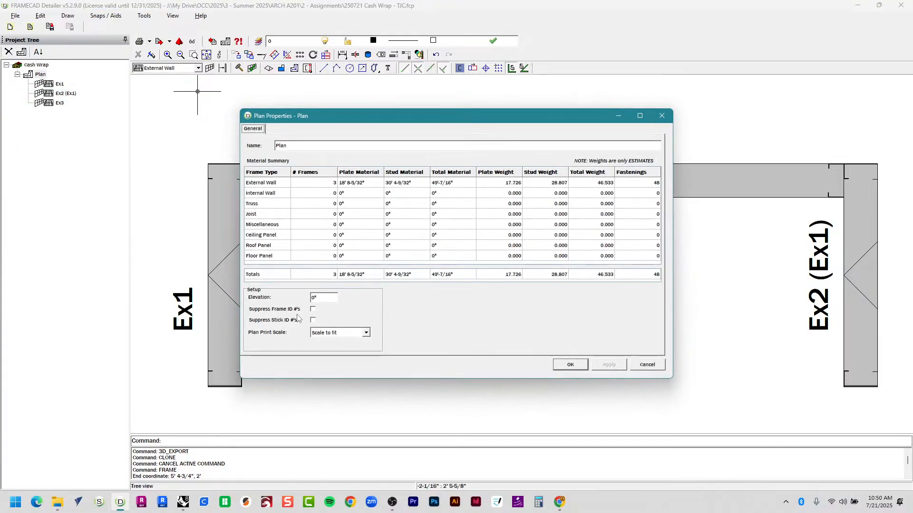
double_click(327, 298)
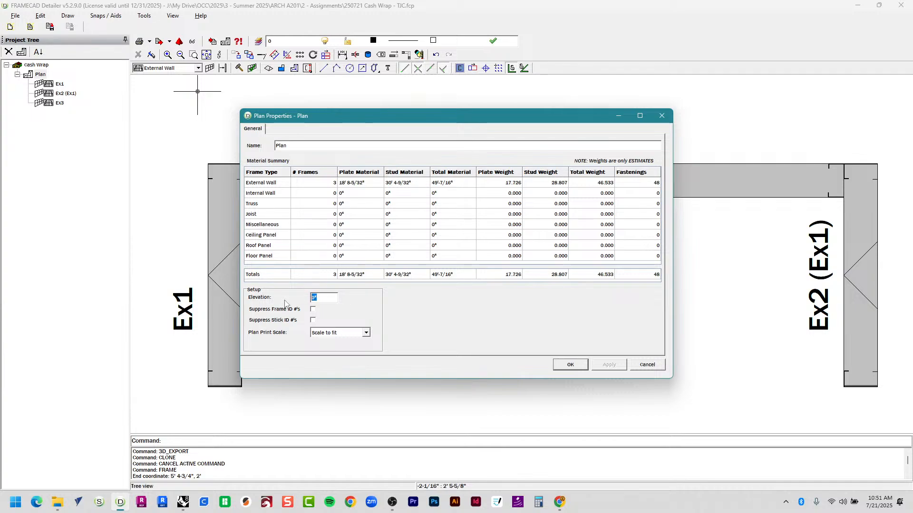
text(3)
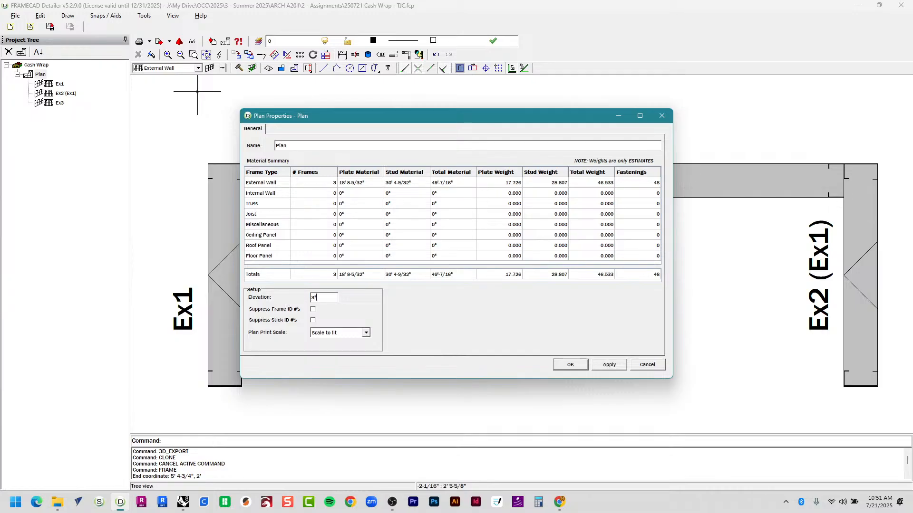
click(570, 365)
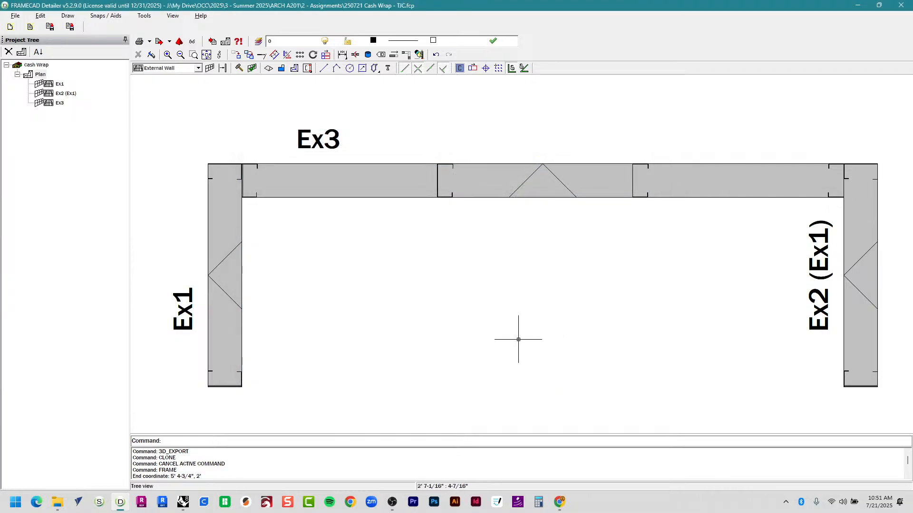
double_click(211, 250)
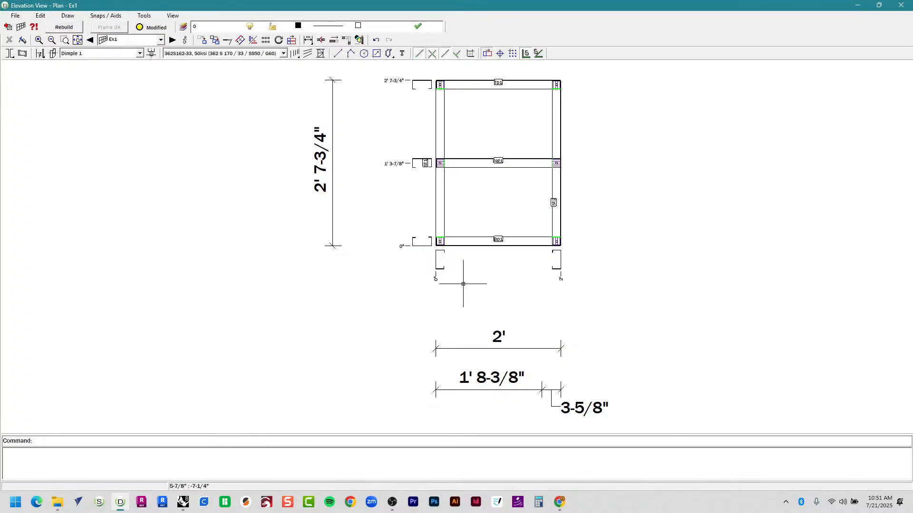
Close the Ex1 elevation and drop down the toolbar's frame-type list, currently External Wall.
mouse_move(476, 274)
middle_down()
mouse_move(422, 296)
mouse_move(386, 328)
middle_up()
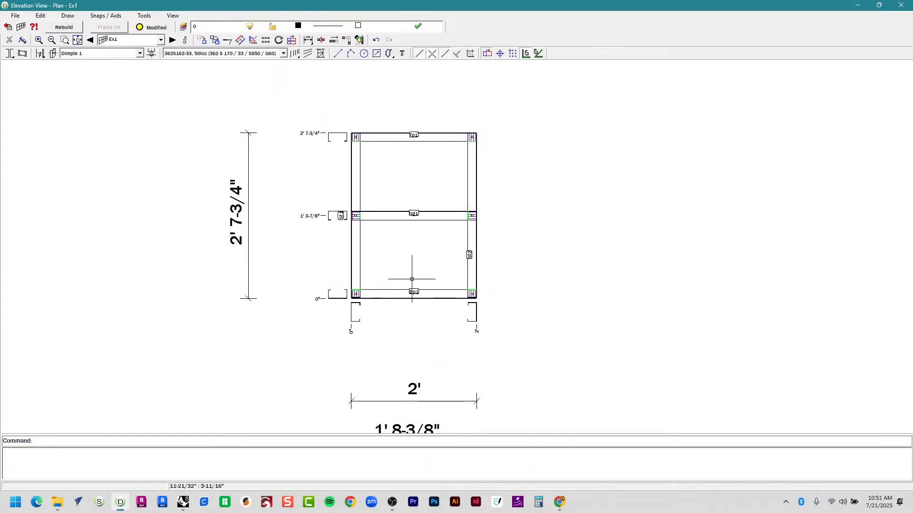
click(900, 5)
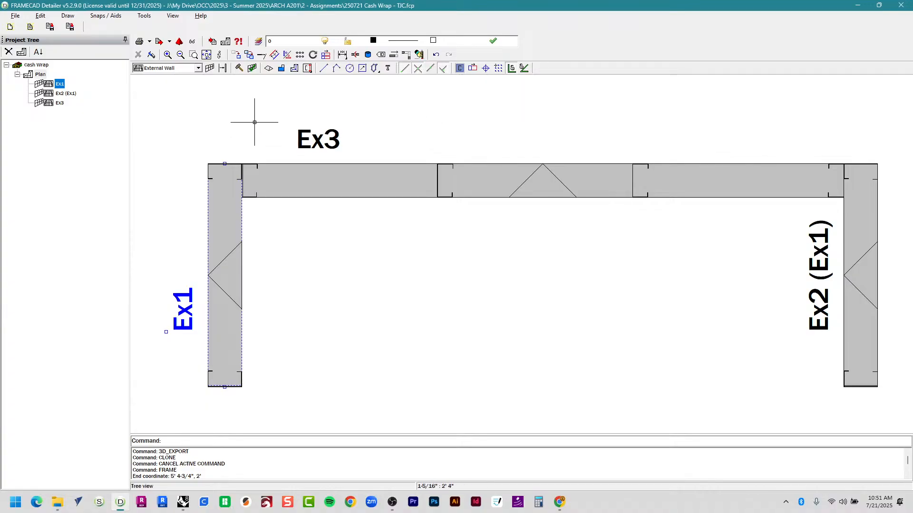
click(180, 68)
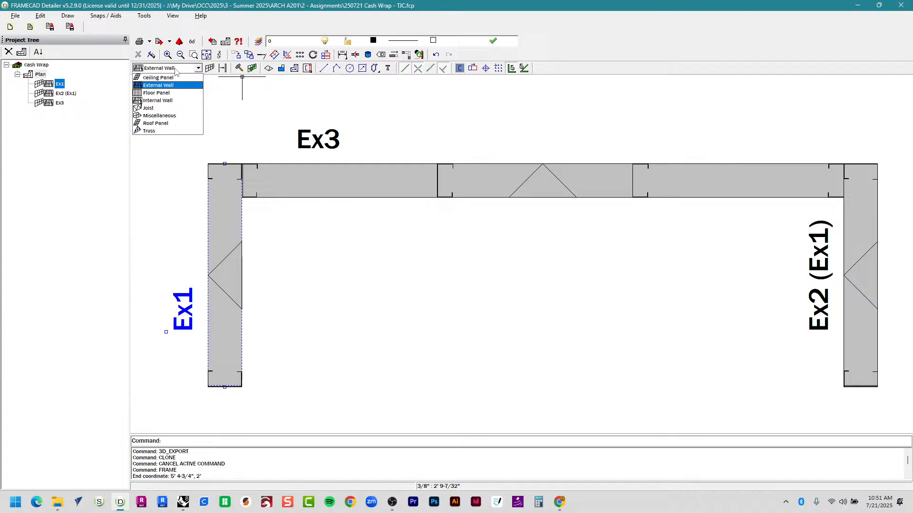
Choose Floor Panel as the frame type and start placing a new frame.
click(172, 93)
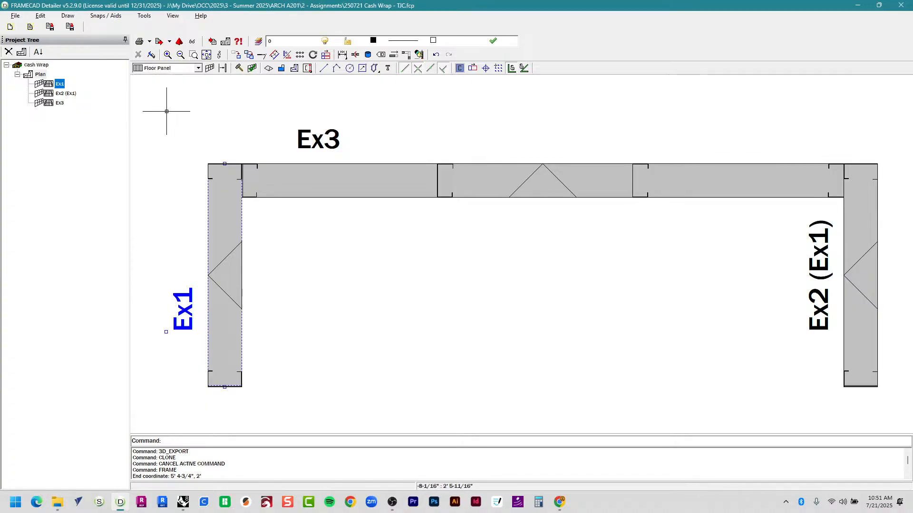
click(209, 71)
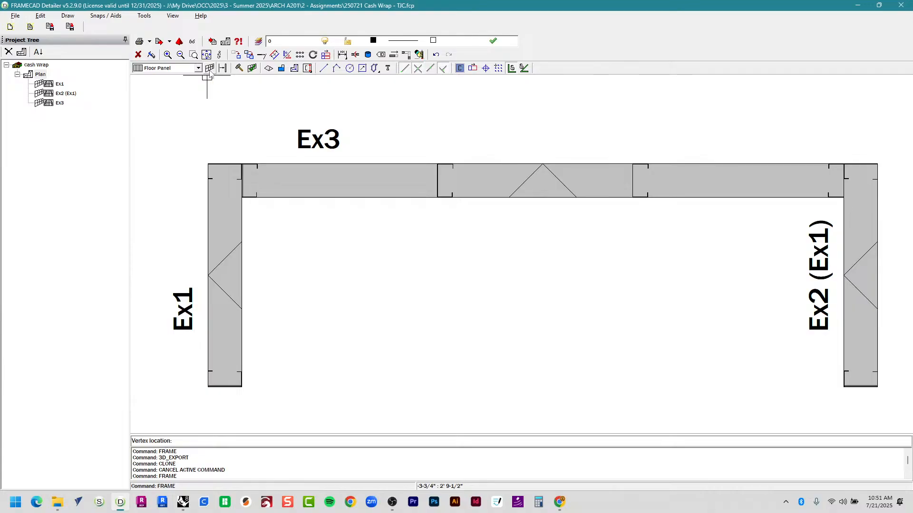
middle_drag(475, 279, 414, 271)
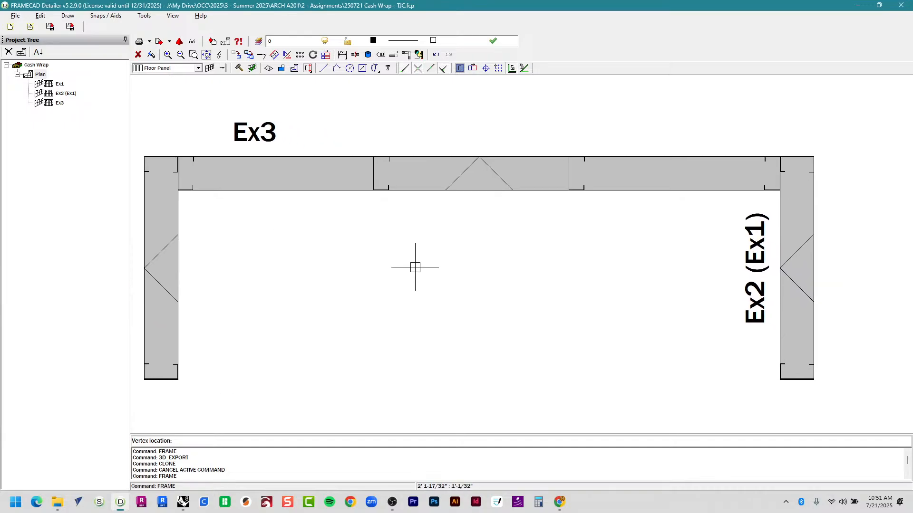
scroll(415, 267, down, 1)
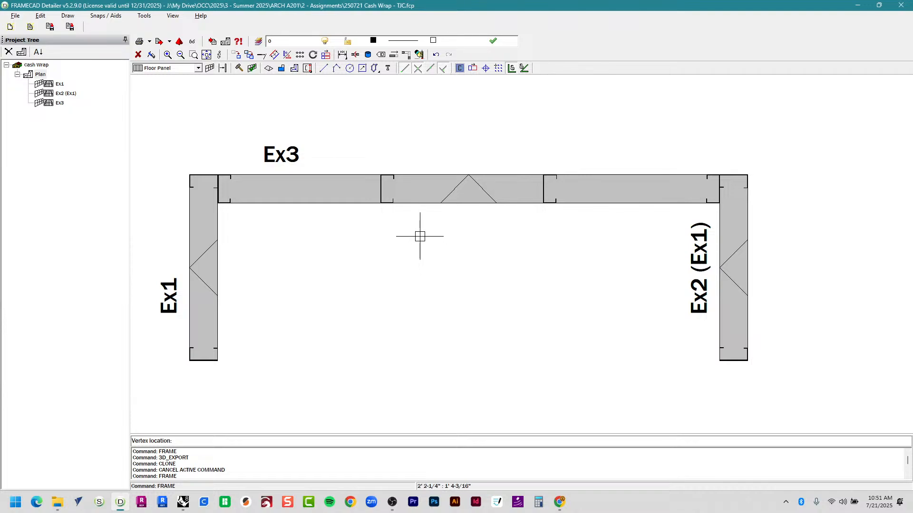
middle_drag(390, 262, 383, 277)
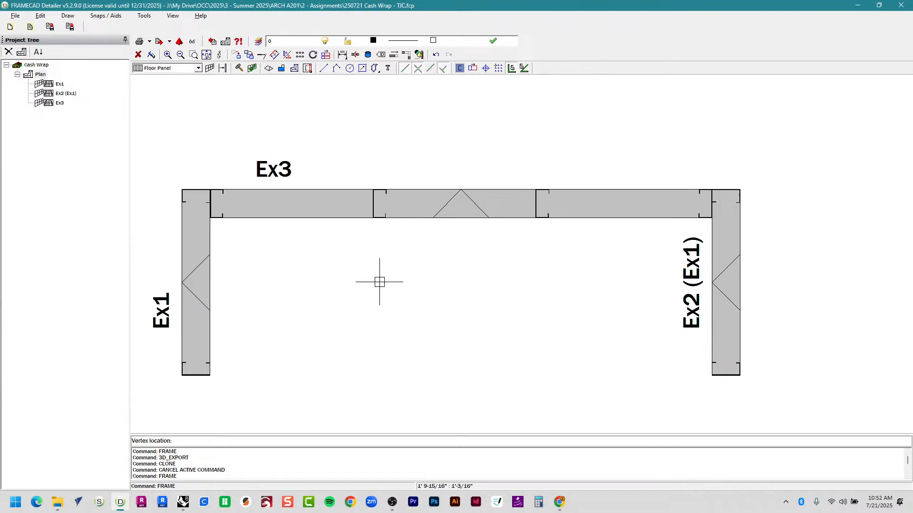
Outline floor panel Fl1 through the four inner wall corners, skipping the pitching line.
click(209, 375)
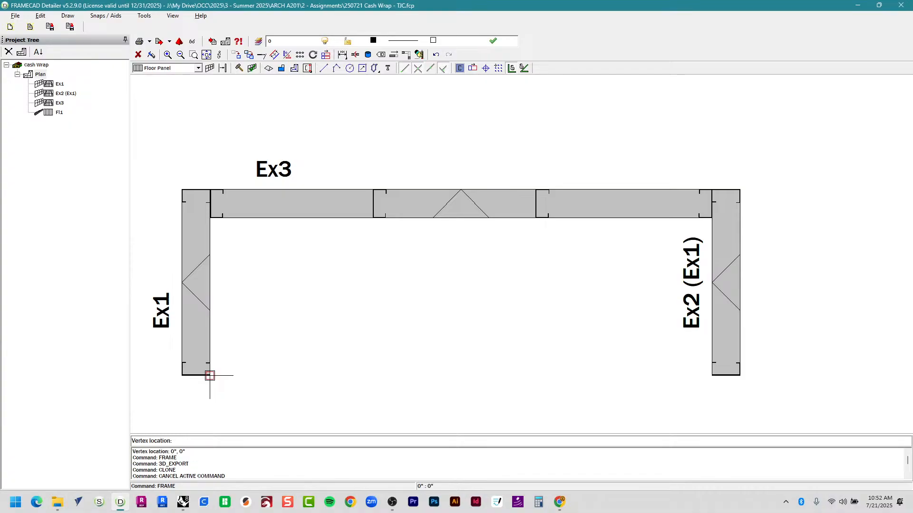
click(207, 219)
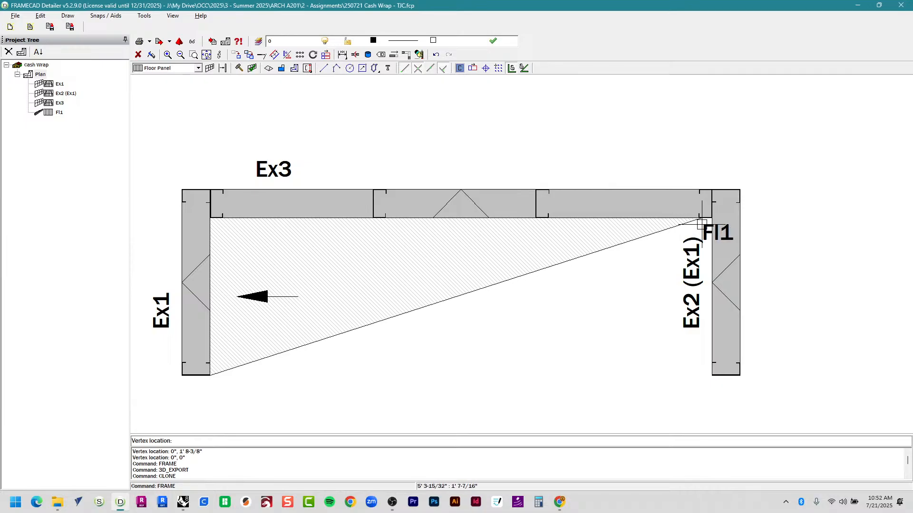
click(709, 222)
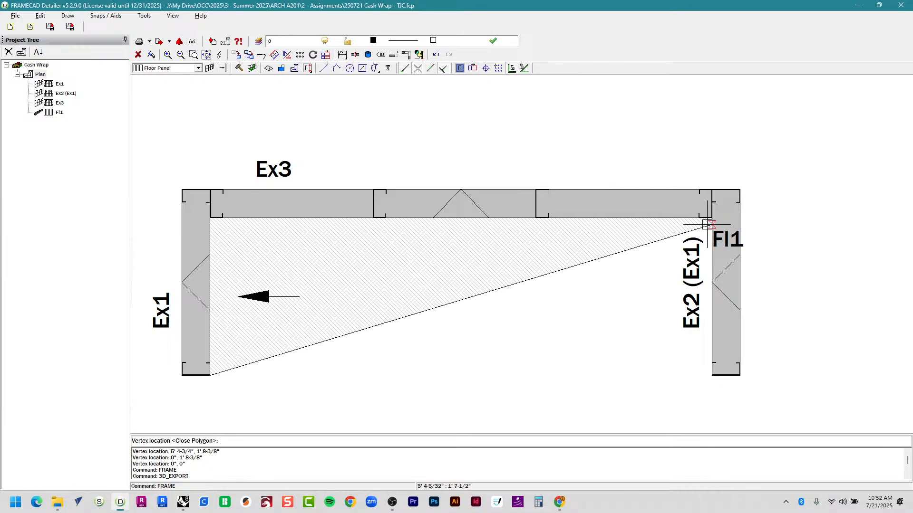
click(712, 373)
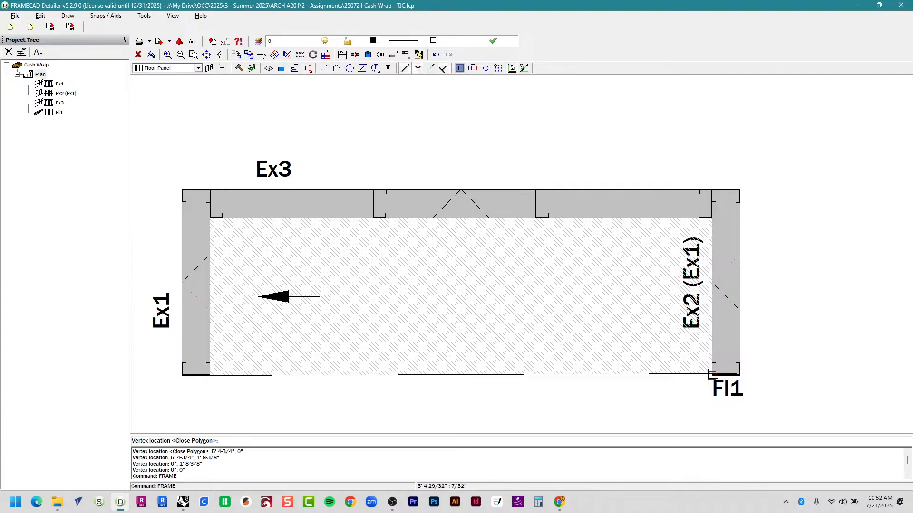
key(Return)
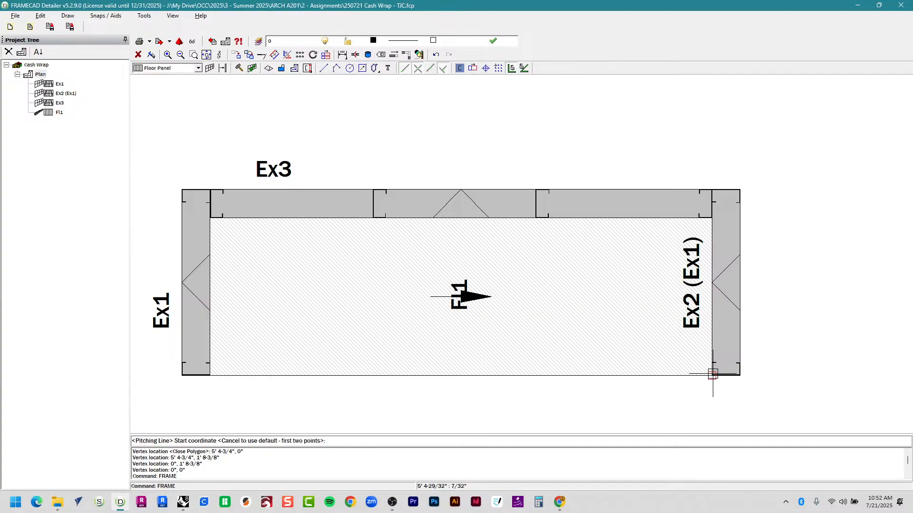
key(Escape)
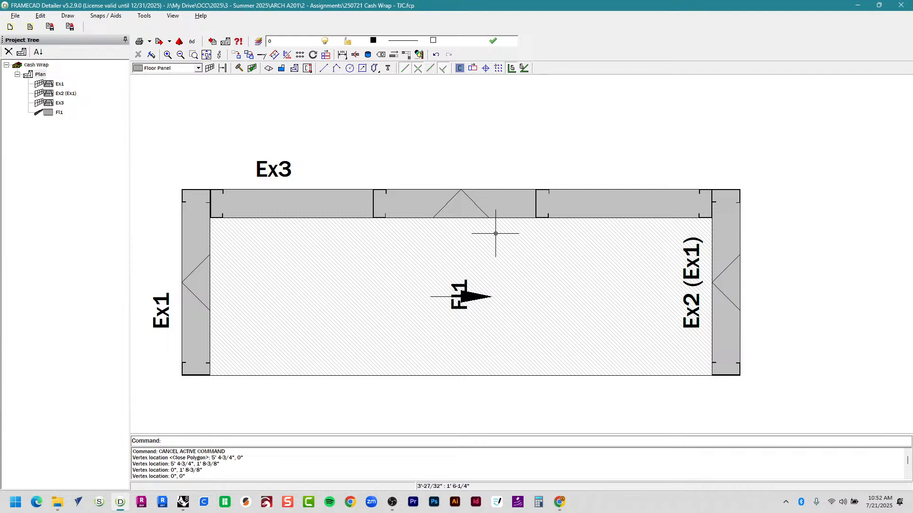
Review Fl1's 2' member spacing on the Main properties tab and build the floor frame.
click(583, 252)
right_click(577, 249)
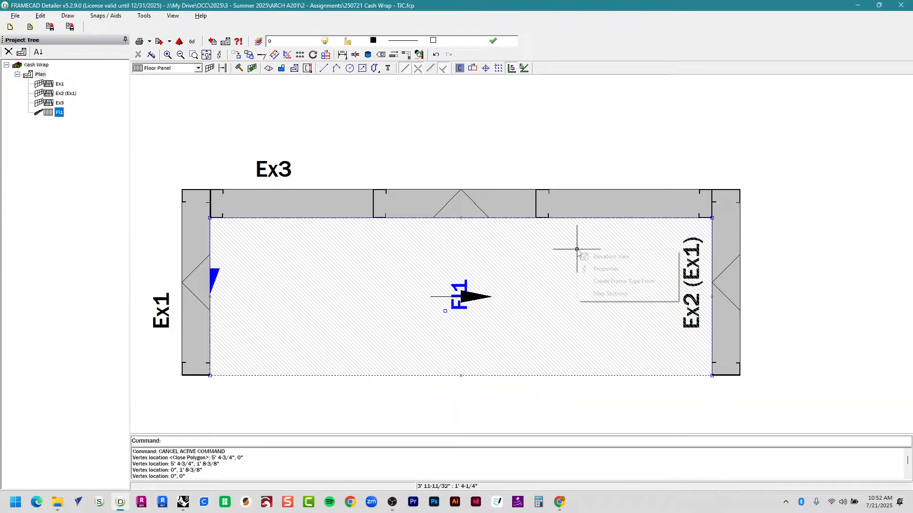
click(589, 269)
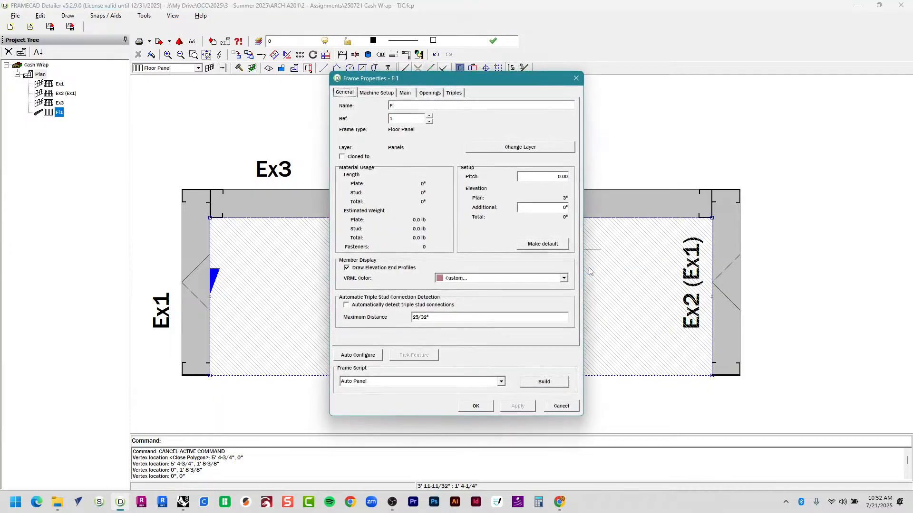
click(405, 93)
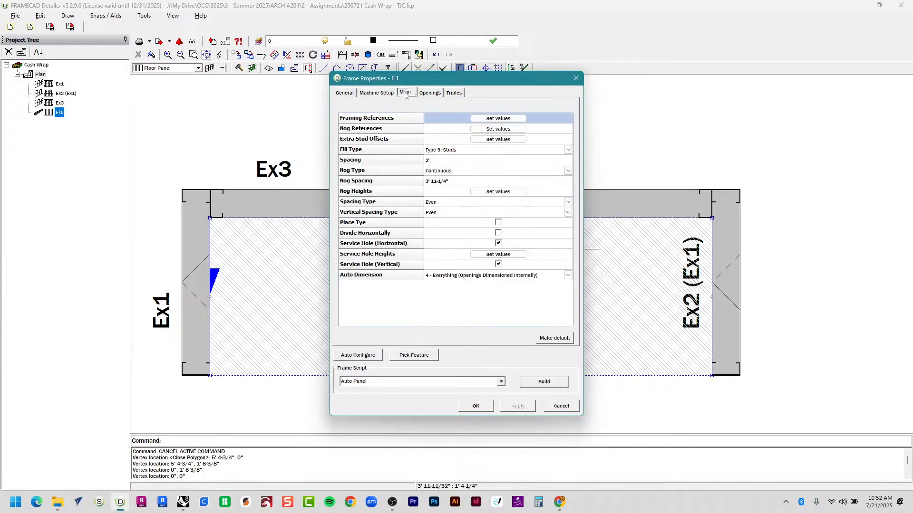
click(438, 162)
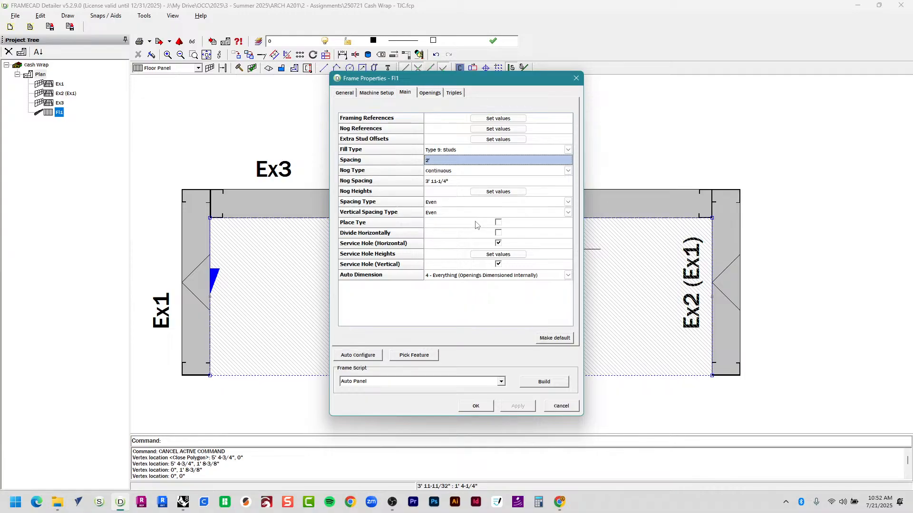
click(546, 383)
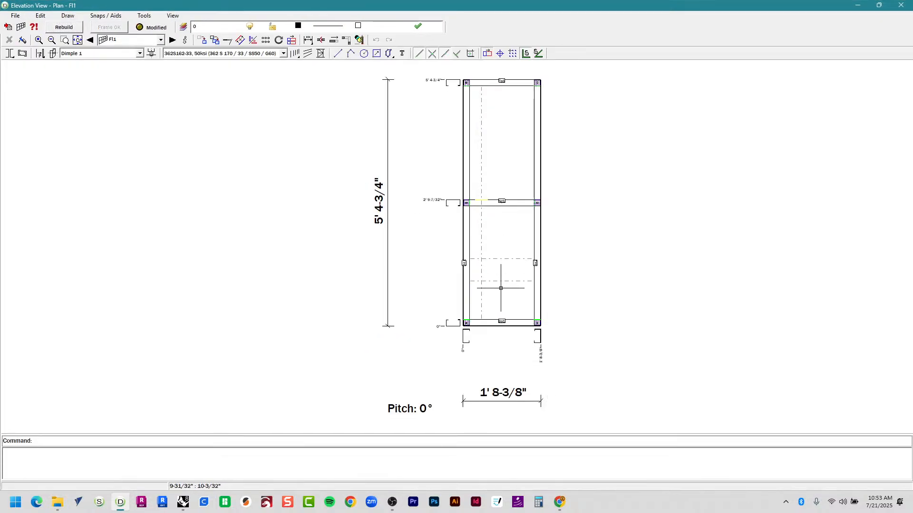
Crossing-select and delete the three dashed members in Fl1's lower bay, then zoom to check.
drag(502, 295, 474, 246)
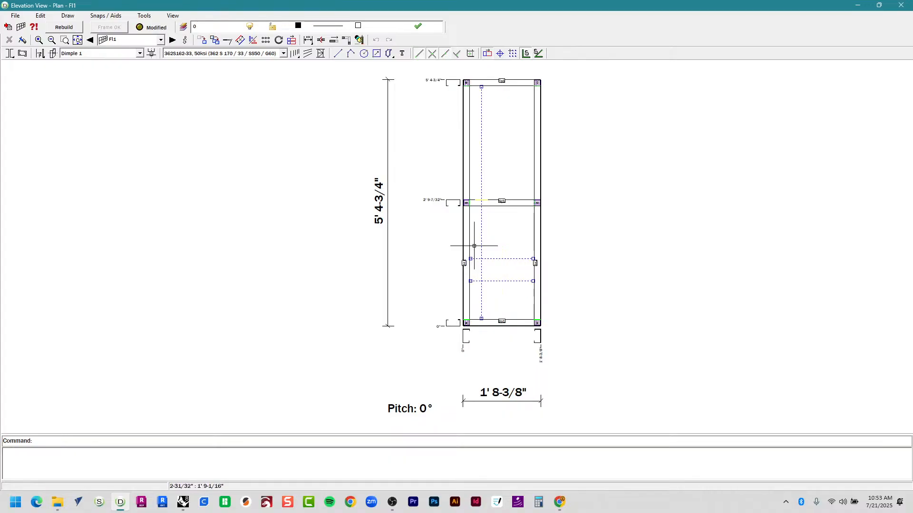
key(Delete)
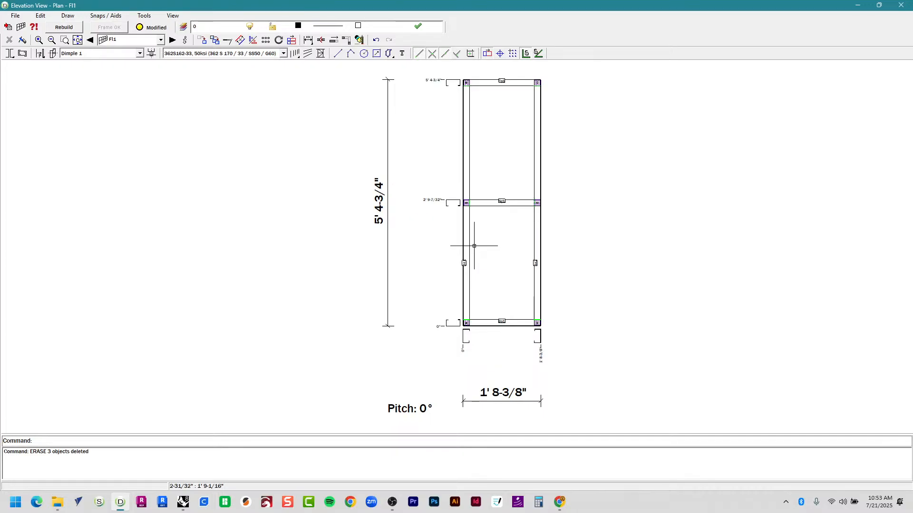
scroll(504, 218, up, 5)
scroll(383, 291, down, 5)
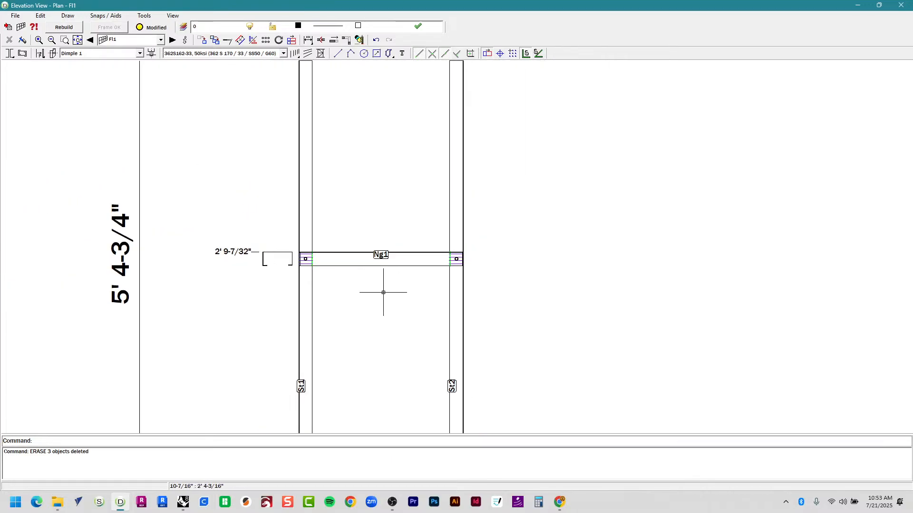
scroll(381, 295, up, 1)
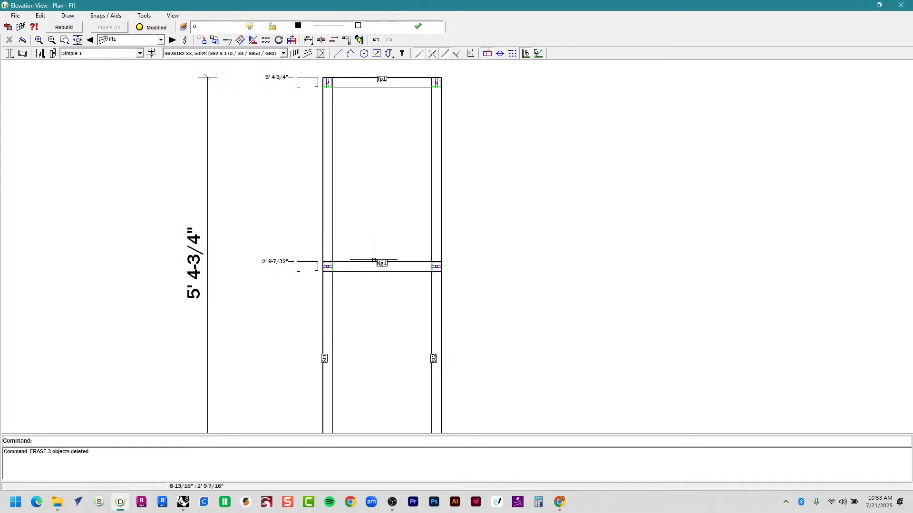
scroll(374, 261, down, 1)
In Rhino, show all hidden objects, select the five base-frame members and zoom to them with ZSA.
key(alt+Tab)
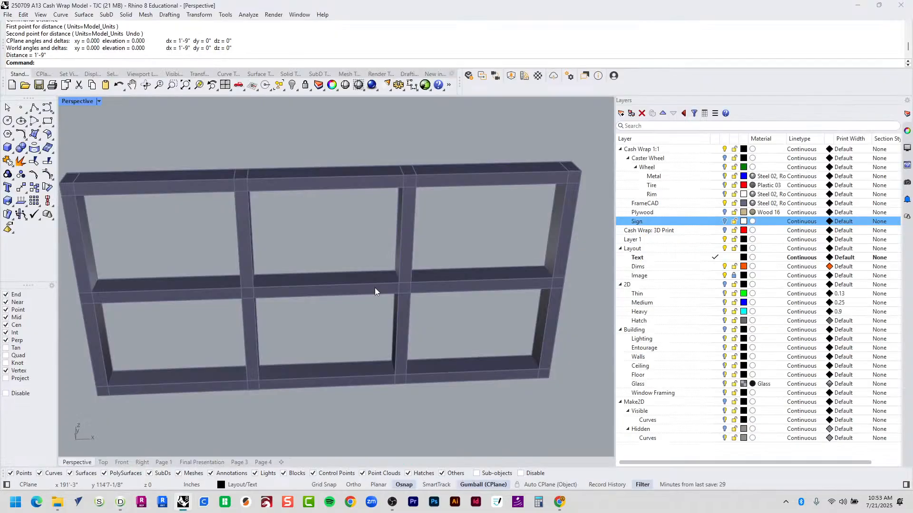
scroll(376, 285, down, 4)
key(ctrl+alt+h)
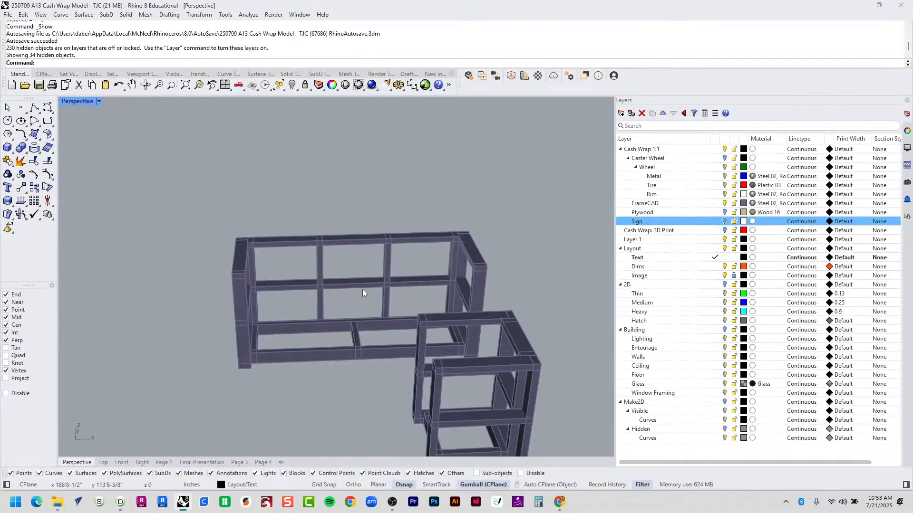
drag(362, 289, 359, 347)
text(ZSA)
key(Return)
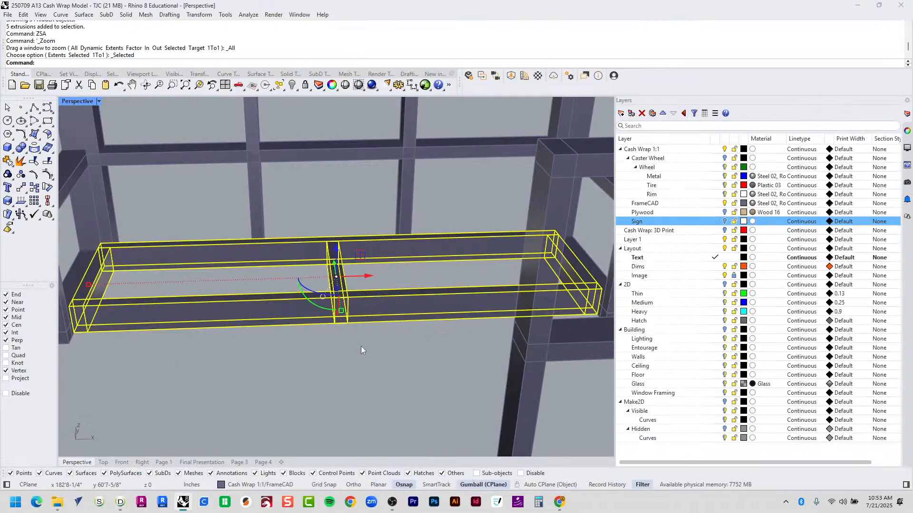
Isolate the base frame, zoom and orbit to inspect it, then return to FRAMECAD.
text(Isolate)
key(Return)
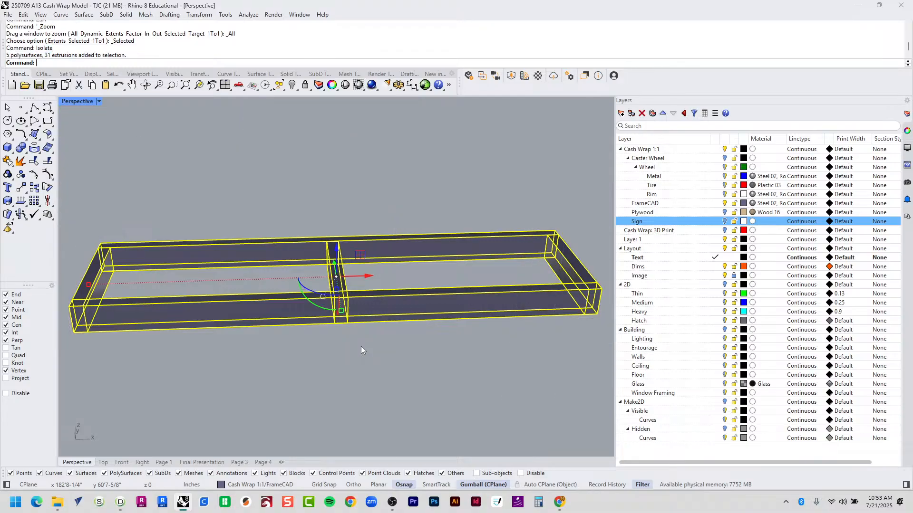
text(ZSA)
key(Return)
click(350, 228)
right_drag(351, 227, 442, 280)
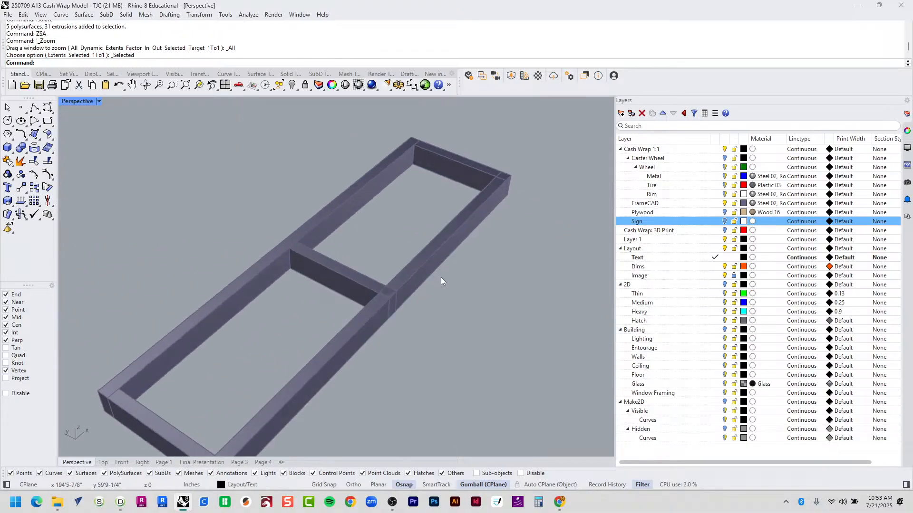
key(alt+Tab)
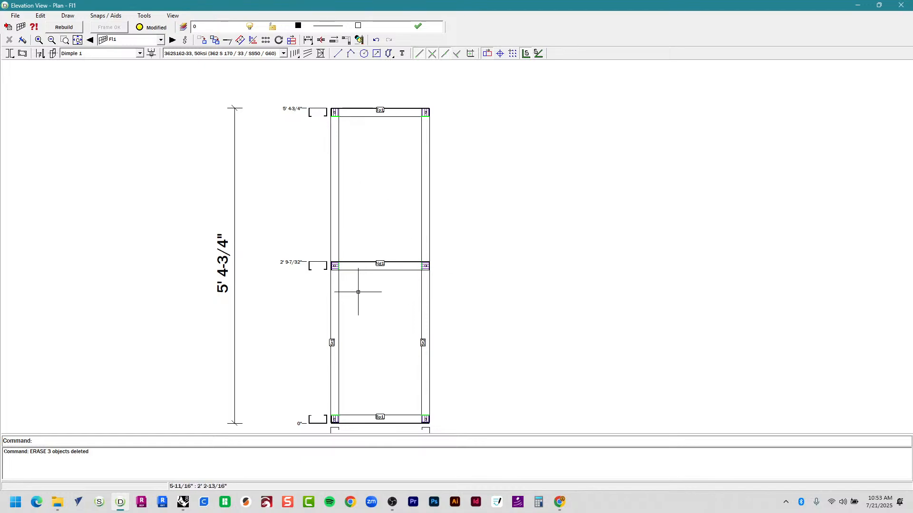
Select nog Ng1 in the Fl1 elevation and start the Move command.
middle_drag(356, 285, 318, 252)
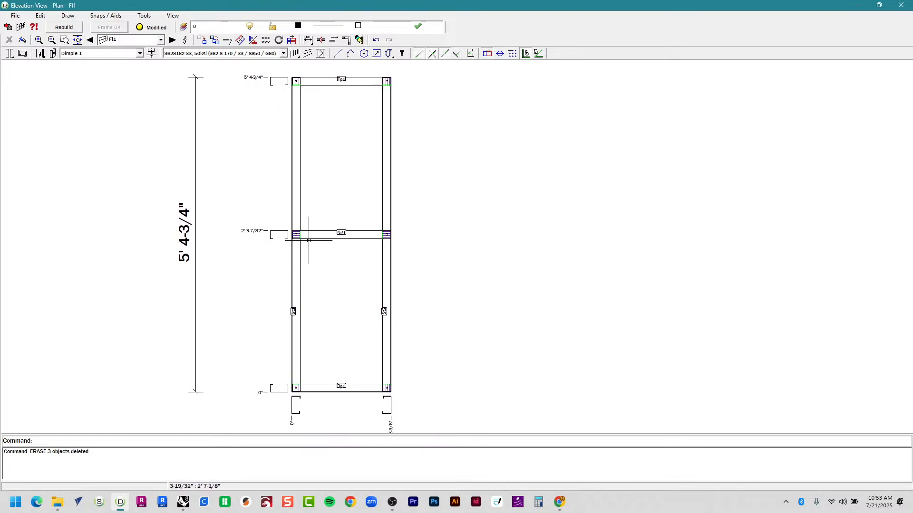
scroll(307, 236, up, 5)
scroll(307, 236, down, 5)
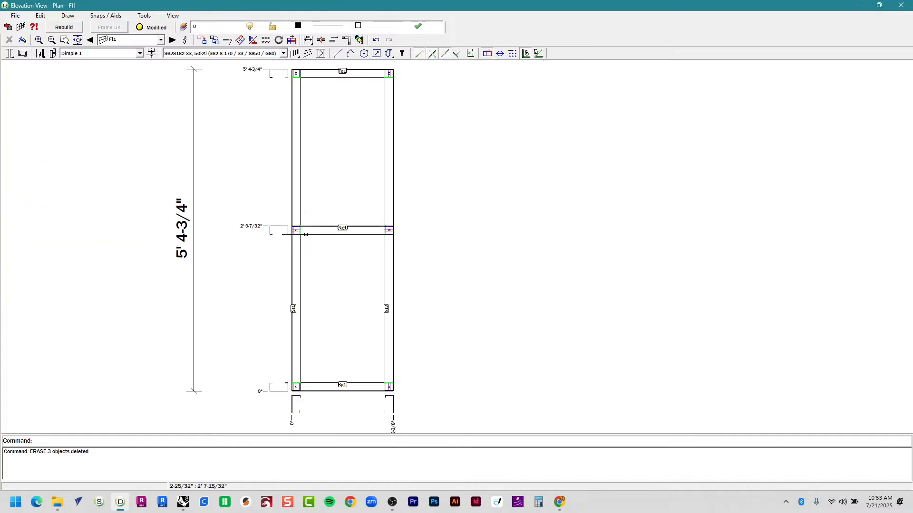
click(305, 232)
scroll(306, 235, up, 5)
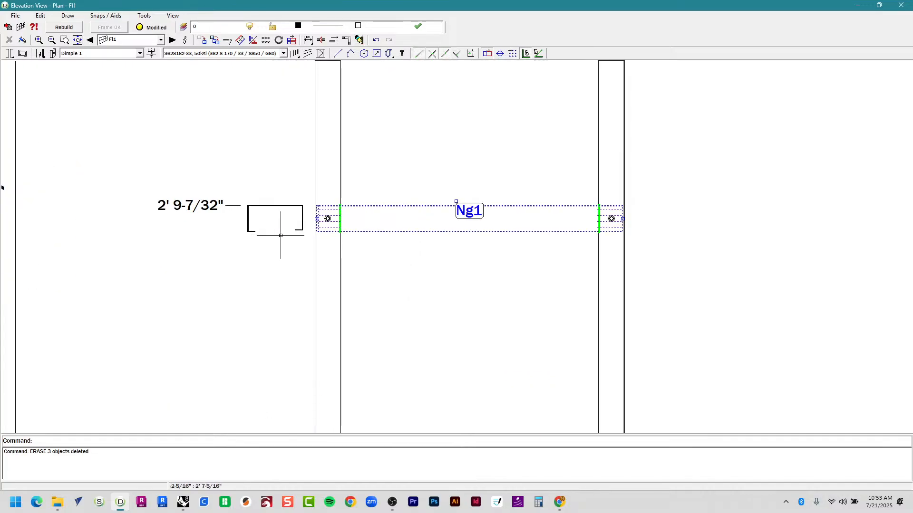
text(m)
key(Return)
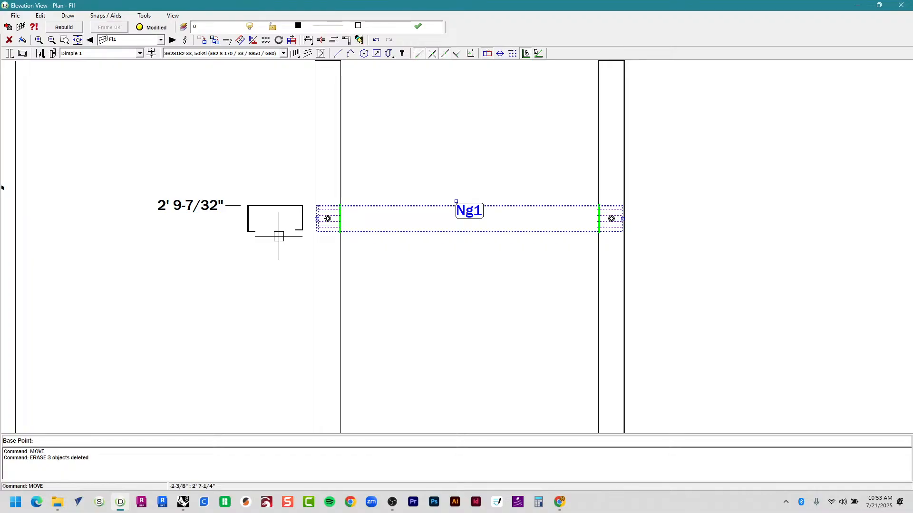
Move Ng1 to 2' 9-7/32" via base and displacement points, then close the elevation.
scroll(286, 190, up, 4)
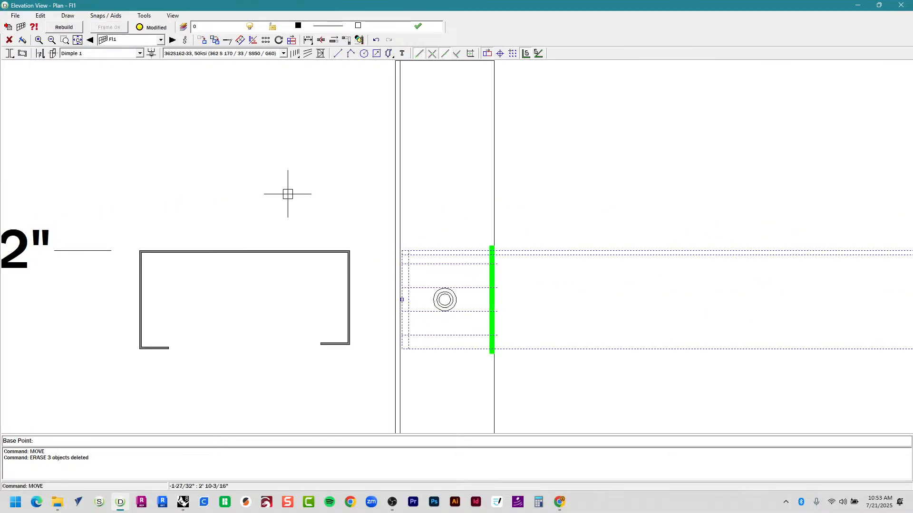
scroll(345, 340, up, 1)
scroll(335, 337, up, 3)
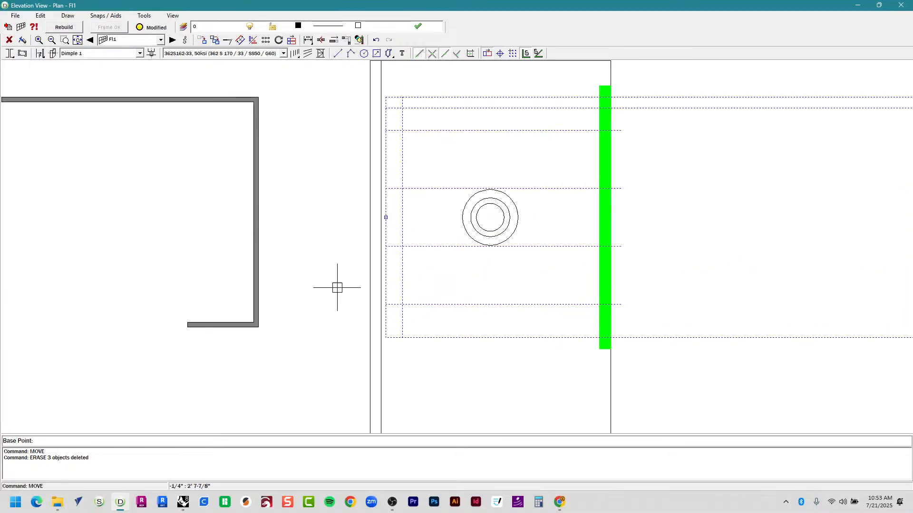
click(387, 217)
scroll(386, 214, down, 5)
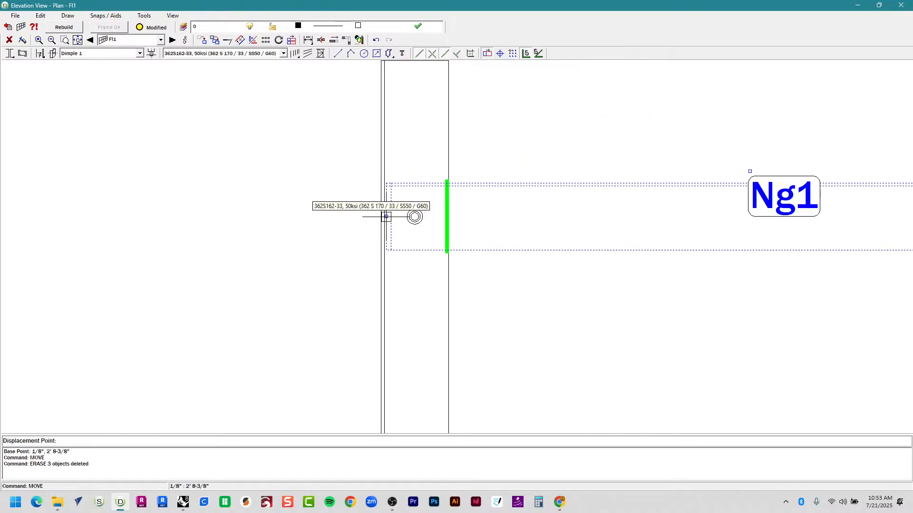
click(380, 185)
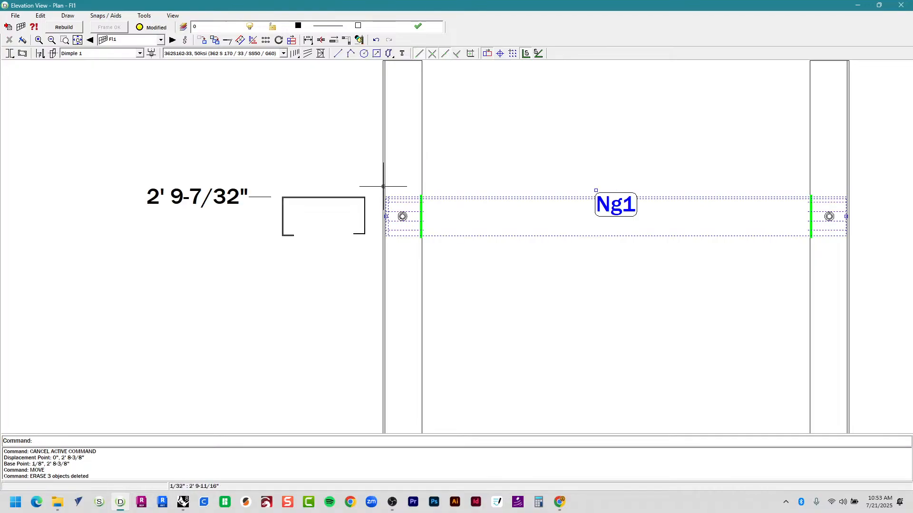
key(Escape)
scroll(442, 373, down, 6)
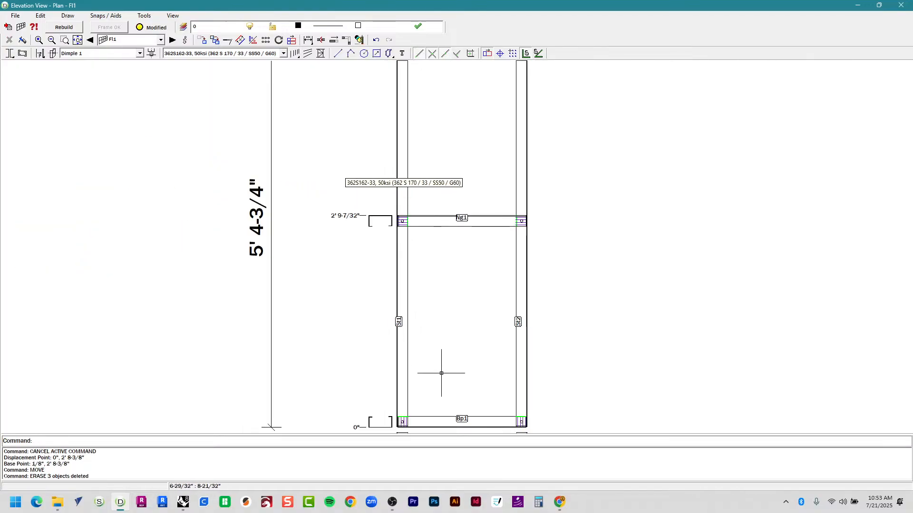
scroll(435, 328, up, 1)
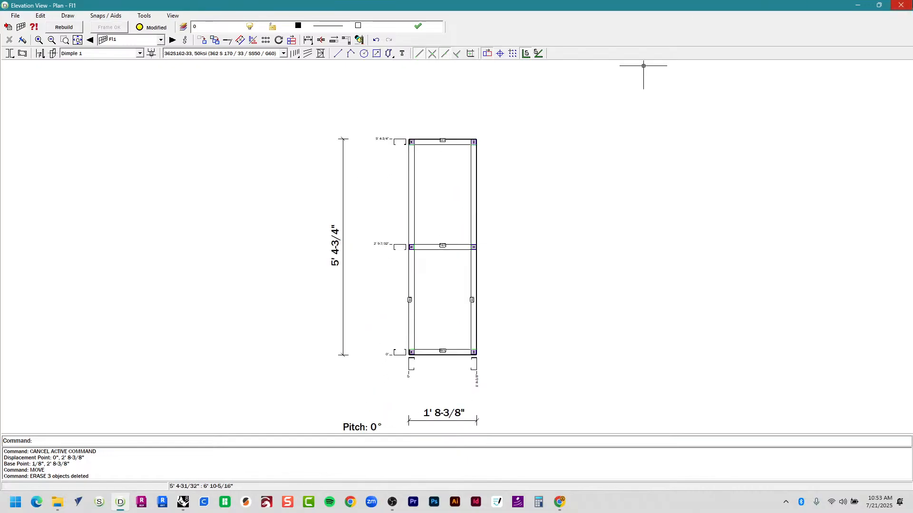
click(901, 4)
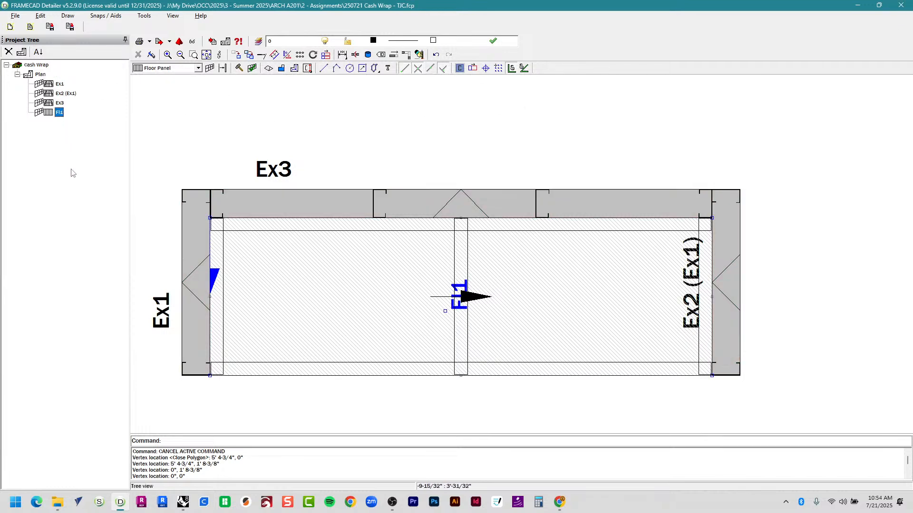
Start a 3D VRML export and set 2 - Assignments as the output folder.
click(16, 16)
mouse_move(39, 95)
click(95, 93)
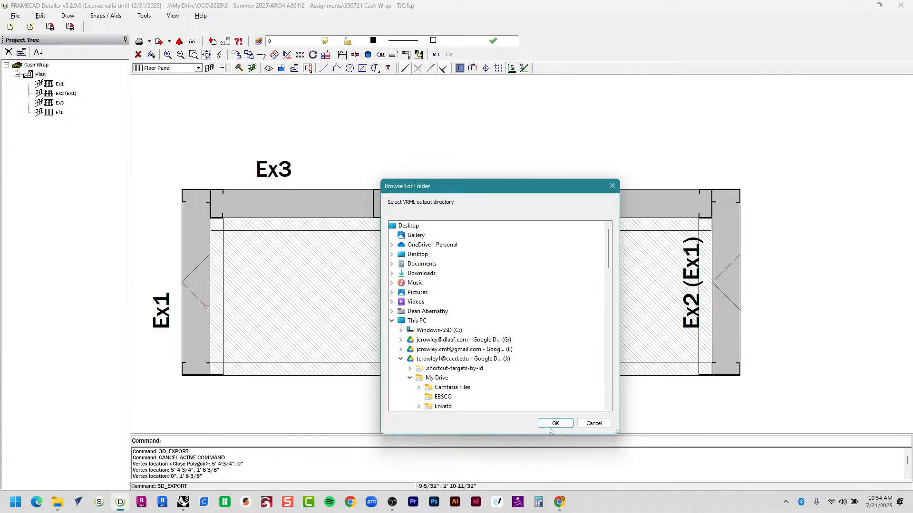
scroll(572, 381, down, 5)
scroll(572, 381, down, 4)
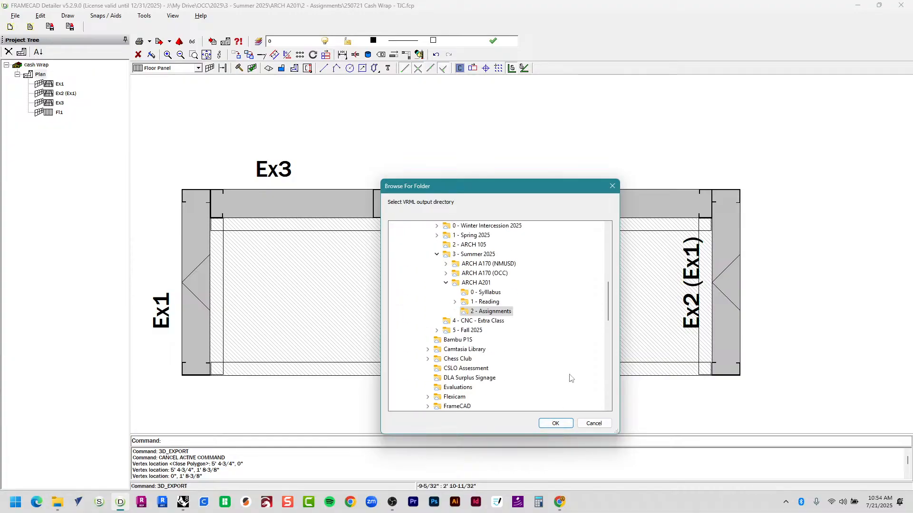
click(504, 310)
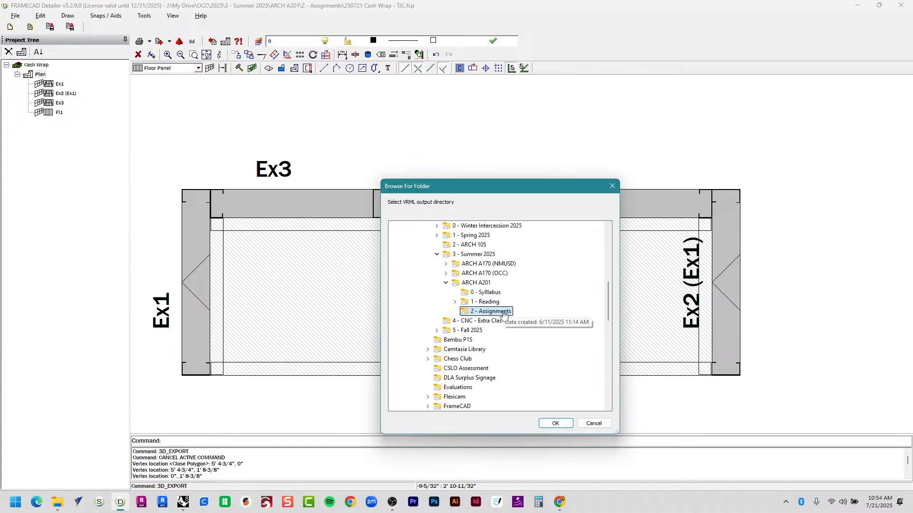
click(555, 422)
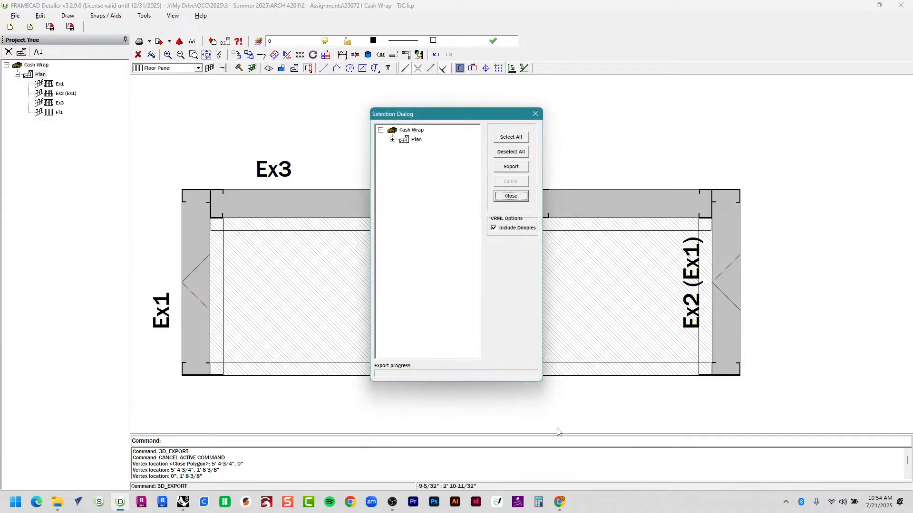
Export all Cash Wrap frames to VRML and bring up the View 3D file picker.
click(511, 138)
click(511, 172)
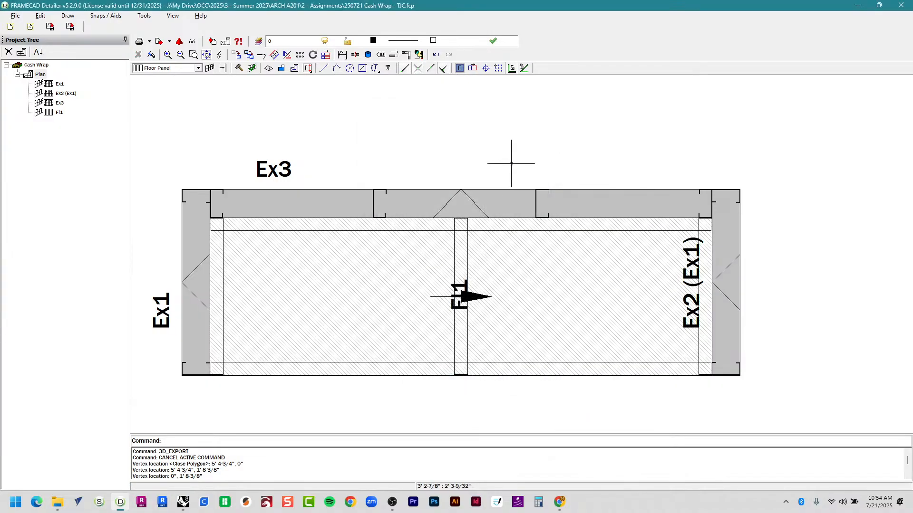
click(17, 17)
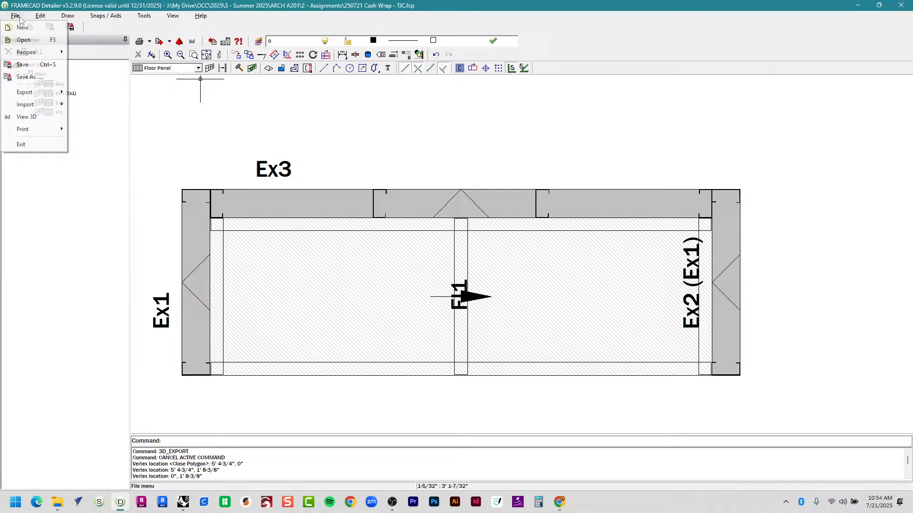
click(36, 117)
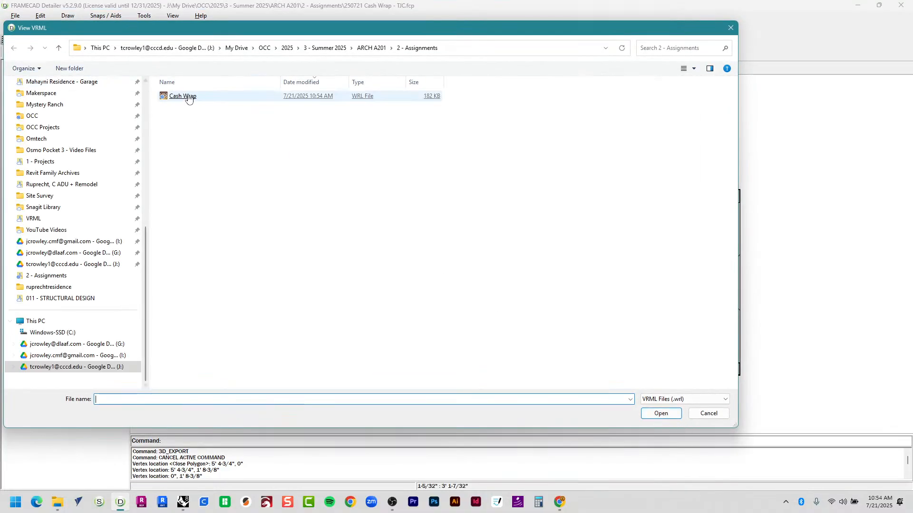
Open Cash Wrap.wrl in the viewer and zoom in and out over the steel frame.
double_click(186, 97)
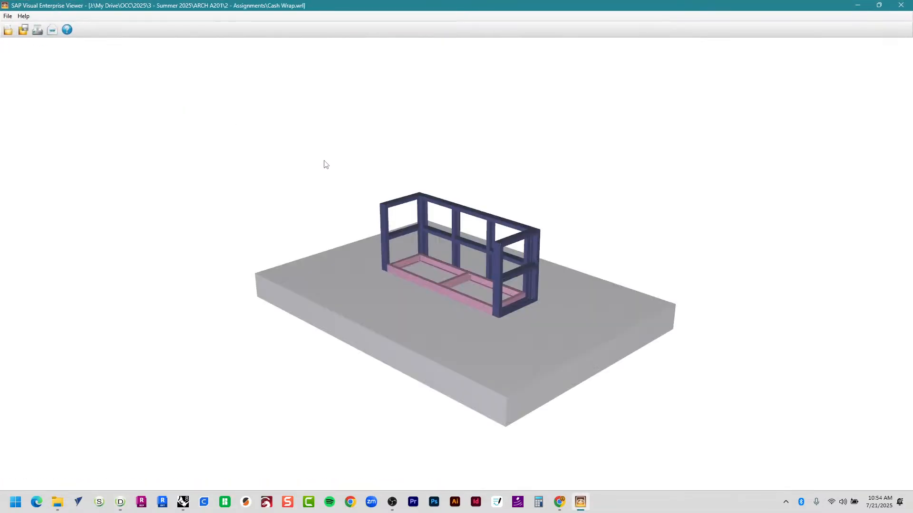
scroll(505, 291, up, 10)
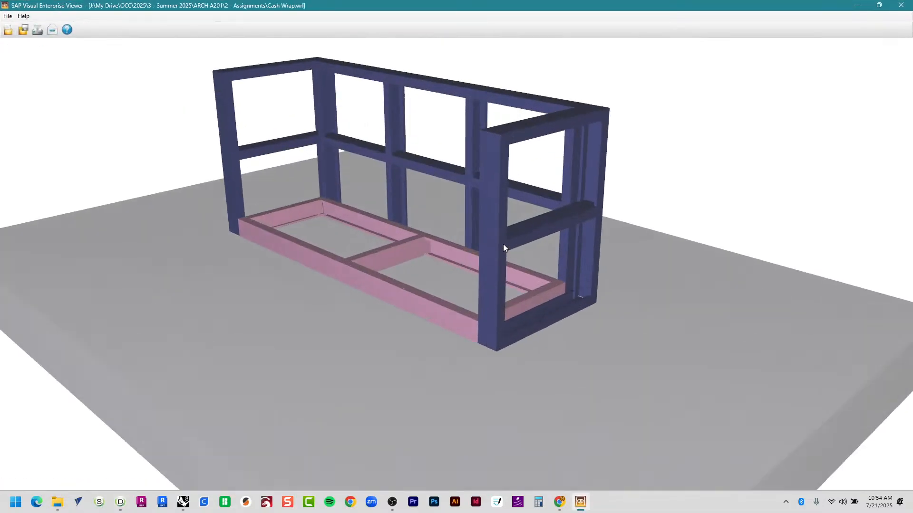
scroll(507, 276, down, 5)
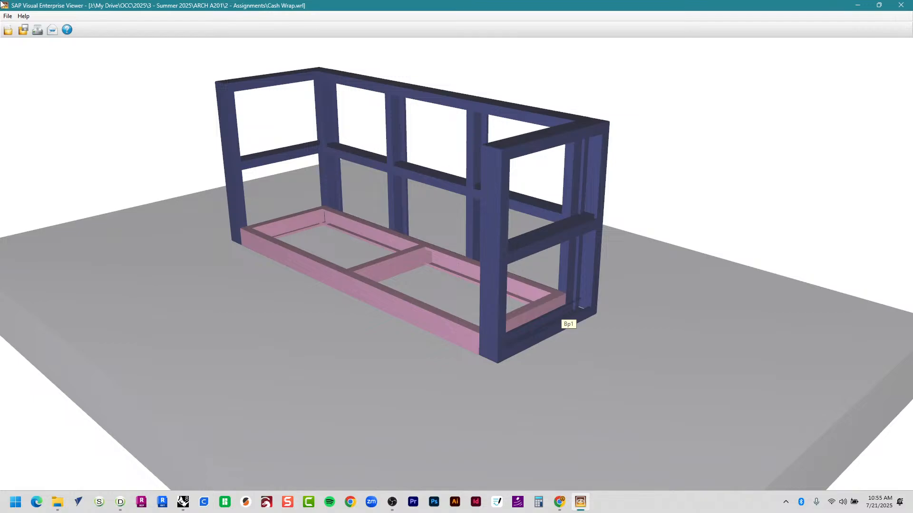
Close the 3D viewer, then review and confirm the General options' VRML background and ground settings.
click(901, 5)
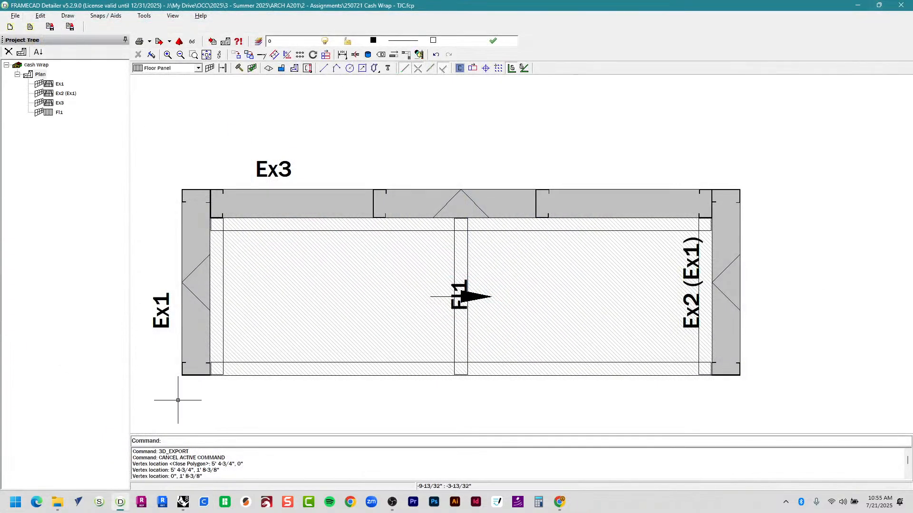
scroll(259, 169, up, 1)
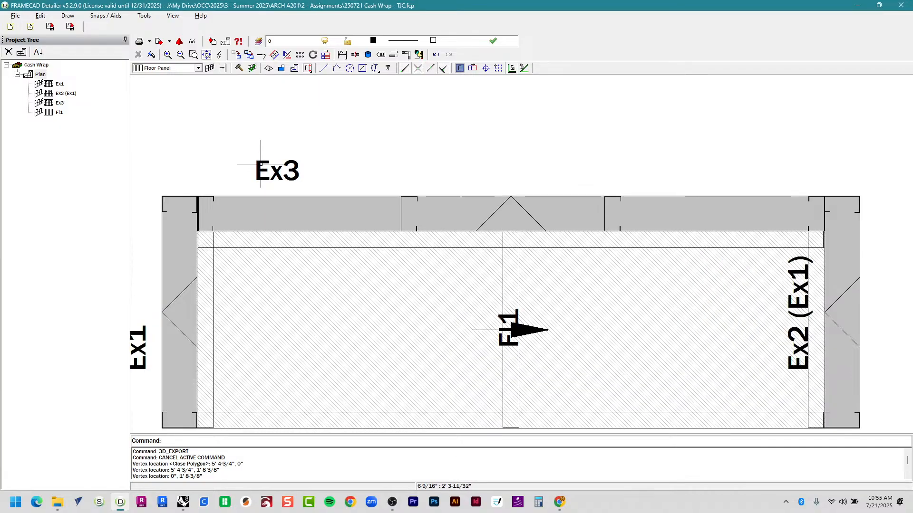
click(15, 16)
mouse_move(42, 16)
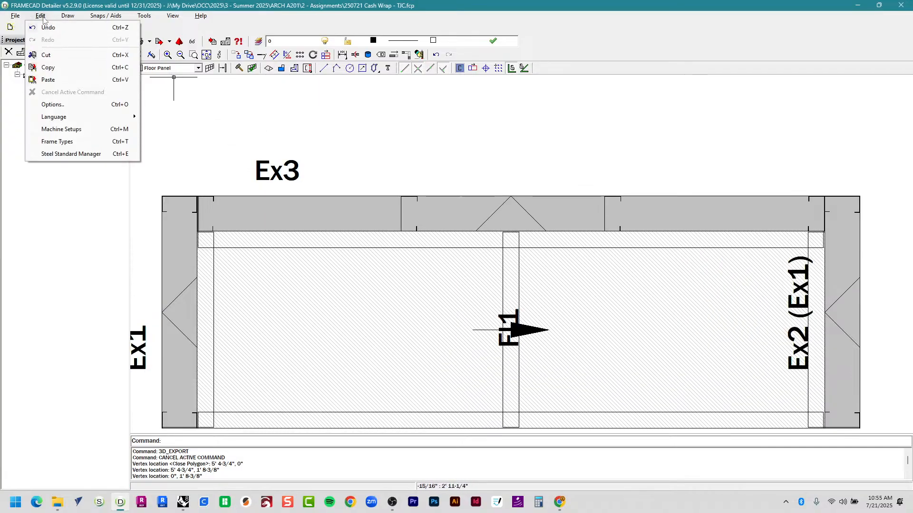
click(51, 105)
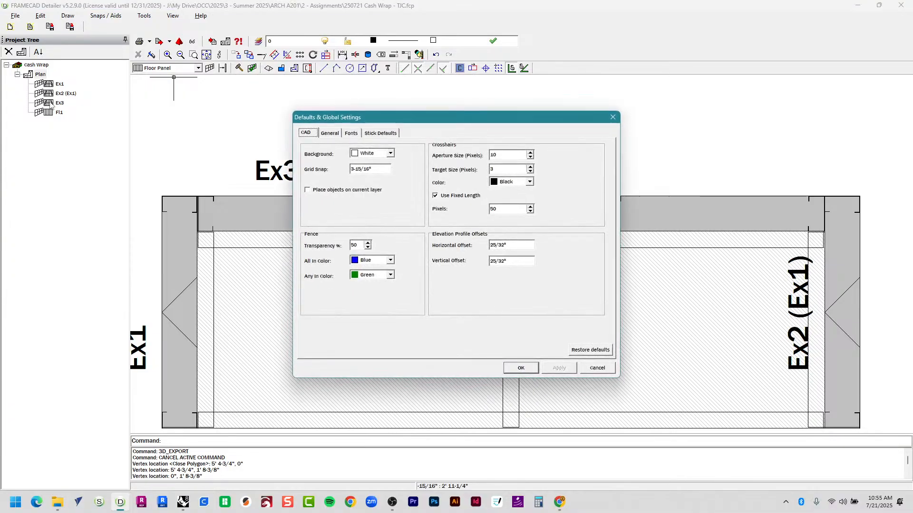
click(329, 133)
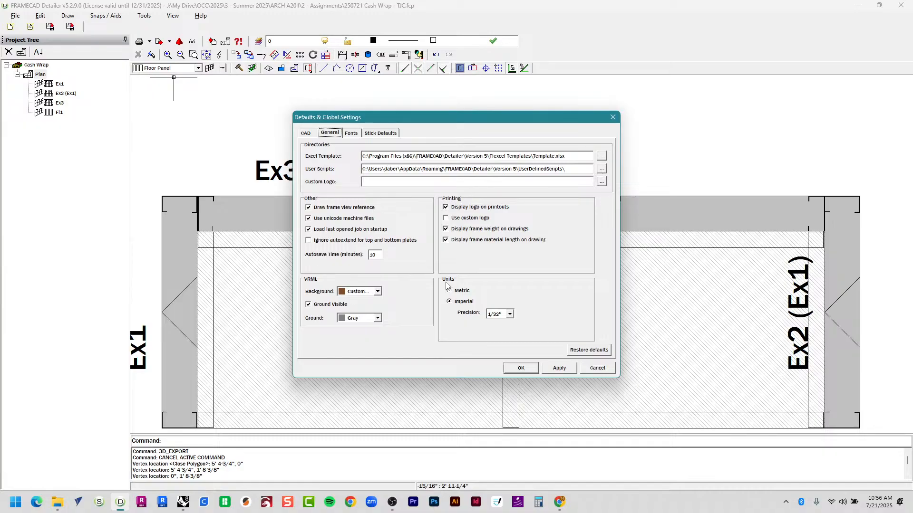
click(517, 367)
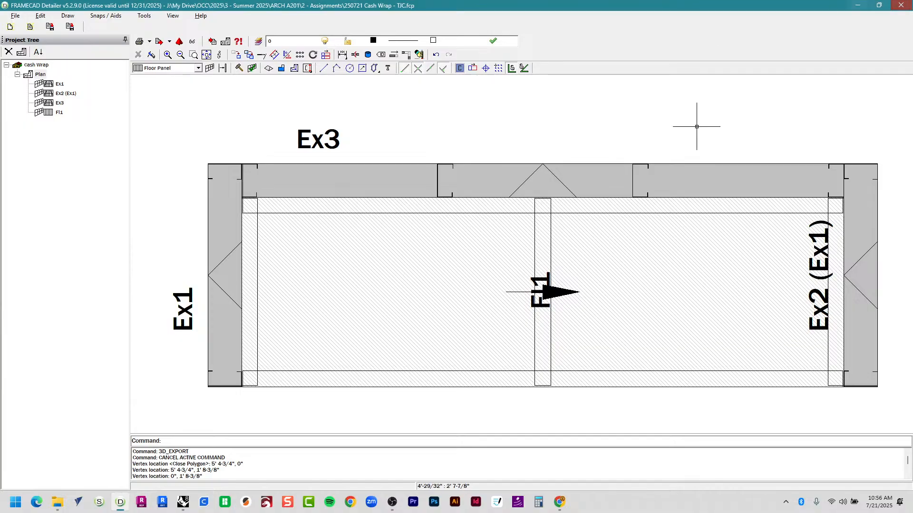
Show the File > Export submenu listing 3D VRML, DXF, Excel, IFC and other formats.
click(14, 15)
mouse_move(67, 90)
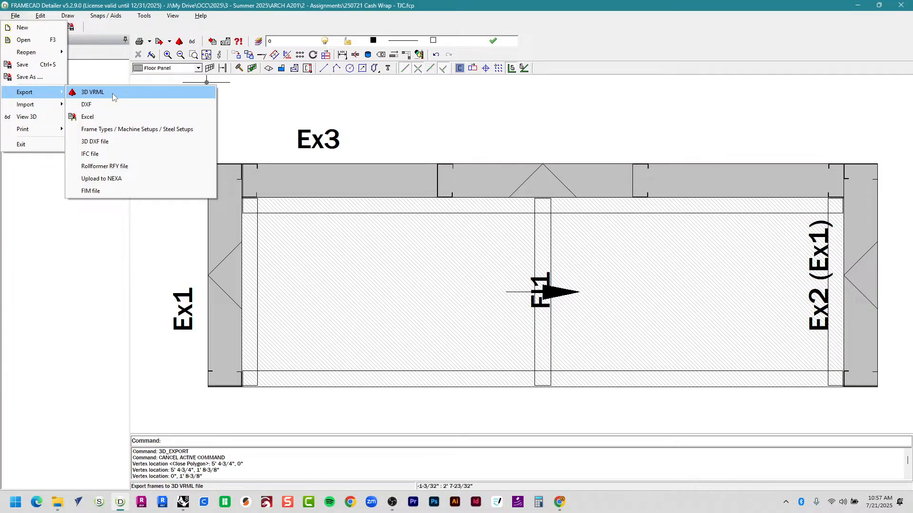
click(479, 115)
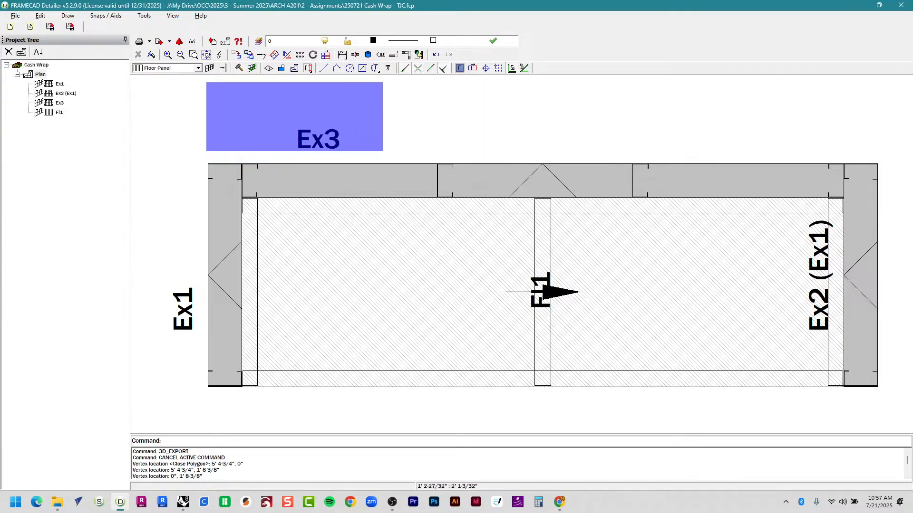
click(382, 152)
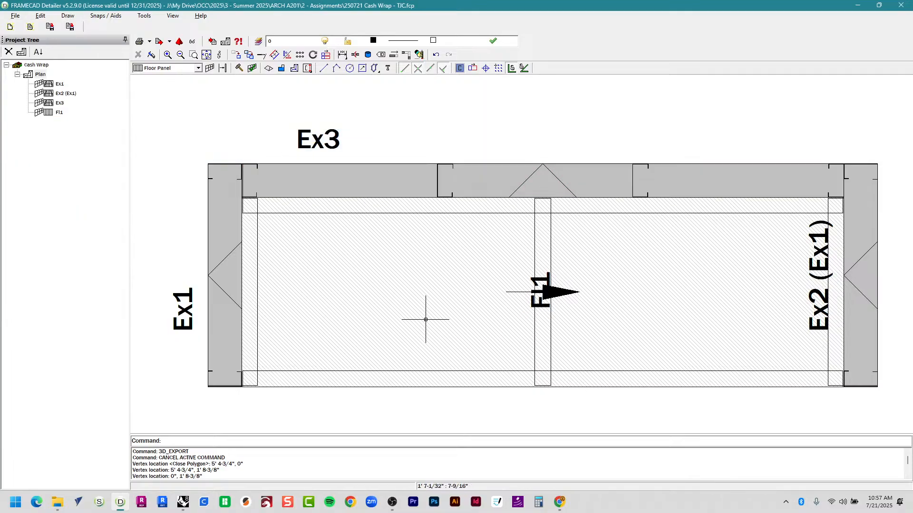
click(15, 15)
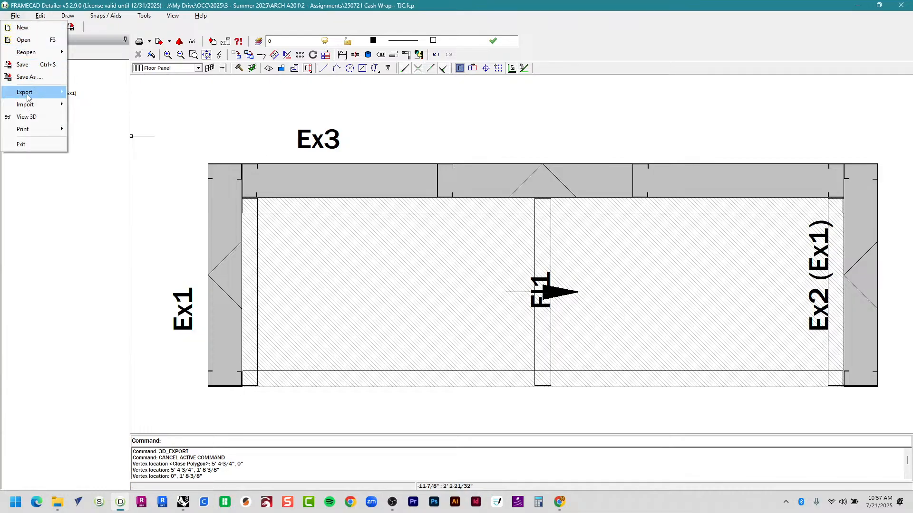
mouse_move(28, 92)
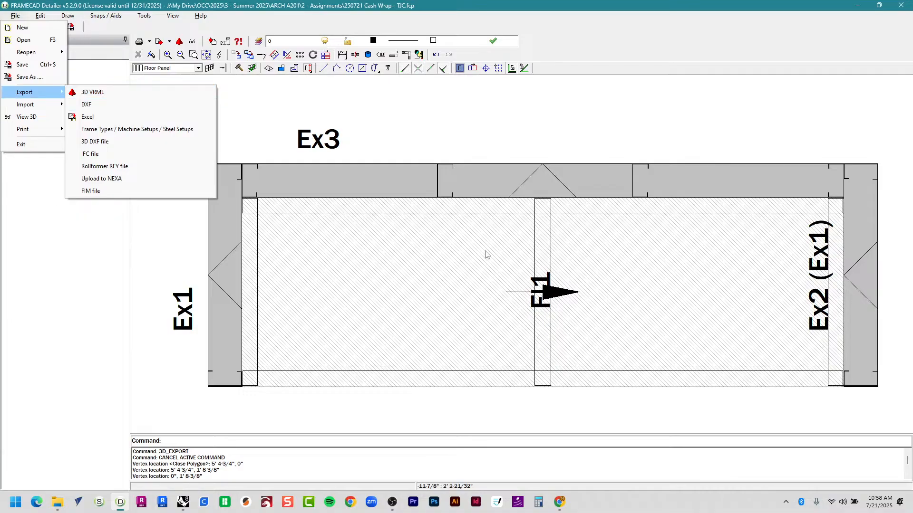
Draw a new External Wall frame, Ex4, above the cash wrap plan.
key(Escape)
key(Escape)
click(155, 69)
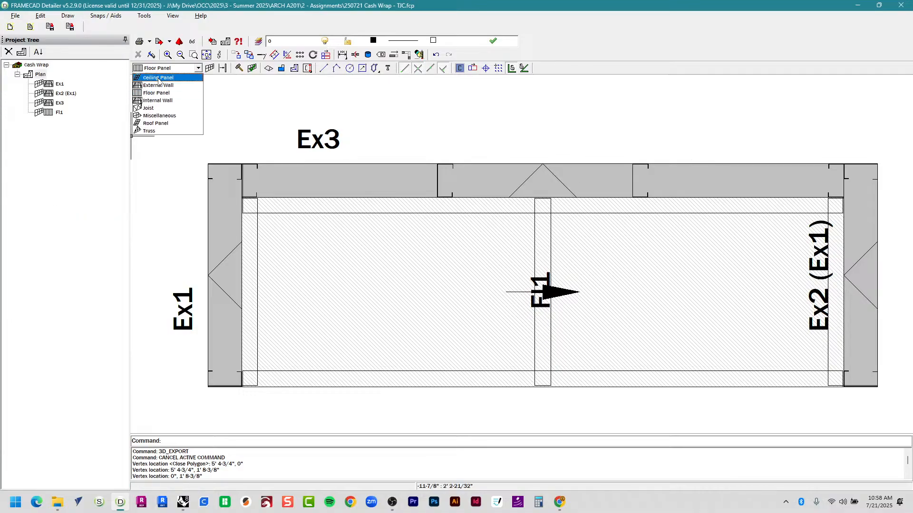
click(160, 86)
click(209, 68)
scroll(269, 262, down, 5)
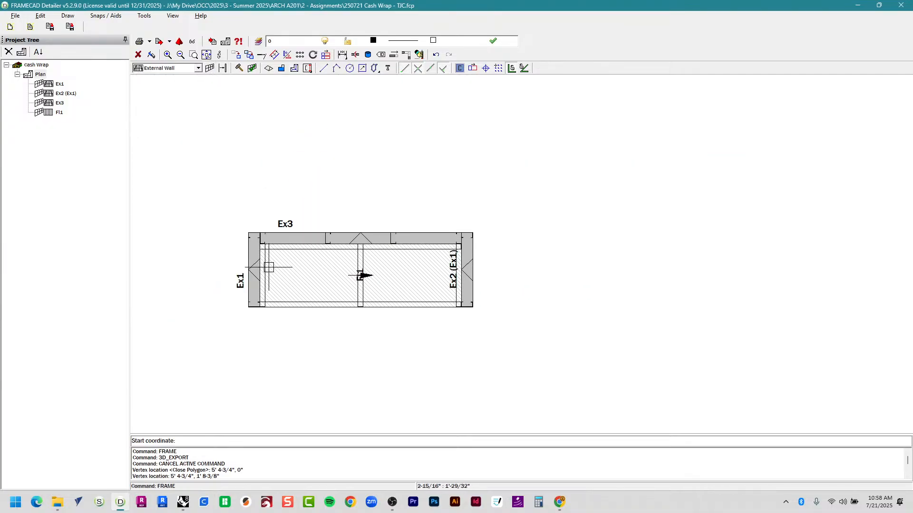
click(244, 176)
click(514, 138)
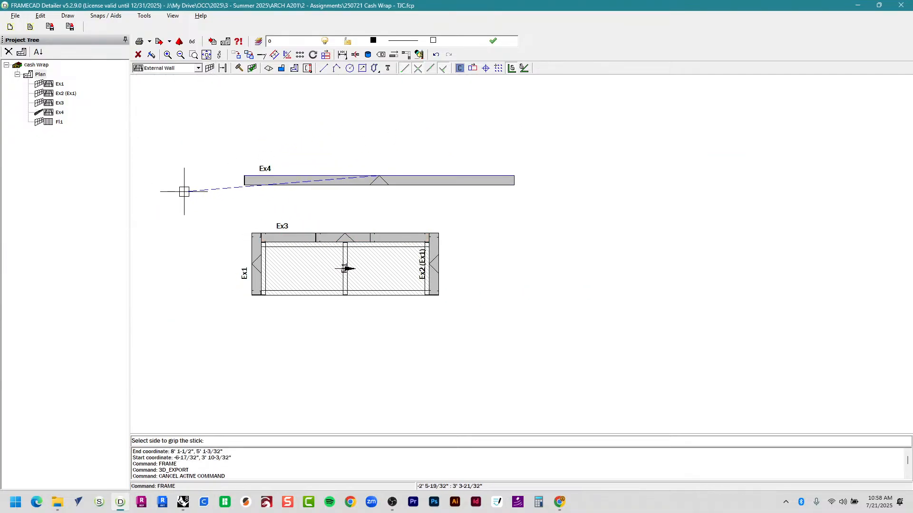
key(Escape)
Confirm wall Ex4's properties (8' high, 8' 8-1/32" long) and close its framing elevation.
right_click(299, 181)
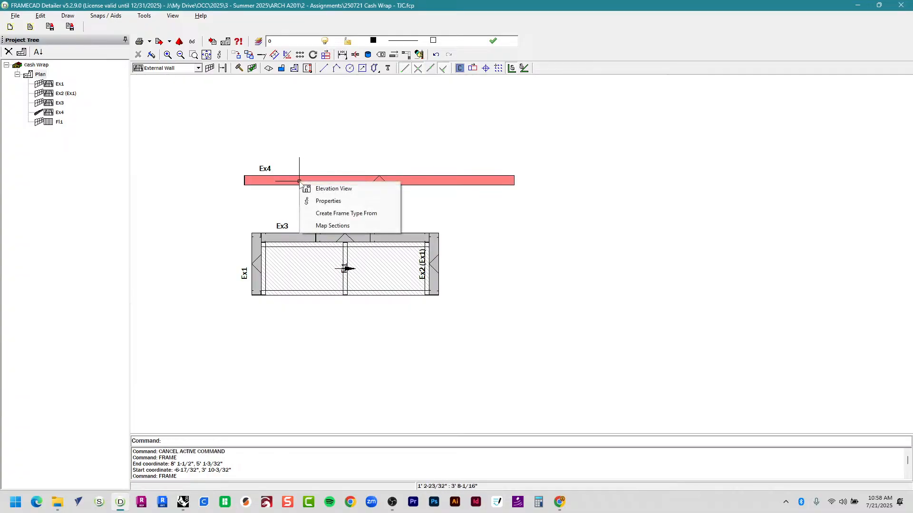
click(312, 201)
click(543, 383)
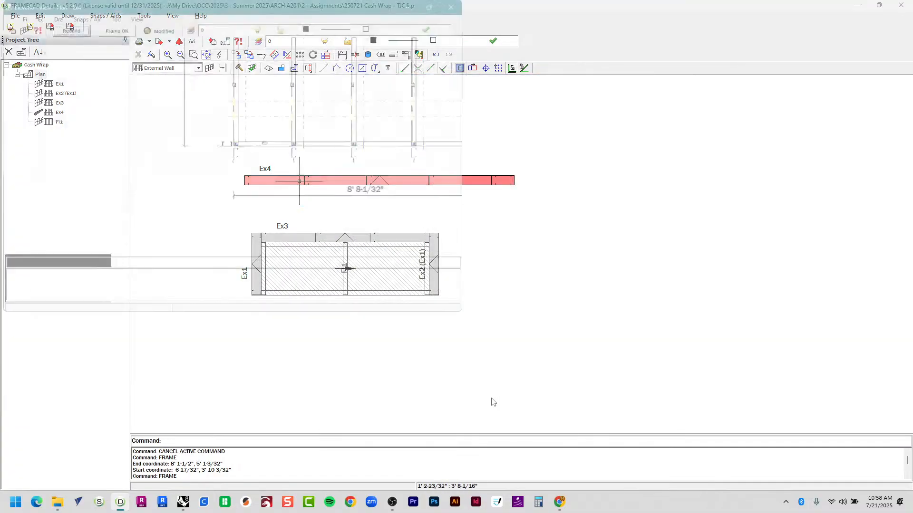
click(901, 5)
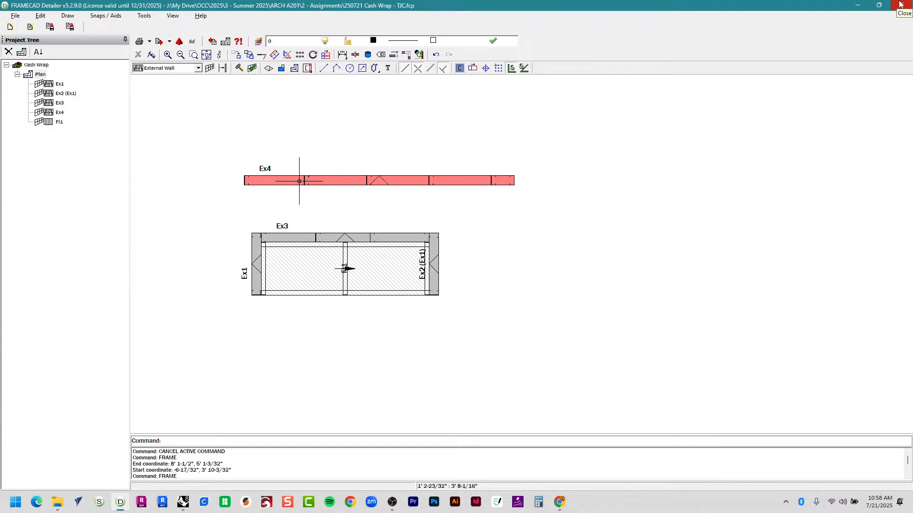
mouse_move(878, 5)
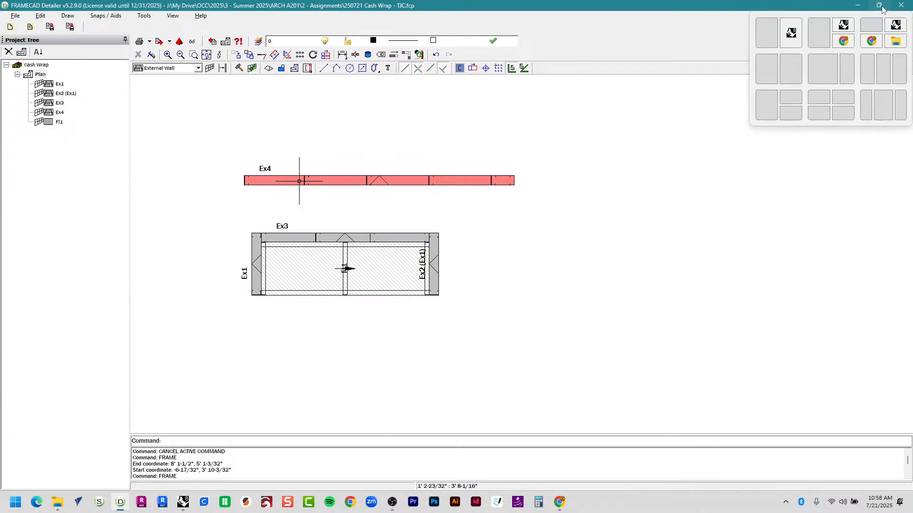
Export all five frames, Ex1–Ex4 and Fl1, as a 3D VRML file to the Desktop.
click(15, 15)
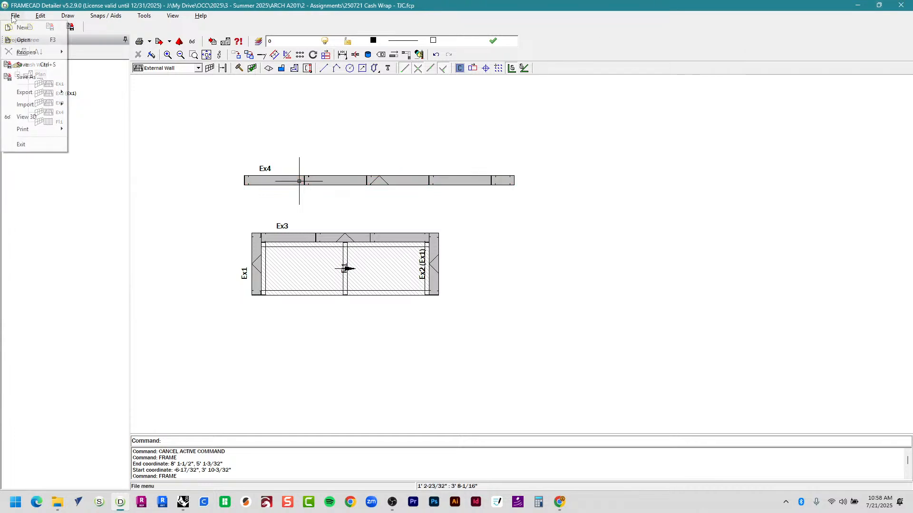
mouse_move(36, 92)
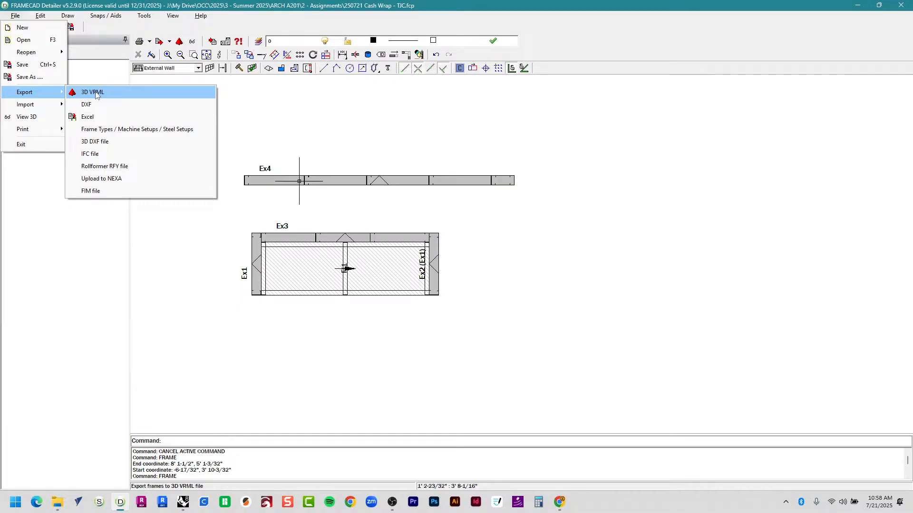
click(95, 92)
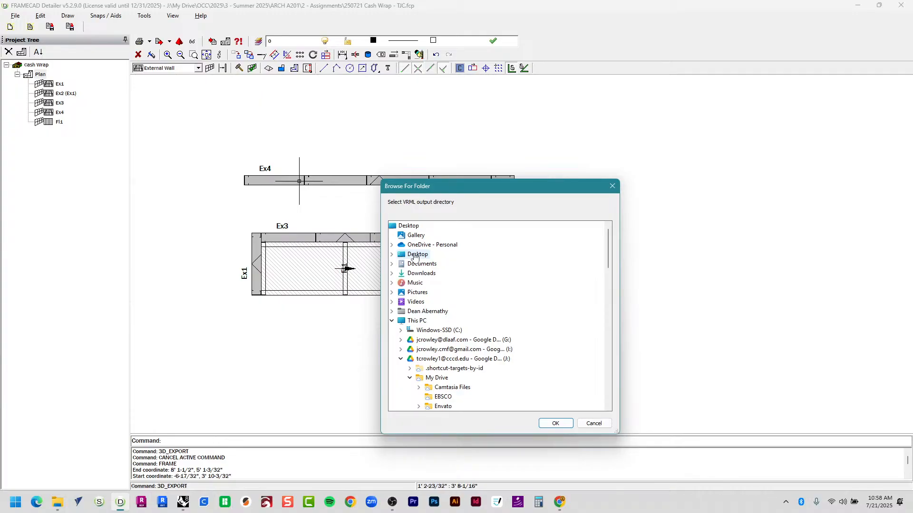
double_click(415, 255)
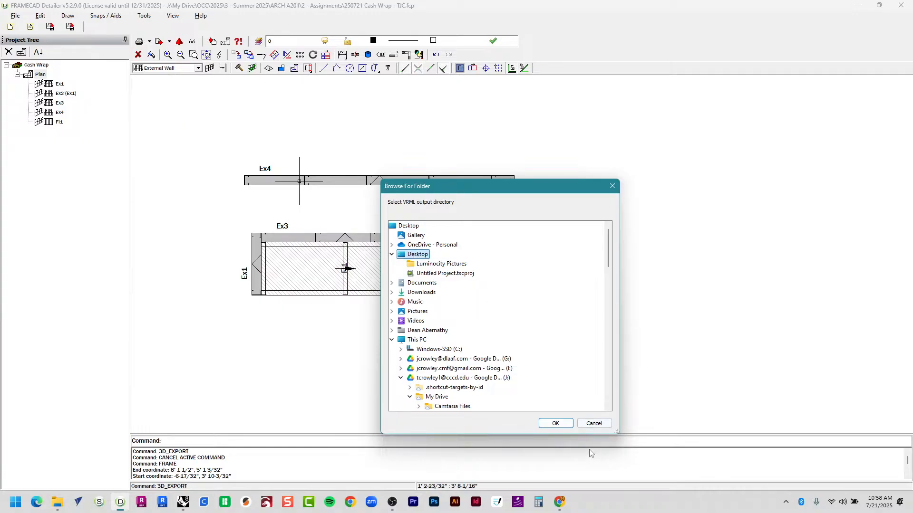
click(555, 423)
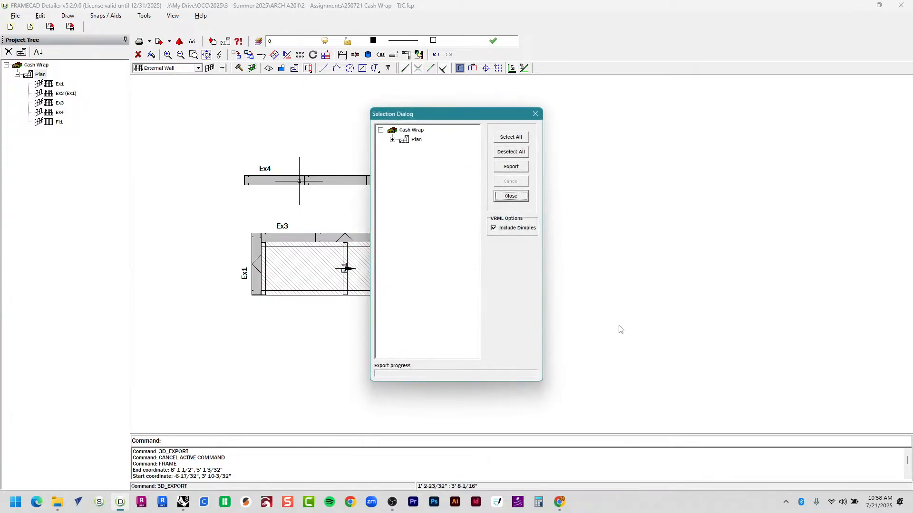
click(519, 139)
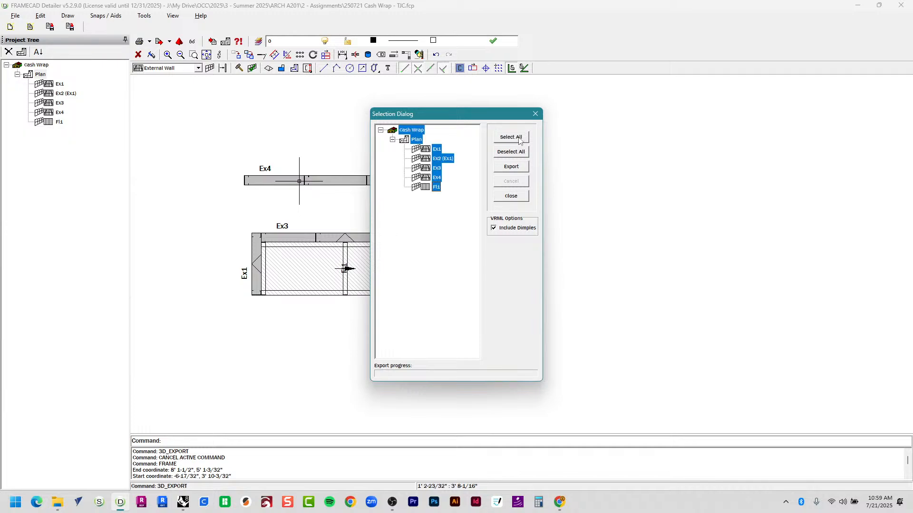
click(524, 170)
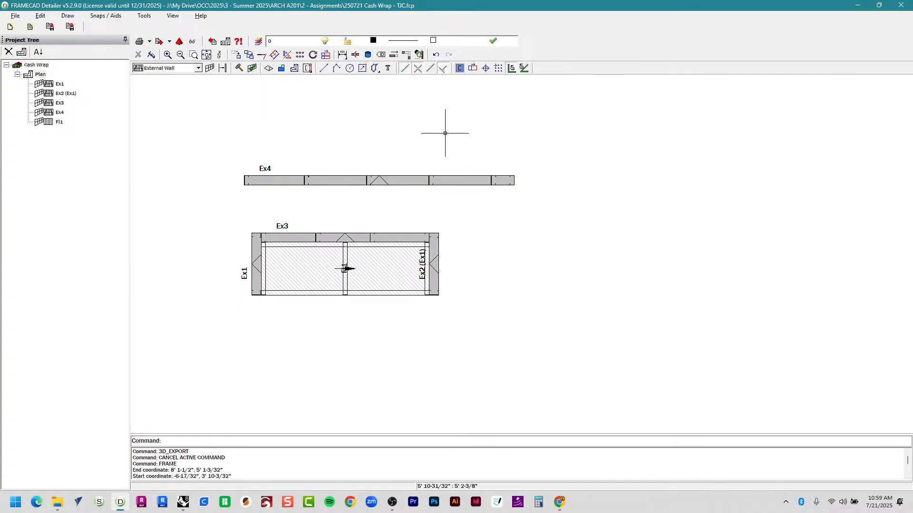
click(16, 18)
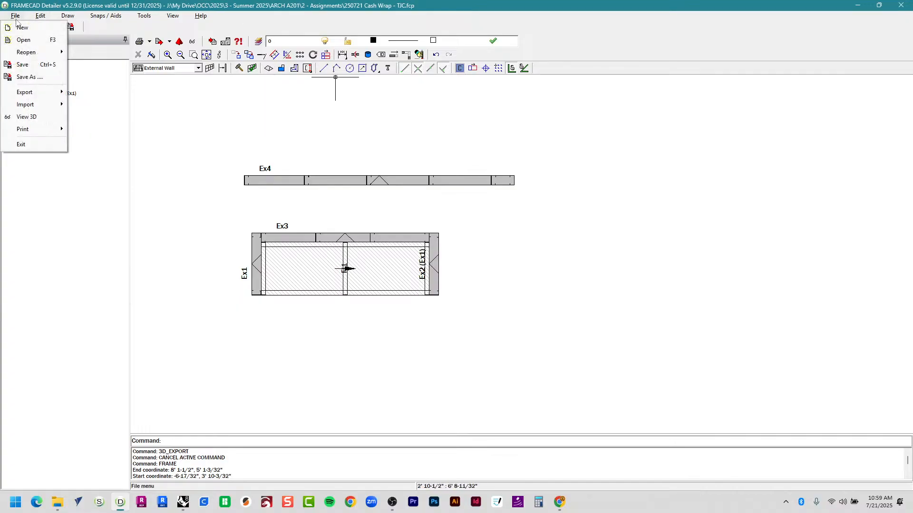
click(29, 117)
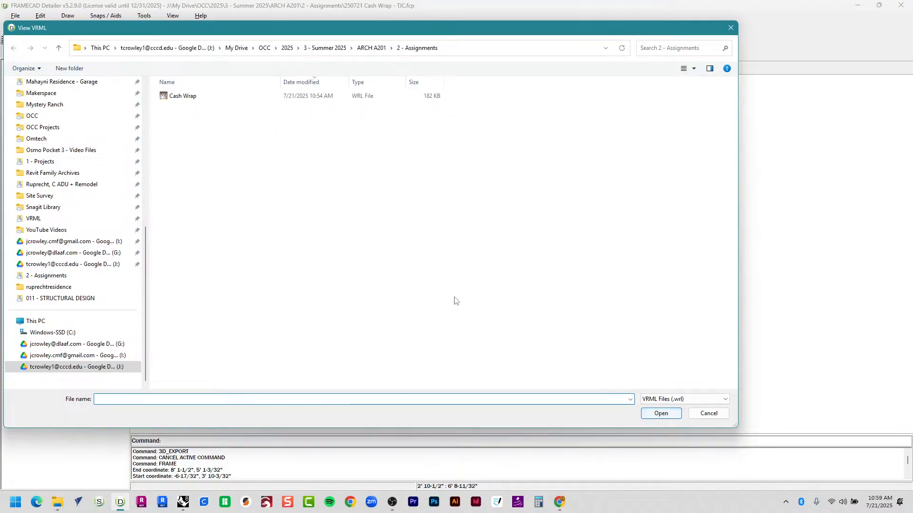
scroll(126, 185, up, 8)
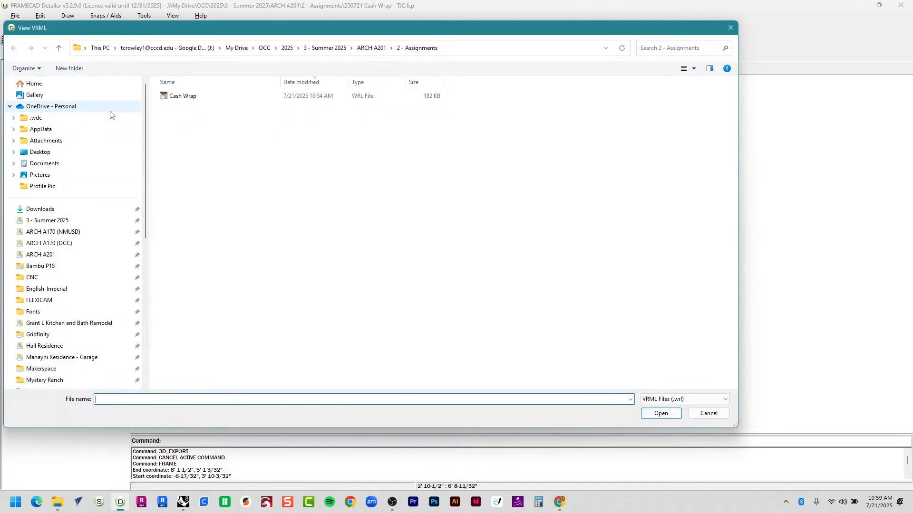
click(91, 152)
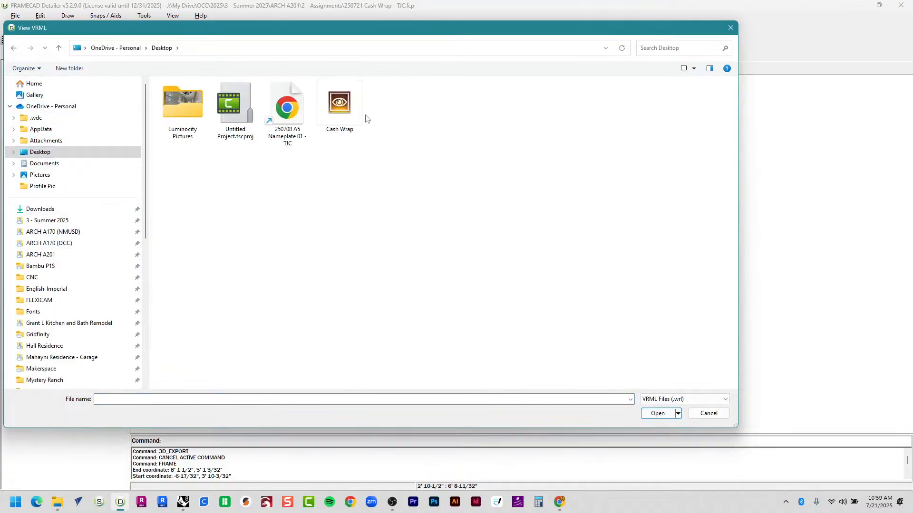
click(345, 120)
double_click(346, 119)
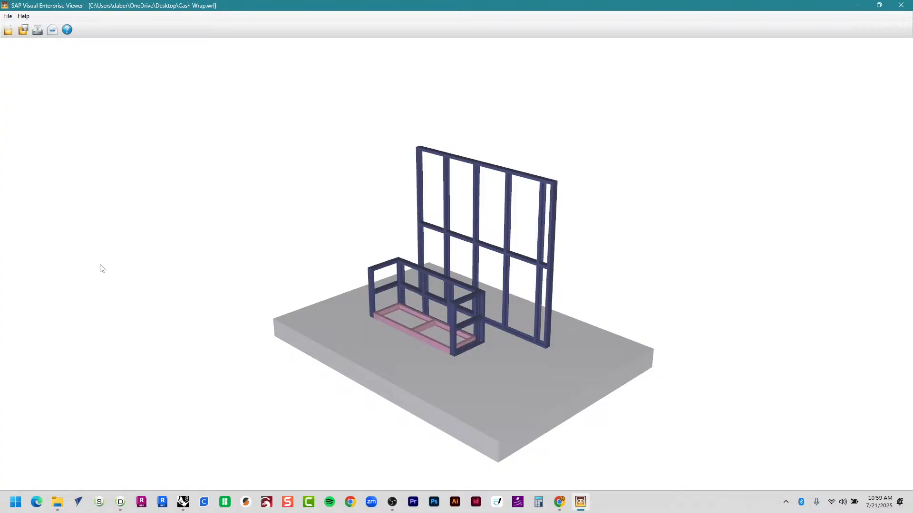
scroll(438, 359, up, 5)
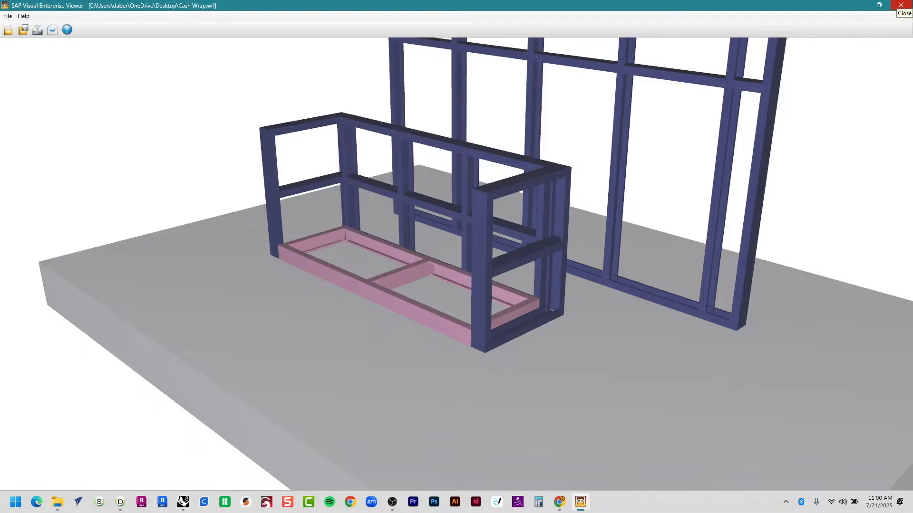
click(900, 5)
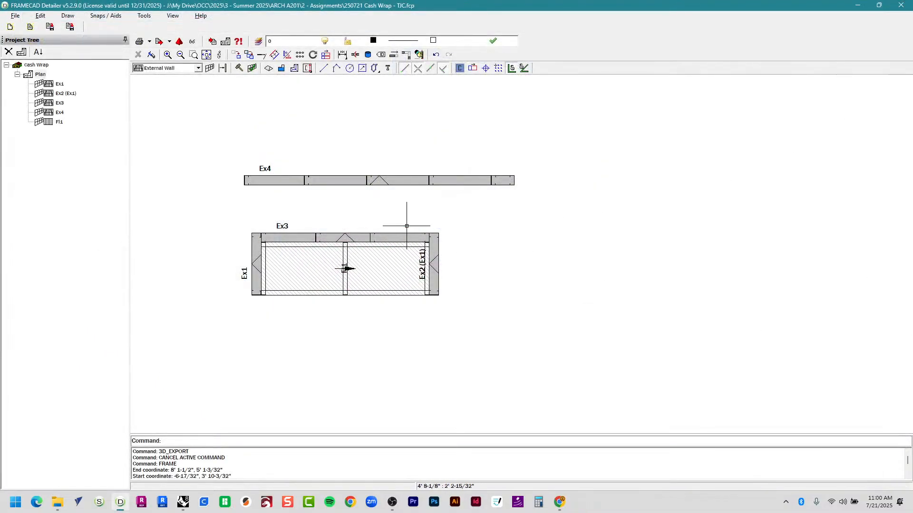
Back in Rhino, turn off the Cash Wrap 1:1 layer and turn on the 2D and Make2D layers.
key(alt+Tab)
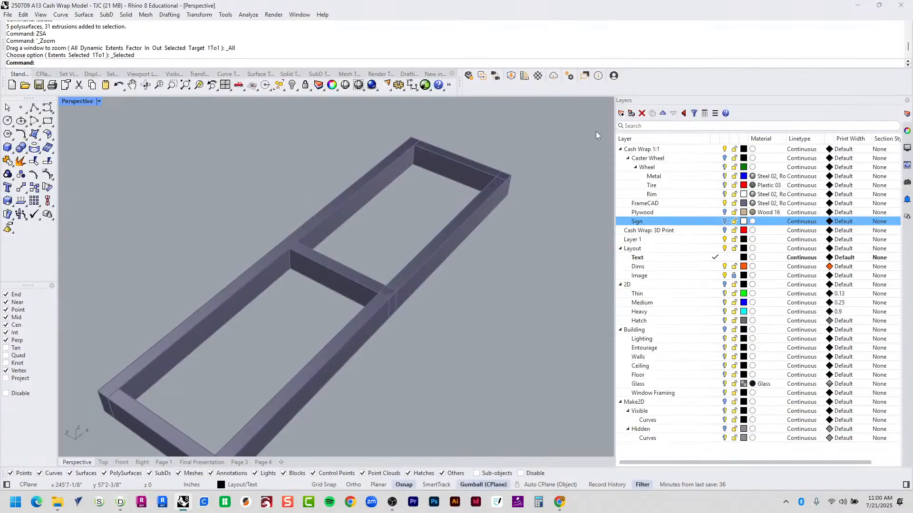
click(725, 150)
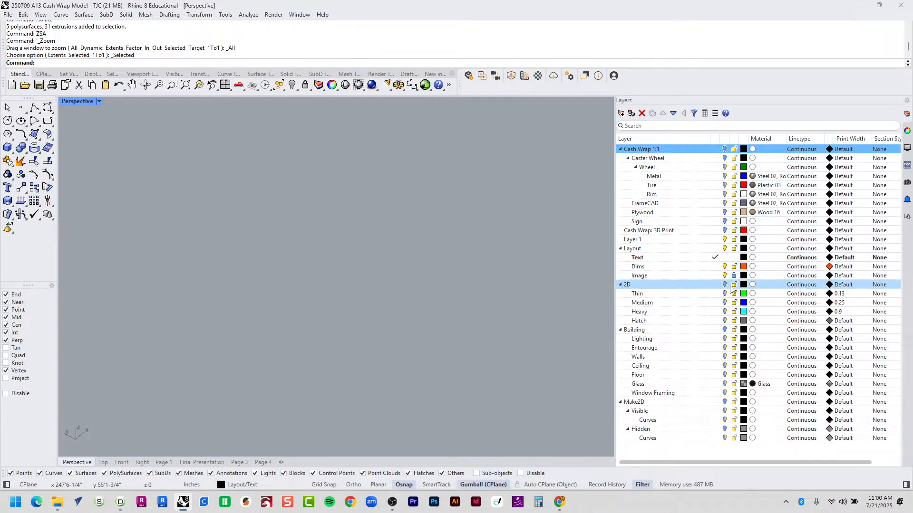
click(724, 285)
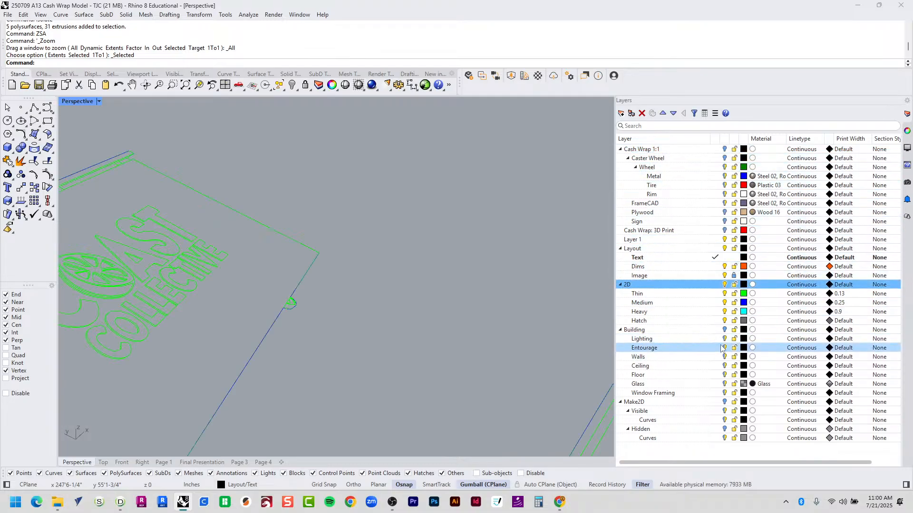
click(724, 401)
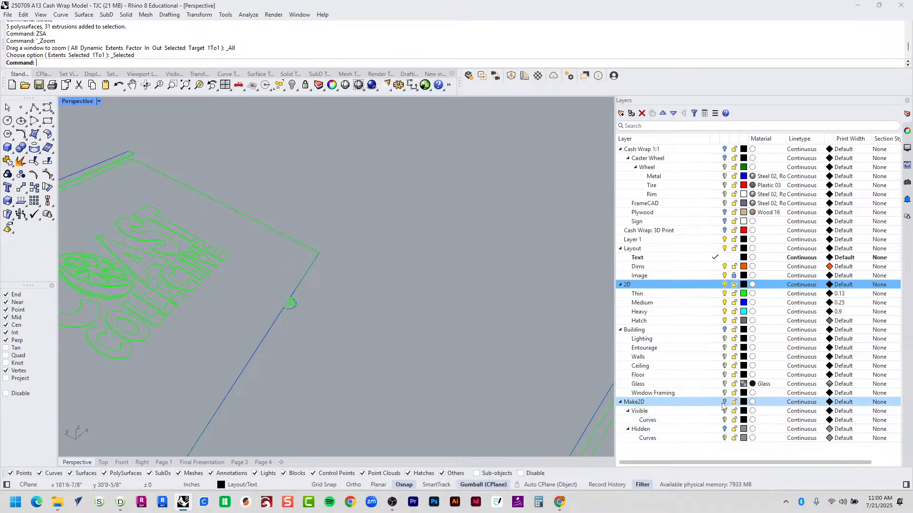
click(266, 463)
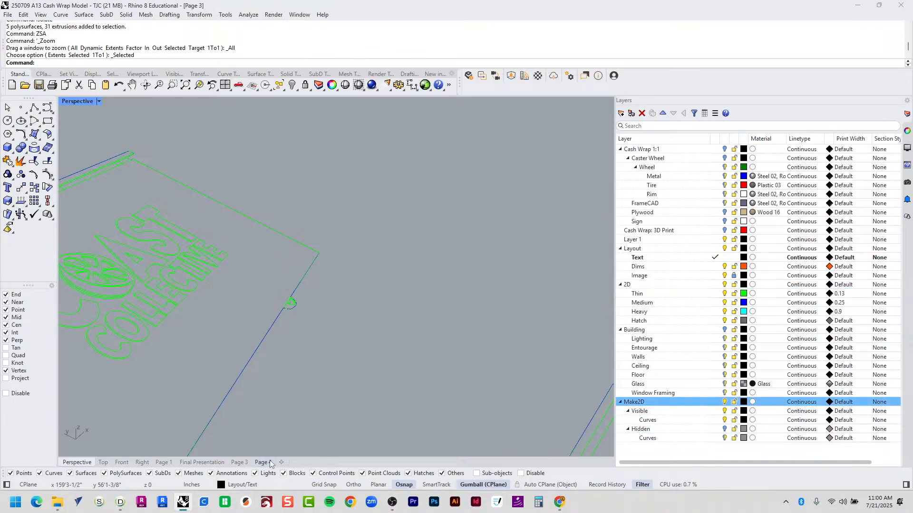
Zoom Page 3 to its two title texts with ZSA, then view Page 4 and open File Explorer.
click(240, 463)
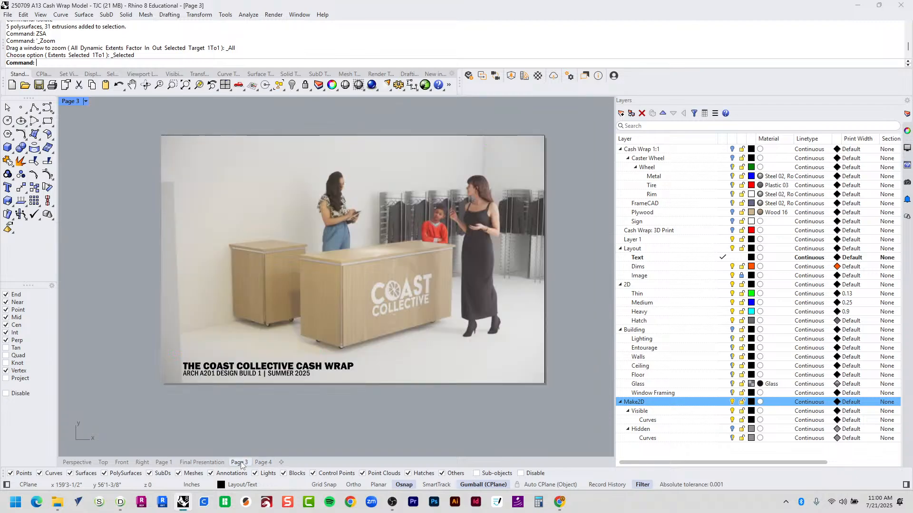
key(ctrl+a)
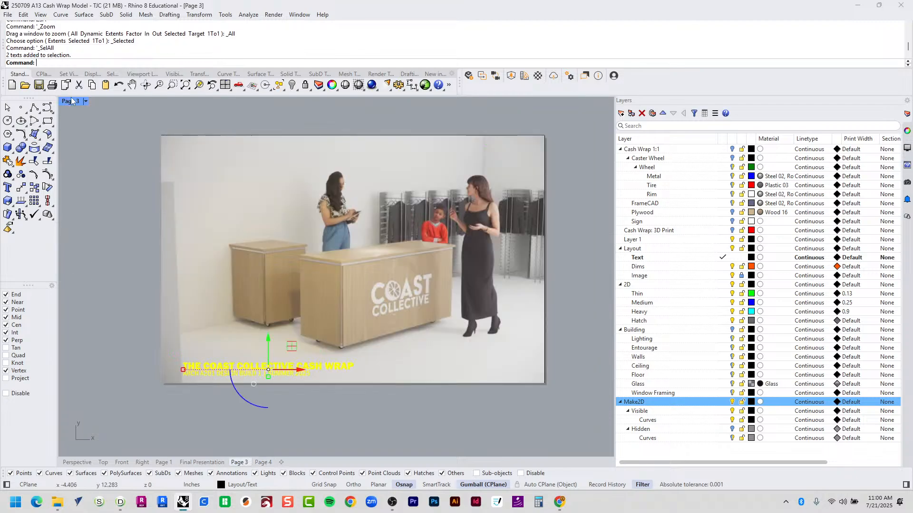
text(zsa)
key(Return)
key(Escape)
scroll(203, 227, down, 5)
scroll(272, 191, up, 4)
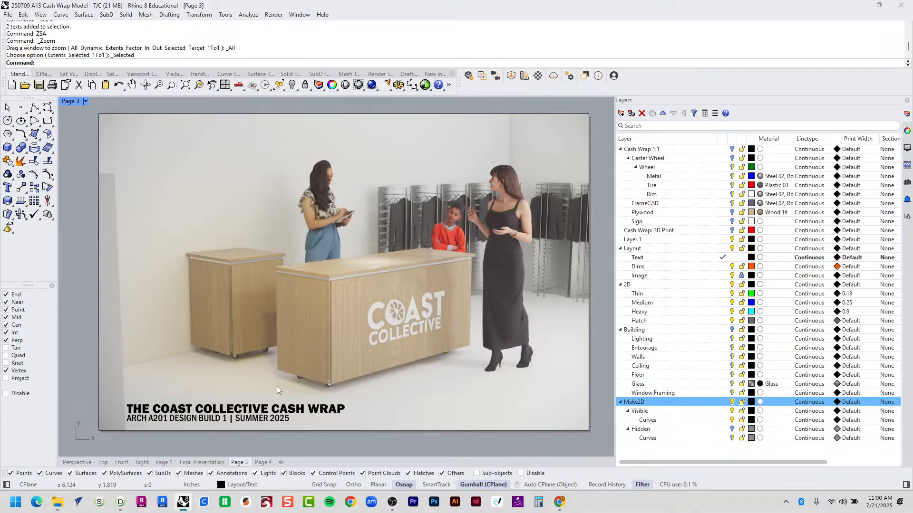
click(264, 463)
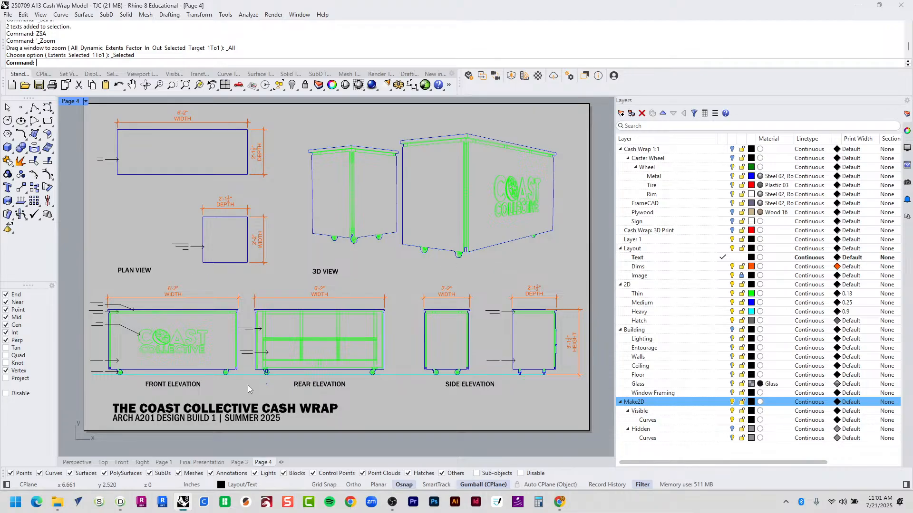
click(57, 502)
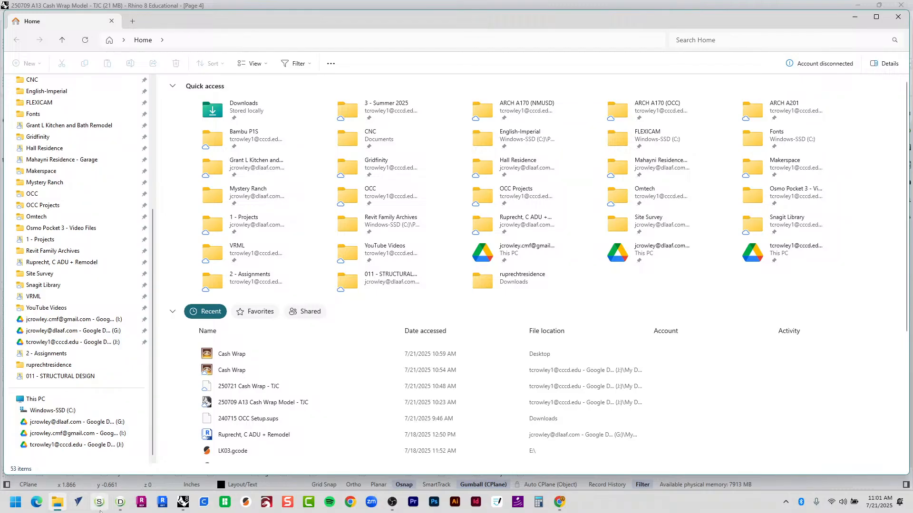
Browse OCC Projects > ARCH A201 > 2 - Assignments and open the 250717 Cash Wrap Design - TJC PDF.
click(72, 206)
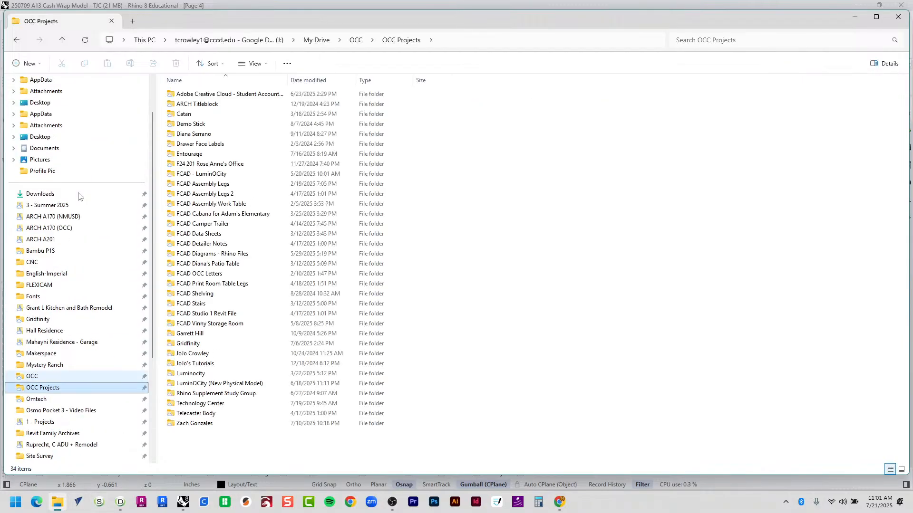
click(76, 252)
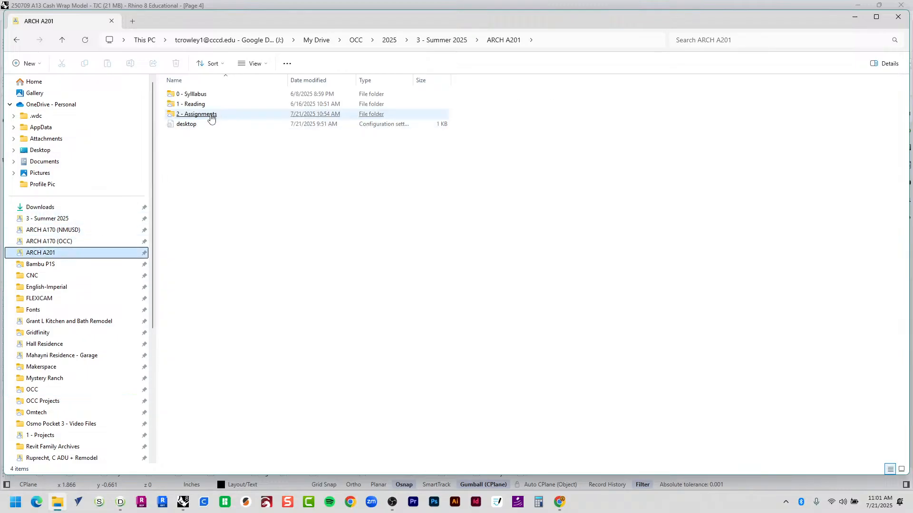
double_click(211, 118)
click(212, 114)
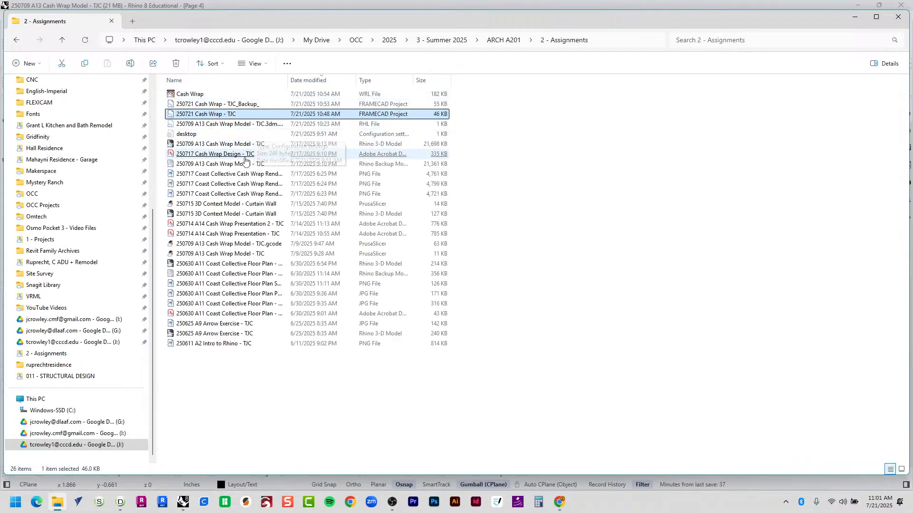
click(245, 158)
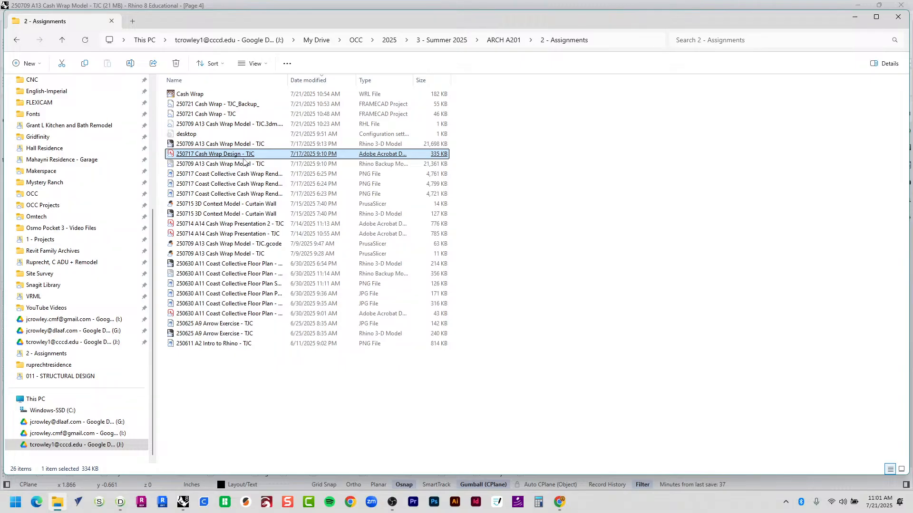
double_click(244, 158)
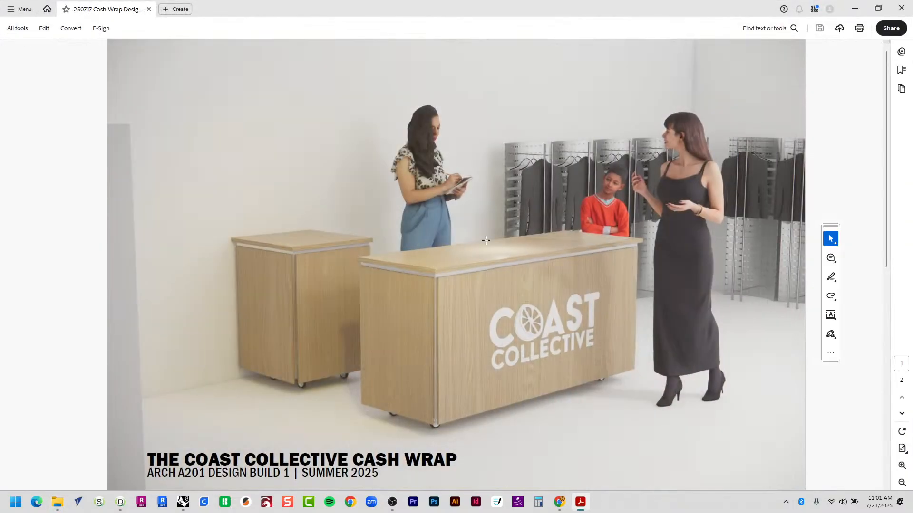
Zoom in on the Coast Collective render in Acrobat, then minimize Acrobat and File Explorer.
scroll(486, 286, down, 2)
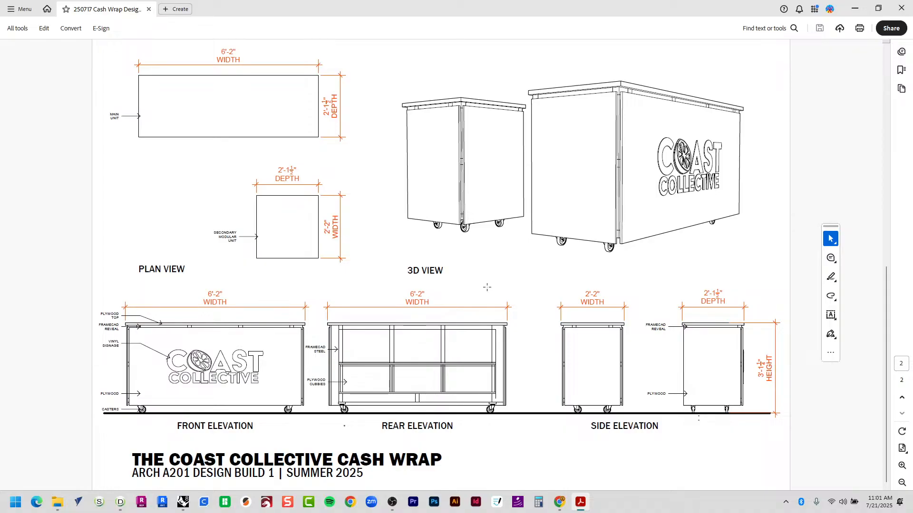
scroll(486, 287, up, 1)
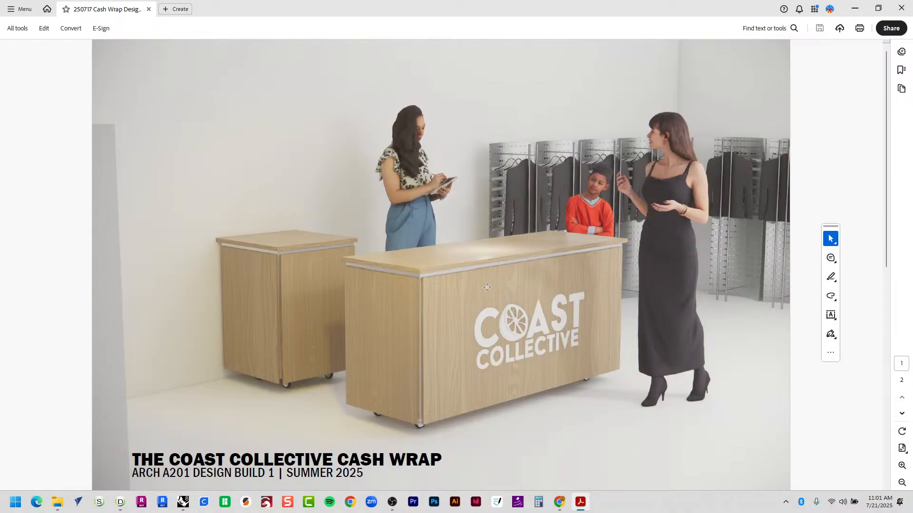
ctrl+scroll(486, 286, up, 4)
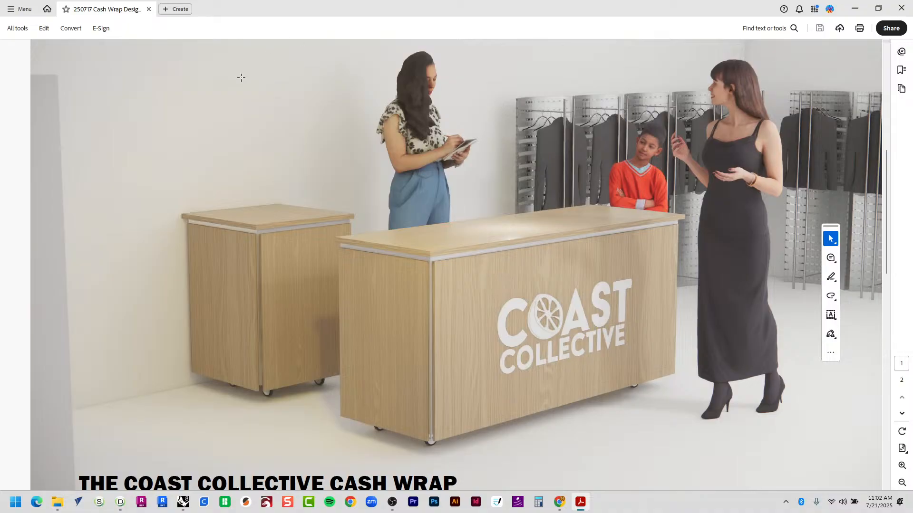
click(853, 8)
click(855, 17)
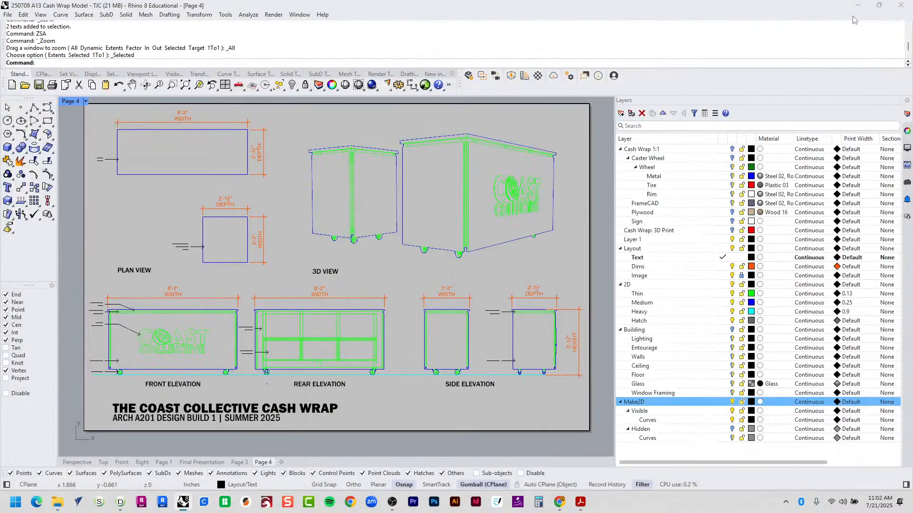
Delete the stray Ex4 wall and zoom the plan to fit Ex1, Ex2, Ex3 and Fl1.
click(858, 5)
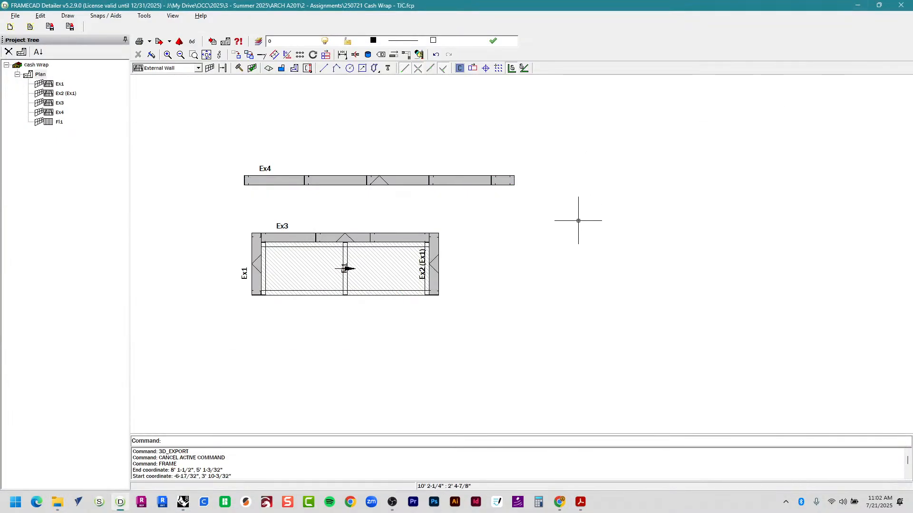
click(470, 181)
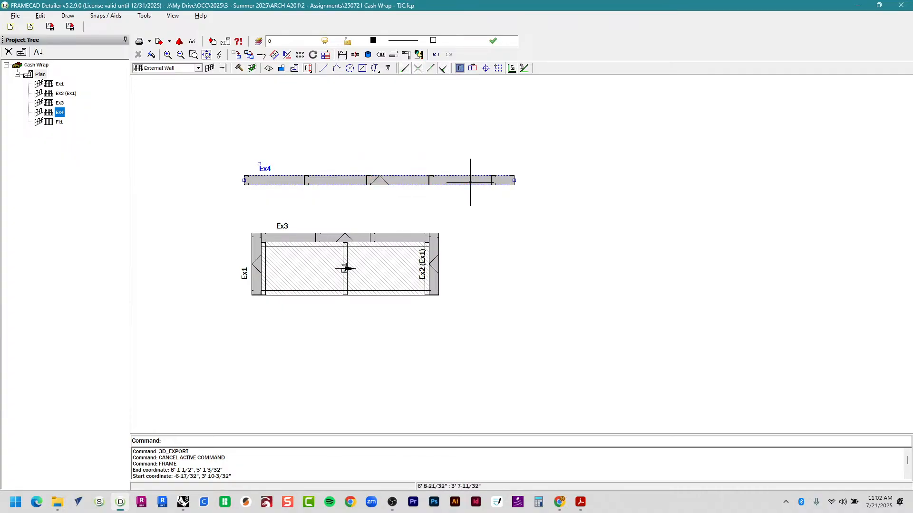
key(Delete)
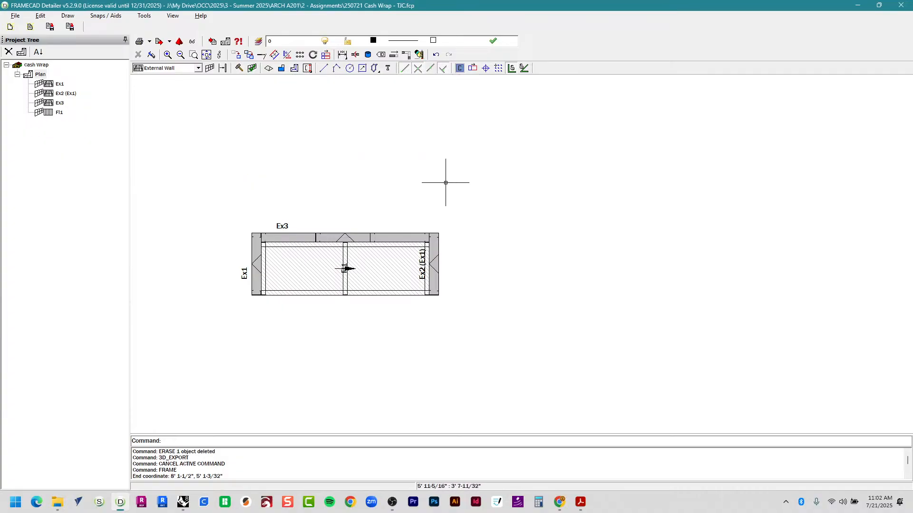
middle_click(562, 207)
middle_click(562, 207)
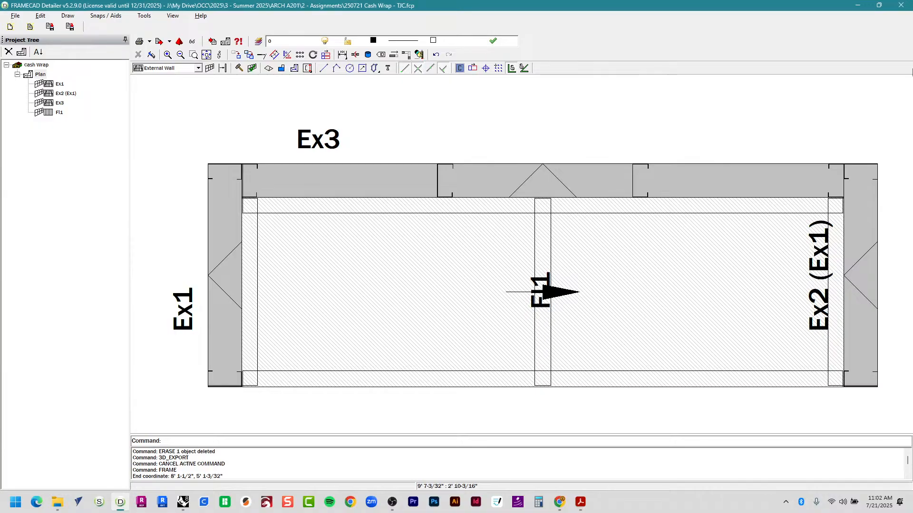
click(20, 18)
mouse_move(52, 92)
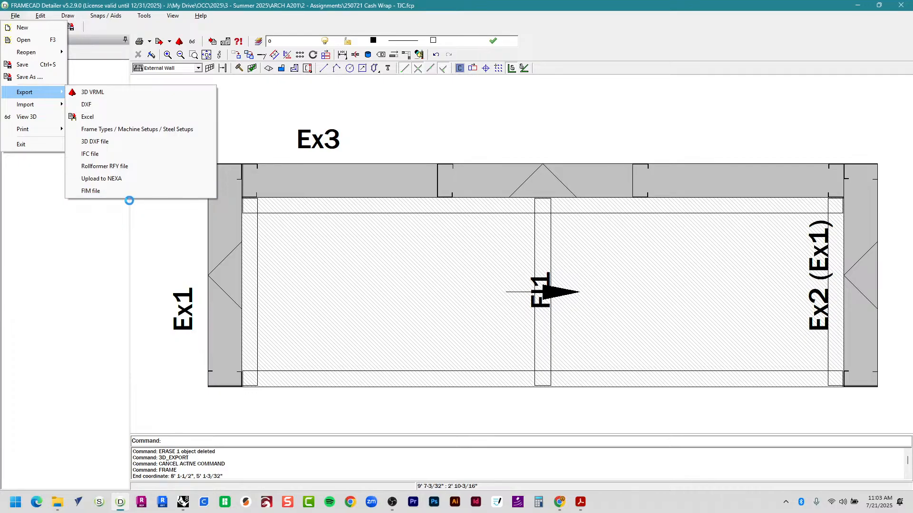
Print all drawings (plan, Ex1, Ex2, Ex3, Fl1) to the PDF 'Cash Wrap - Drawings'.
mouse_move(39, 132)
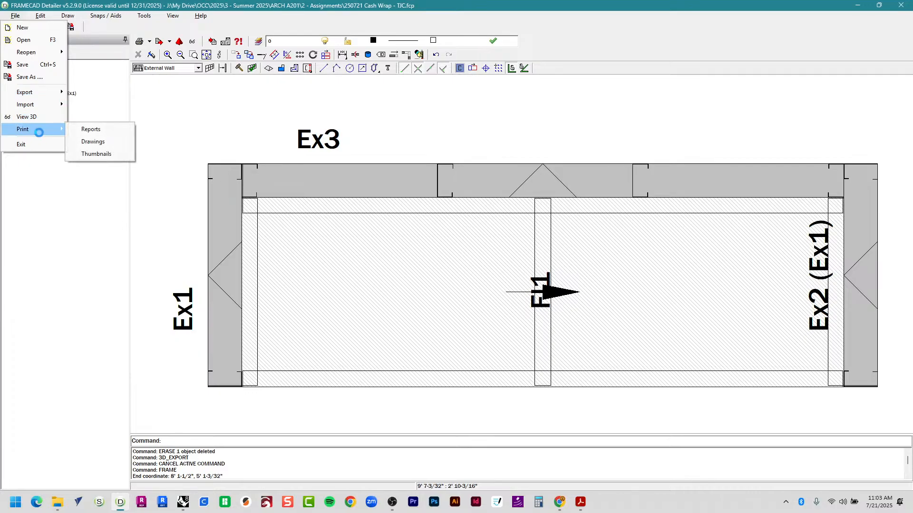
click(119, 141)
click(507, 137)
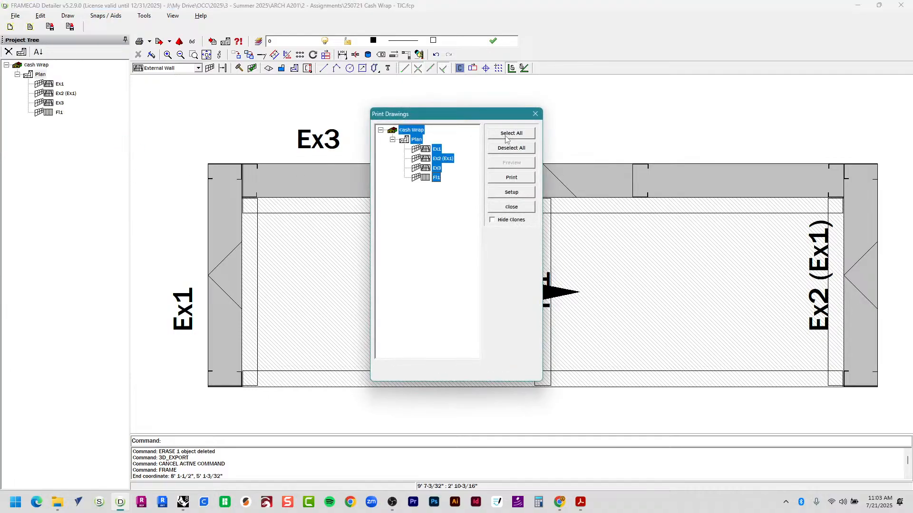
click(511, 178)
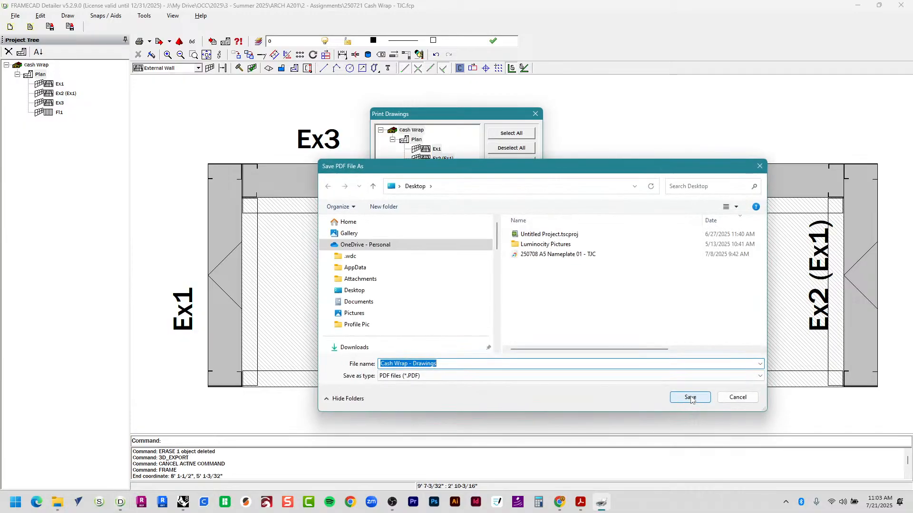
click(689, 398)
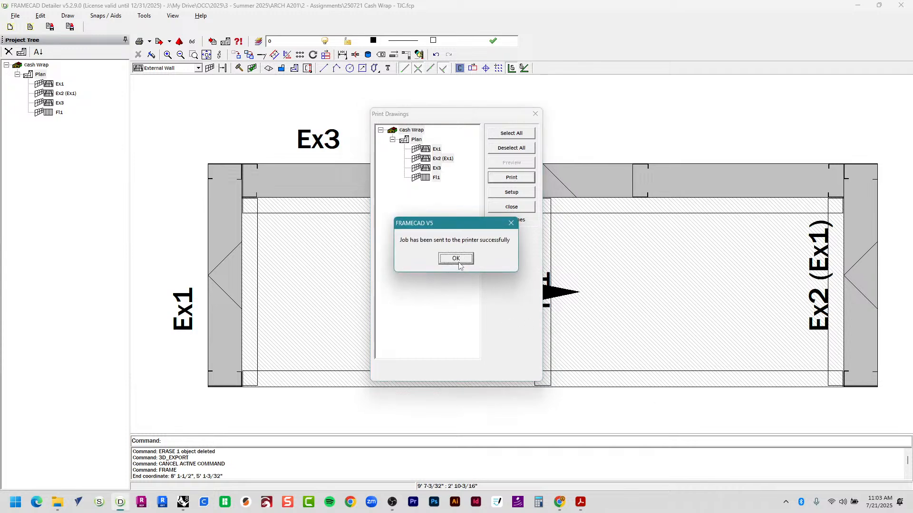
click(457, 262)
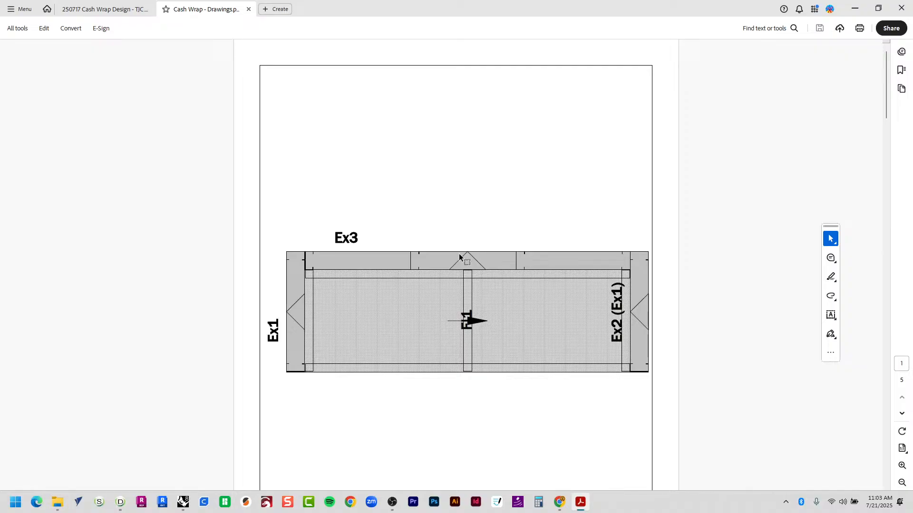
ctrl+scroll(459, 257, down, 1)
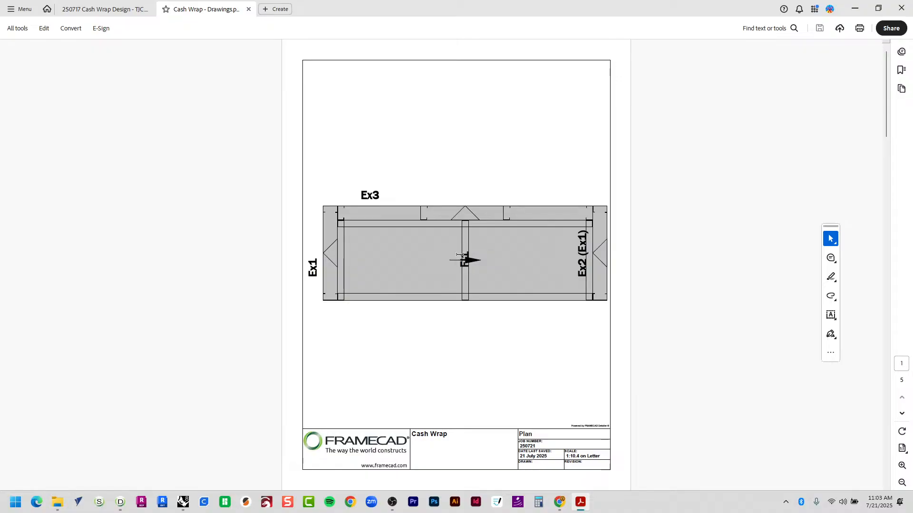
click(459, 256)
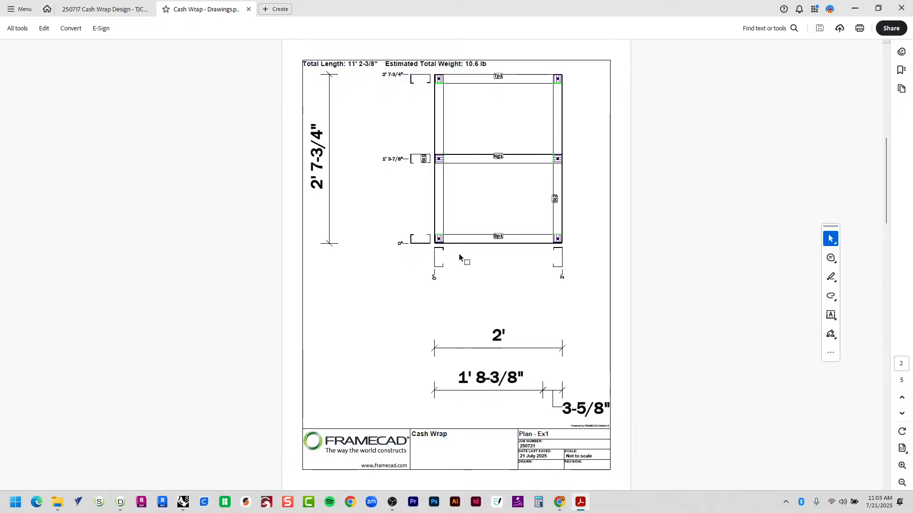
click(459, 257)
click(459, 257)
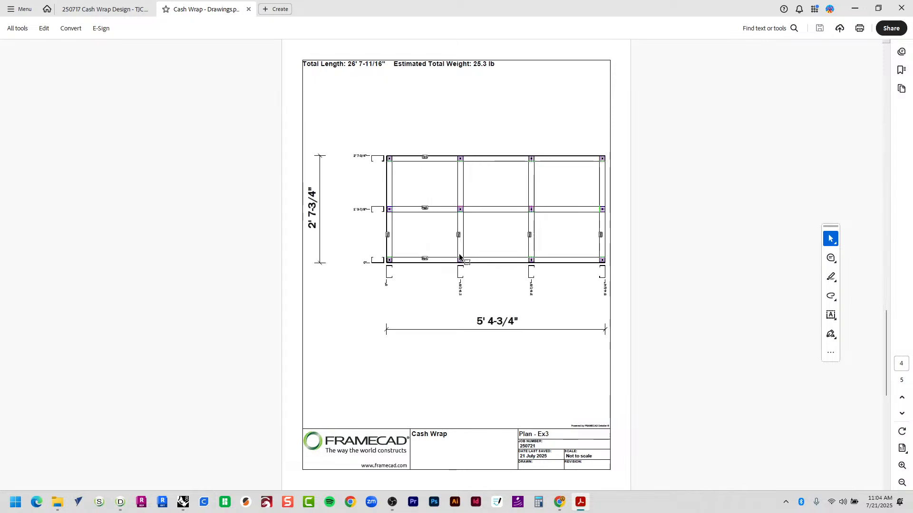
scroll(459, 257, down, 1)
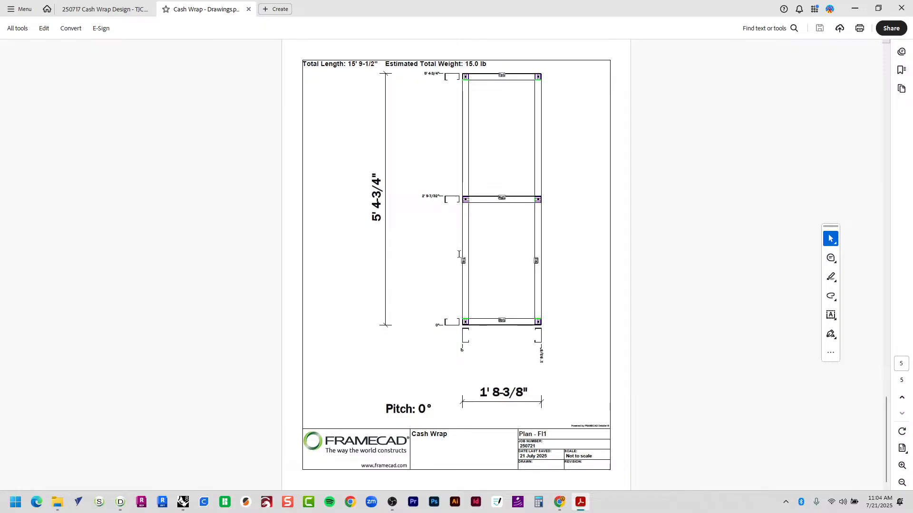
scroll(458, 255, up, 3)
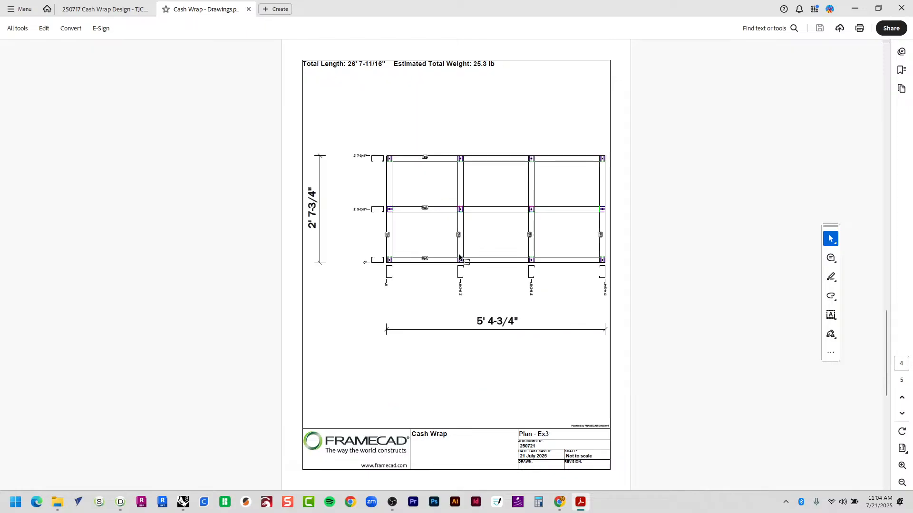
scroll(459, 257, up, 3)
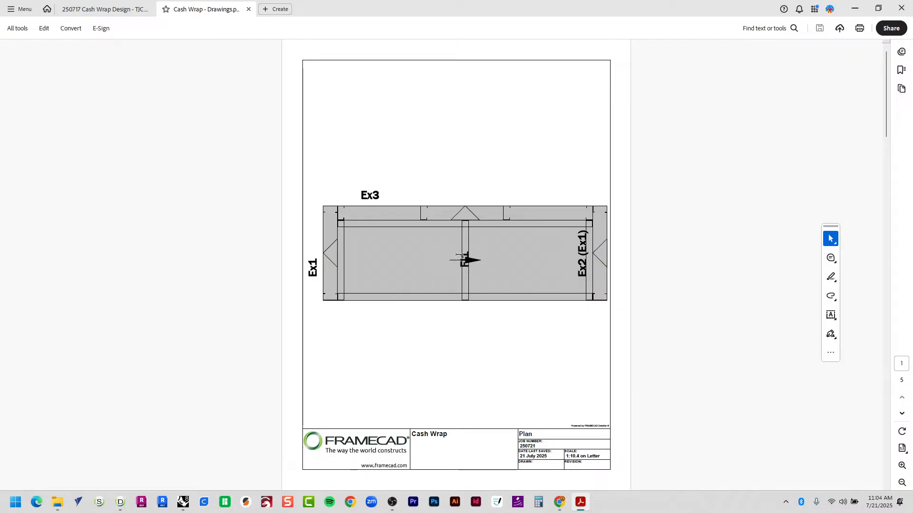
scroll(458, 255, down, 3)
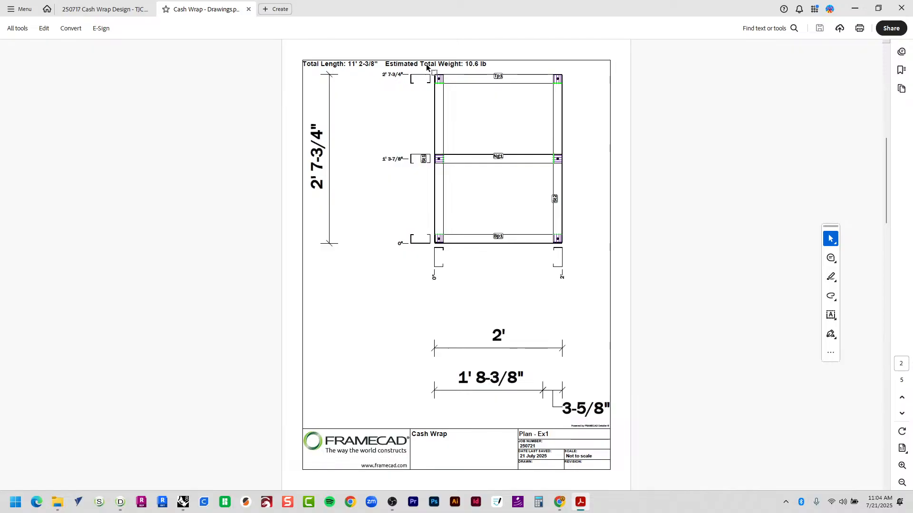
ctrl+scroll(426, 67, up, 5)
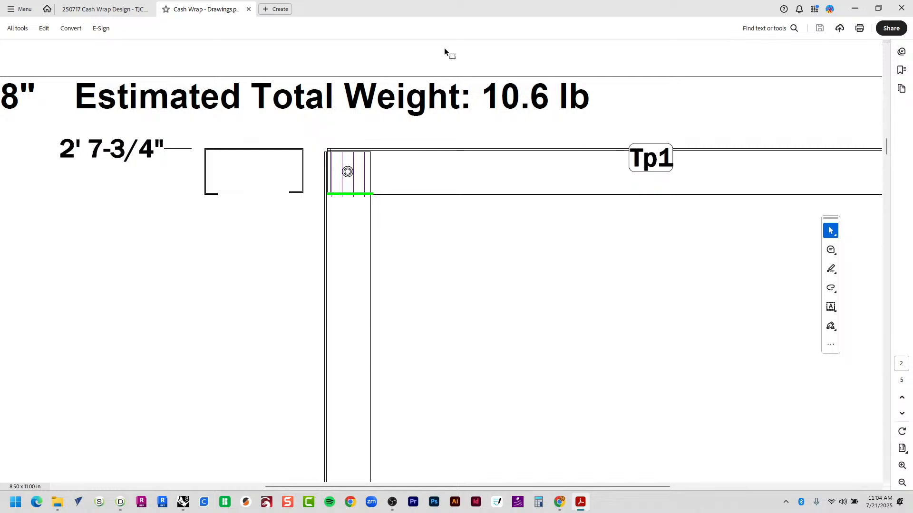
ctrl+scroll(445, 47, down, 5)
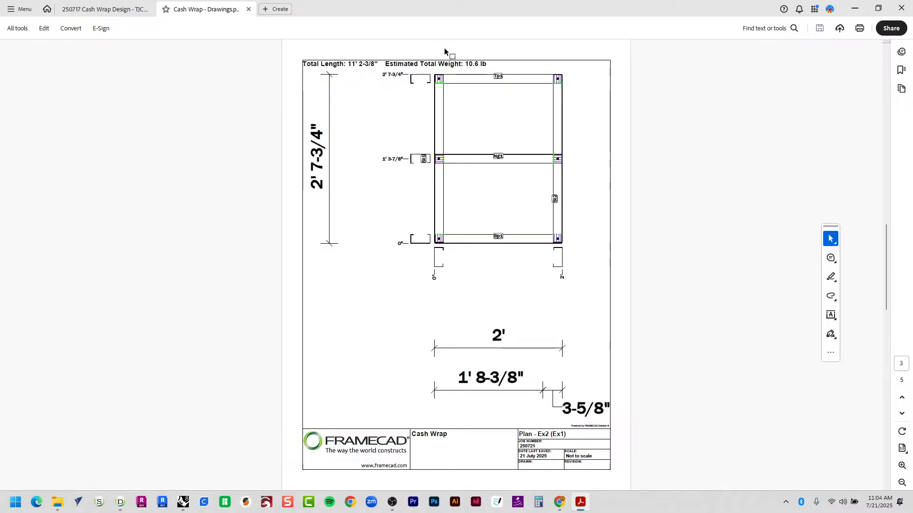
scroll(444, 47, down, 2)
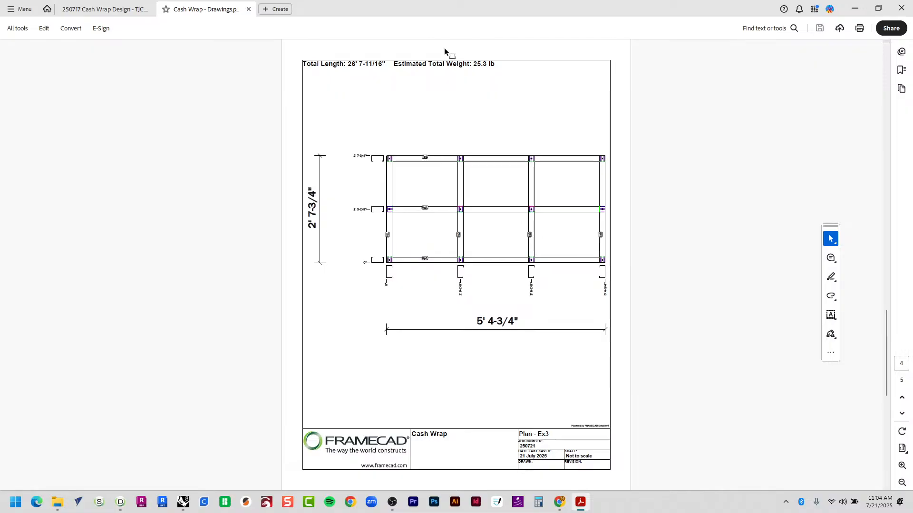
scroll(444, 48, down, 1)
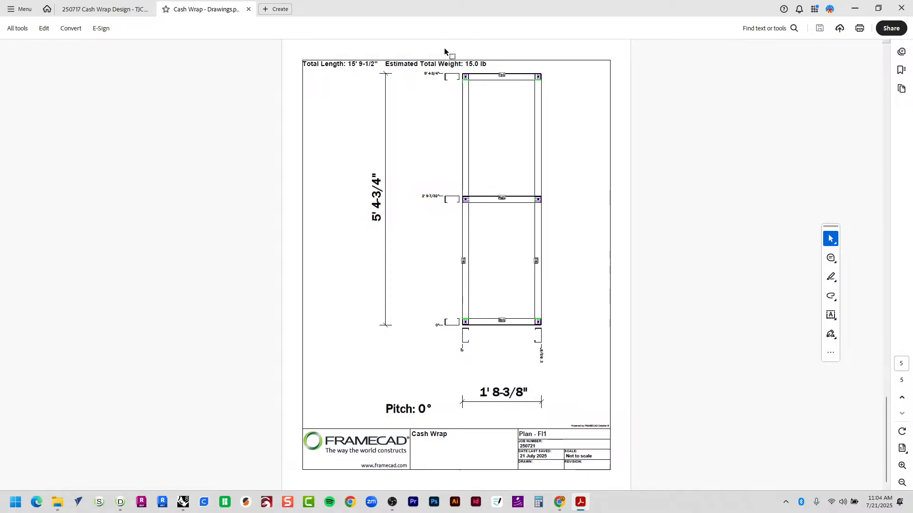
scroll(444, 47, up, 4)
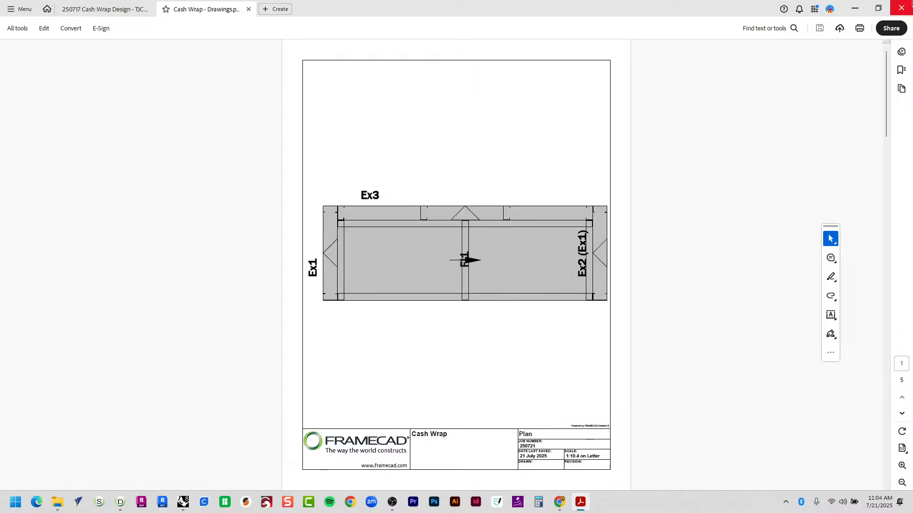
key(alt+Tab)
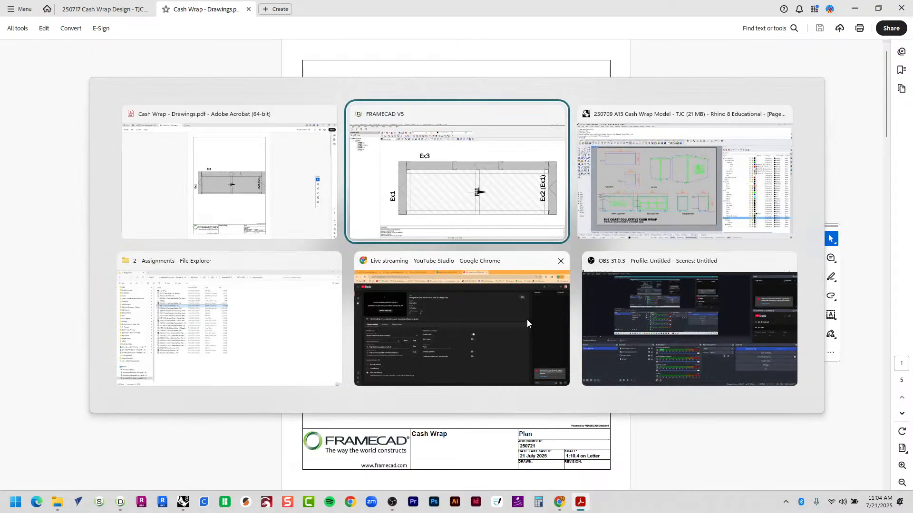
Switch back to FRAMECAD V5 and close the leftover Print Drawings dialog listing Plan, Ex1, Ex2, Ex3, Fl1.
key(alt+Tab)
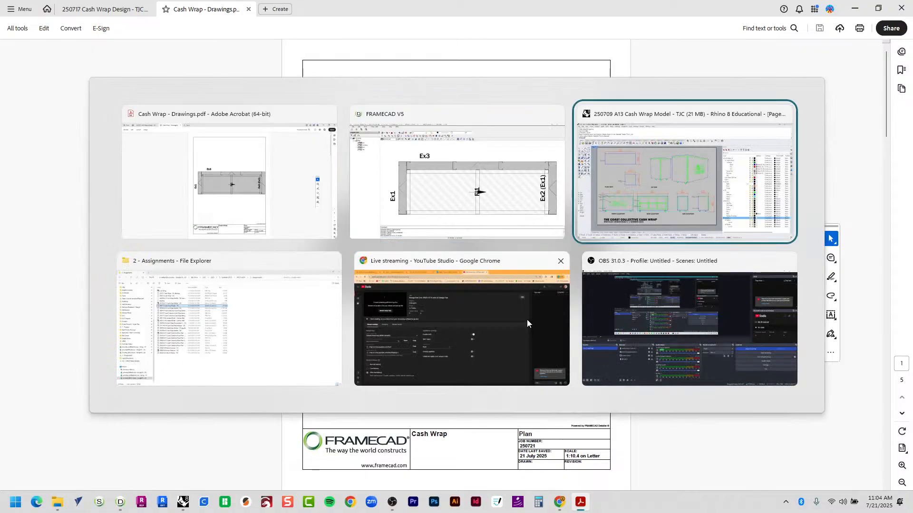
click(461, 174)
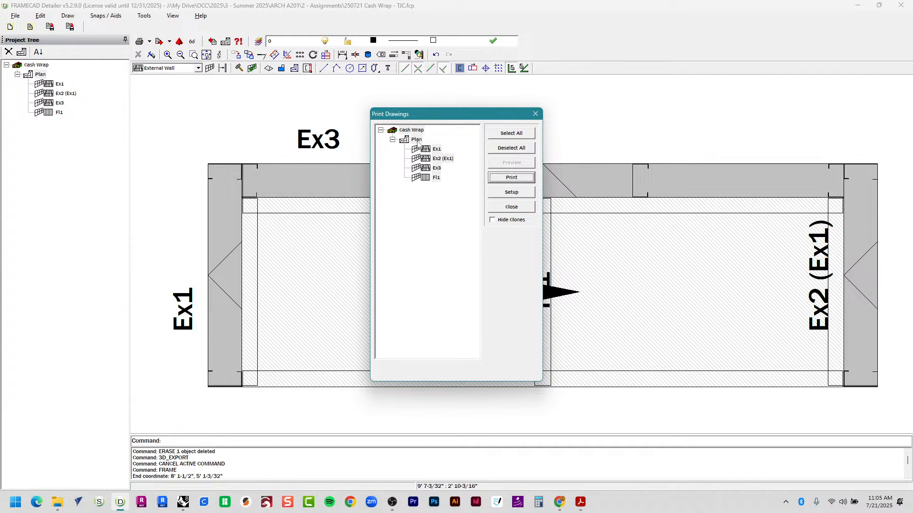
click(534, 113)
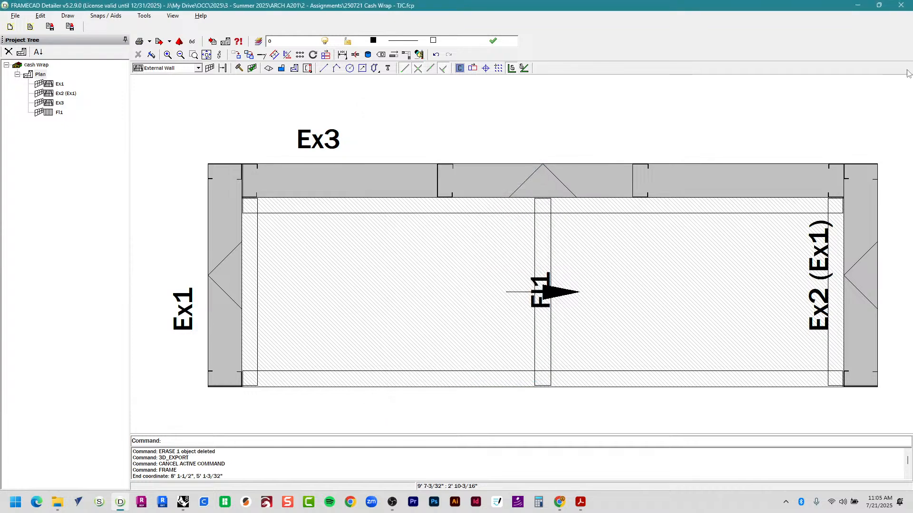
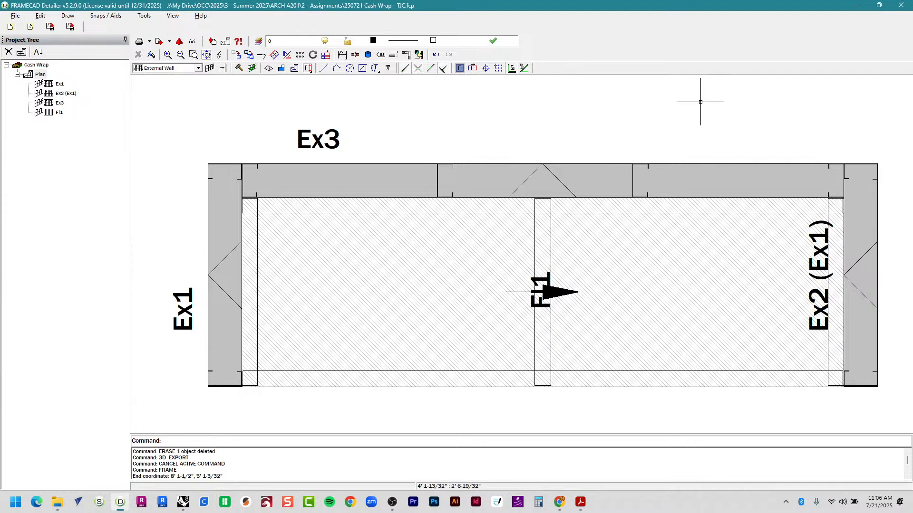
Switch to the 'Cash Wrap - Drawings.pdf' window in Adobe Acrobat.
key(alt+Tab)
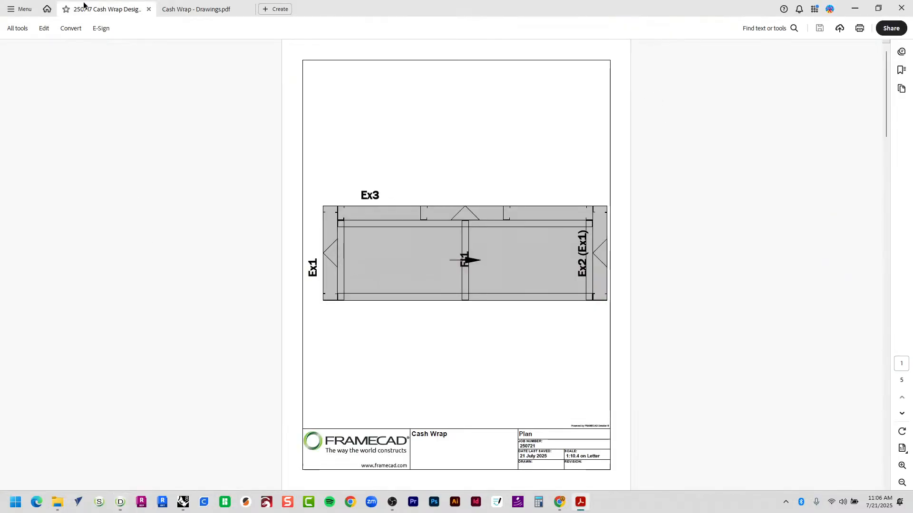
click(83, 5)
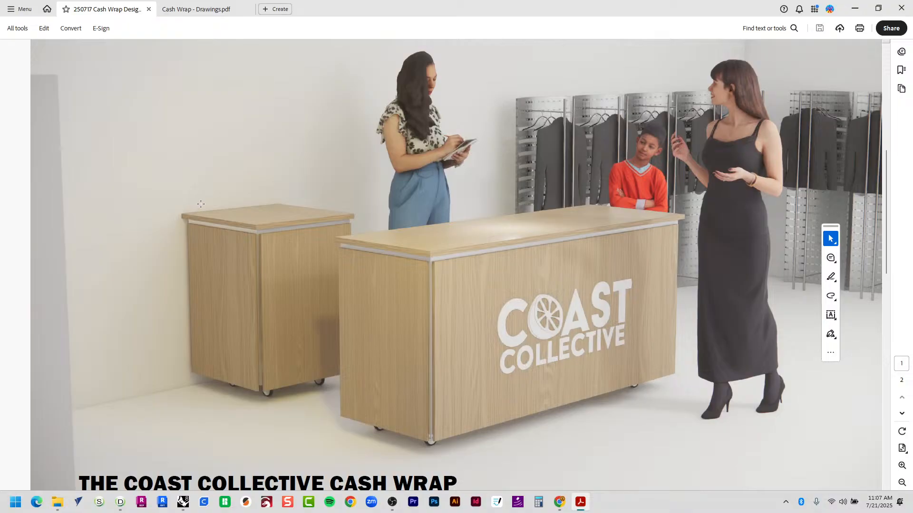
Zoom out to view the full Coast Collective cash wrap rendering, then return to Rhino 8.
ctrl+scroll(201, 204, down, 2)
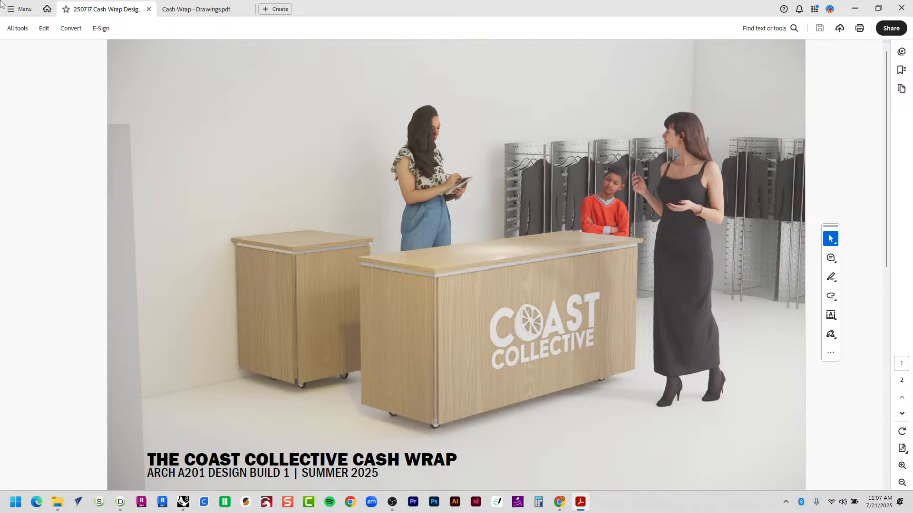
key(alt+Tab)
key(alt+Tab)
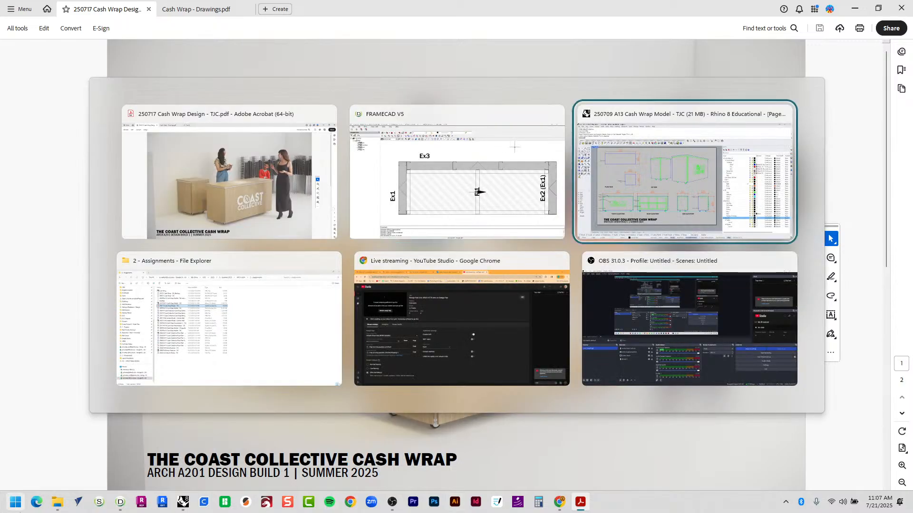
Inside the Page 4 detail, measure the caster wheel from its bottom to the top edge.
scroll(143, 381, up, 6)
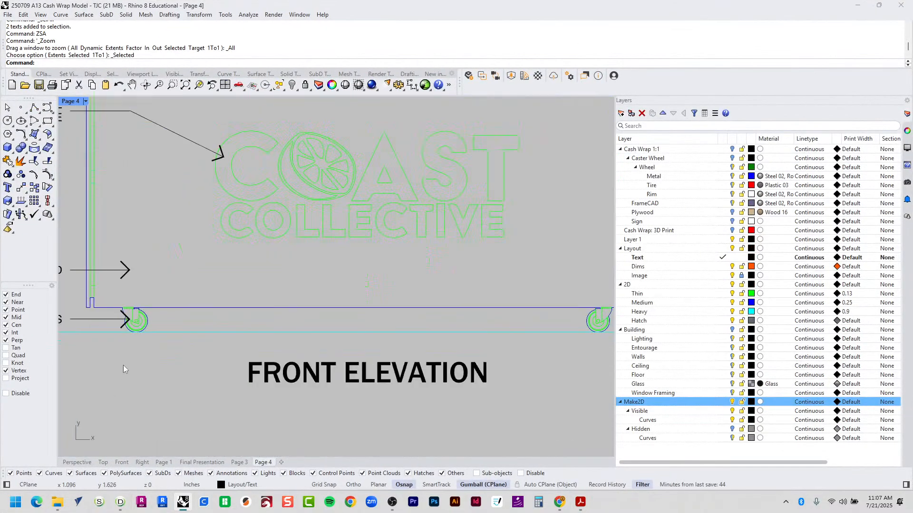
scroll(261, 361, down, 6)
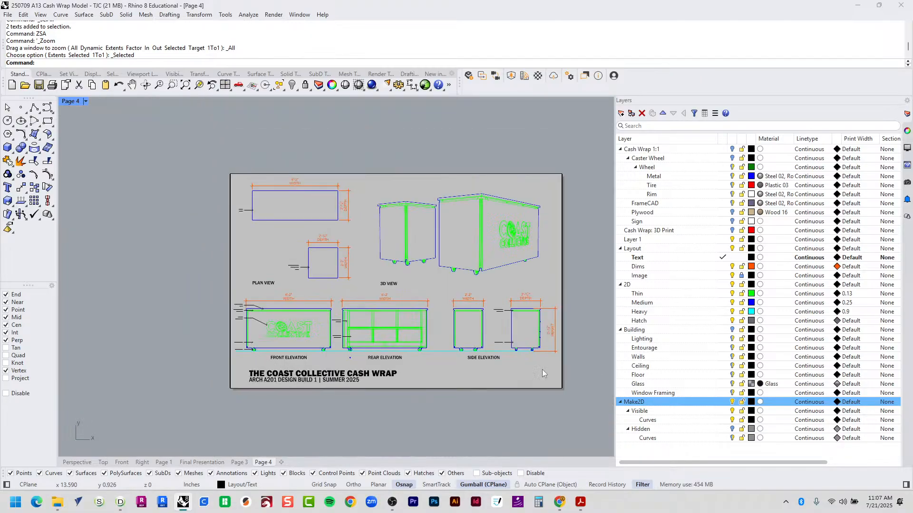
double_click(492, 338)
scroll(491, 338, up, 5)
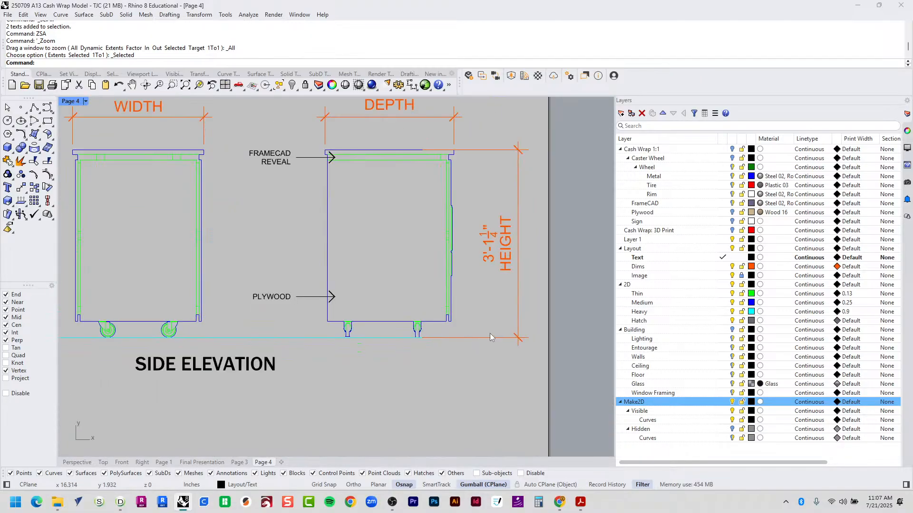
scroll(491, 338, up, 4)
text(D)
key(Return)
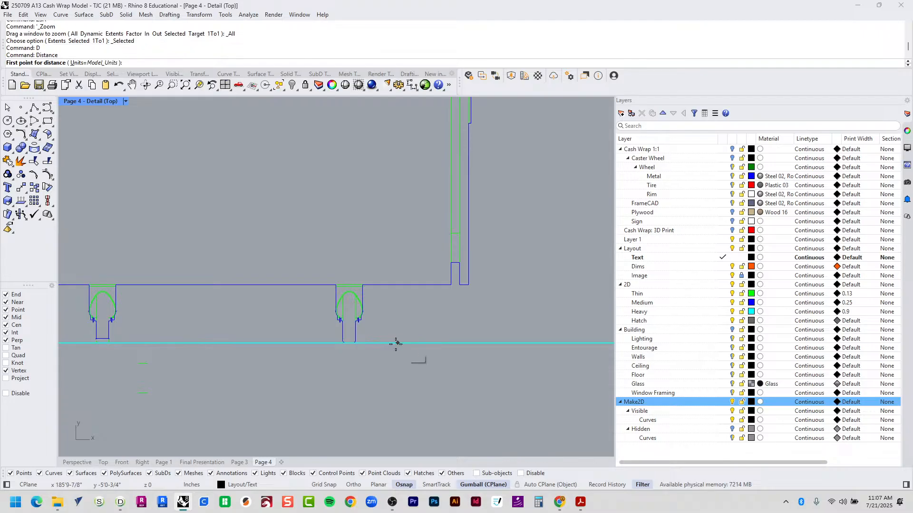
scroll(352, 354, up, 3)
click(346, 329)
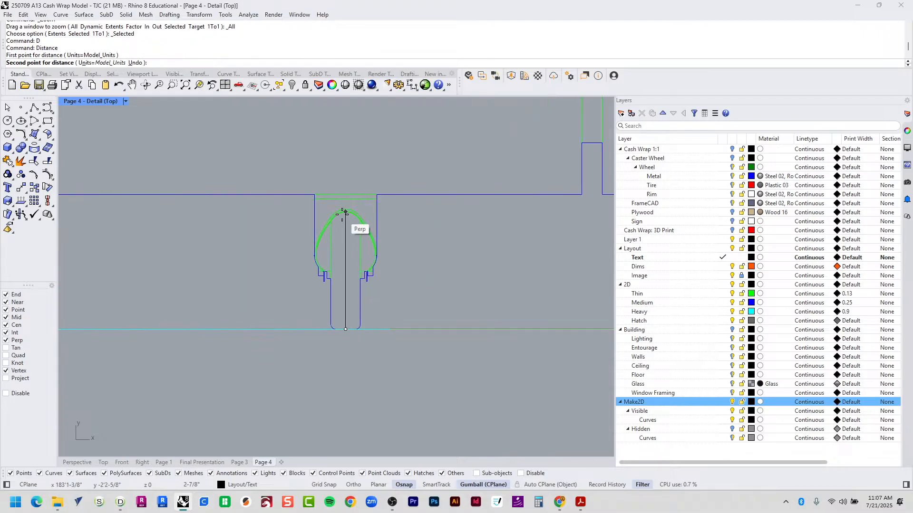
click(345, 194)
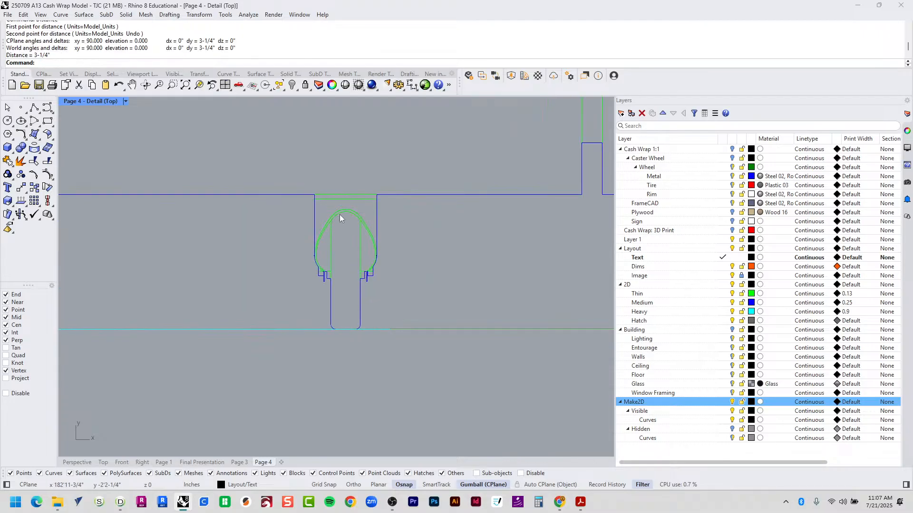
Re-measure the caster wheel, confirming 3-1/4", and exit the detail.
text(D)
key(Return)
click(346, 329)
click(345, 195)
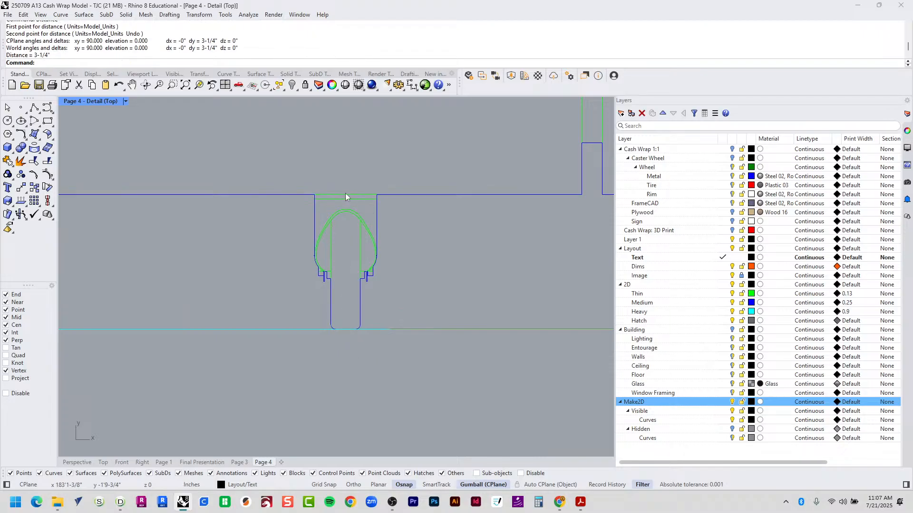
scroll(394, 346, down, 6)
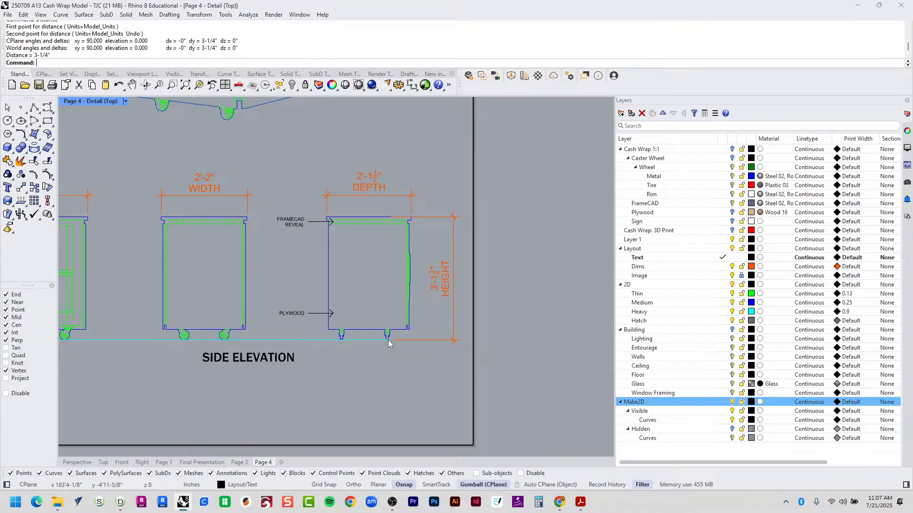
double_click(510, 281)
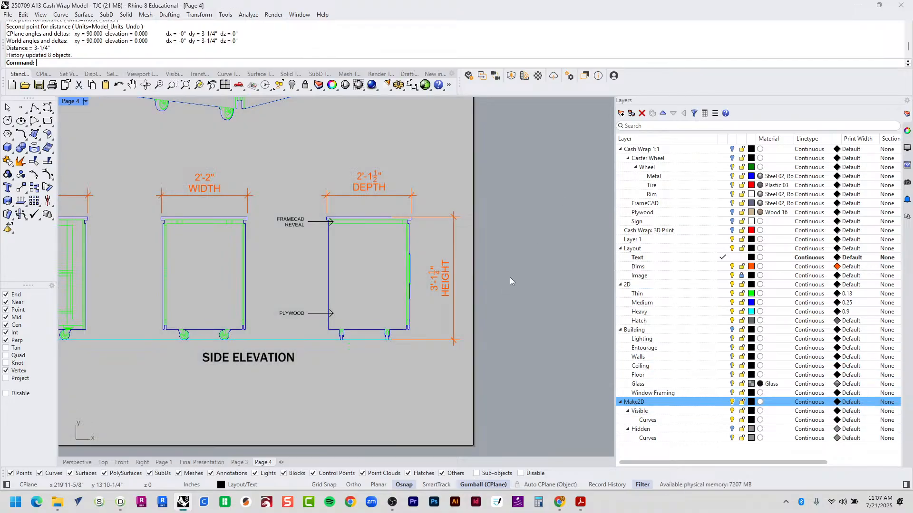
Compare the Page 4 layout sheet against the PDF drawings, then return to Rhino.
scroll(517, 283, down, 12)
scroll(544, 286, up, 4)
right_drag(535, 242, 548, 260)
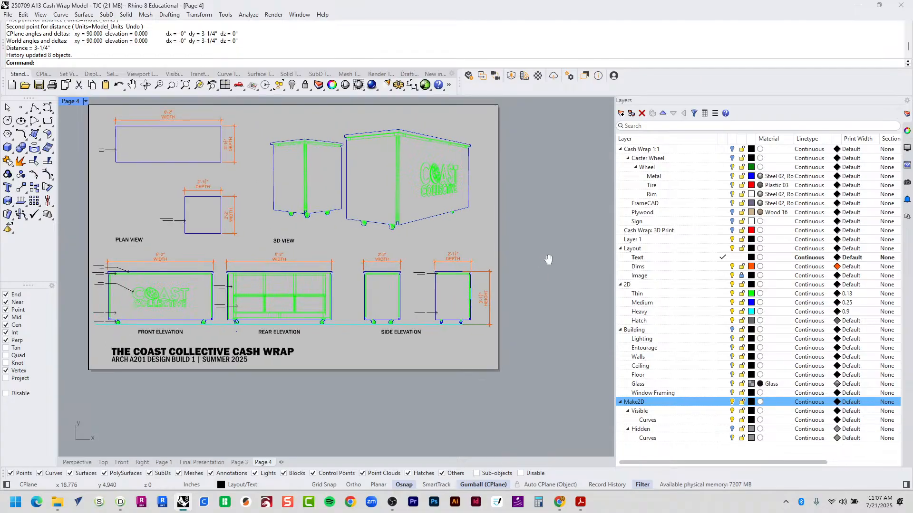
key(alt+Tab)
scroll(558, 278, down, 3)
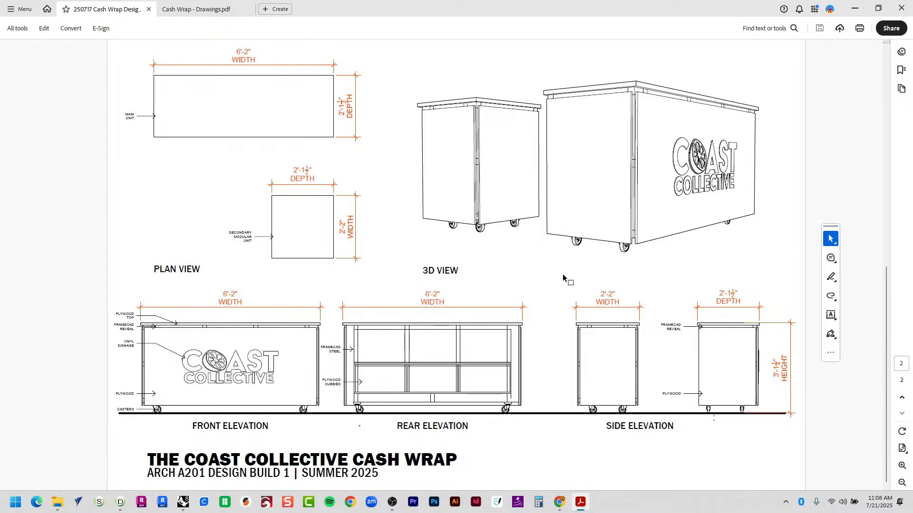
key(alt+Tab)
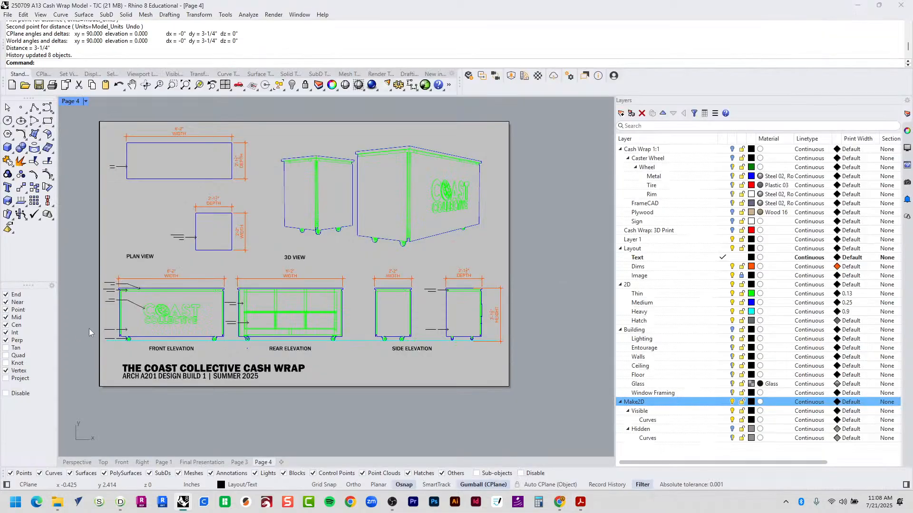
Show the Perspective view and collapse the Cash Wrap 1:1, Layout, 2D, Building and Make2D layer groups.
click(77, 462)
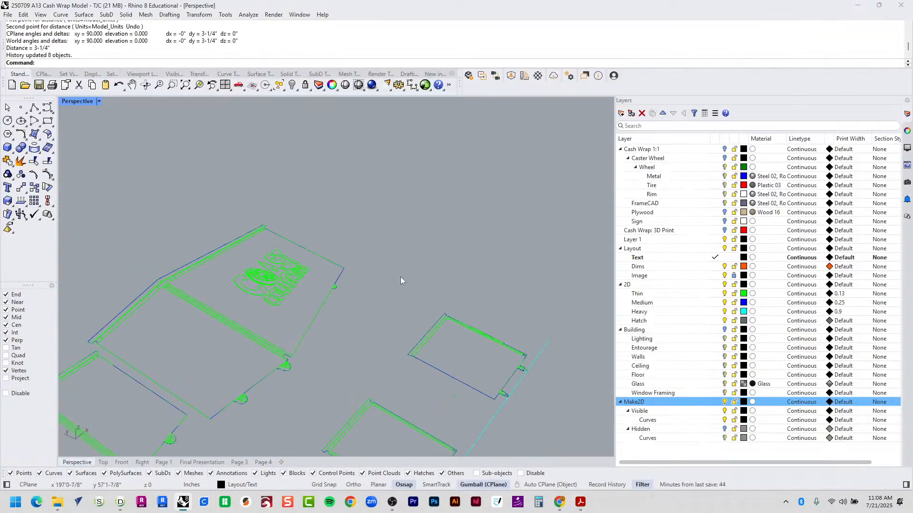
scroll(401, 281, down, 5)
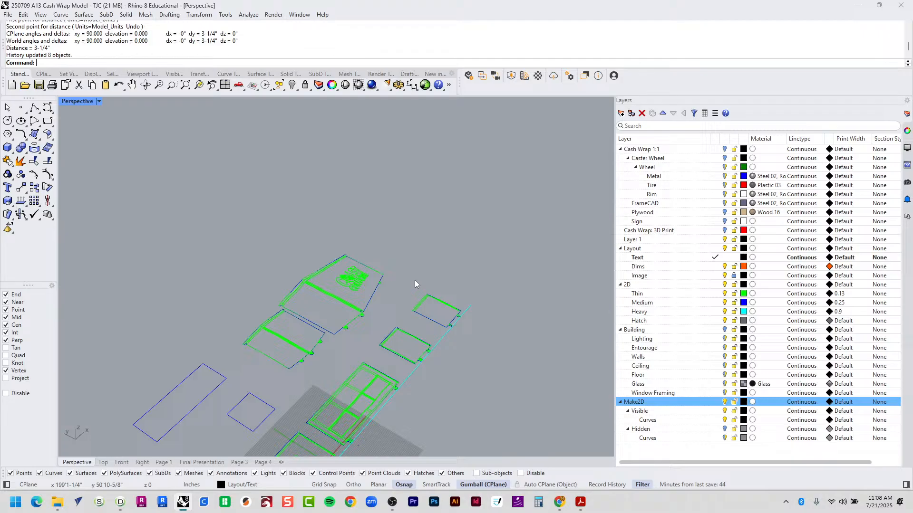
click(620, 150)
click(620, 176)
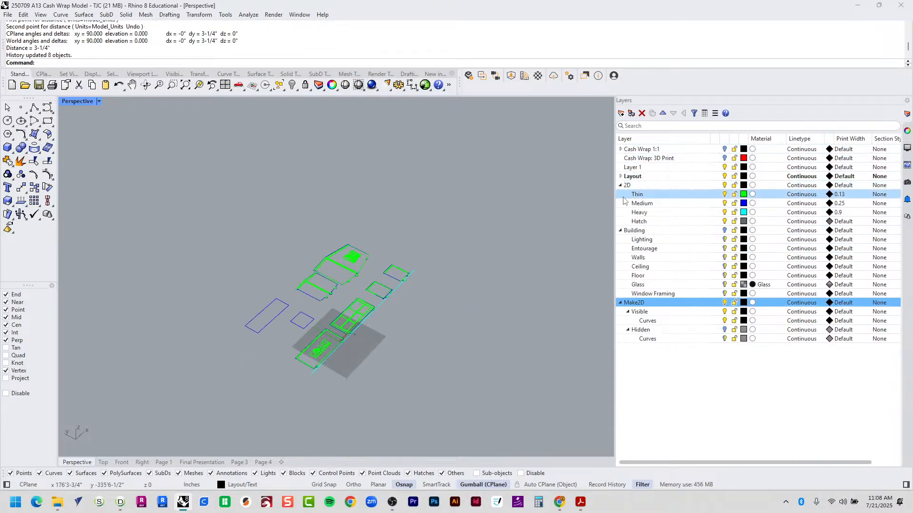
click(620, 185)
click(619, 194)
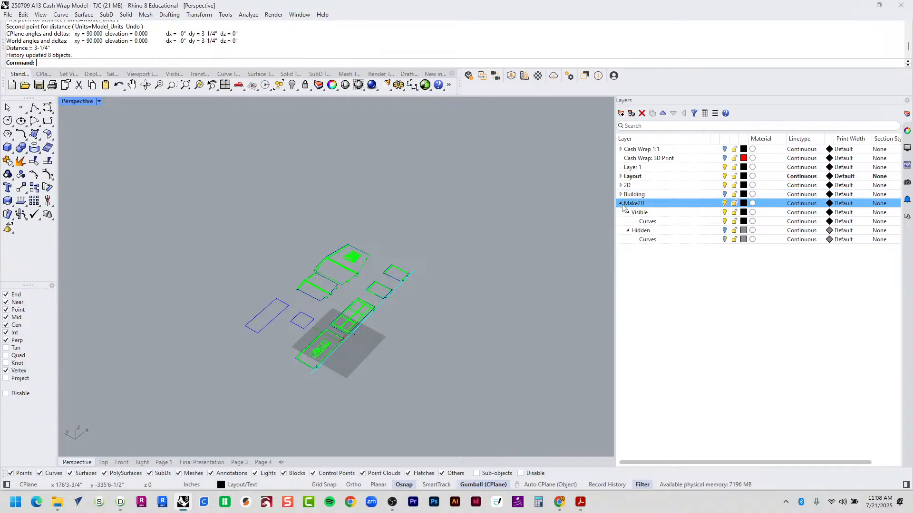
click(620, 203)
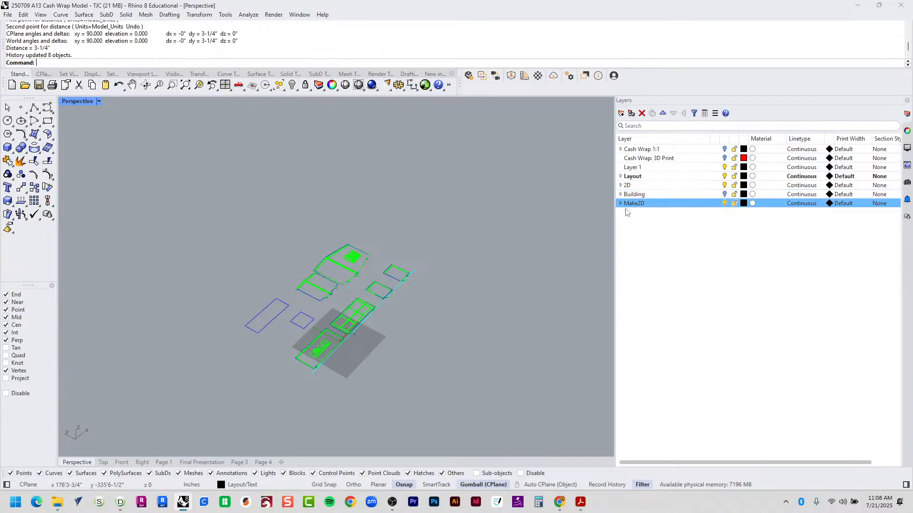
Turn on Cash Wrap 1:1 with its Caster Wheel, Plywood and Sign sublayers, and view the sign.
click(725, 149)
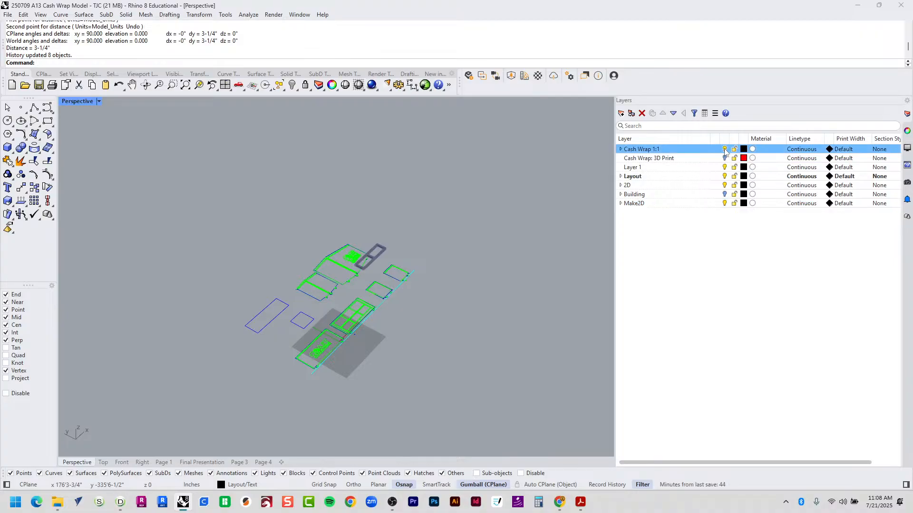
click(620, 149)
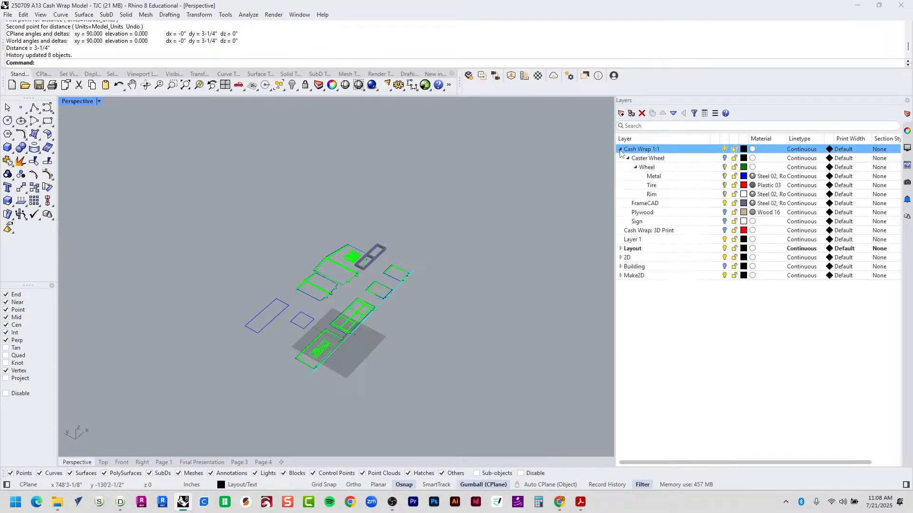
click(724, 158)
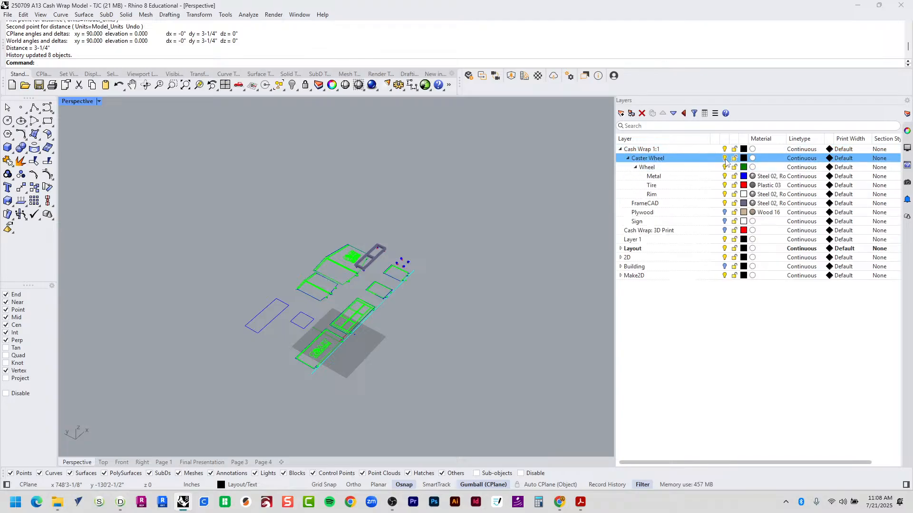
click(724, 212)
click(725, 221)
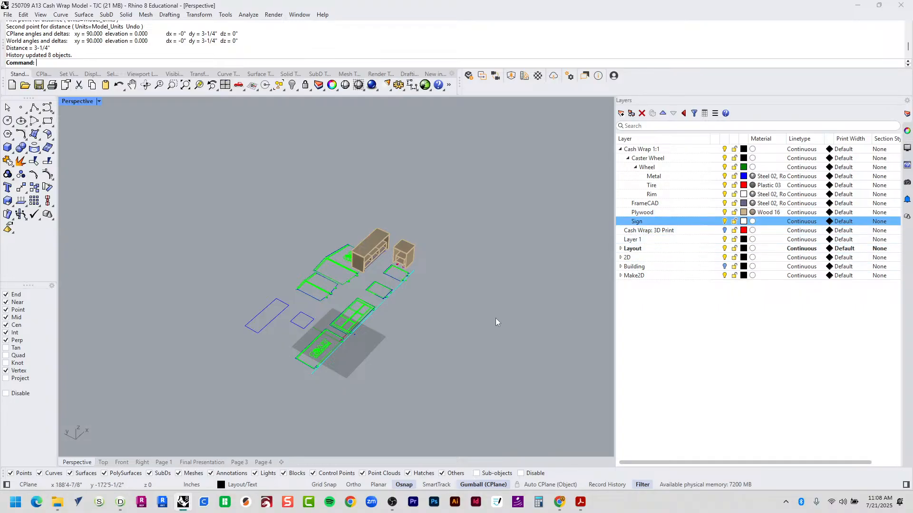
right_drag(395, 313, 498, 261)
scroll(306, 245, up, 8)
right_drag(307, 245, 473, 281)
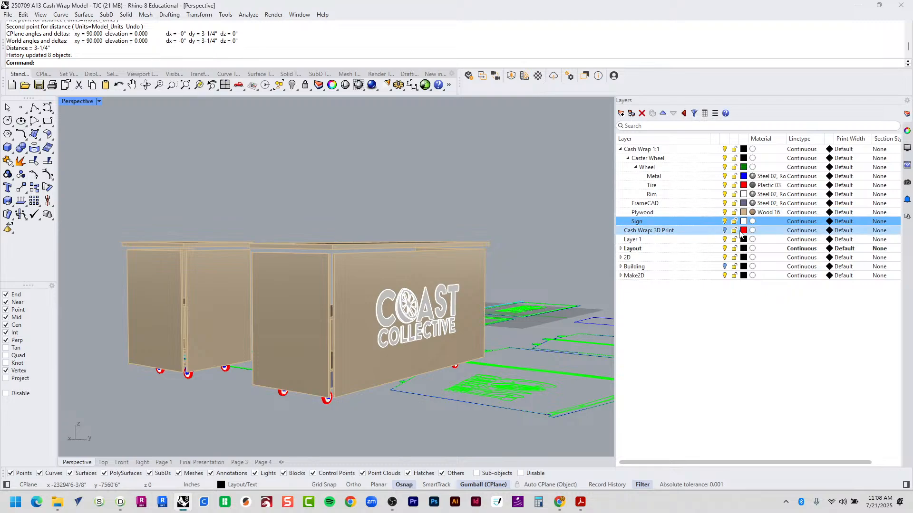
Make Cash Wrap 1:1 the current layer and hide the Layout and 2D layers.
click(709, 248)
click(724, 249)
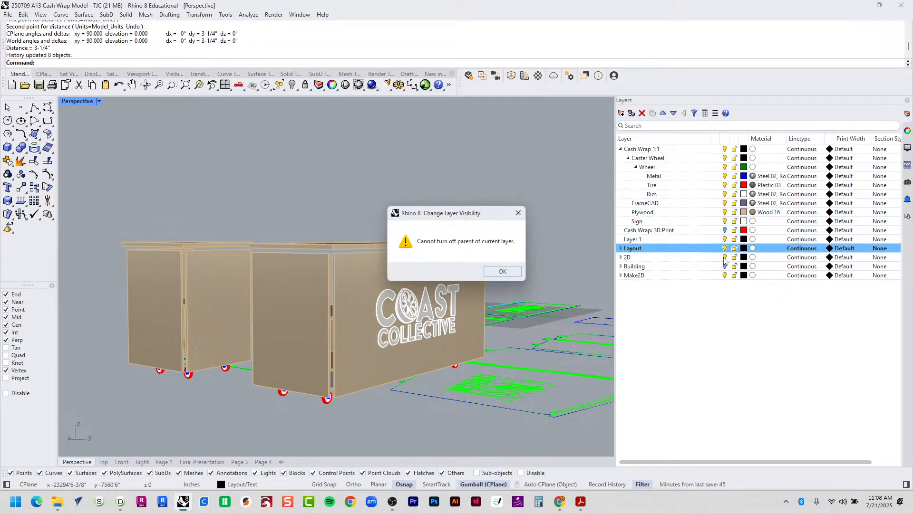
click(502, 271)
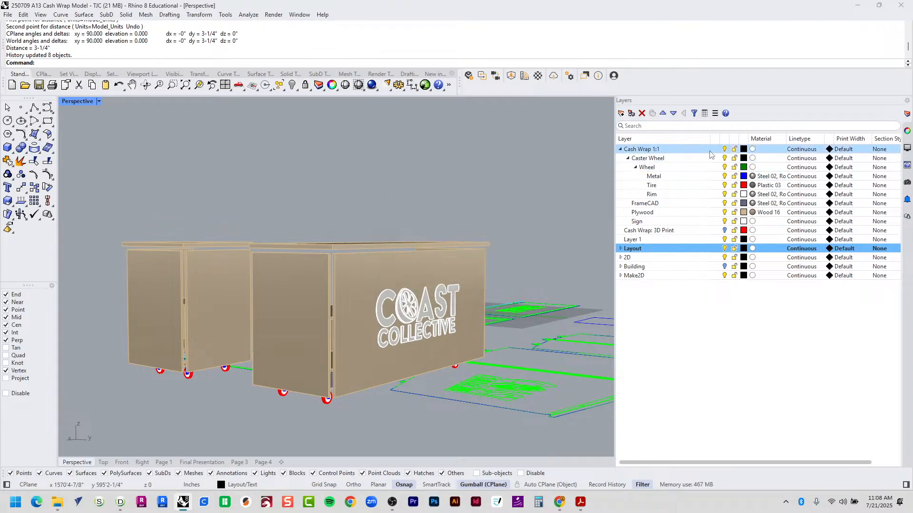
click(714, 150)
click(724, 249)
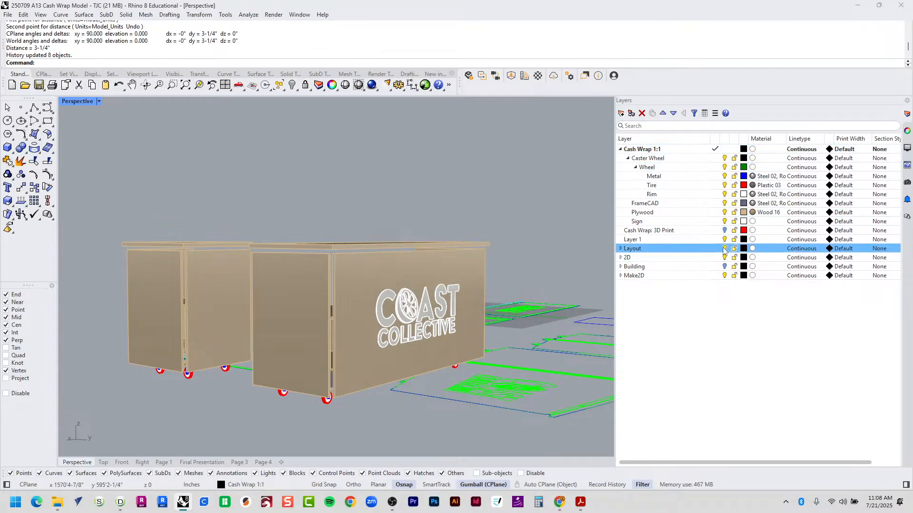
click(724, 258)
Hide the Make2D layer and orbit to an elevated angled view of both units.
scroll(506, 348, down, 4)
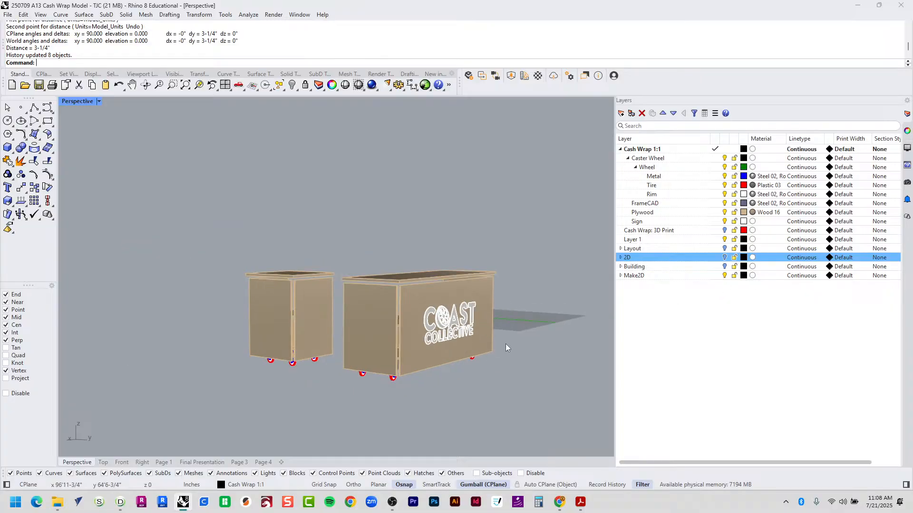
scroll(506, 347, down, 2)
shift+right_drag(522, 330, 417, 332)
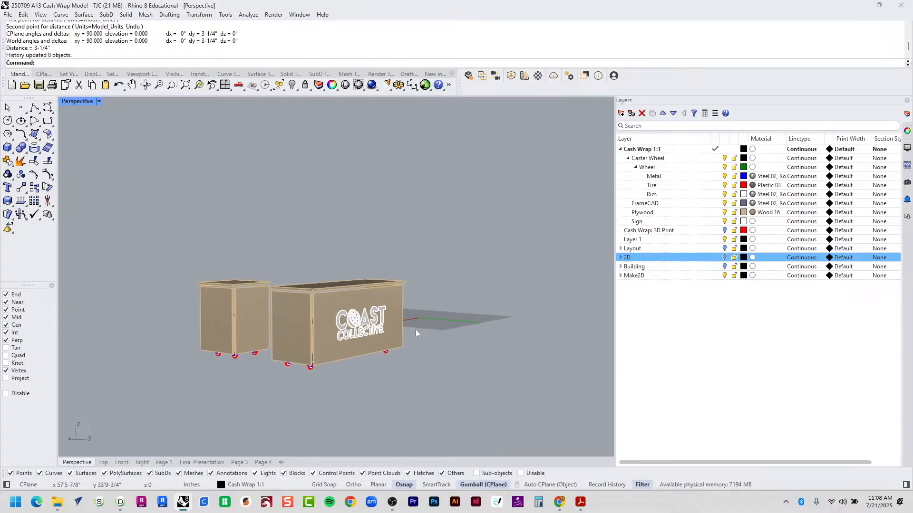
click(724, 276)
right_drag(457, 283, 499, 303)
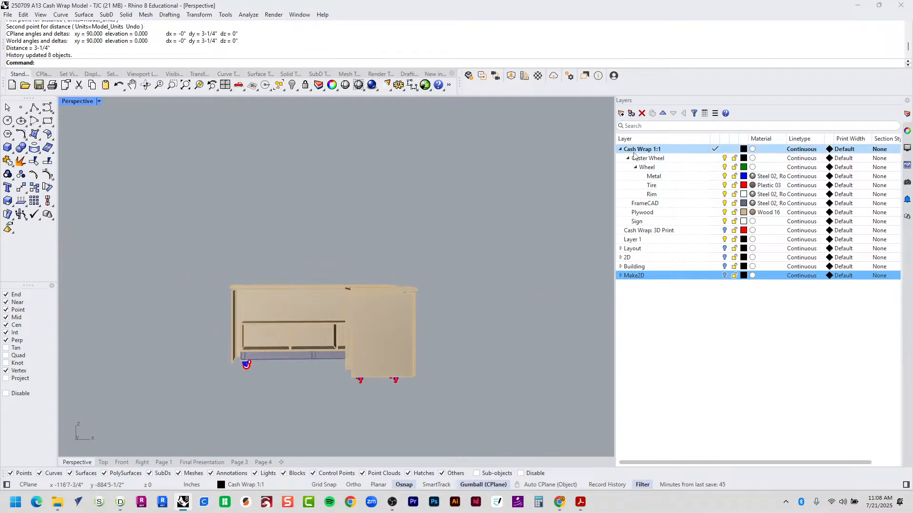
click(679, 222)
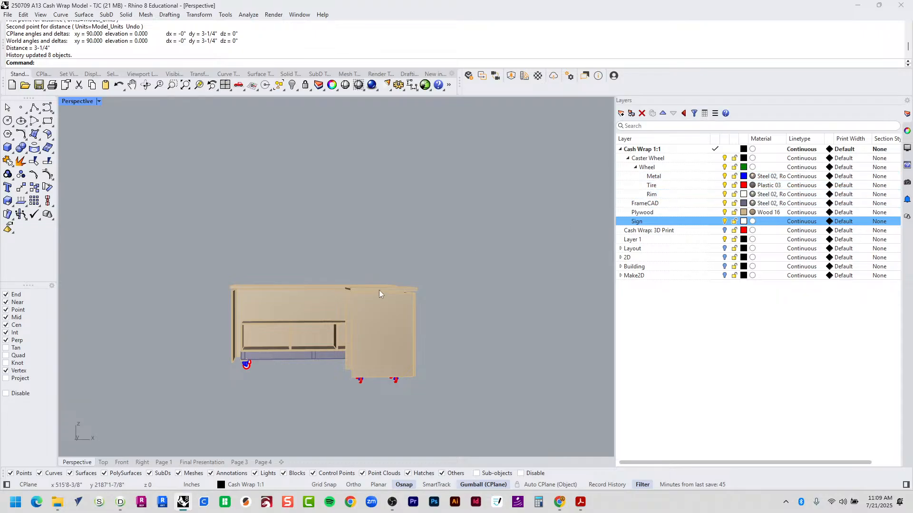
right_drag(381, 294, 419, 333)
scroll(327, 377, up, 5)
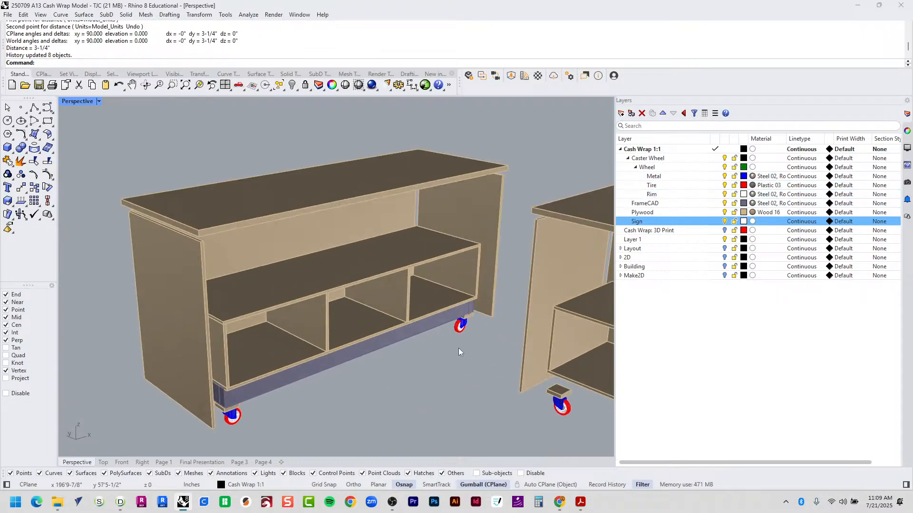
Turn off the Plywood layer and reveal the 36 hidden frame objects.
click(724, 212)
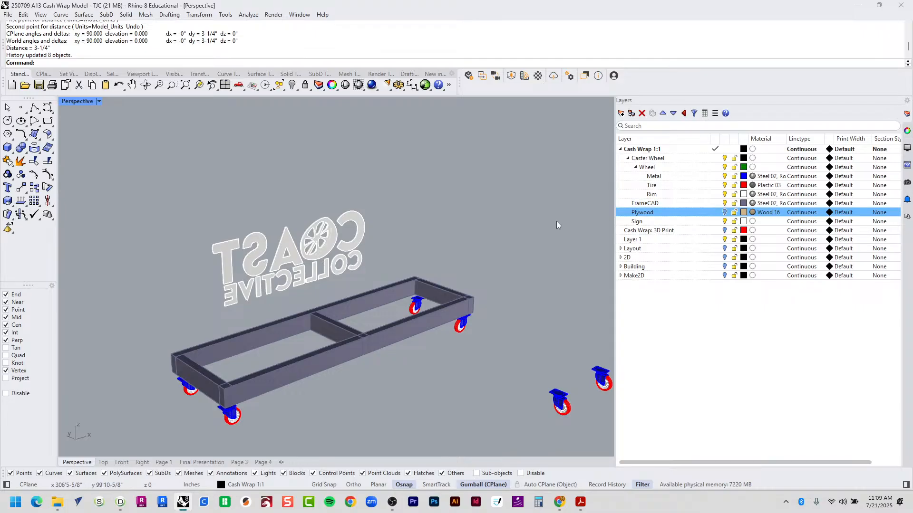
key(ctrl+h)
key(Return)
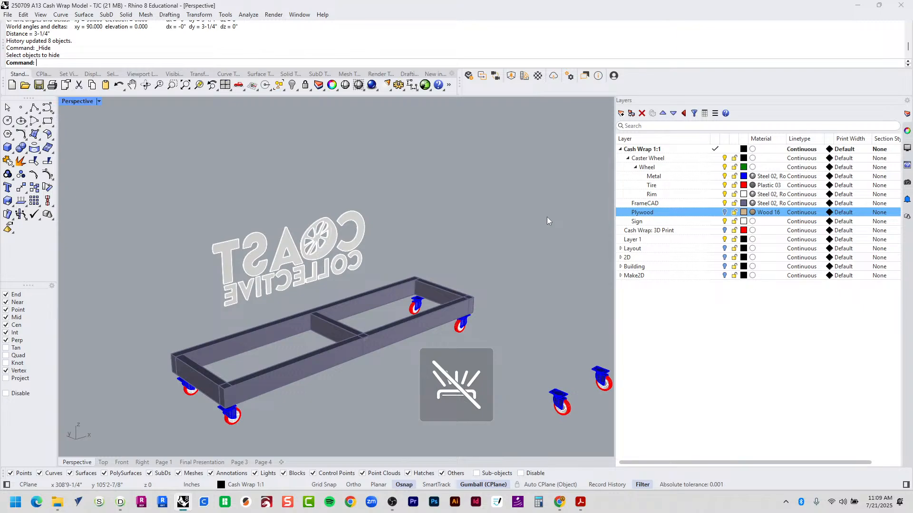
key(ctrl+alt+h)
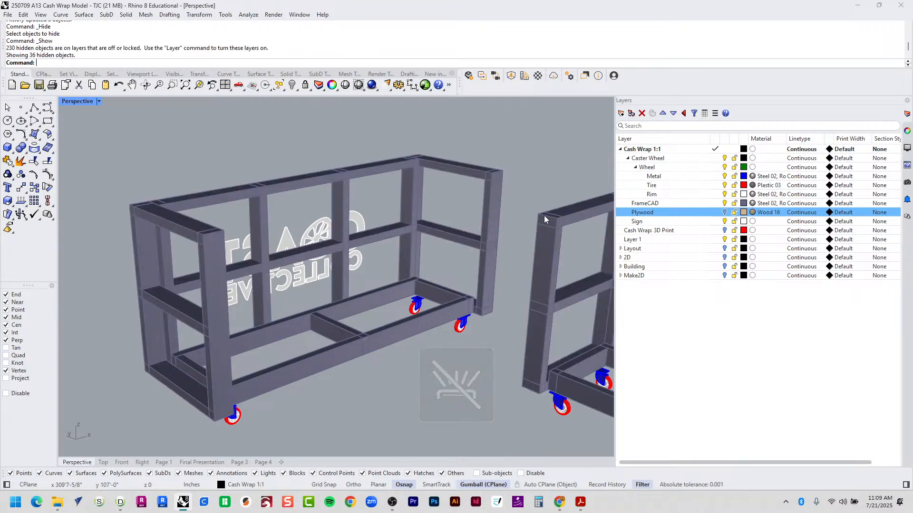
right_drag(392, 205, 368, 220)
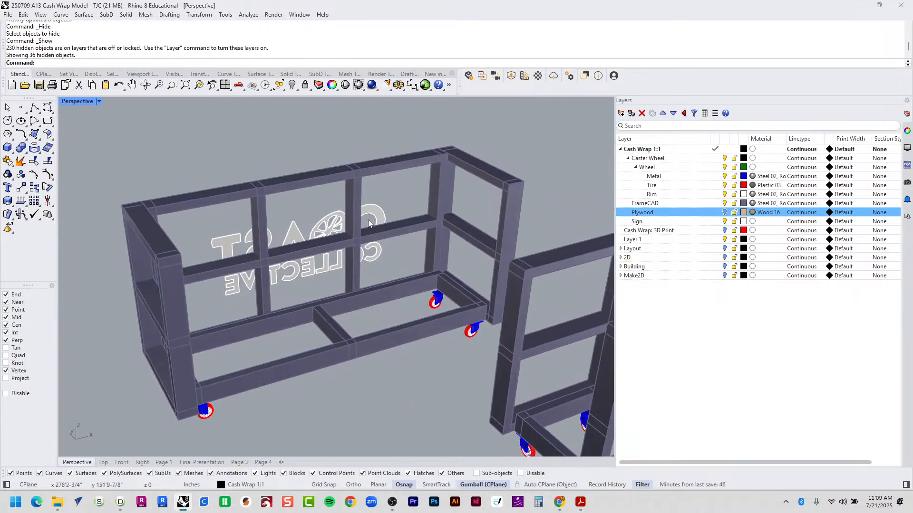
text(Distance)
key(Return)
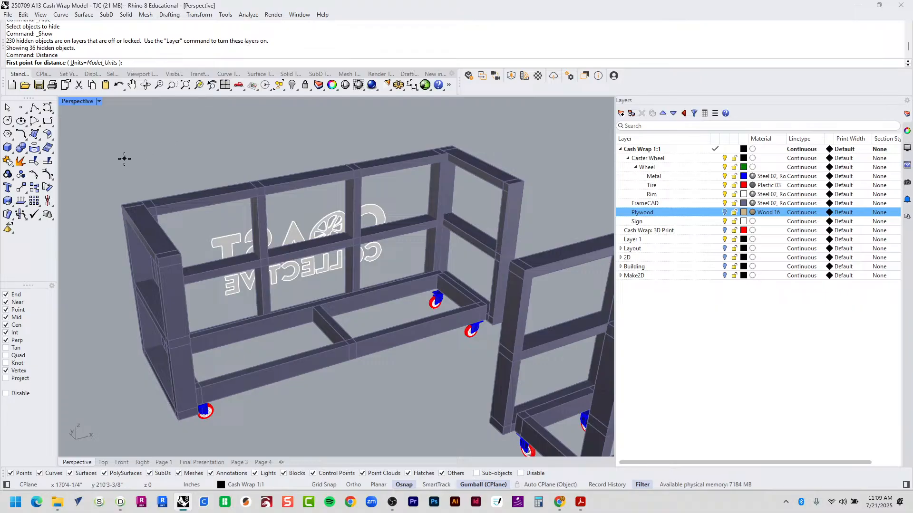
Measure the frame spans between corners: 2'-0", 5'-4-3/4" along the top rail, and 2'-0" depth.
scroll(136, 212, up, 4)
click(263, 322)
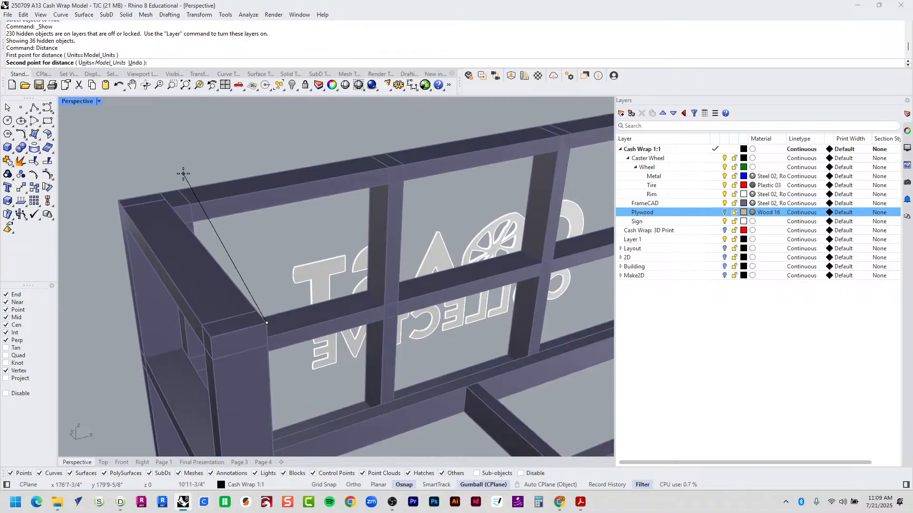
click(160, 193)
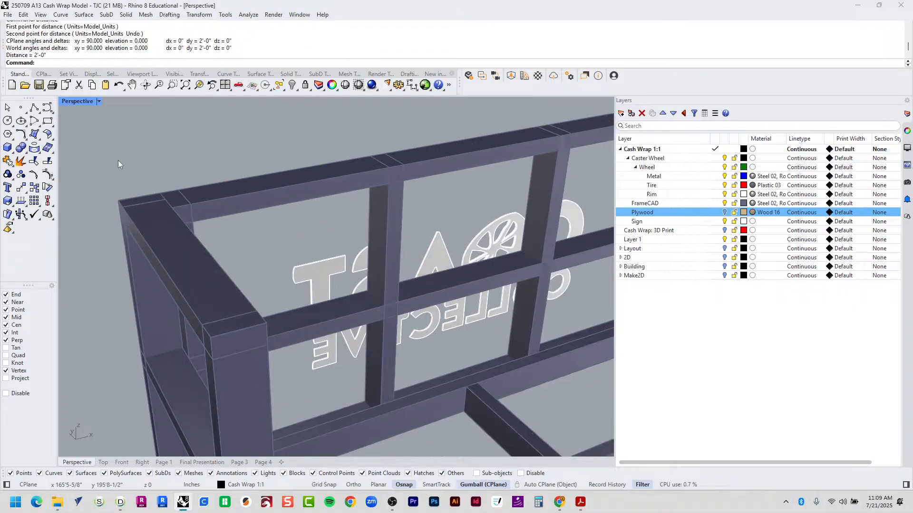
right_click(123, 193)
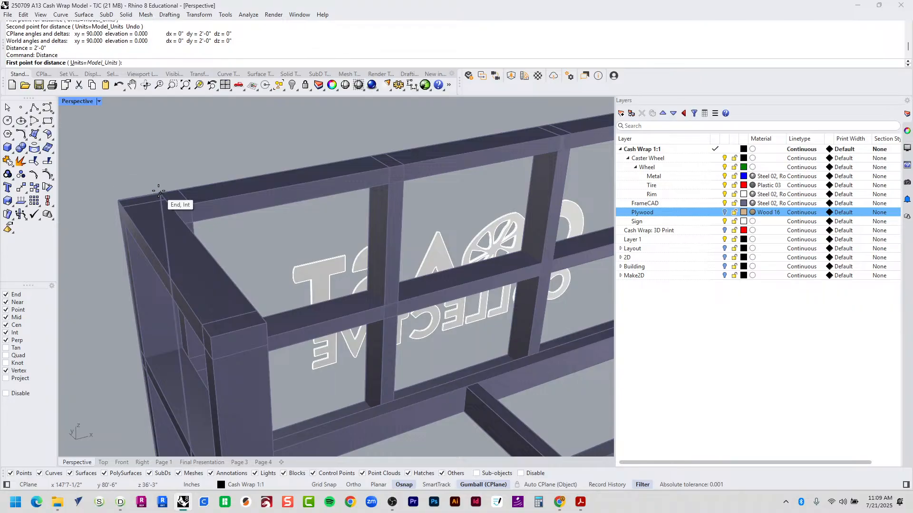
click(160, 193)
scroll(163, 195, down, 9)
scroll(290, 140, up, 5)
scroll(287, 236, up, 5)
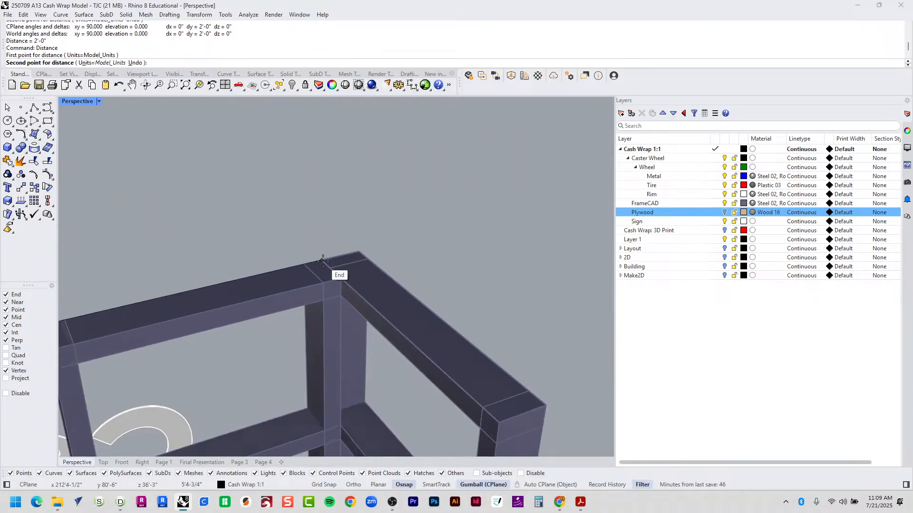
click(322, 264)
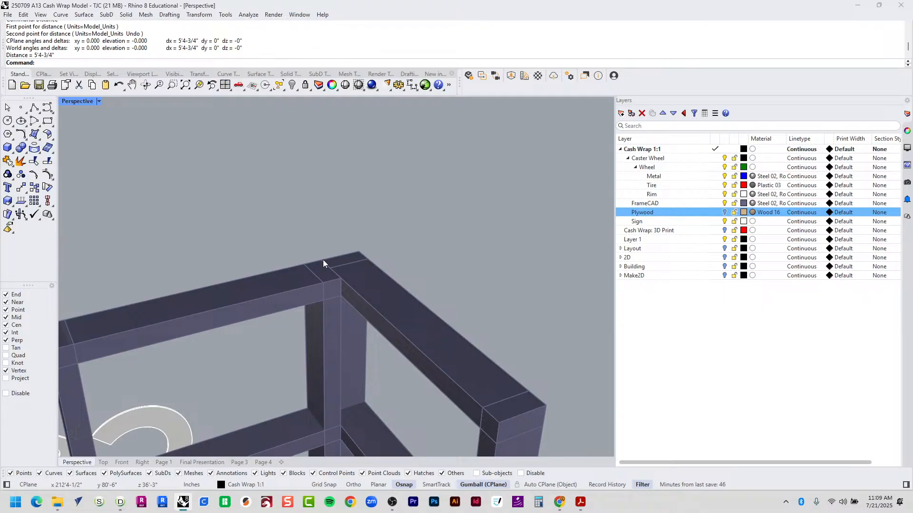
key(Return)
click(322, 261)
click(496, 422)
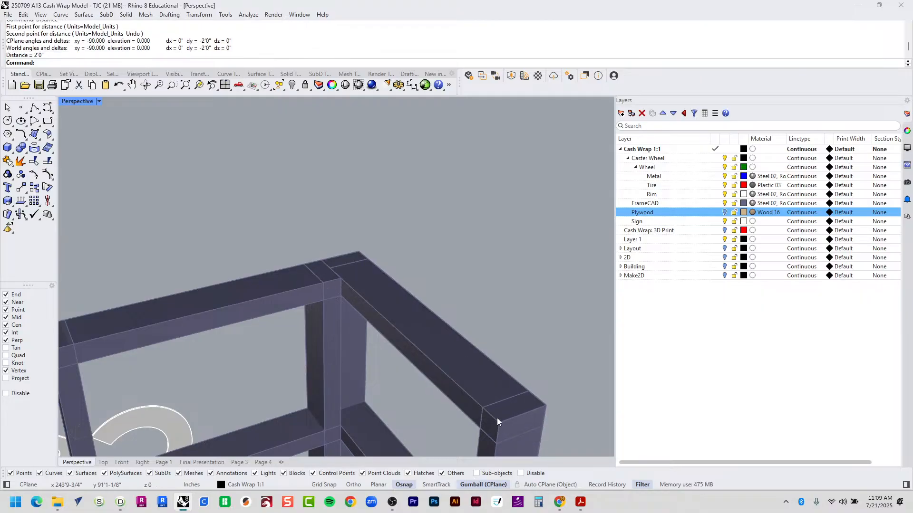
scroll(322, 313, down, 10)
scroll(245, 265, up, 4)
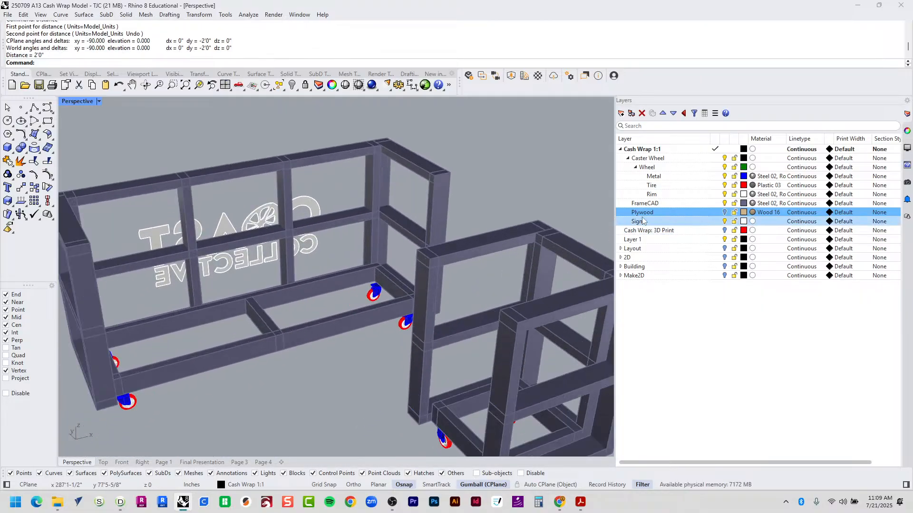
Turn off the Sign layer and zoom to fit the whole model with ZSA.
click(725, 222)
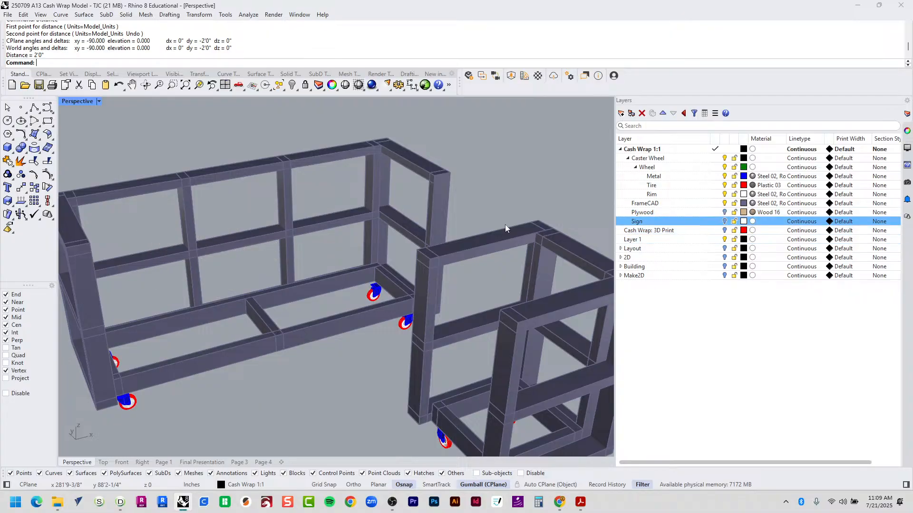
scroll(410, 243, down, 7)
right_drag(394, 281, 535, 305)
key(ctrl+a)
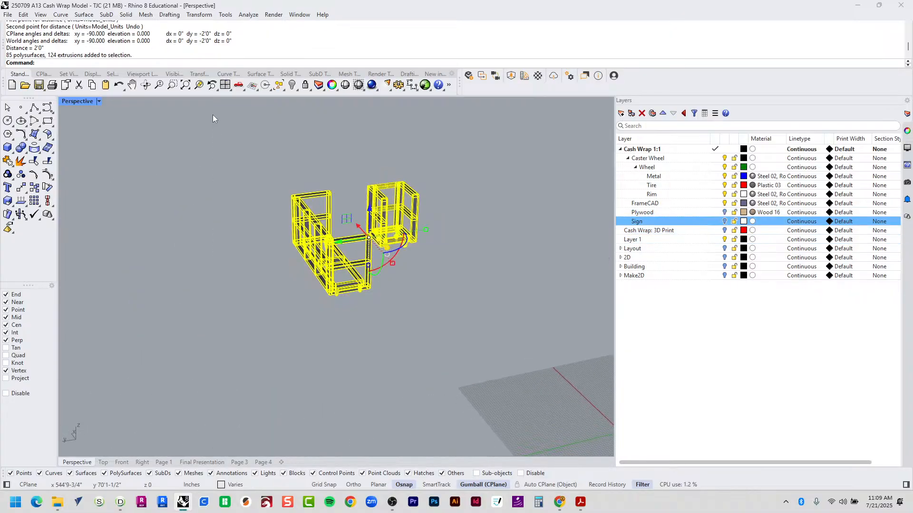
text(ZSA)
key(Return)
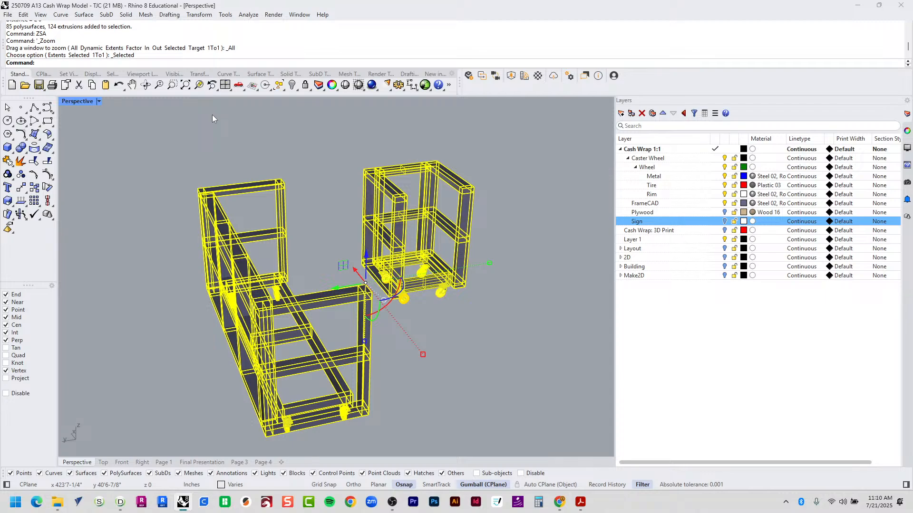
key(Escape)
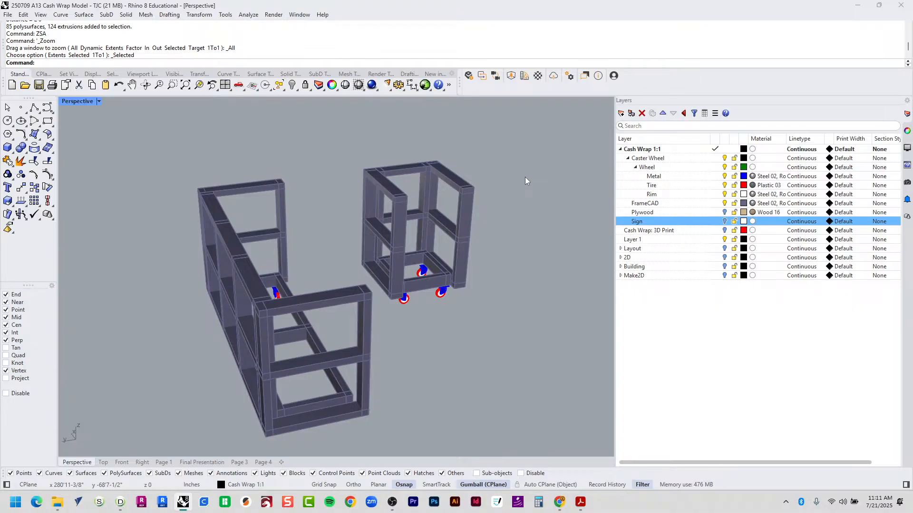
Reframe the model from another side and save it as '250709 A13 Cash Wrap Model - TJC.3dm'.
right_drag(536, 297, 201, 430)
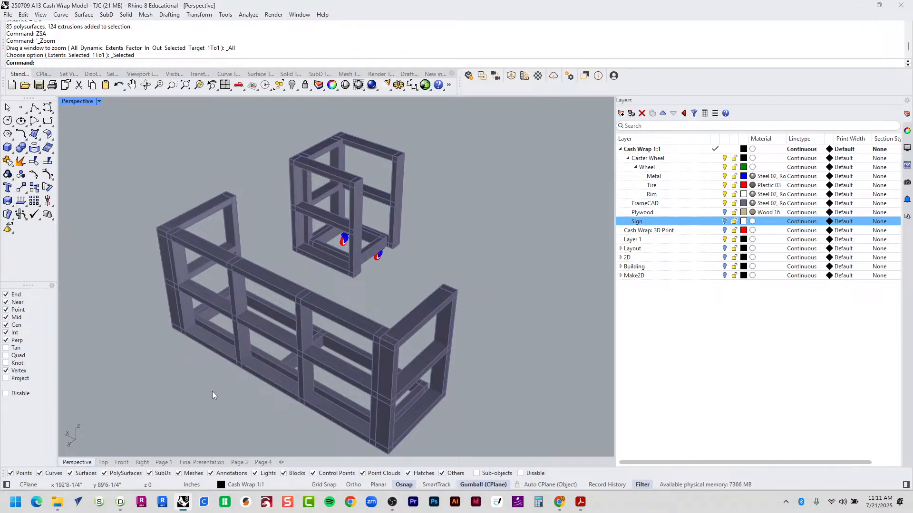
key(ctrl+a)
text(ZSA)
key(Return)
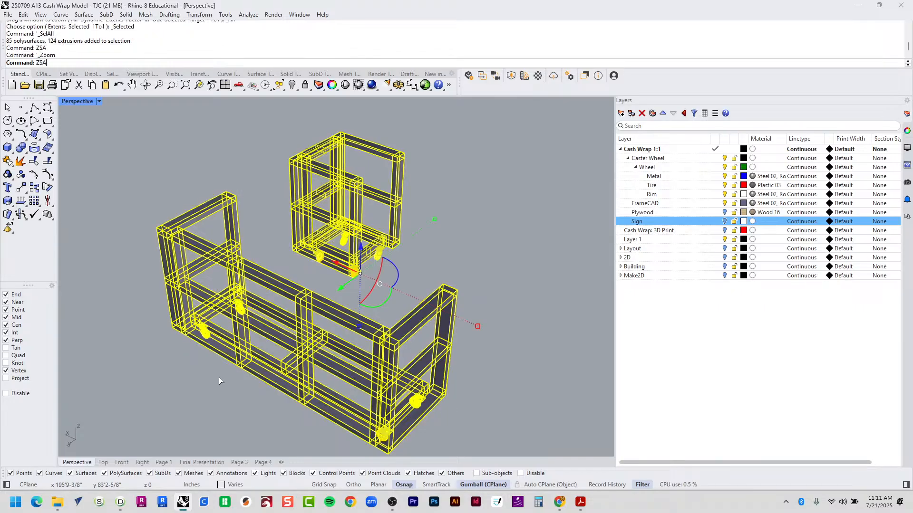
key(Escape)
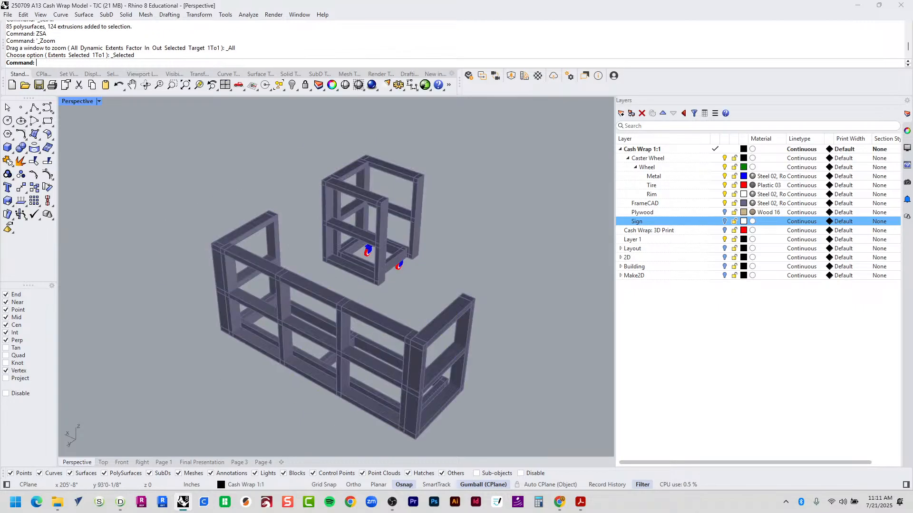
key(ctrl+s)
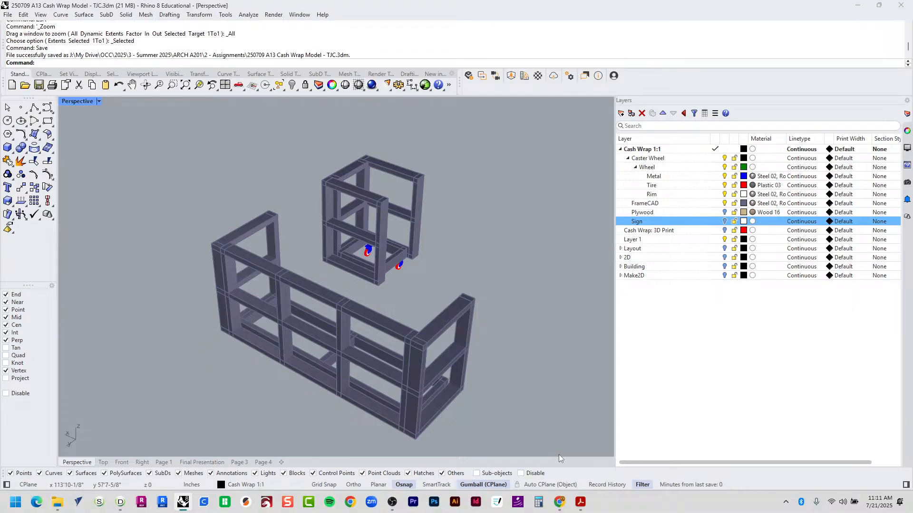
click(560, 503)
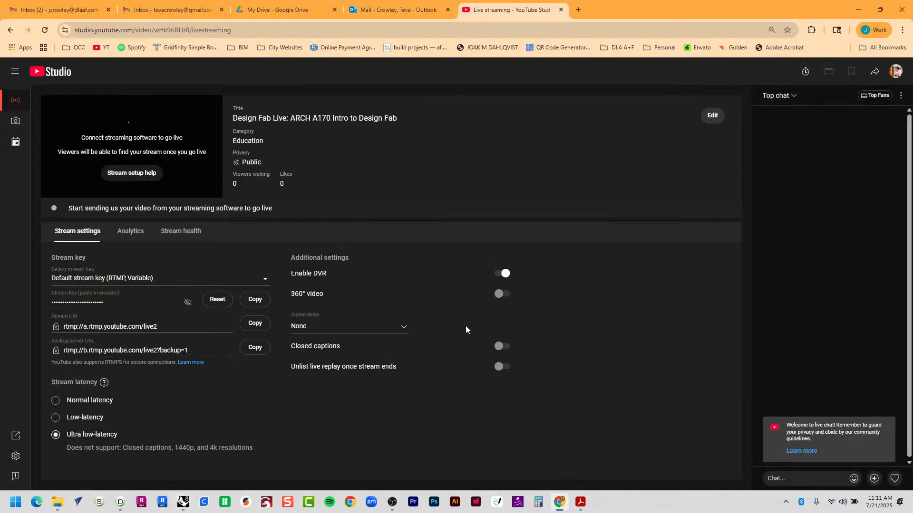